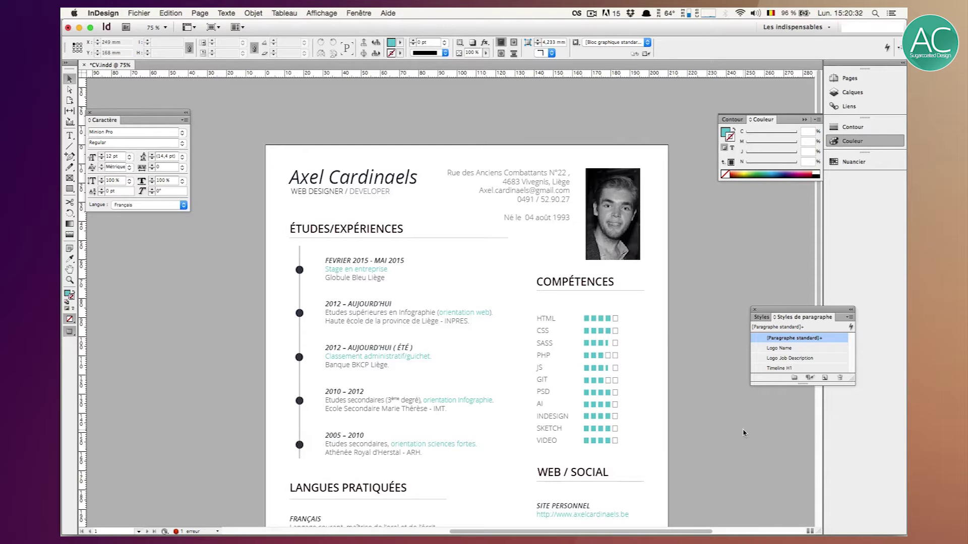
# Look over the finished CV page from its header down to the social links and hobbies sections.
pyautogui.scroll(-5, 743, 432)
pyautogui.hscroll(-2, 743, 433)
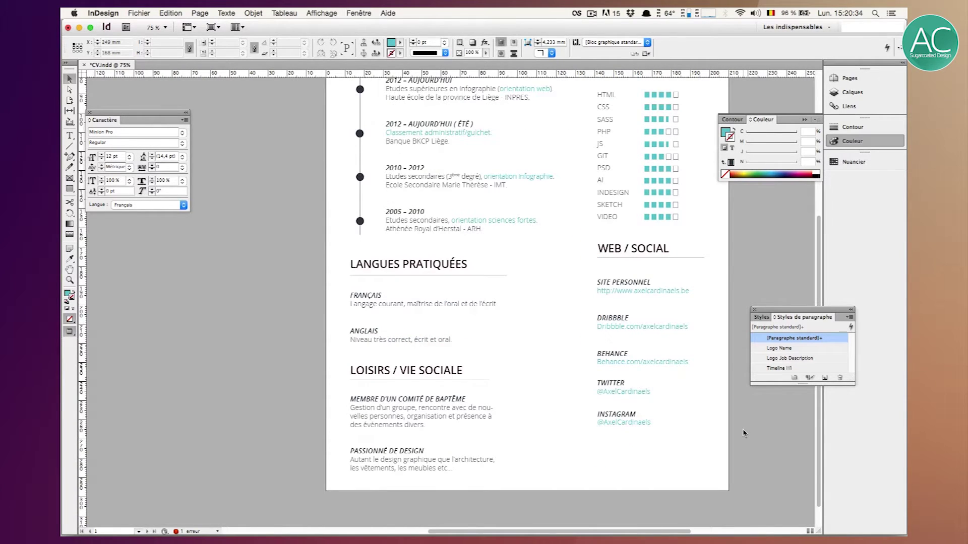
pyautogui.hscroll(2, 743, 432)
pyautogui.scroll(5, 743, 433)
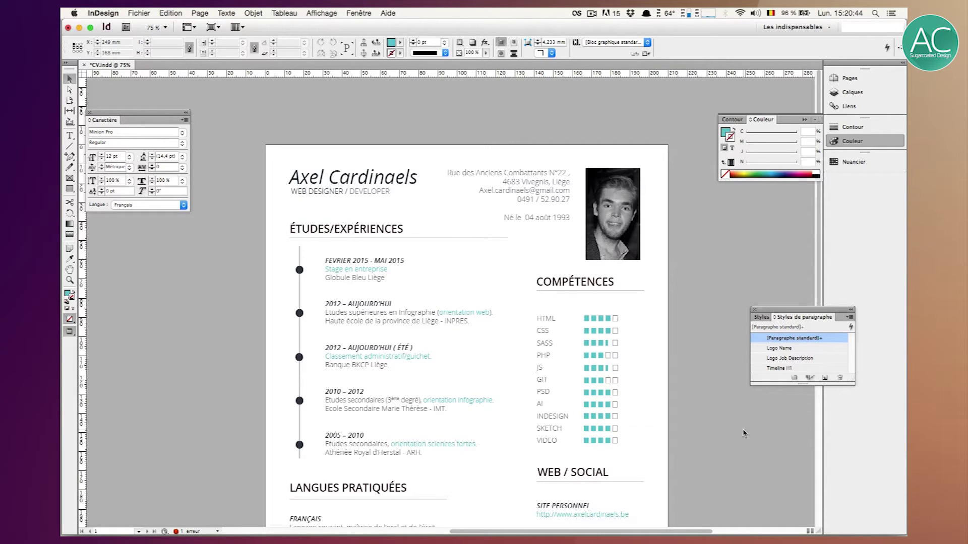
pyautogui.scroll(-10, 743, 432)
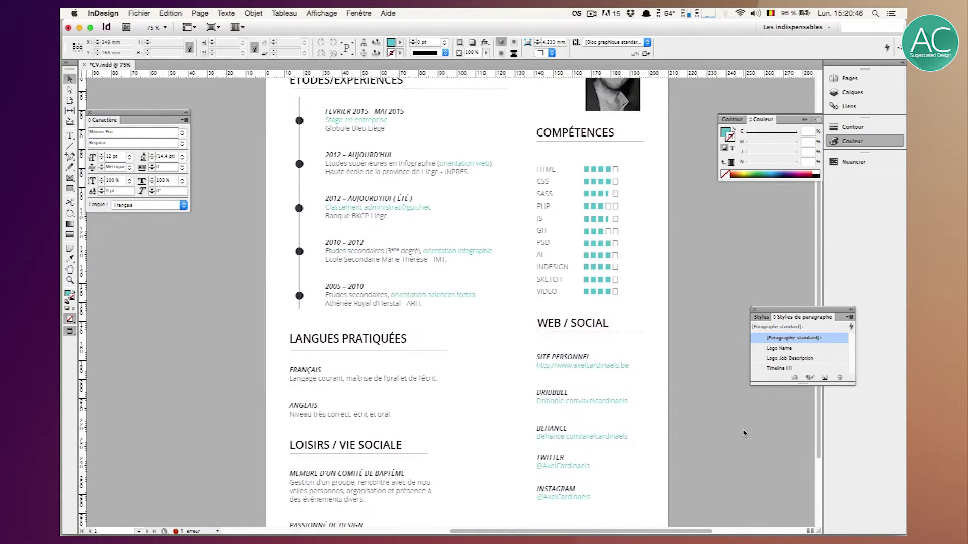
pyautogui.scroll(3, 741, 449)
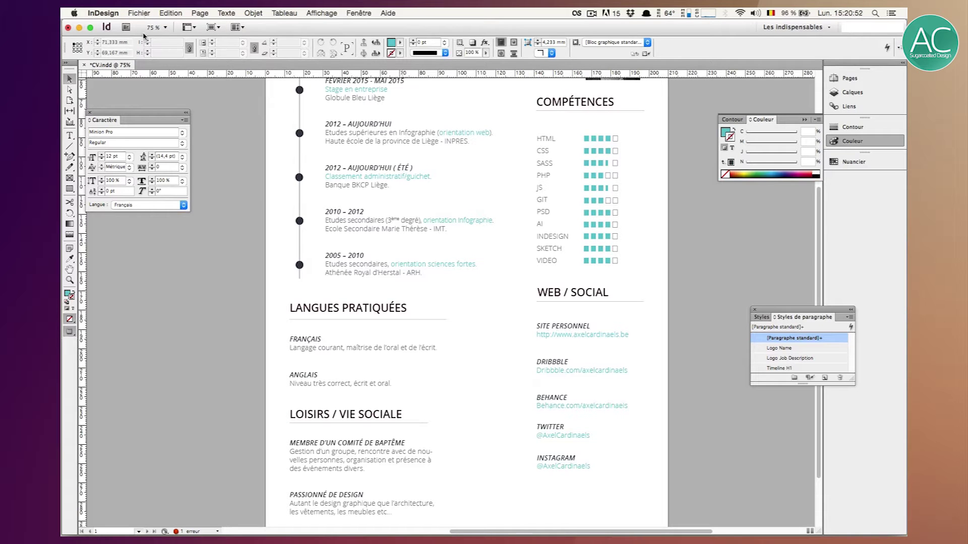
# Create a new one-page A4 document in Impression mode, portrait, with 12,7 mm margins.
pyautogui.click(143, 14)
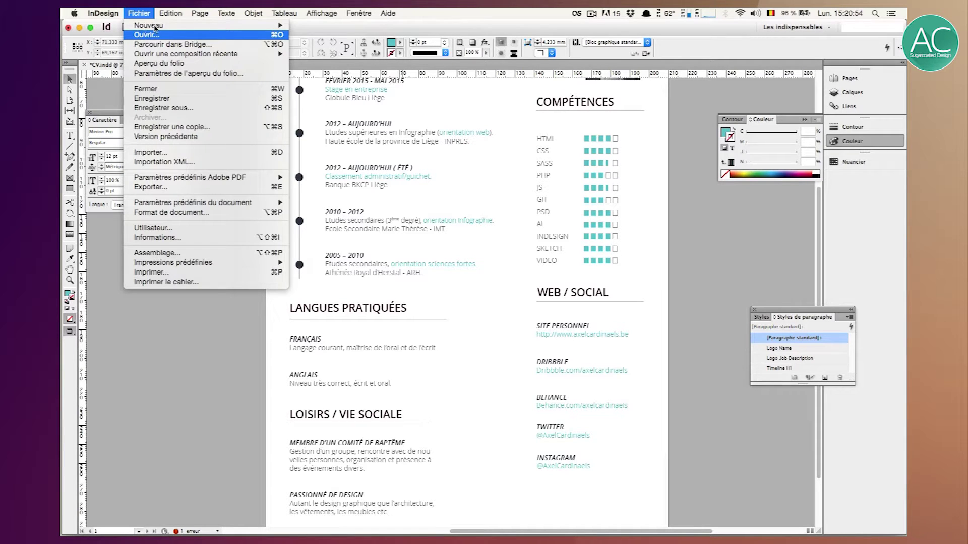
pyautogui.moveTo(150, 26)
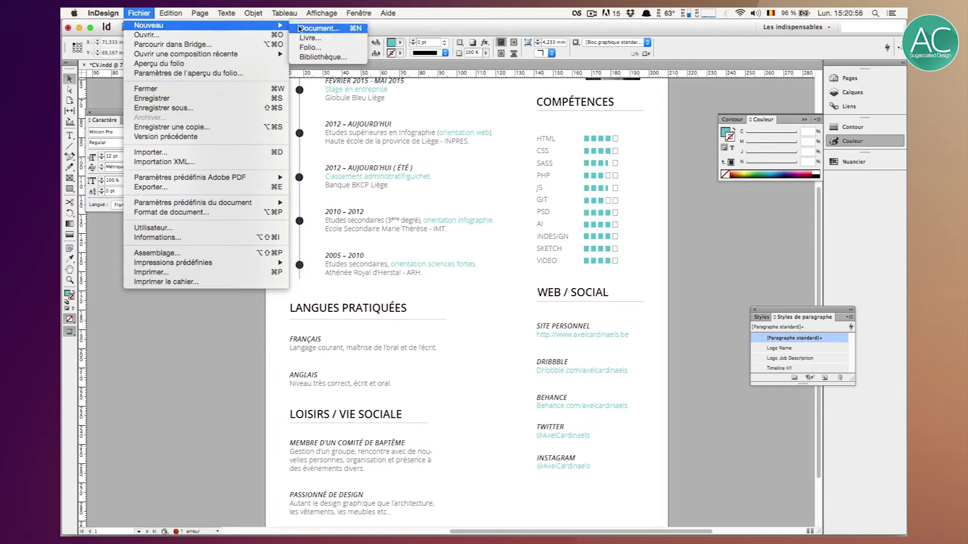
pyautogui.click(299, 29)
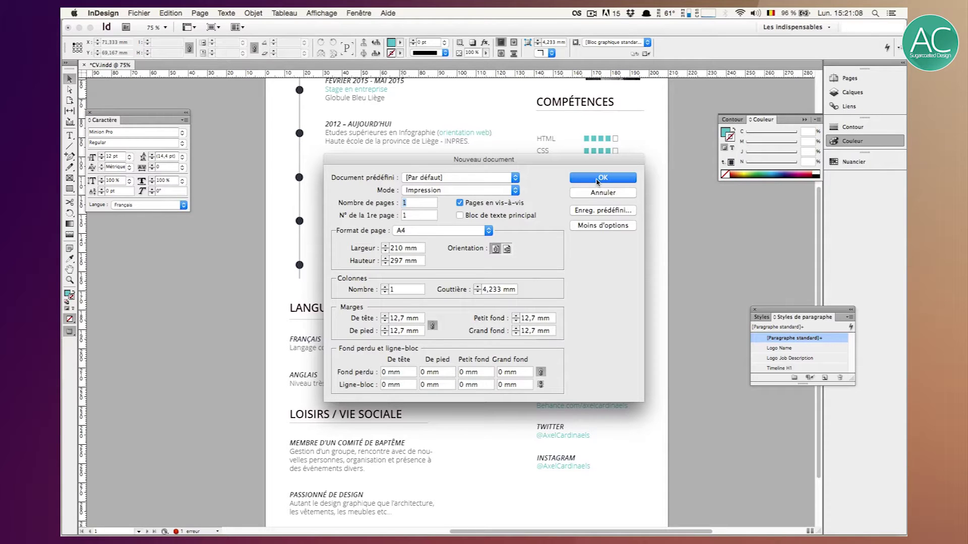
pyautogui.click(481, 191)
pyautogui.click(481, 191)
pyautogui.press('Return')
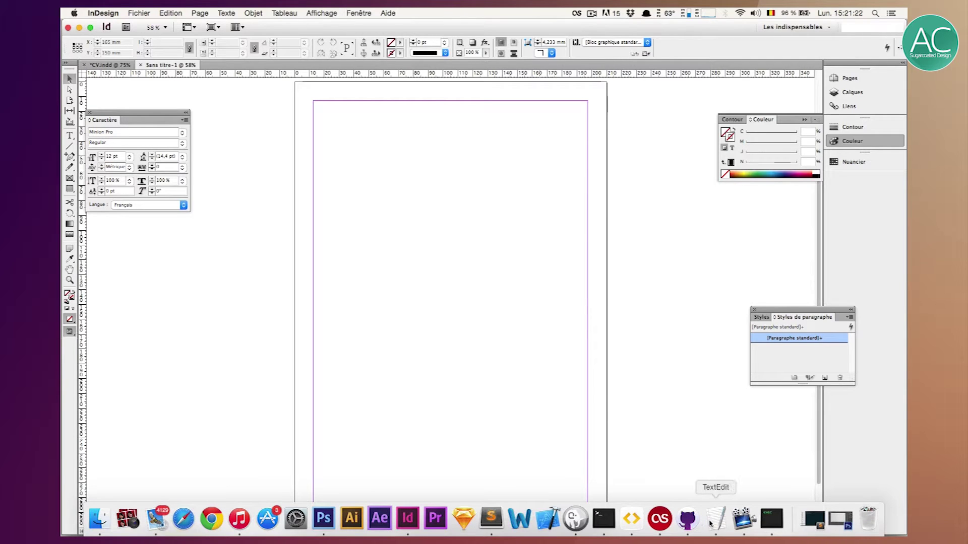
# Switch to TextEdit to review the prepared CV text, then return to the blank InDesign document.
pyautogui.click(710, 522)
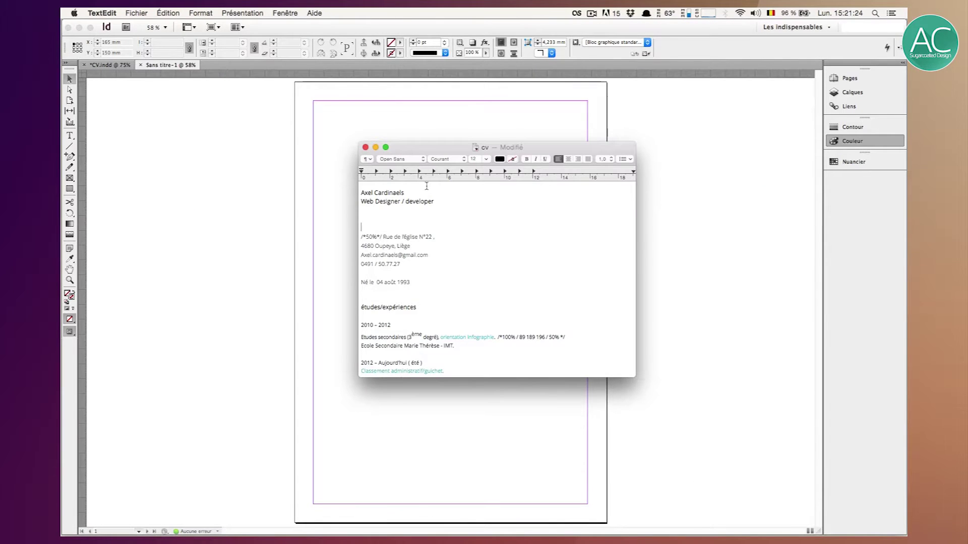
pyautogui.scroll(-20, 426, 189)
pyautogui.scroll(20, 408, 305)
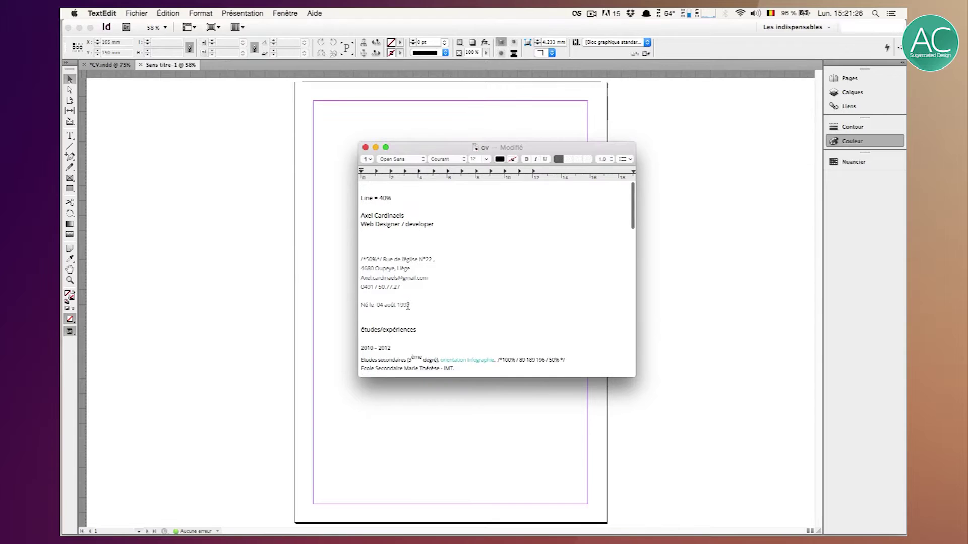
pyautogui.click(218, 196)
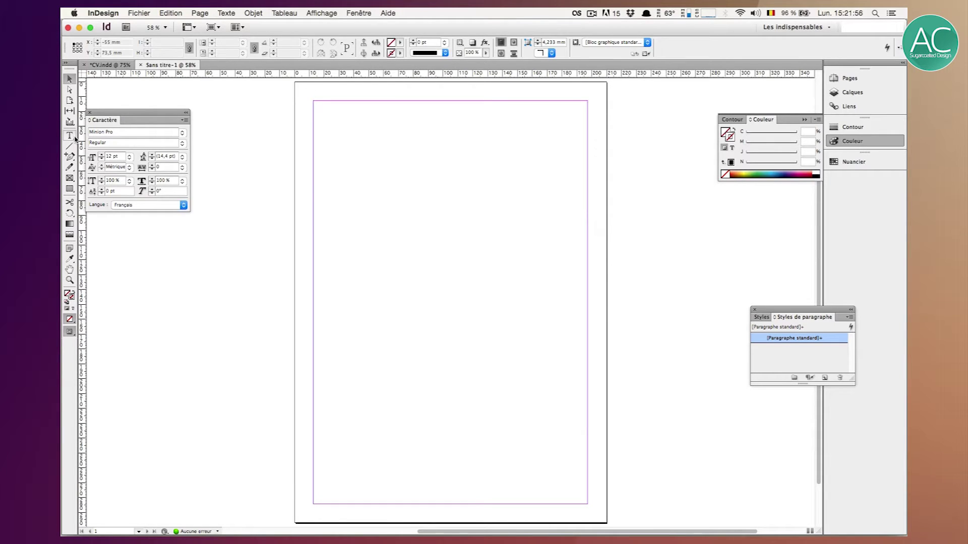
# Add a new paragraph style to the blank document.
pyautogui.moveTo(575, 531)
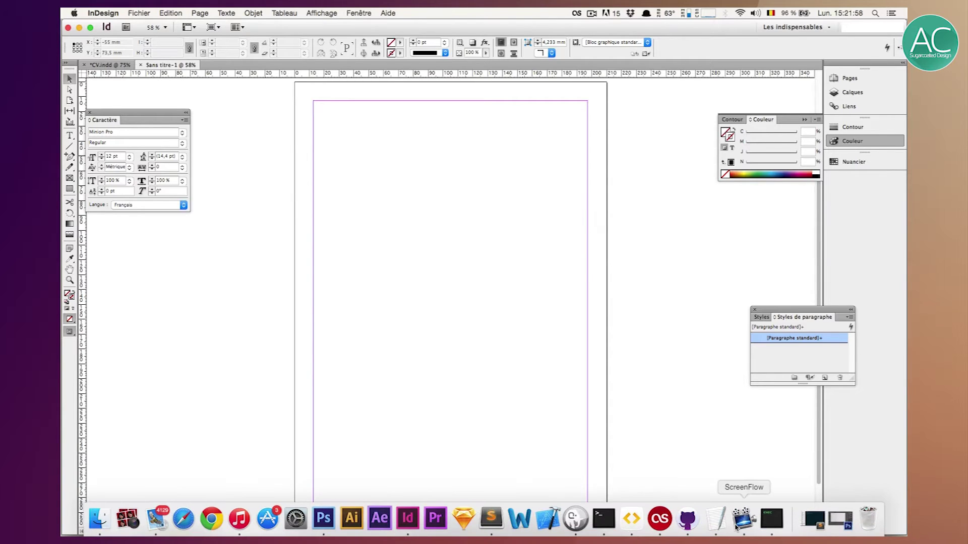
pyautogui.click(772, 364)
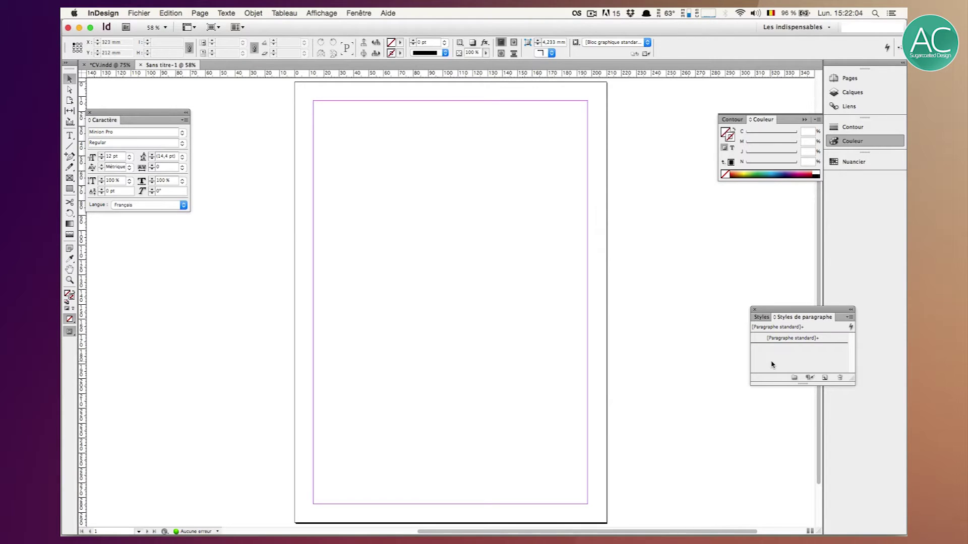
pyautogui.click(825, 377)
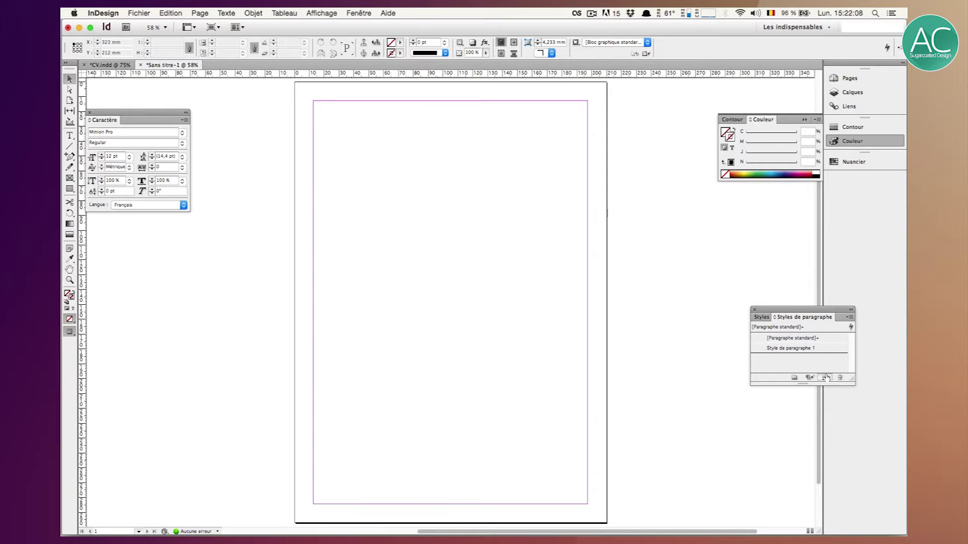
pyautogui.click(802, 351)
pyautogui.doubleClick(802, 351)
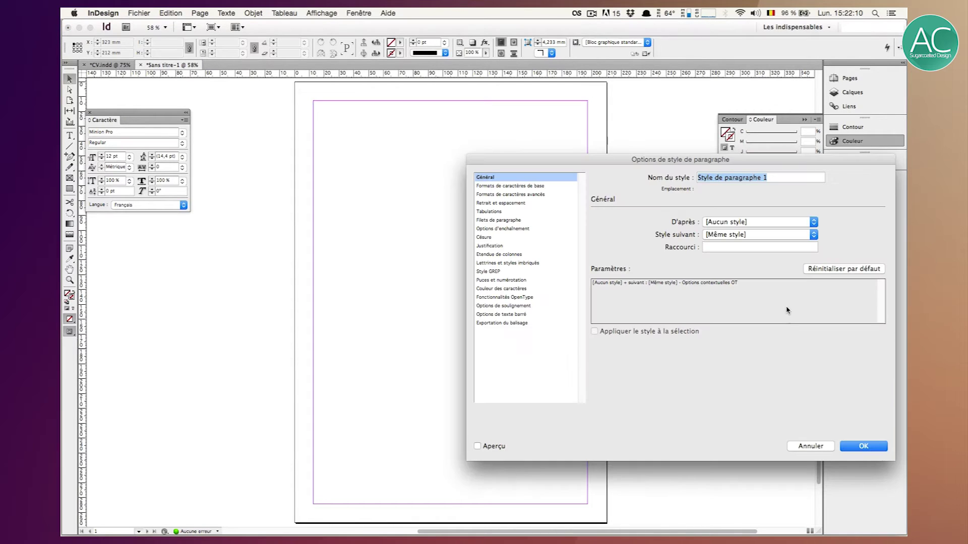
pyautogui.click(811, 446)
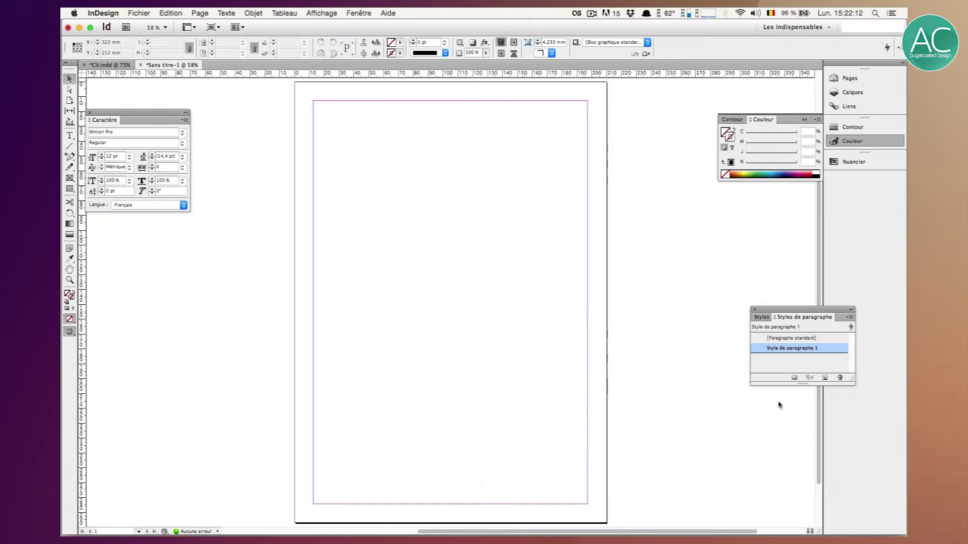
pyautogui.click(364, 14)
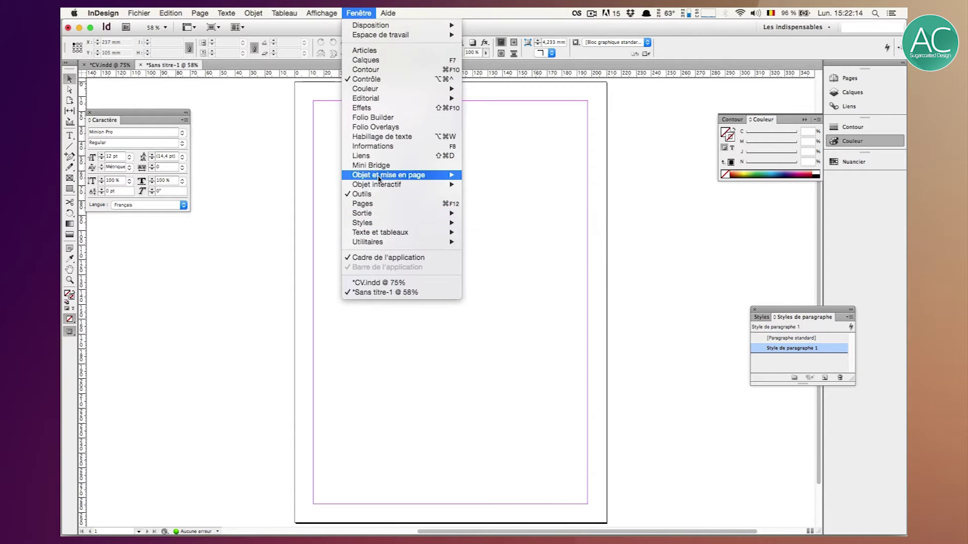
pyautogui.moveTo(379, 225)
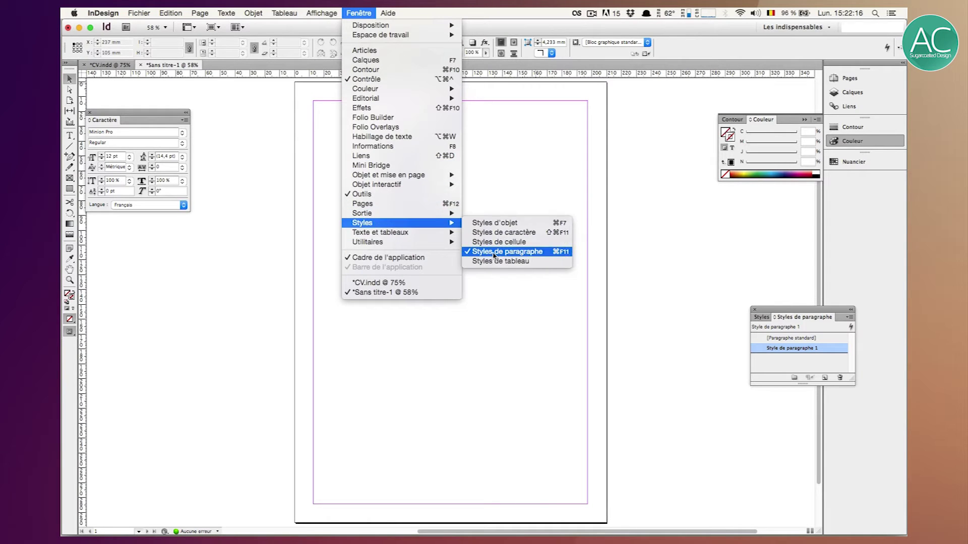
pyautogui.click(785, 349)
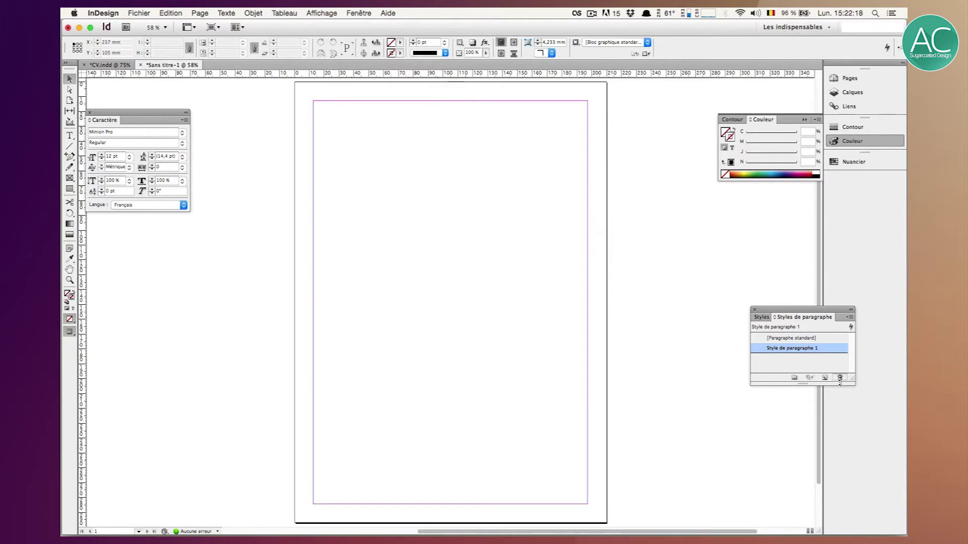
# Rename the new paragraph style as Sous Titres in its style options, with the basic character formats shown.
pyautogui.click(767, 348)
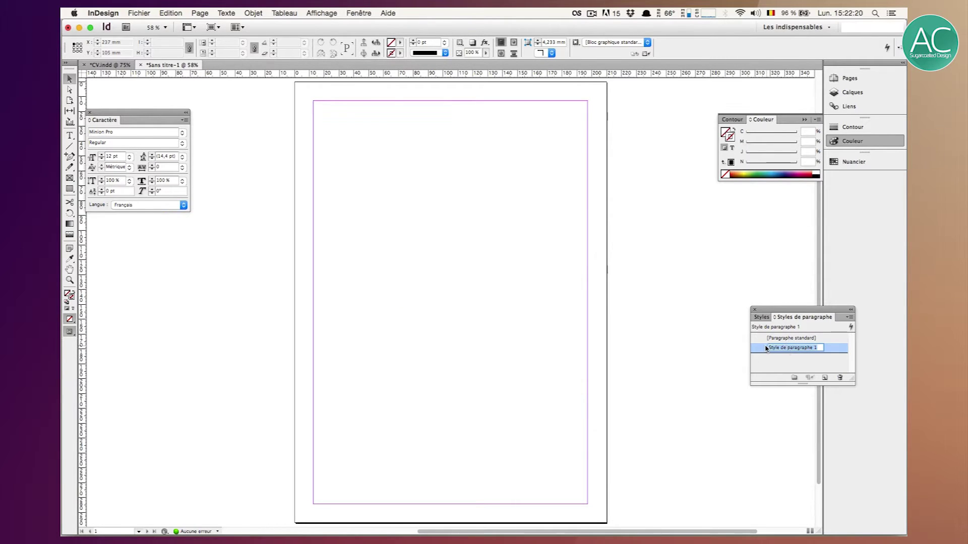
pyautogui.doubleClick(767, 348)
pyautogui.click(527, 186)
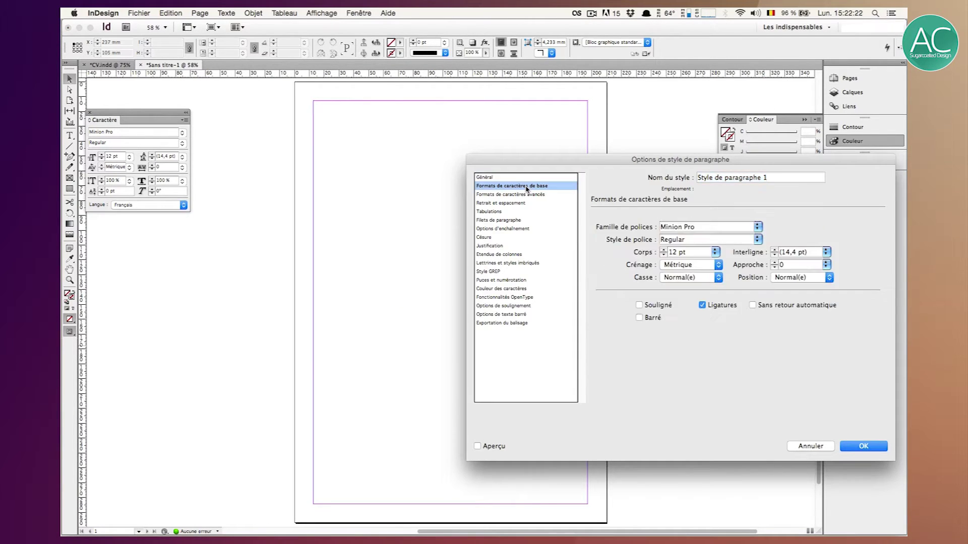
pyautogui.moveTo(746, 230); pyautogui.dragTo(620, 212)
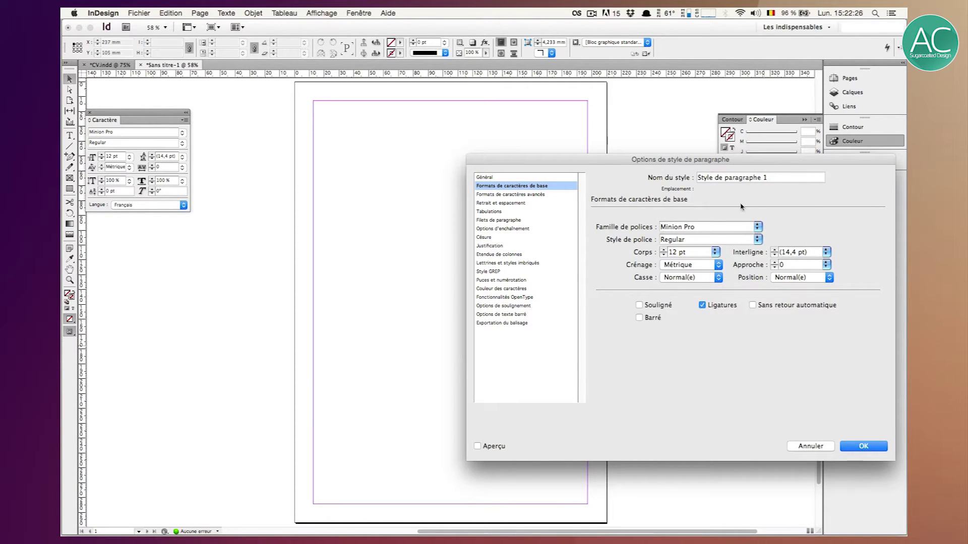
pyautogui.moveTo(780, 182); pyautogui.dragTo(600, 156)
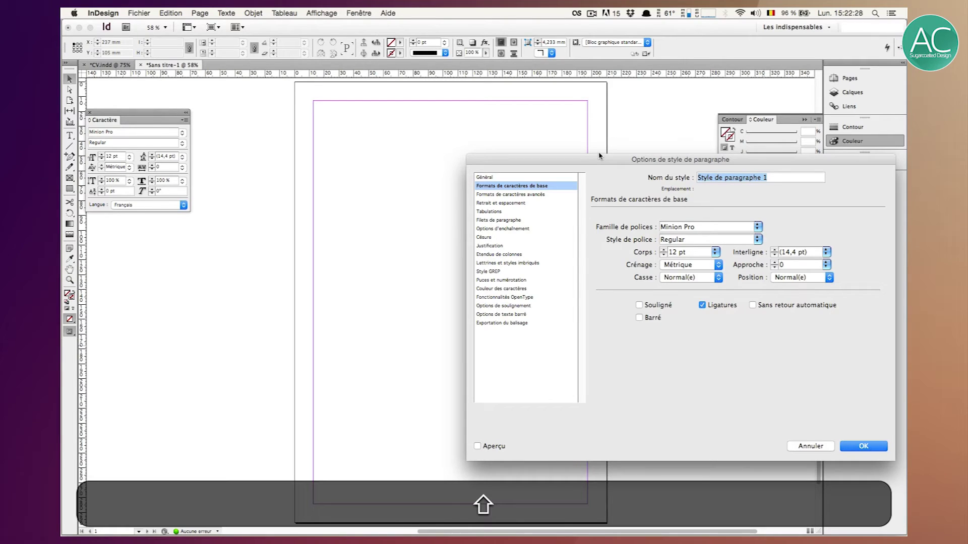
pyautogui.write('Sous Titres')
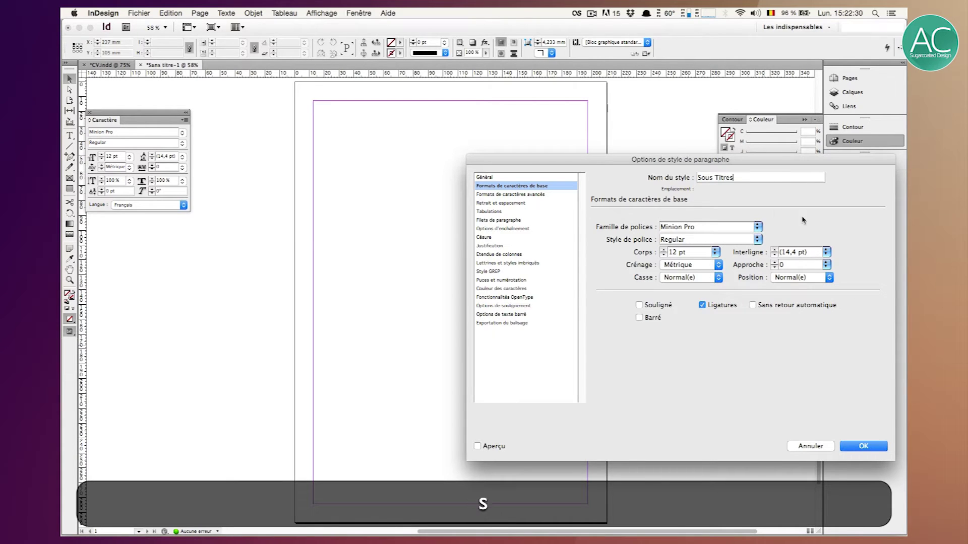
# Set the Sous Titres style's font family to Open Sans and its font style to Semibold.
pyautogui.click(759, 228)
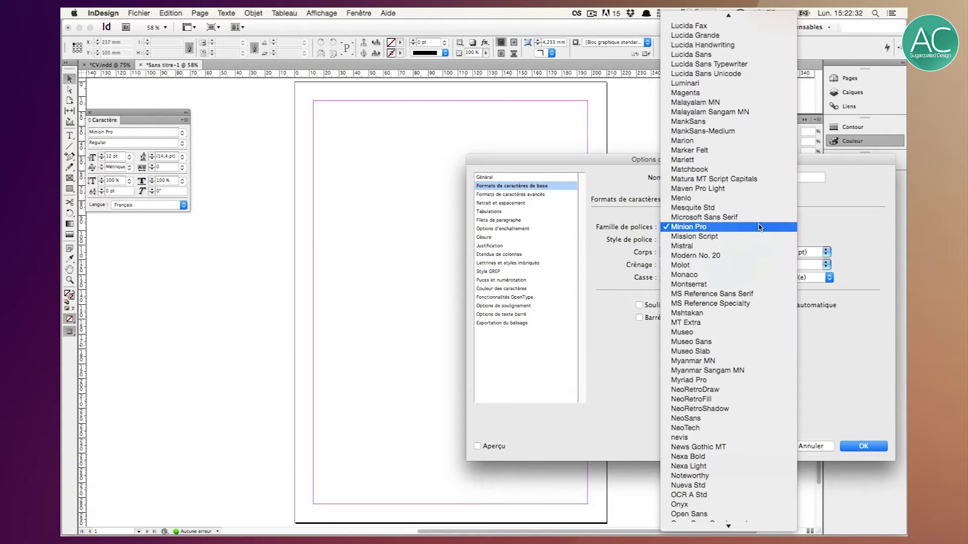
pyautogui.press('o')
pyautogui.press('n')
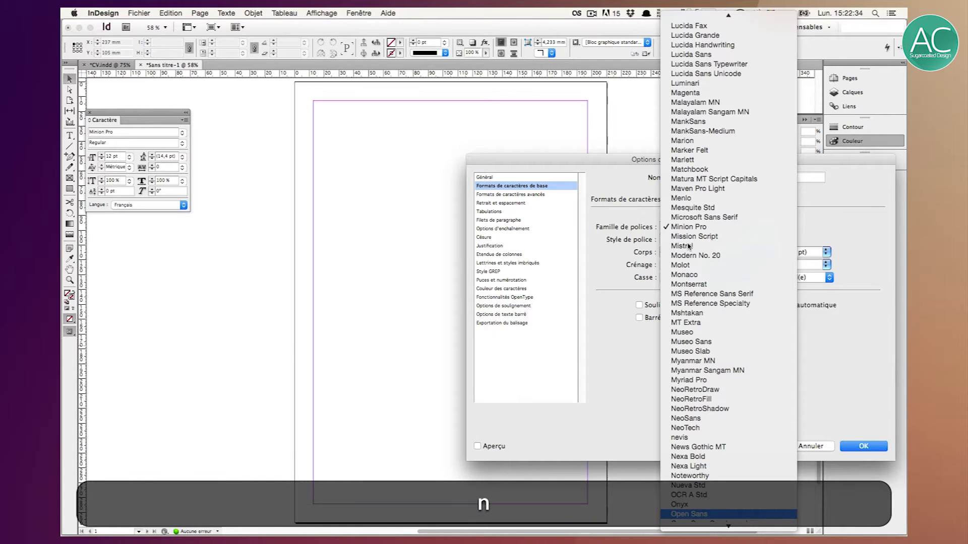
pyautogui.scroll(-3, 683, 454)
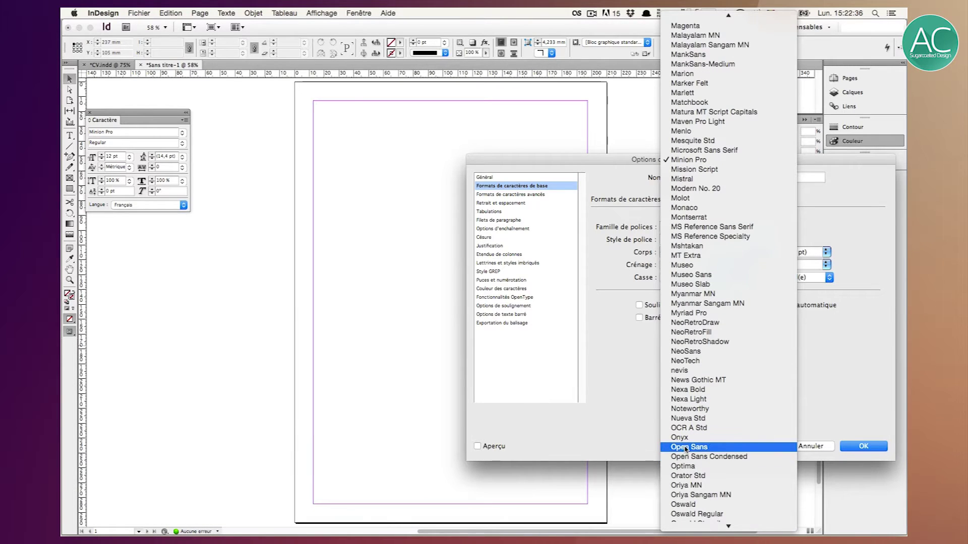
pyautogui.click(683, 448)
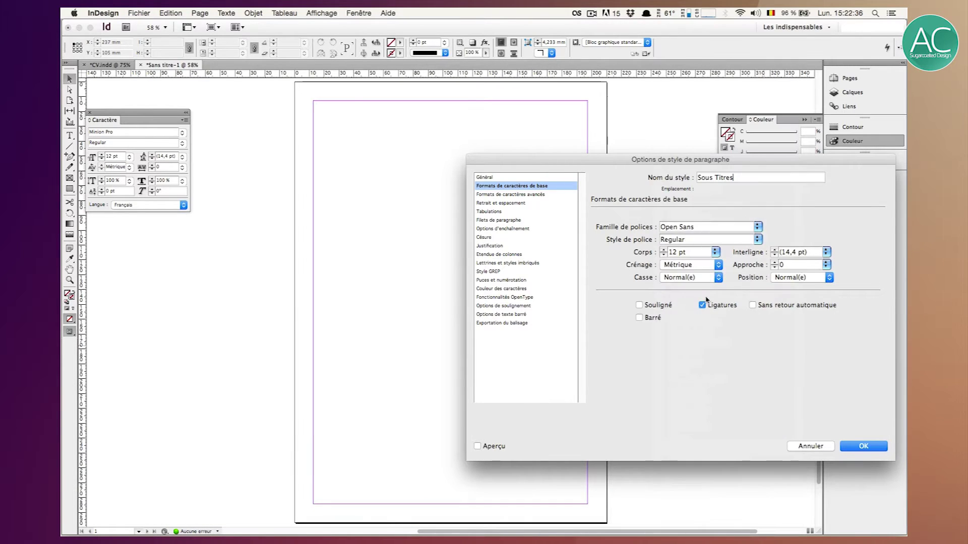
pyautogui.click(756, 243)
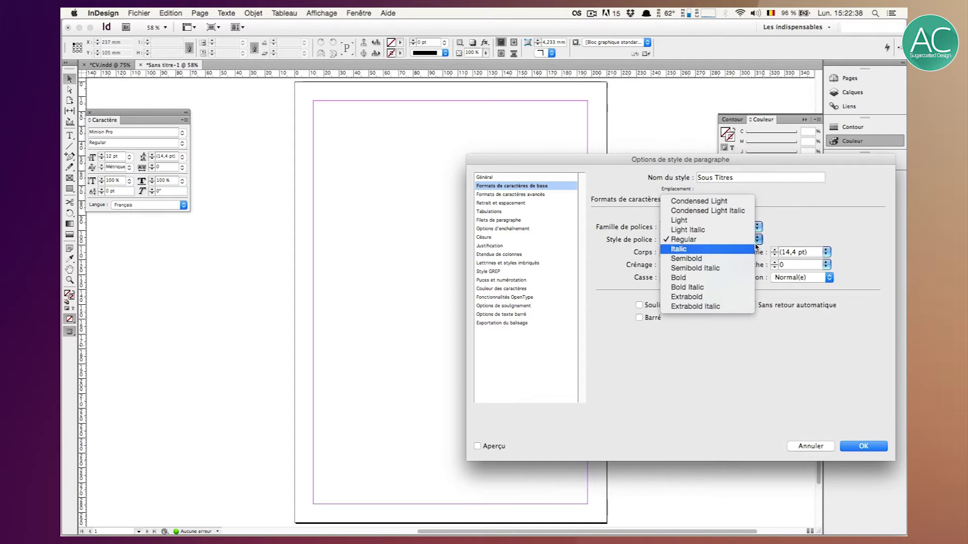
pyautogui.click(727, 258)
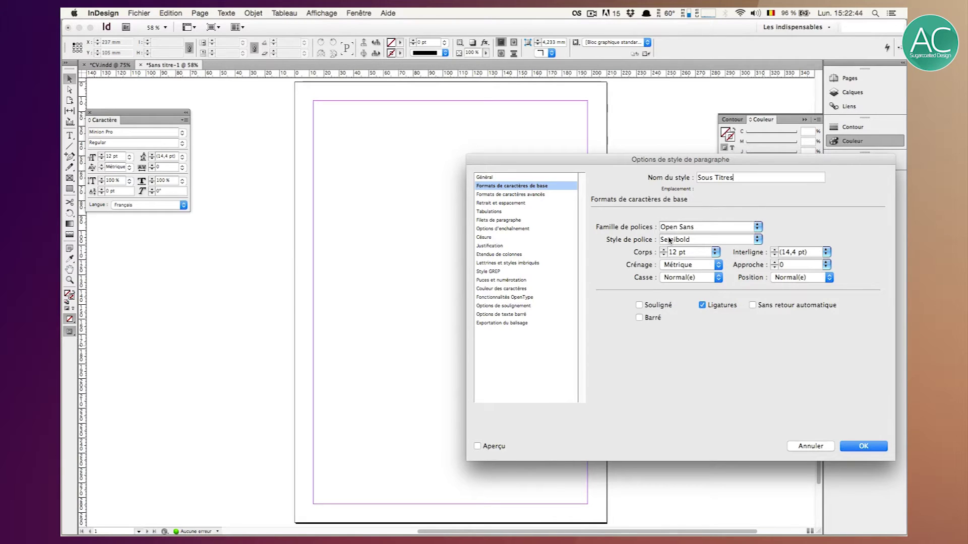
# Set the Sous Titres style's font size to 10,5 pt and save the style.
pyautogui.moveTo(701, 252); pyautogui.dragTo(665, 252)
pyautogui.write('10,5')
pyautogui.click(857, 445)
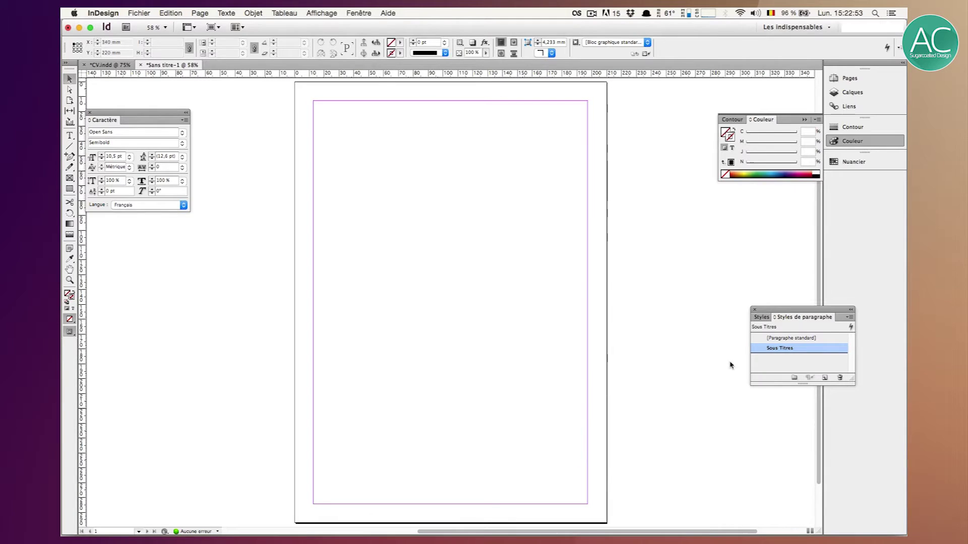
# Add a new paragraph style based on Sous Titres and set its font style to Light.
pyautogui.click(827, 377)
pyautogui.doubleClick(806, 358)
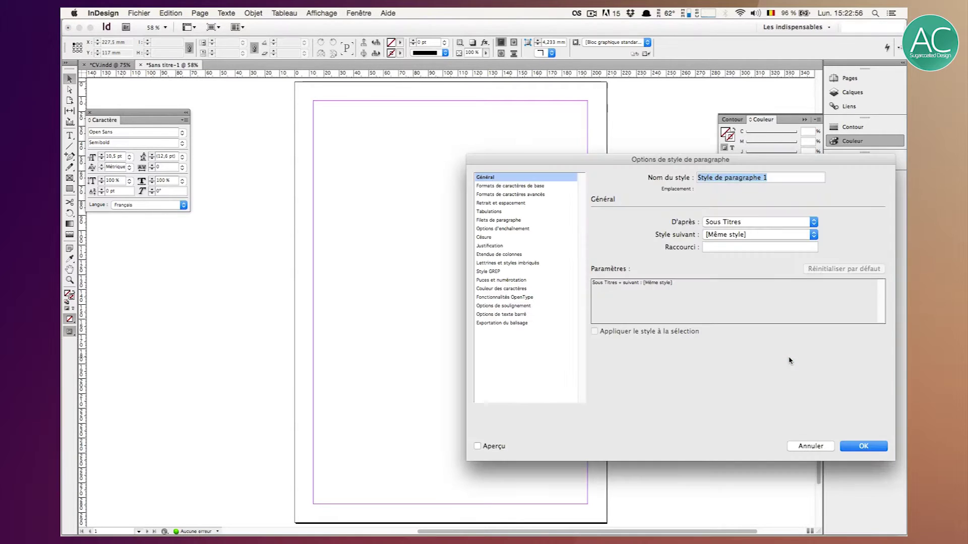
pyautogui.click(525, 188)
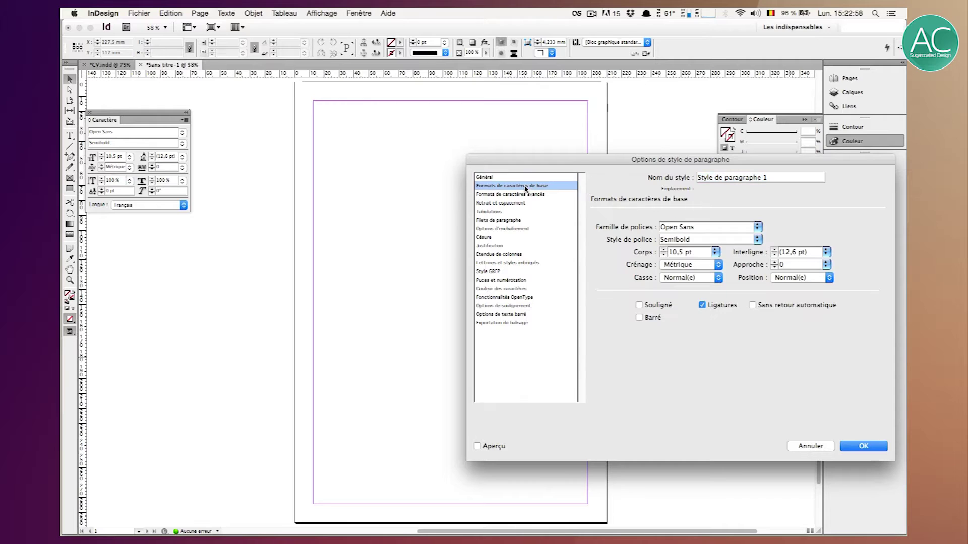
pyautogui.click(758, 240)
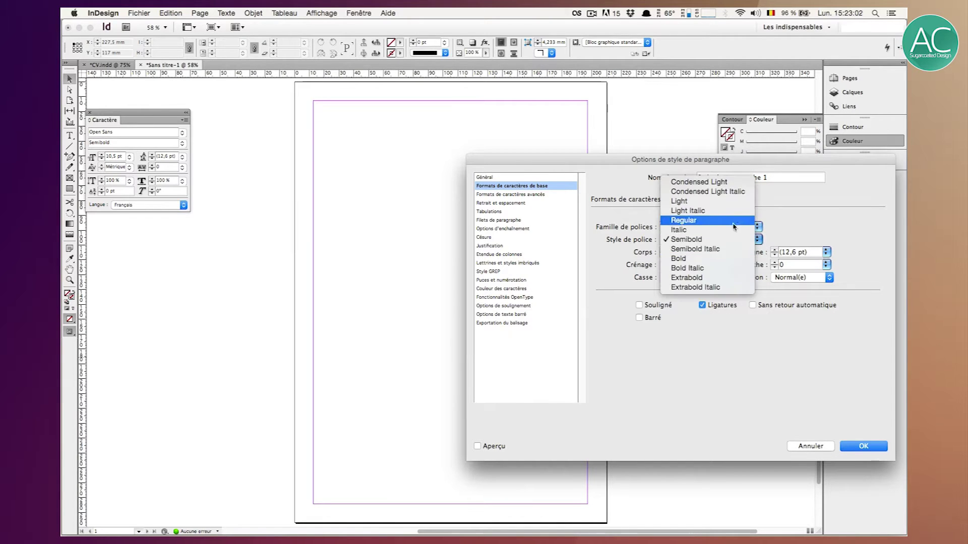
pyautogui.click(696, 201)
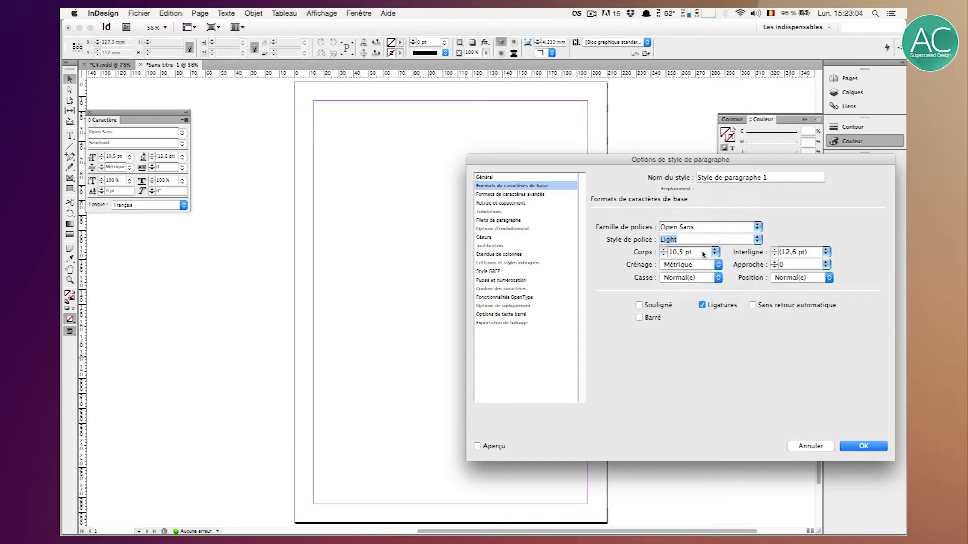
# Name the new Light paragraph style Texte Courant and save it.
pyautogui.moveTo(767, 178); pyautogui.dragTo(630, 168)
pyautogui.write('Texte Courant')
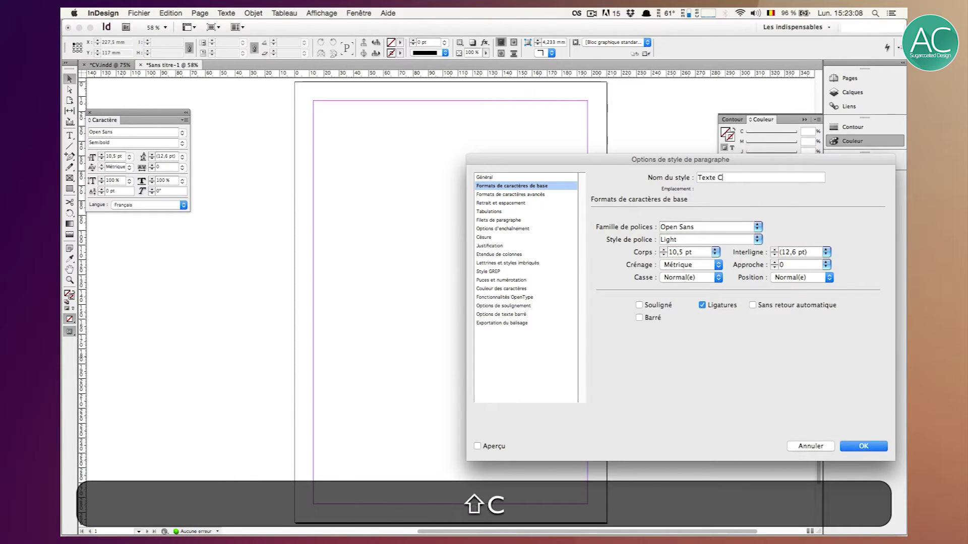
pyautogui.press('Return')
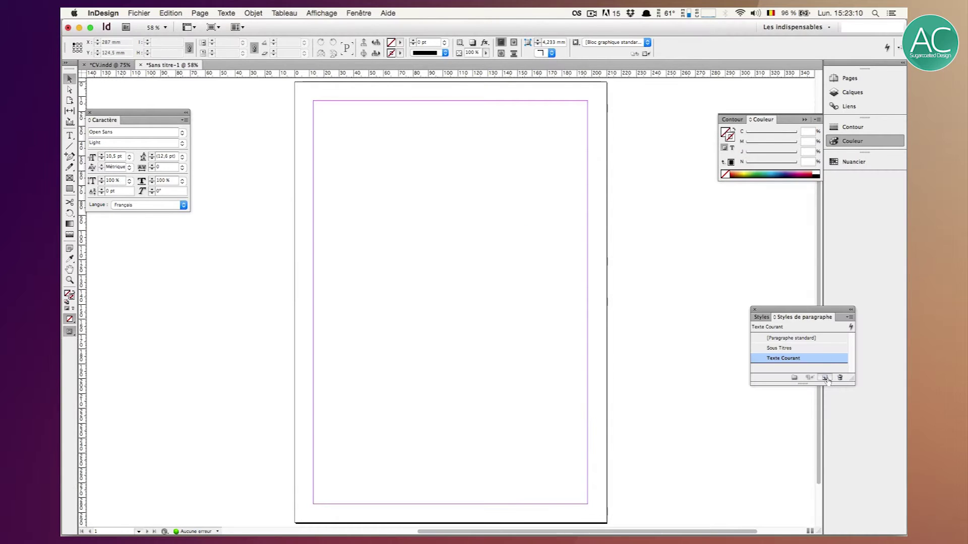
# Add another paragraph style based on Texte Courant and try to rename it in its style options.
pyautogui.click(826, 378)
pyautogui.doubleClick(796, 369)
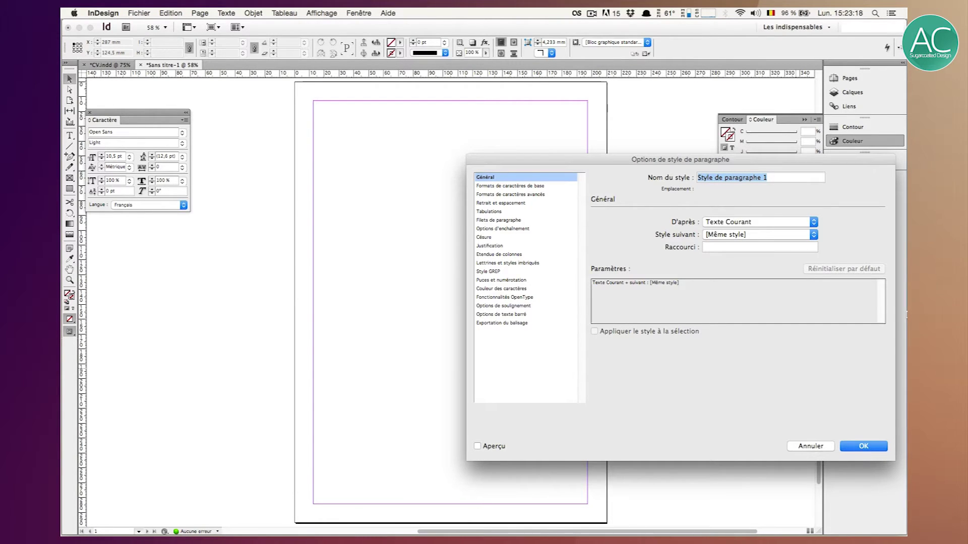
pyautogui.write('Sous Sous t')
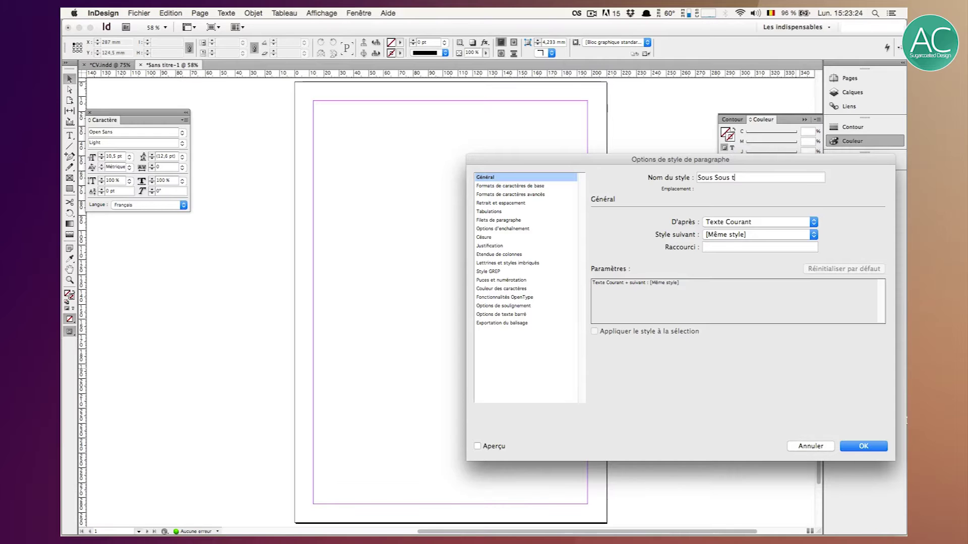
pyautogui.click(809, 447)
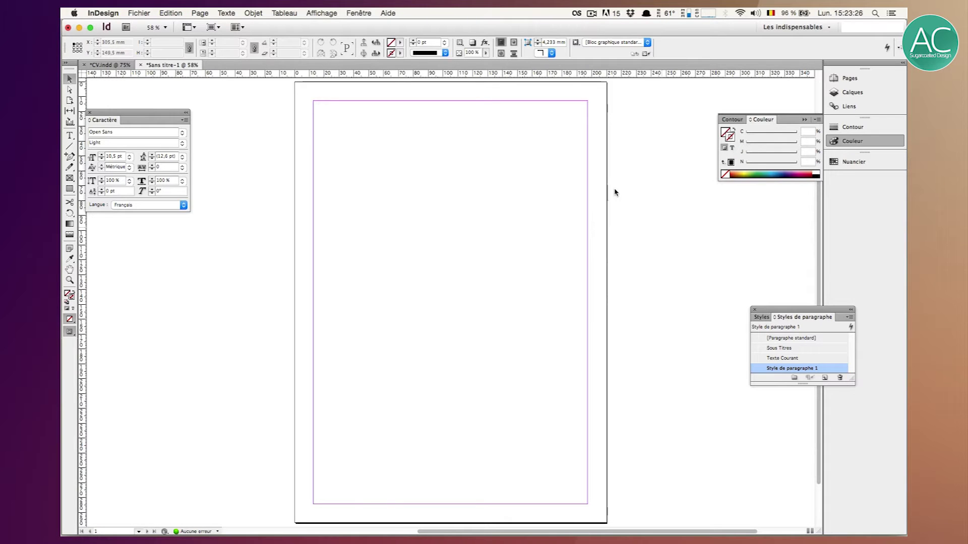
# Switch to TextEdit and copy the full name and job title from the CV text.
pyautogui.moveTo(737, 535)
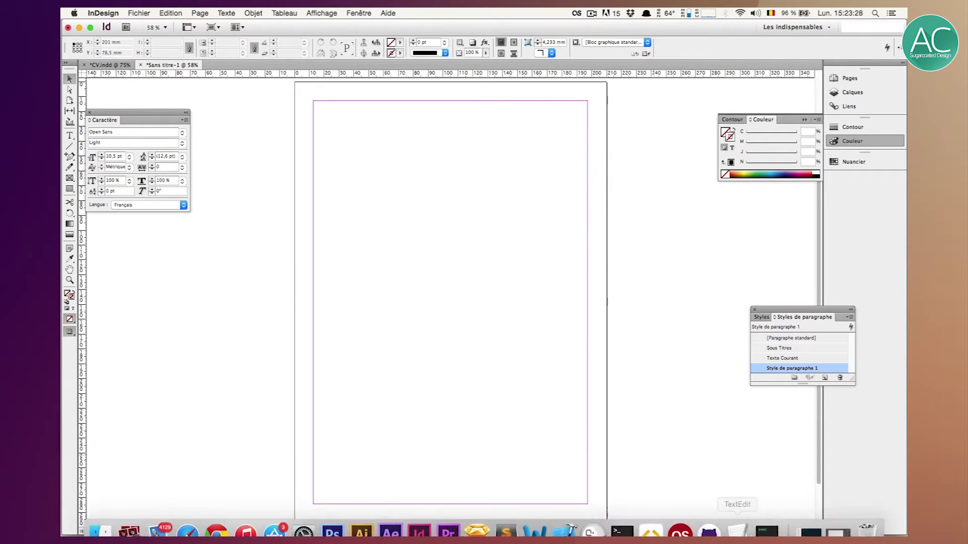
pyautogui.click(741, 523)
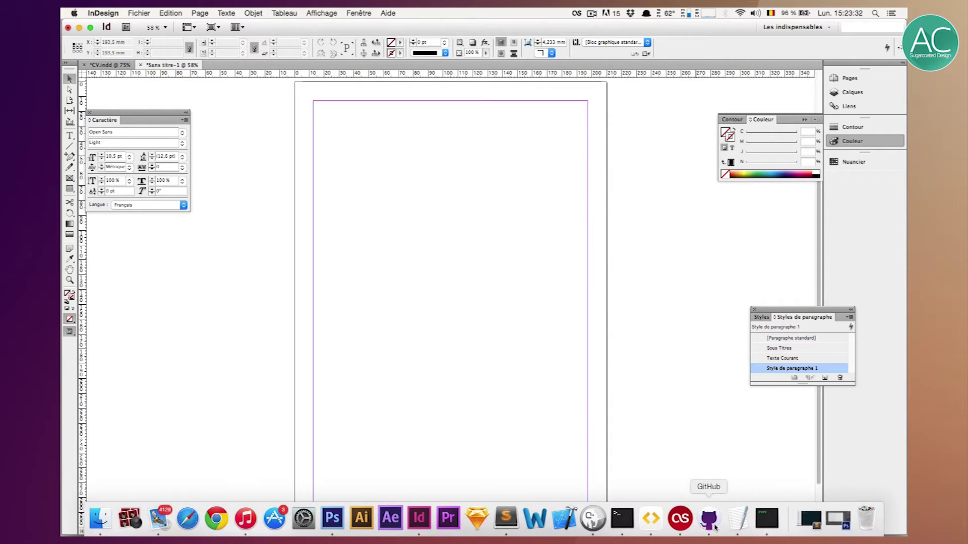
pyautogui.moveTo(435, 221); pyautogui.dragTo(352, 212)
pyautogui.press('cmd+c')
# Back in InDesign, draw a text frame about 89 mm wide and 48 mm high at the page's top-left margin corner.
pyautogui.click(320, 190)
pyautogui.press('t')
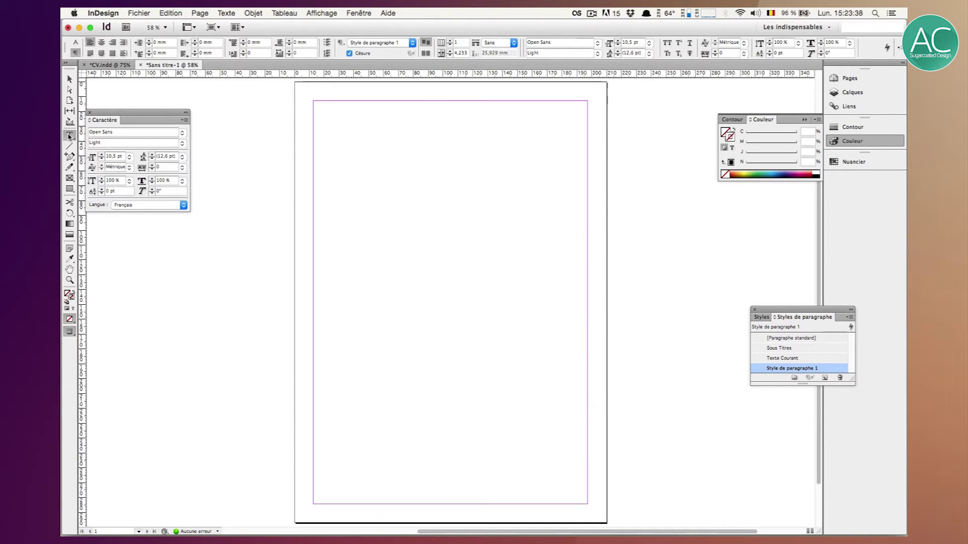
pyautogui.click(70, 136)
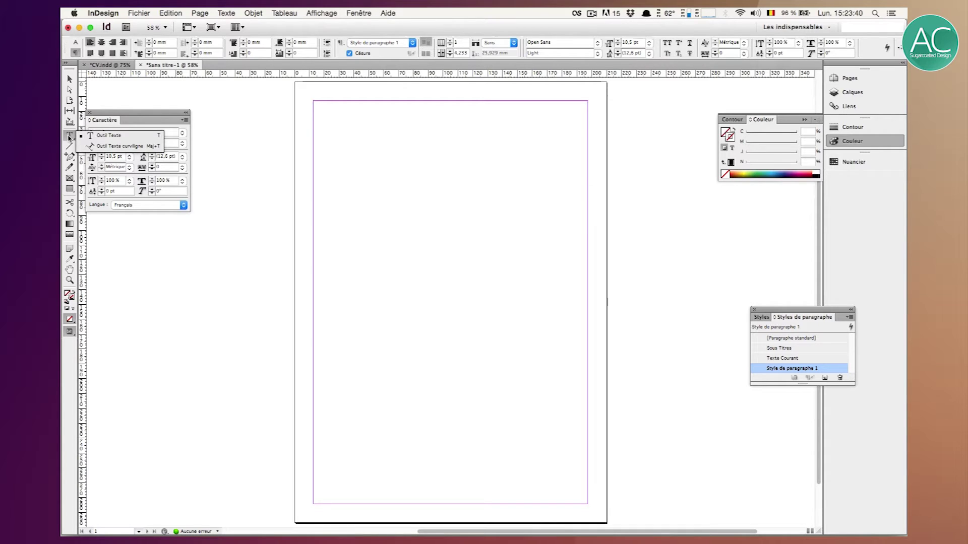
pyautogui.click(69, 138)
pyautogui.moveTo(313, 100); pyautogui.dragTo(446, 173)
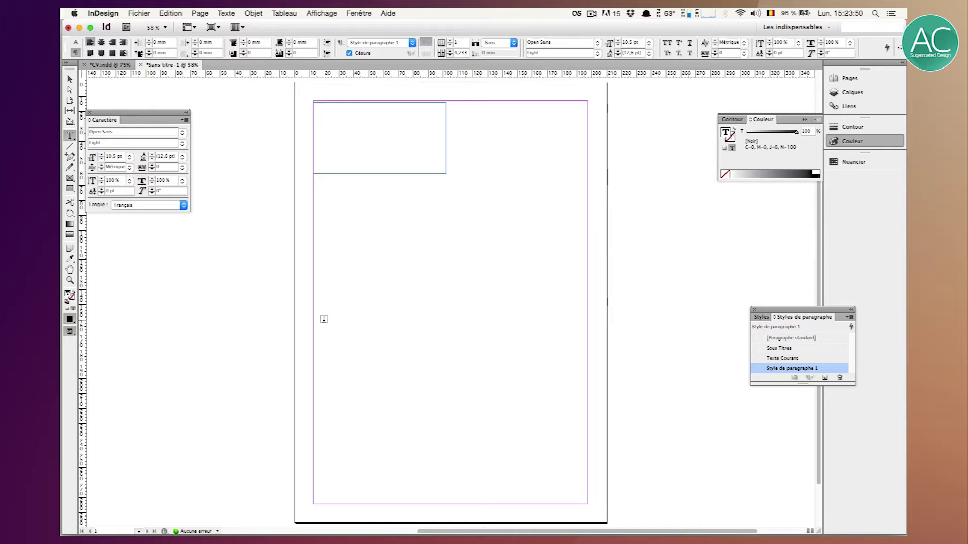
# Compare the page in preview mode and normal view with the new text frame selected.
pyautogui.click(69, 78)
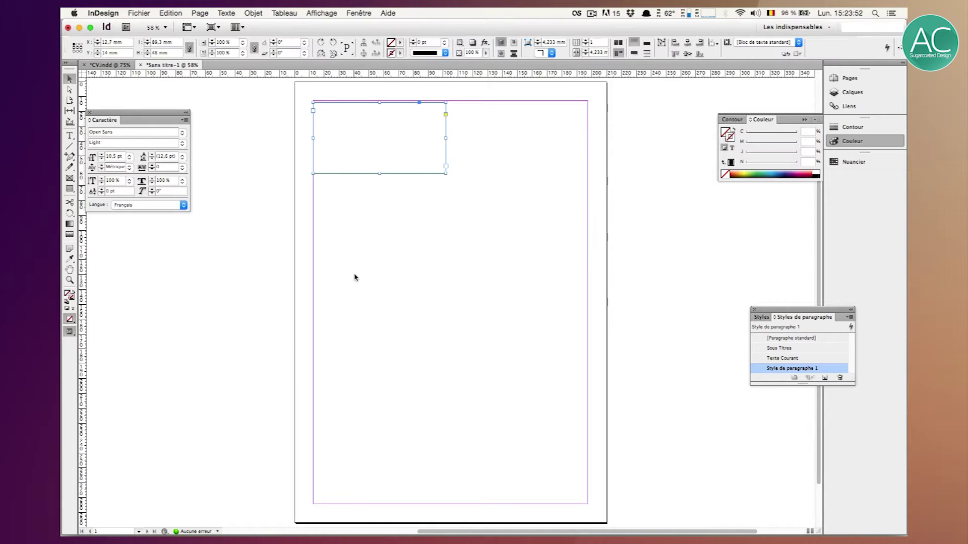
pyautogui.press('w')
pyautogui.press('w')
pyautogui.press('w')
pyautogui.press('w')
pyautogui.press('w')
pyautogui.press('w')
pyautogui.press('w')
pyautogui.press('w')
pyautogui.click(348, 166)
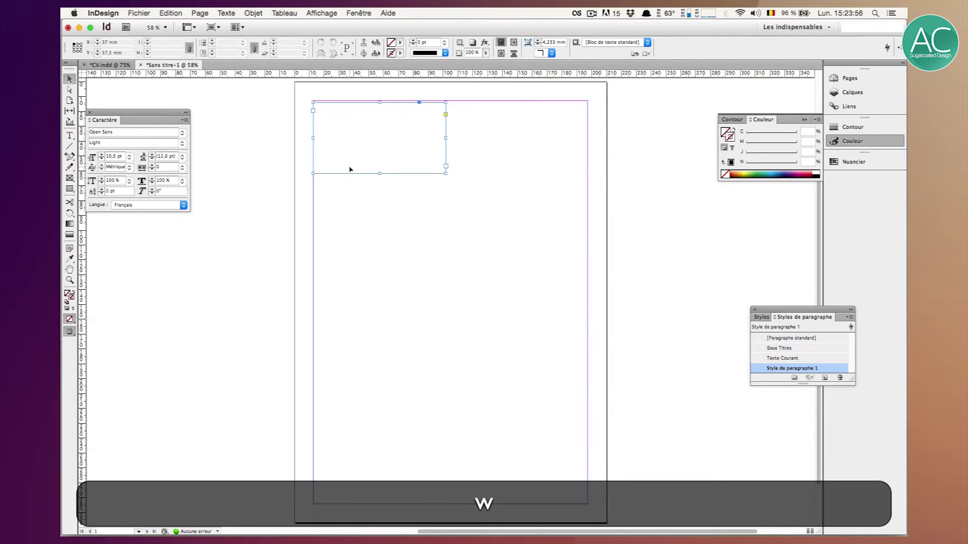
# Paste the copied full name and job title into the text frame.
pyautogui.click(69, 135)
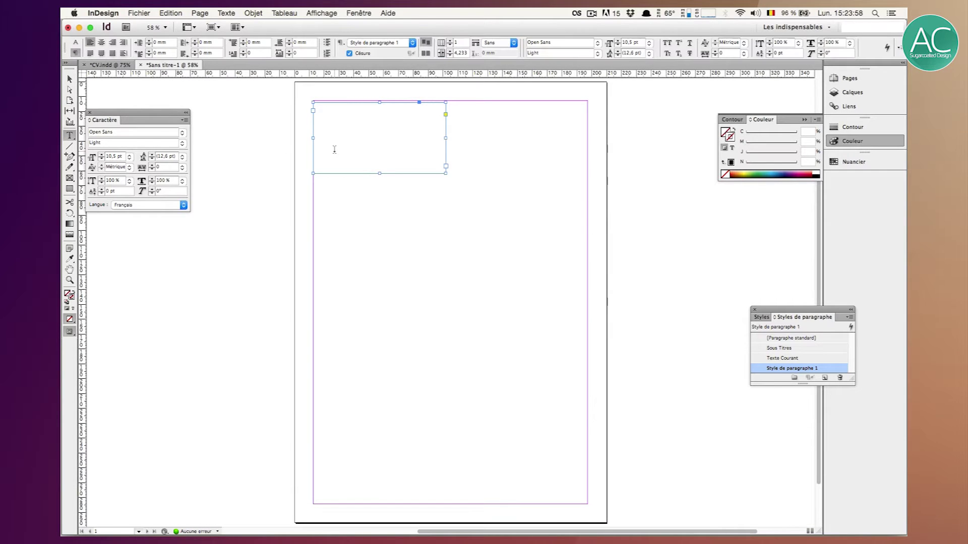
pyautogui.click(358, 142)
pyautogui.press('super+v')
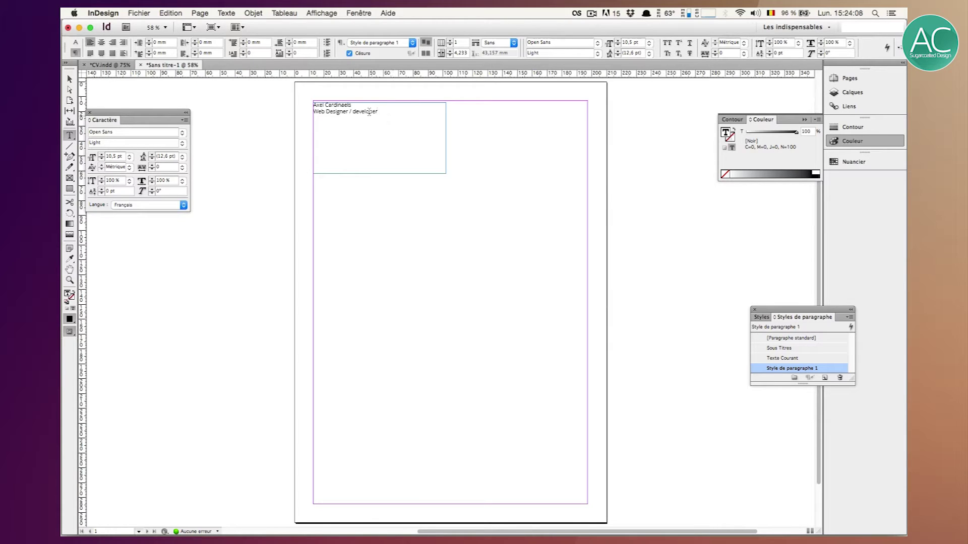
# Set the font size of the full-name line to 28 pt.
pyautogui.moveTo(358, 104); pyautogui.dragTo(298, 97)
pyautogui.click(633, 42)
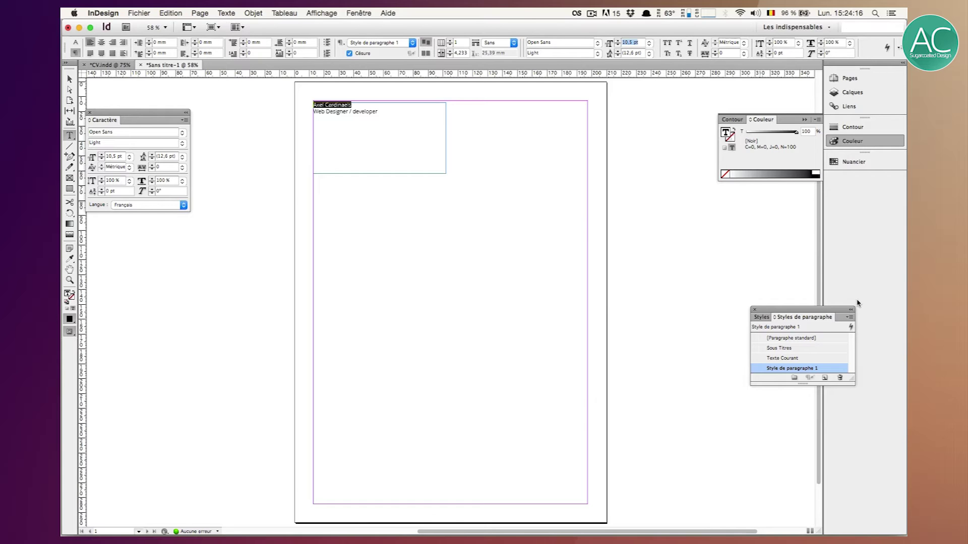
pyautogui.write('28')
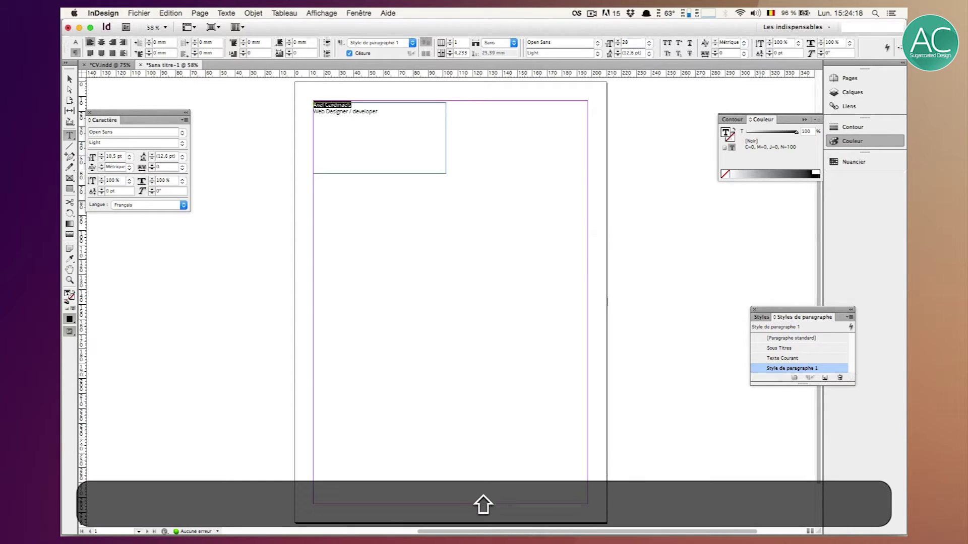
pyautogui.press('Return')
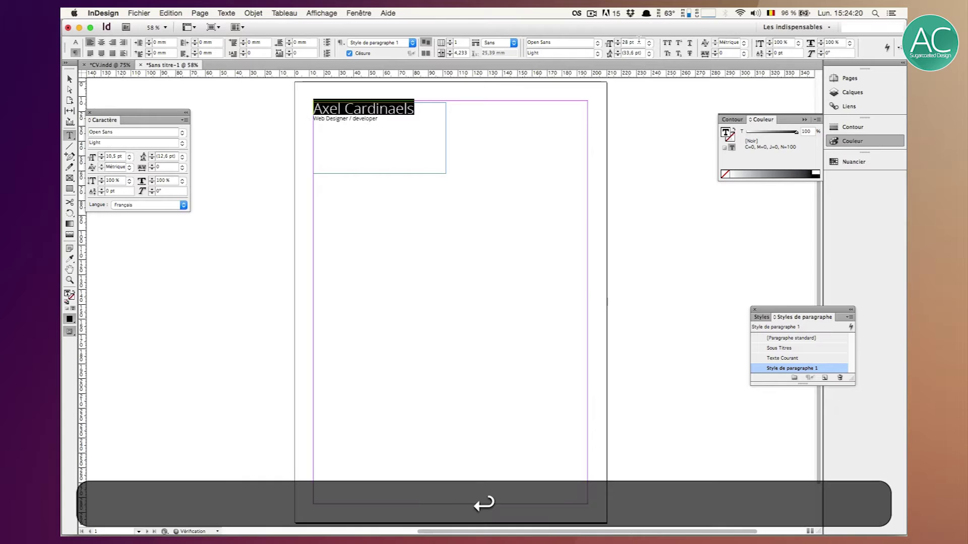
pyautogui.click(67, 76)
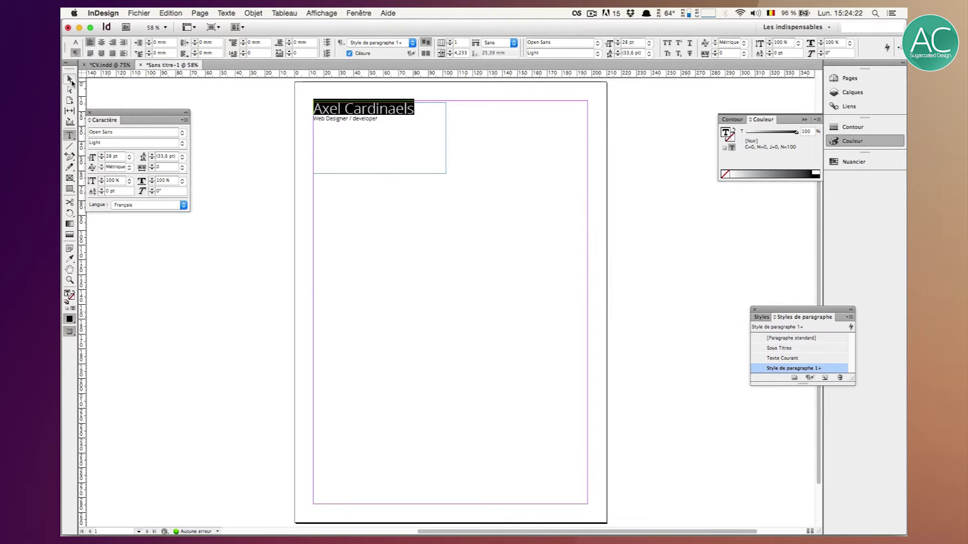
pyautogui.click(392, 287)
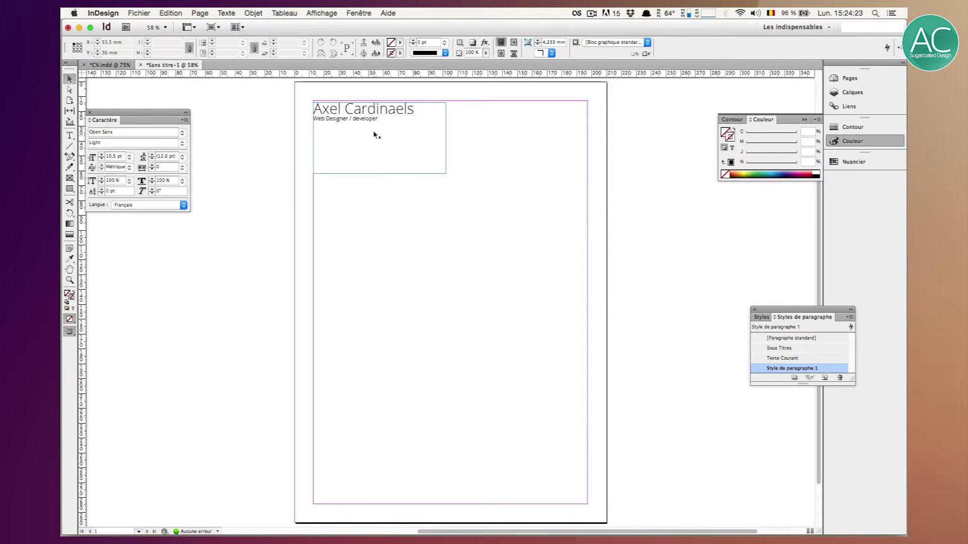
pyautogui.doubleClick(417, 108)
pyautogui.moveTo(417, 109); pyautogui.dragTo(283, 107)
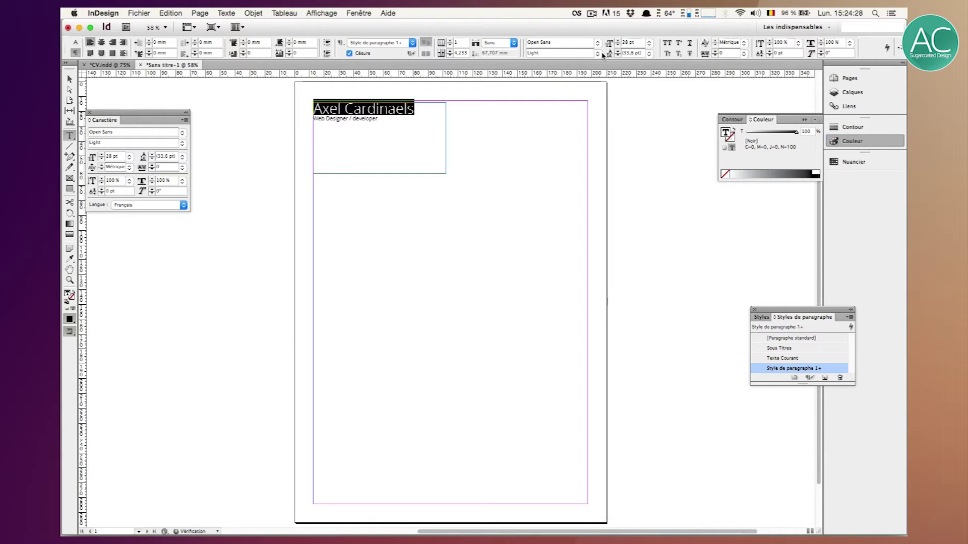
pyautogui.click(378, 126)
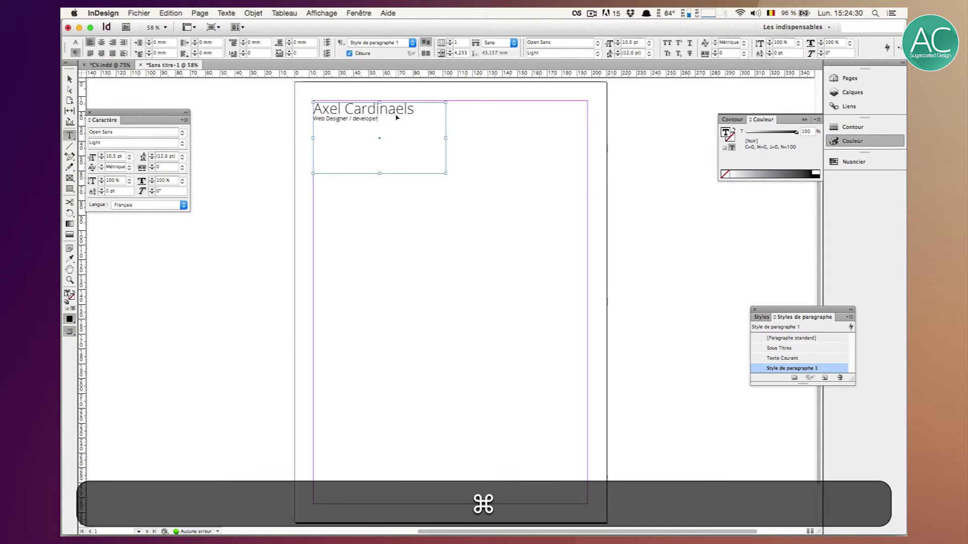
# Format the job title line below the name in all caps with a font size of 11 pt.
pyautogui.moveTo(379, 119); pyautogui.dragTo(308, 113)
pyautogui.click(386, 121)
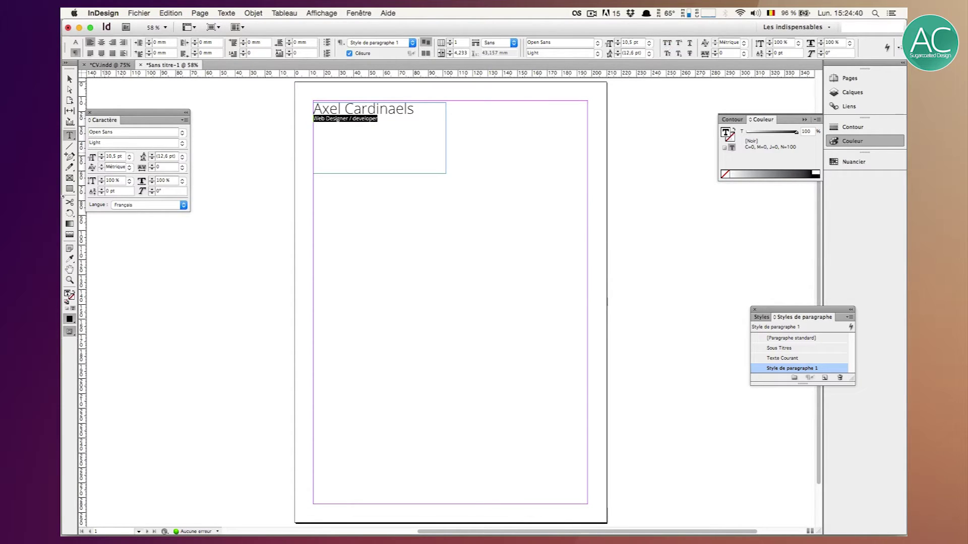
pyautogui.click(668, 45)
pyautogui.click(636, 42)
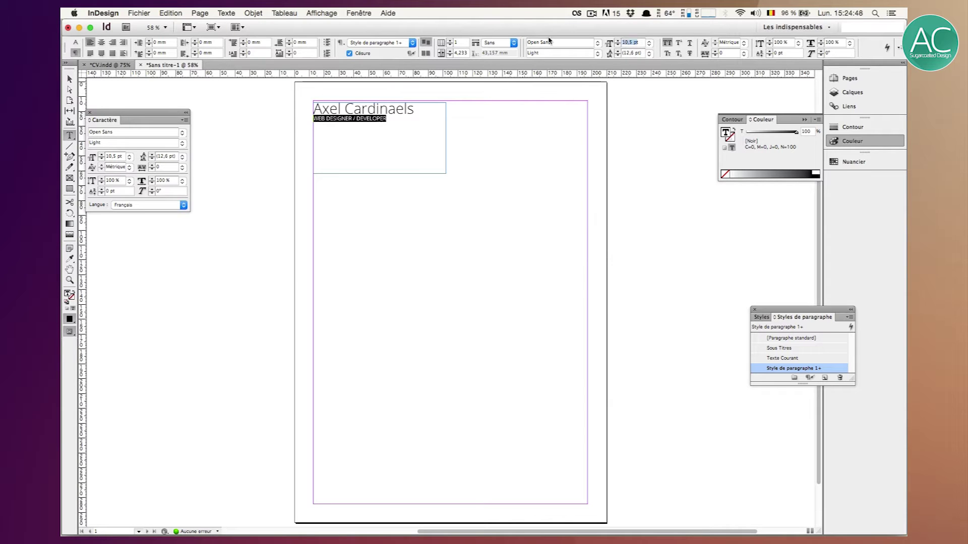
pyautogui.write('11')
pyautogui.press('Return')
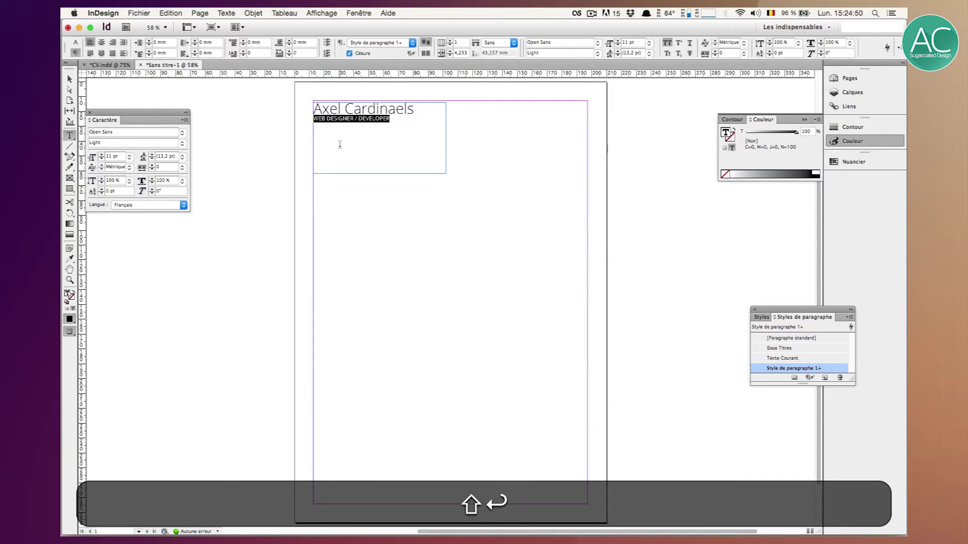
pyautogui.click(393, 121)
pyautogui.click(70, 79)
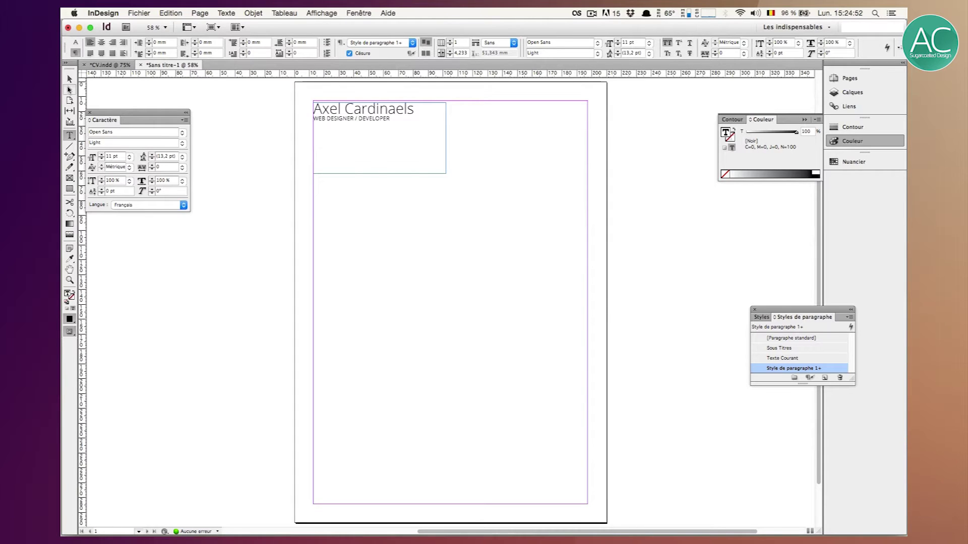
# Set the font style of the full-name line to Regular.
pyautogui.press('super+equal')
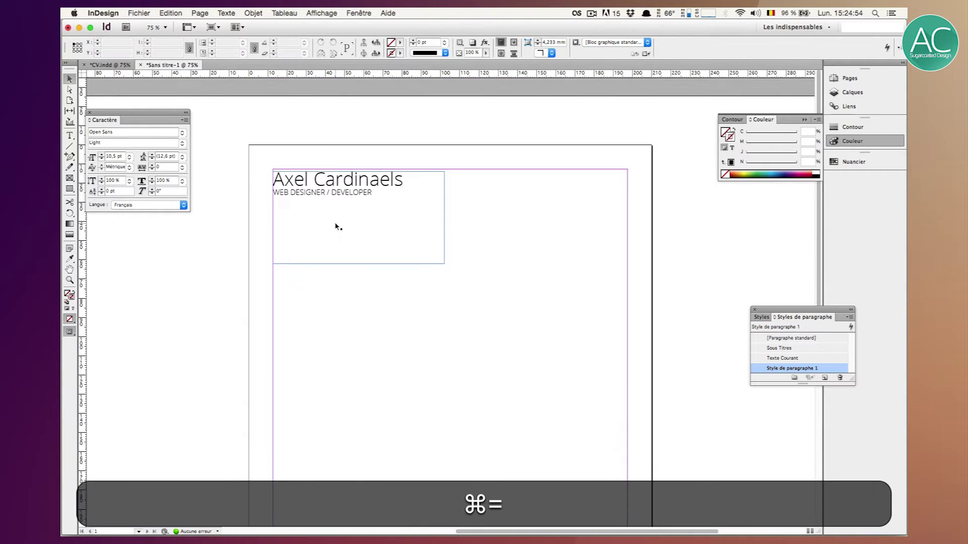
pyautogui.doubleClick(398, 192)
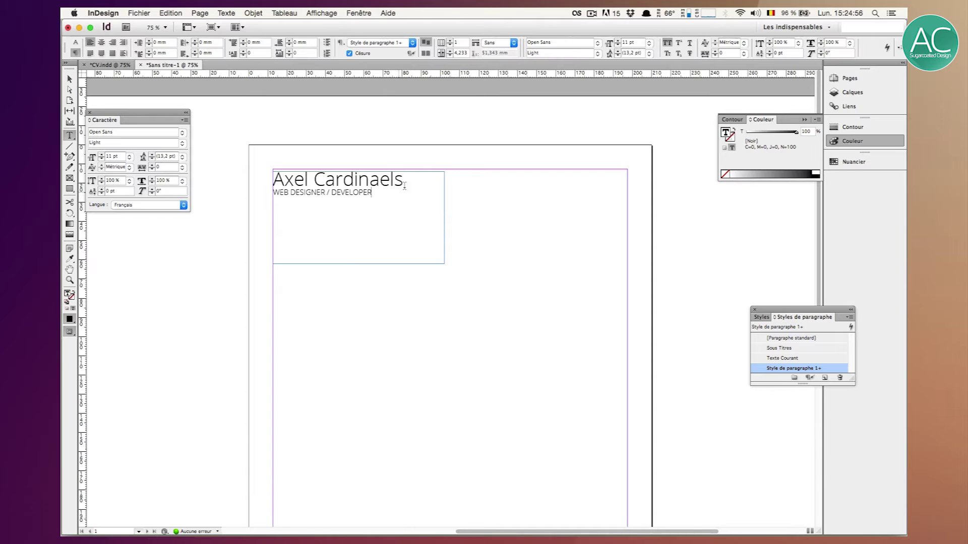
pyautogui.moveTo(403, 182); pyautogui.dragTo(272, 174)
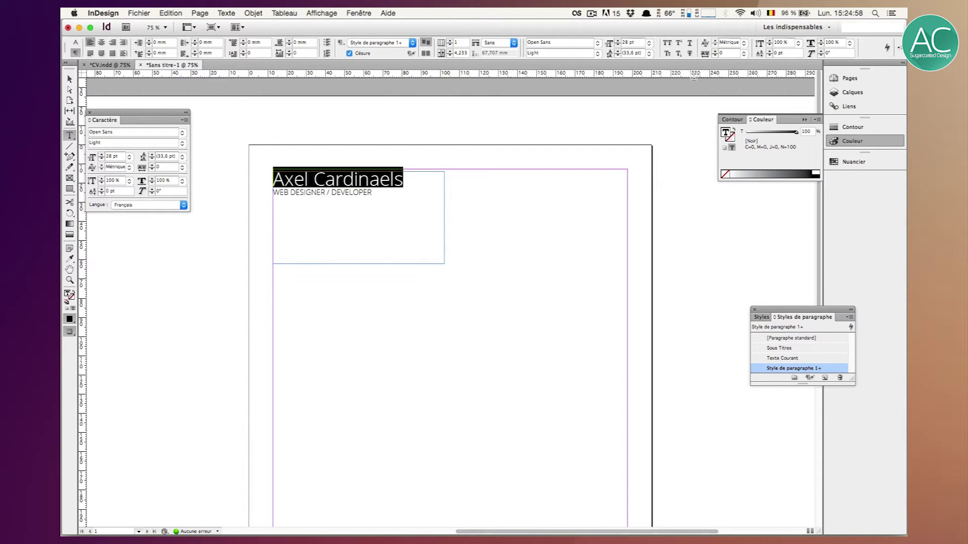
pyautogui.click(598, 54)
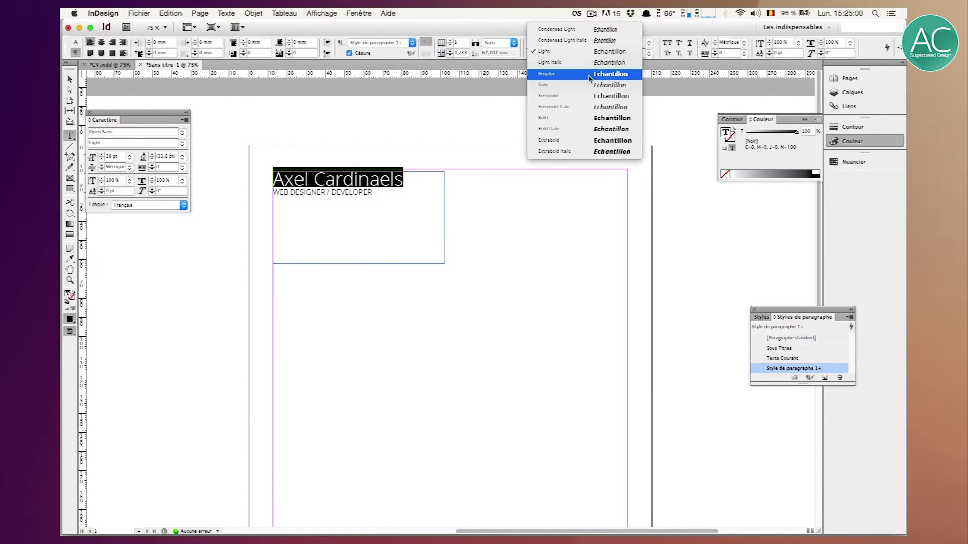
pyautogui.click(590, 76)
# Set the font style of the full-name line to Italic.
pyautogui.click(384, 192)
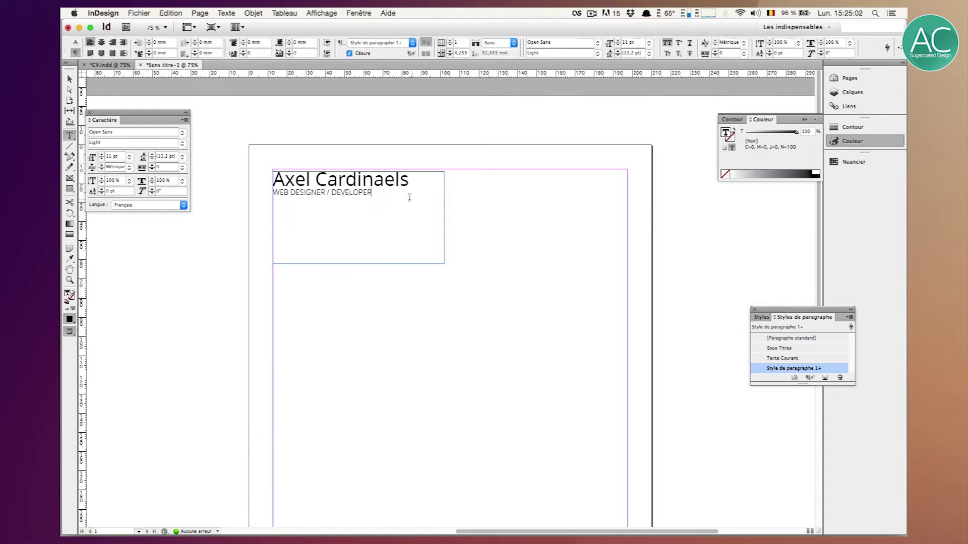
pyautogui.moveTo(410, 184); pyautogui.dragTo(217, 177)
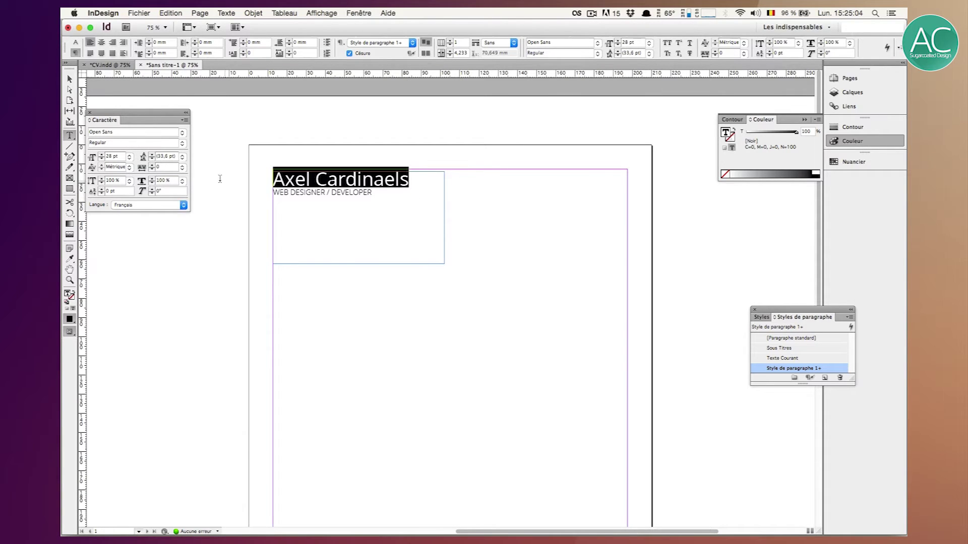
pyautogui.click(598, 53)
pyautogui.click(592, 64)
pyautogui.click(385, 189)
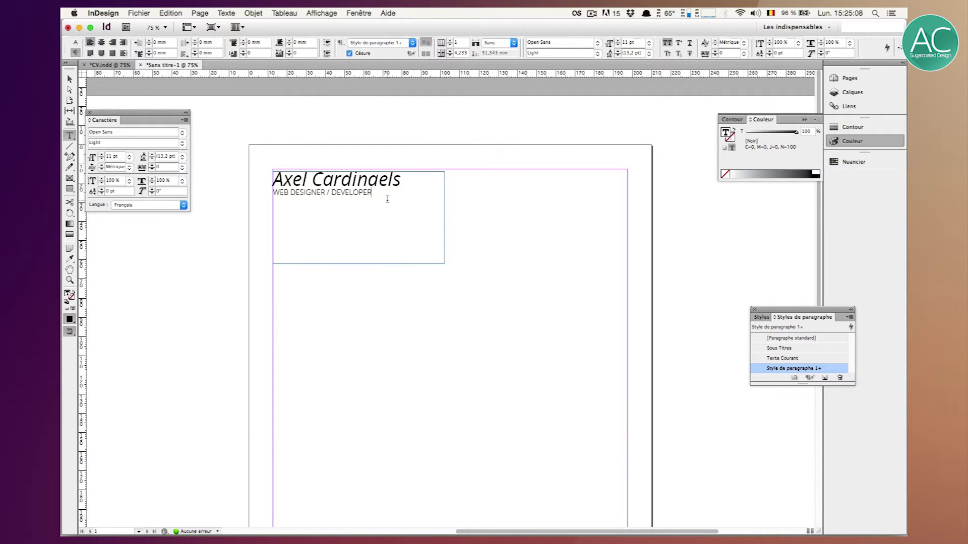
# Set the word DEVELOPER in the job title line to a 50% black tint and preview the page.
pyautogui.click(308, 193)
pyautogui.doubleClick(332, 193)
pyautogui.doubleClick(807, 131)
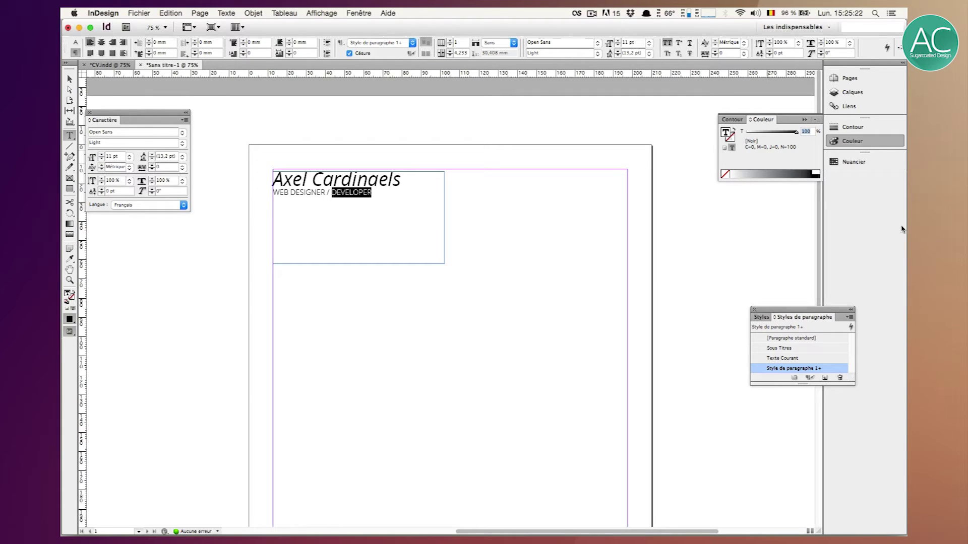
pyautogui.write('50')
pyautogui.hotkey('shift', 'Return')
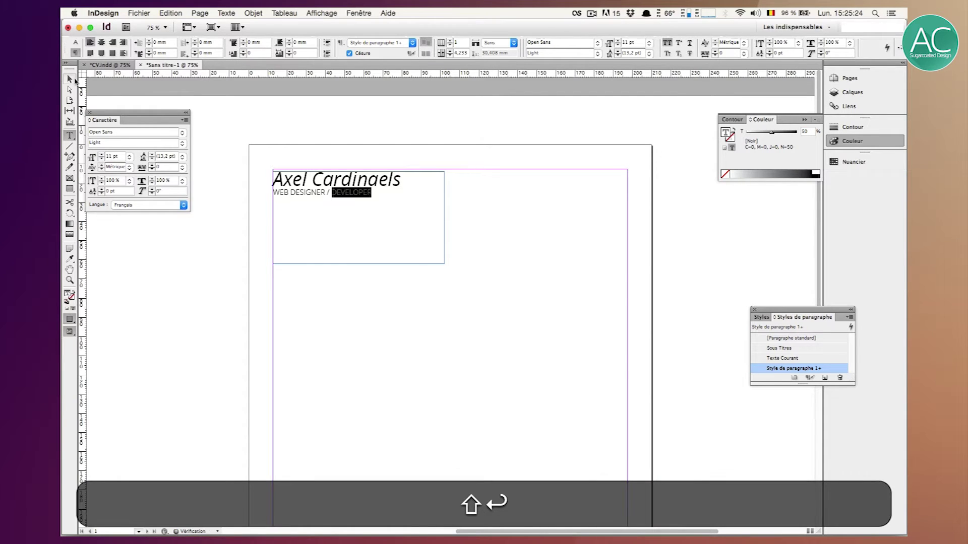
pyautogui.press('Escape')
pyautogui.press('w')
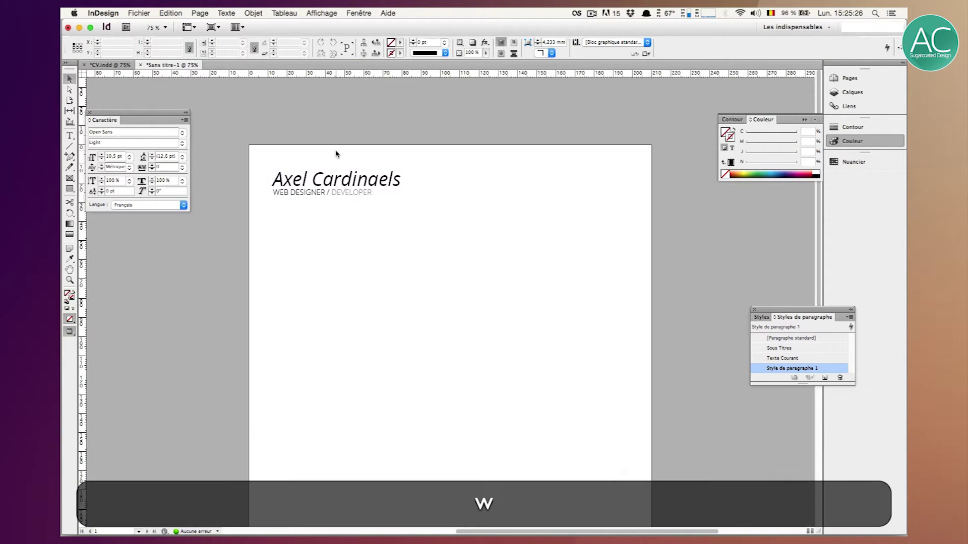
pyautogui.press('w')
# Shrink the header text frame to the height of its two lines and narrow it to the width of the full name.
pyautogui.click(347, 238)
pyautogui.moveTo(359, 262); pyautogui.dragTo(345, 191)
pyautogui.rightClick(345, 190)
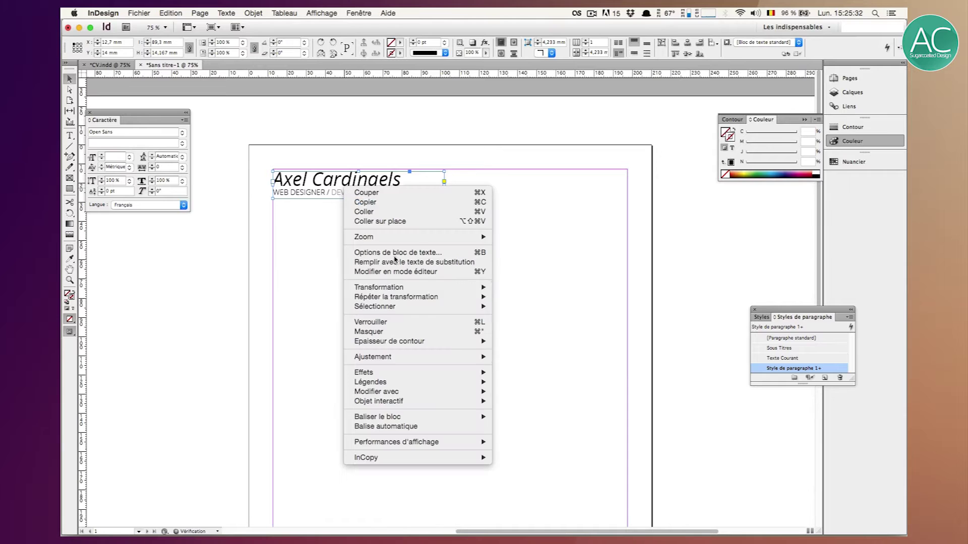
pyautogui.moveTo(419, 357)
pyautogui.click(527, 357)
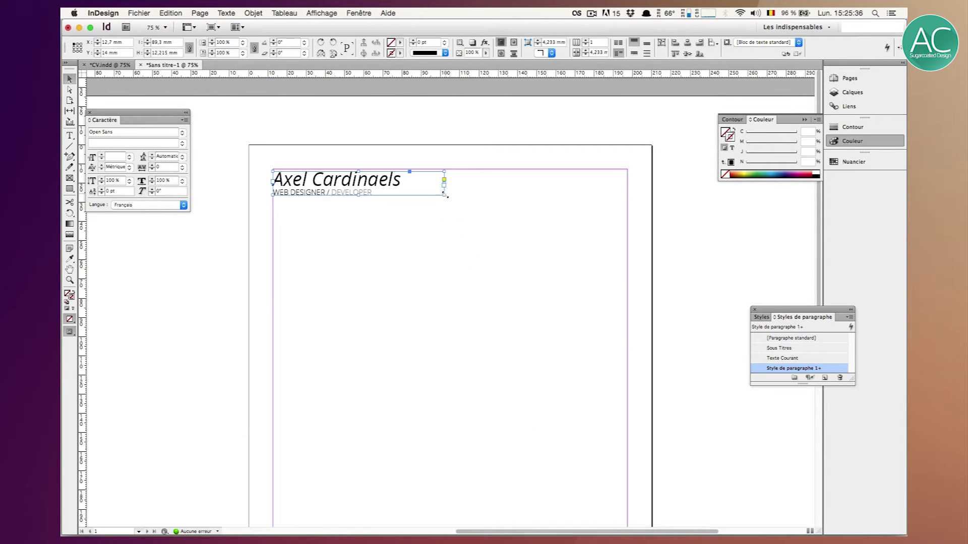
pyautogui.moveTo(444, 195); pyautogui.dragTo(401, 197)
pyautogui.click(429, 238)
pyautogui.press('w')
pyautogui.press('w')
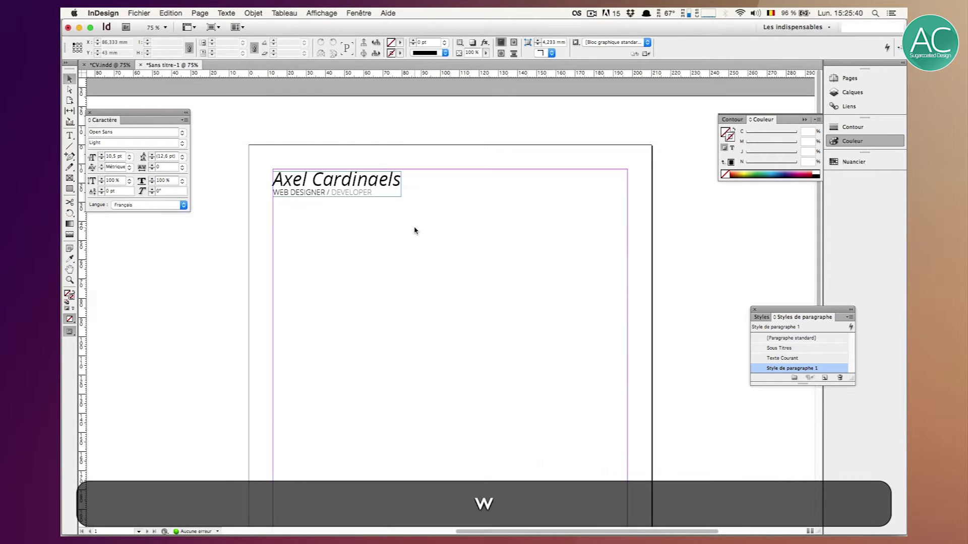
# Using the photo in CV.indd as reference, draw a rectangular image frame about 40 × 63 mm in the upper-right corner of the new document's margins.
pyautogui.click(110, 64)
pyautogui.scroll(5, 191, 81)
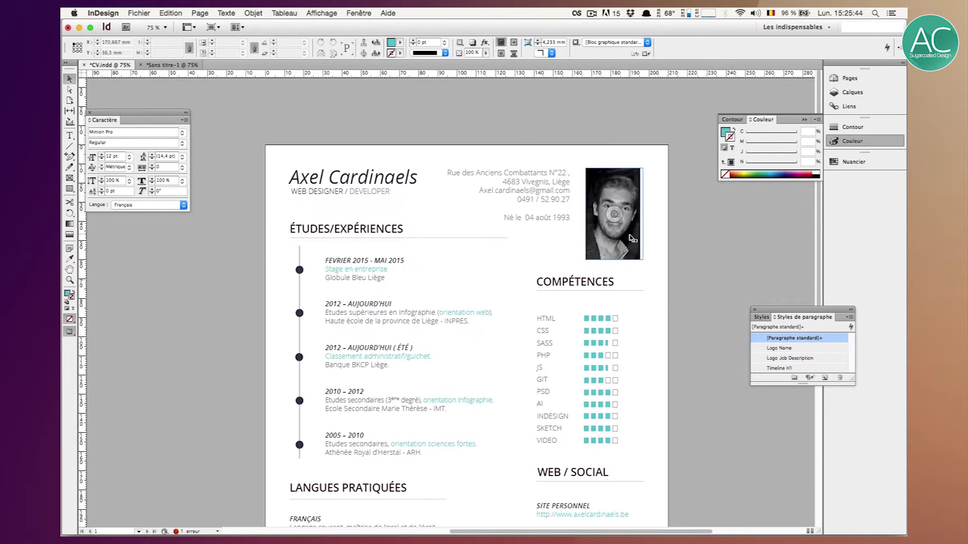
pyautogui.click(172, 64)
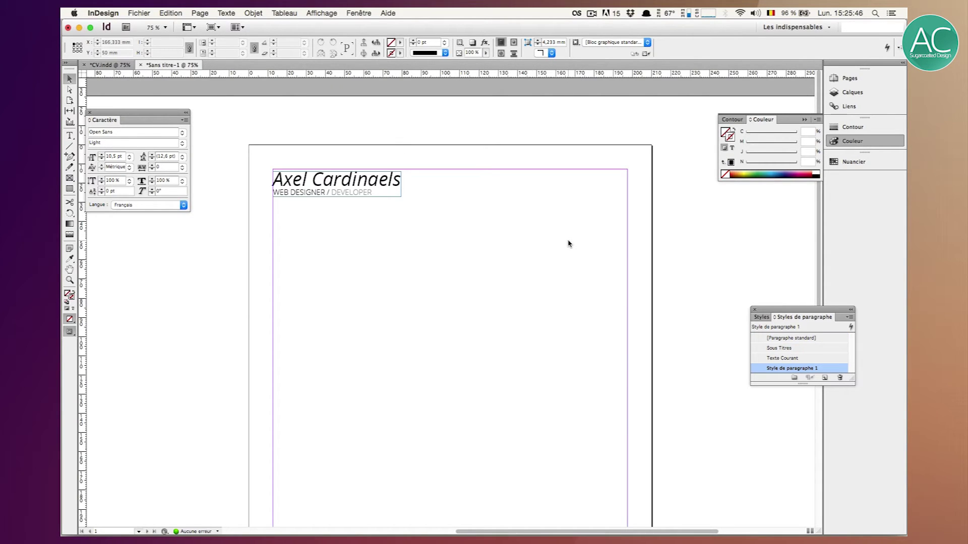
pyautogui.click(111, 65)
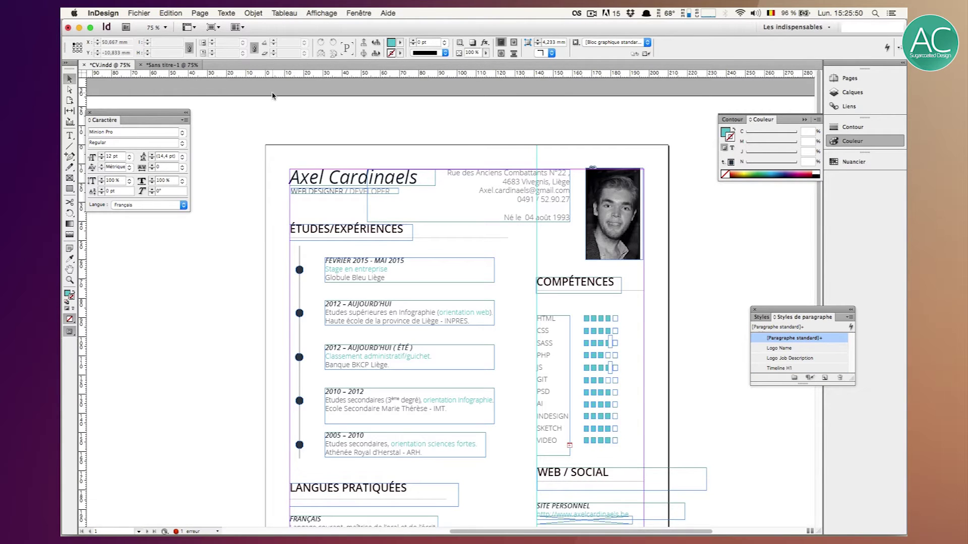
pyautogui.press('w')
pyautogui.click(174, 65)
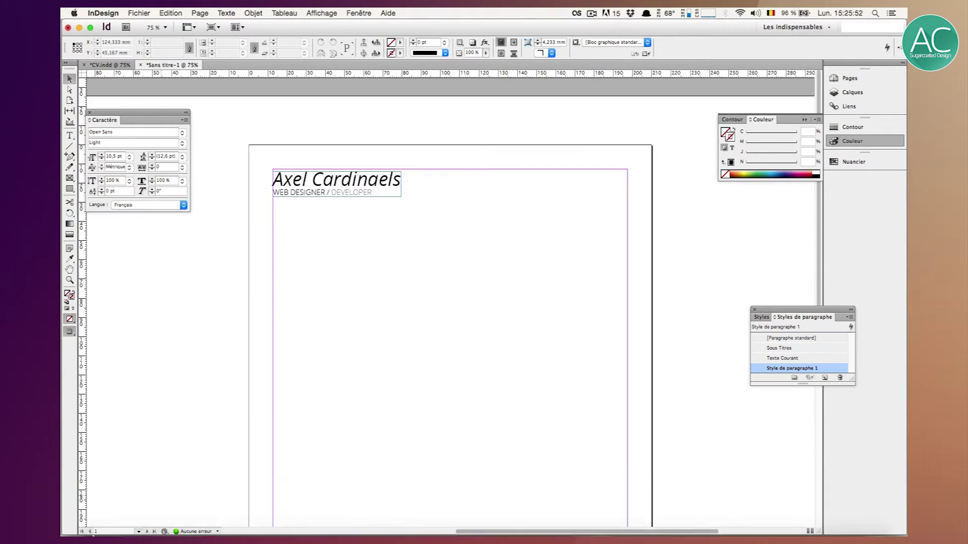
pyautogui.moveTo(110, 520)
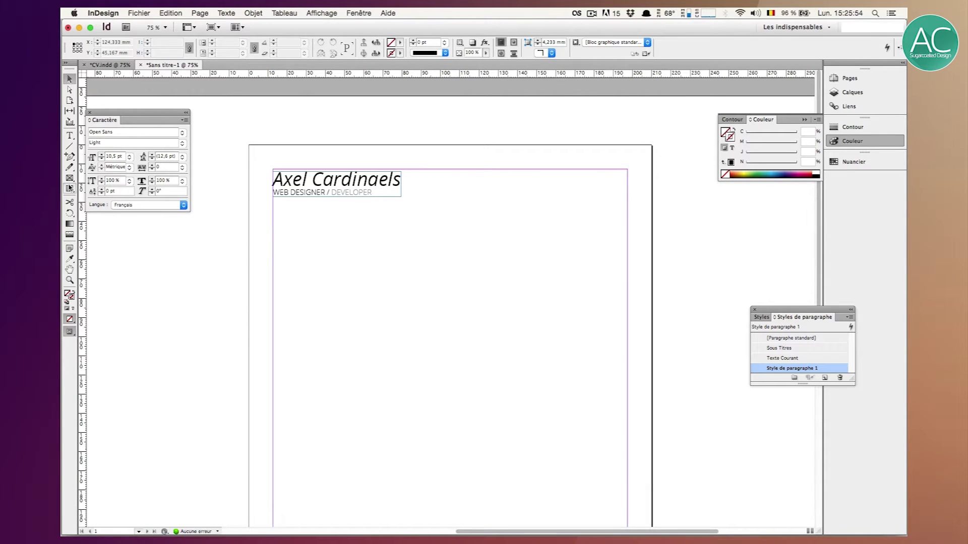
pyautogui.moveTo(69, 178); pyautogui.dragTo(102, 181)
pyautogui.moveTo(628, 170); pyautogui.dragTo(551, 289)
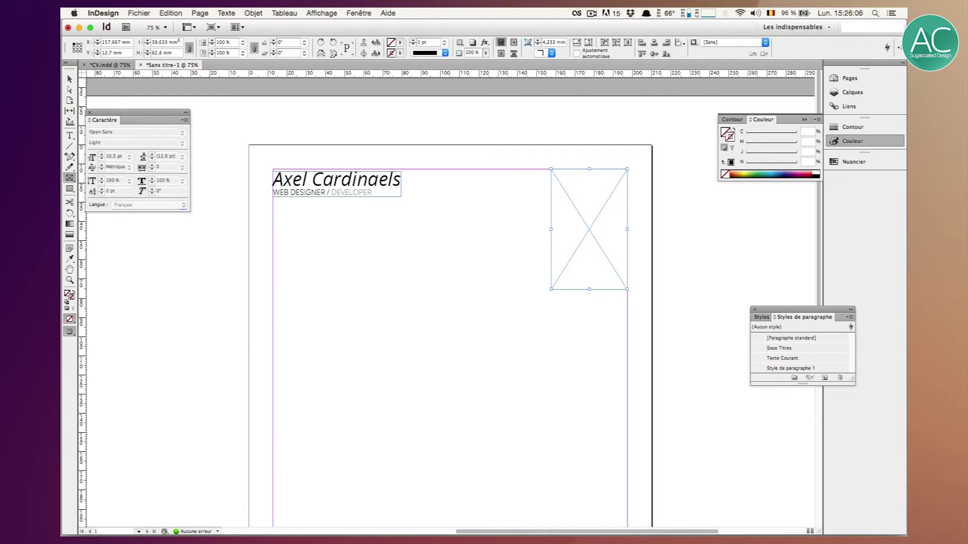
# Resize the image frame proportionally to 30 mm wide and then 45 mm high, and move it against the right margin.
pyautogui.click(69, 80)
pyautogui.click(473, 159)
pyautogui.click(590, 186)
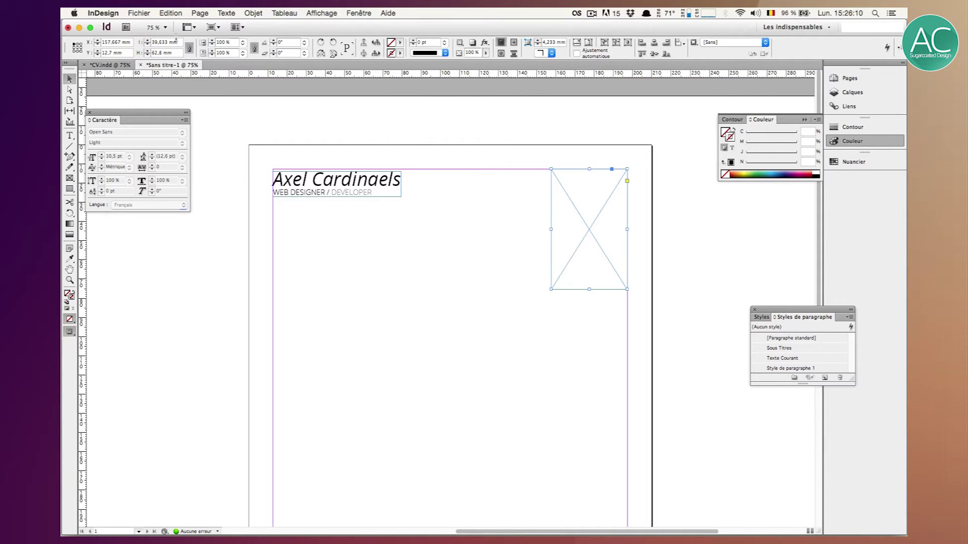
pyautogui.tripleClick(166, 42)
pyautogui.write('30')
pyautogui.hotkey('shift', 'Tab')
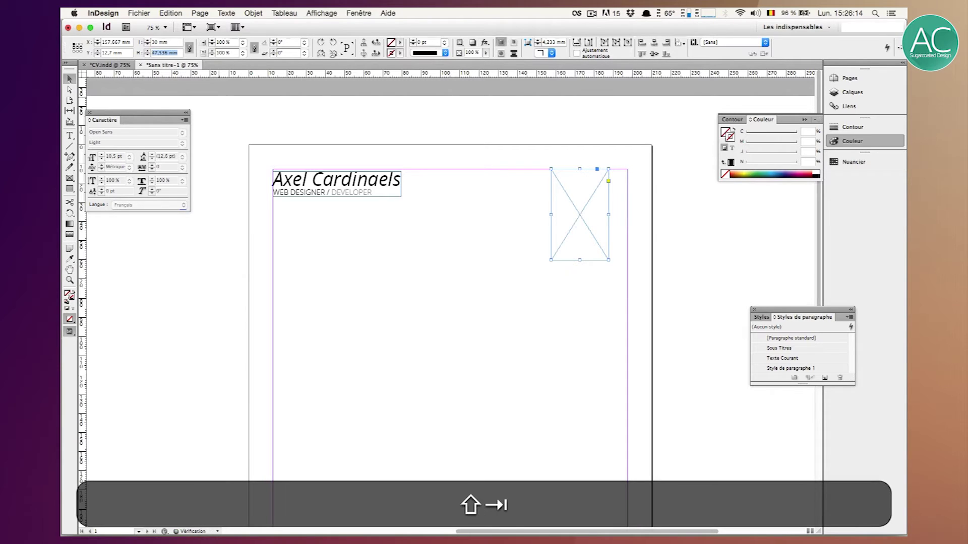
pyautogui.write('45')
pyautogui.press('Return')
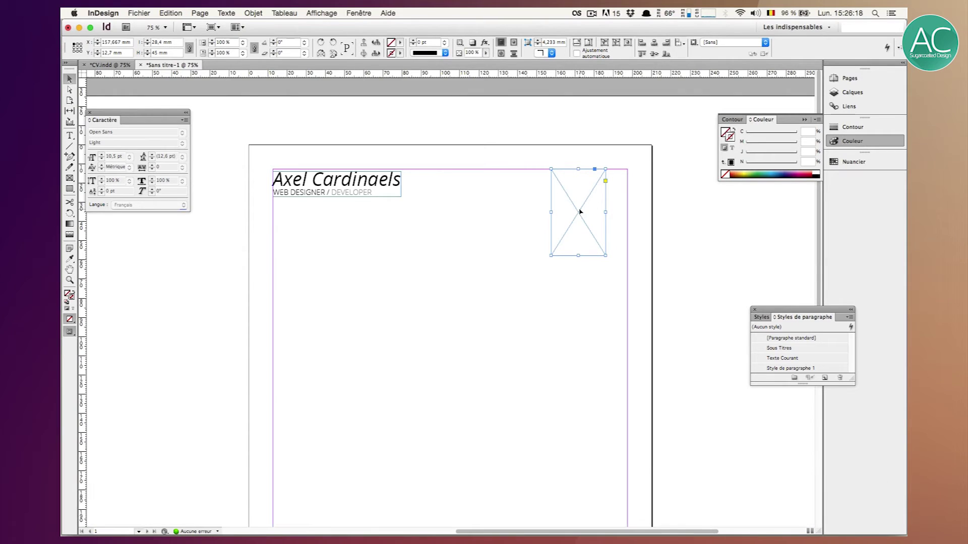
pyautogui.moveTo(577, 215); pyautogui.dragTo(599, 215)
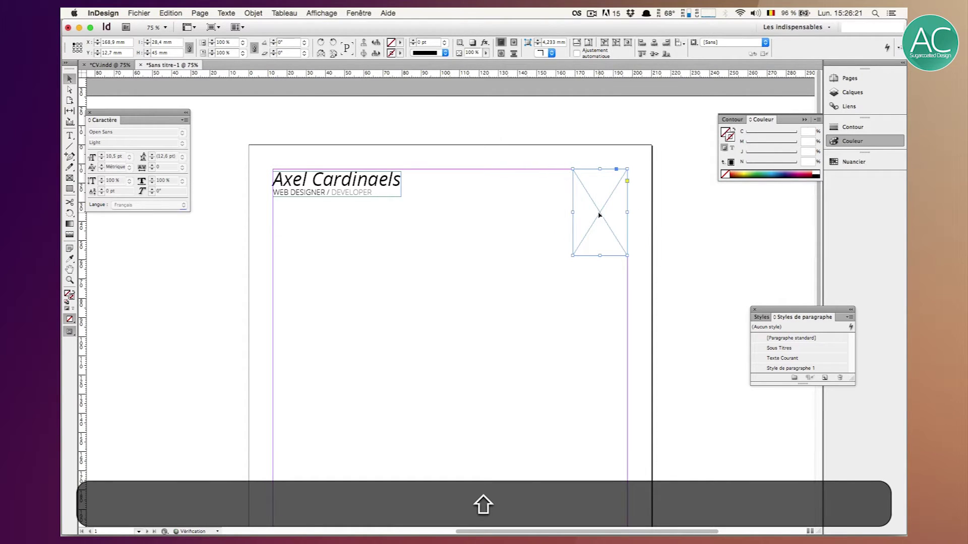
pyautogui.click(128, 11)
pyautogui.click(601, 213)
pyautogui.rightClick(600, 214)
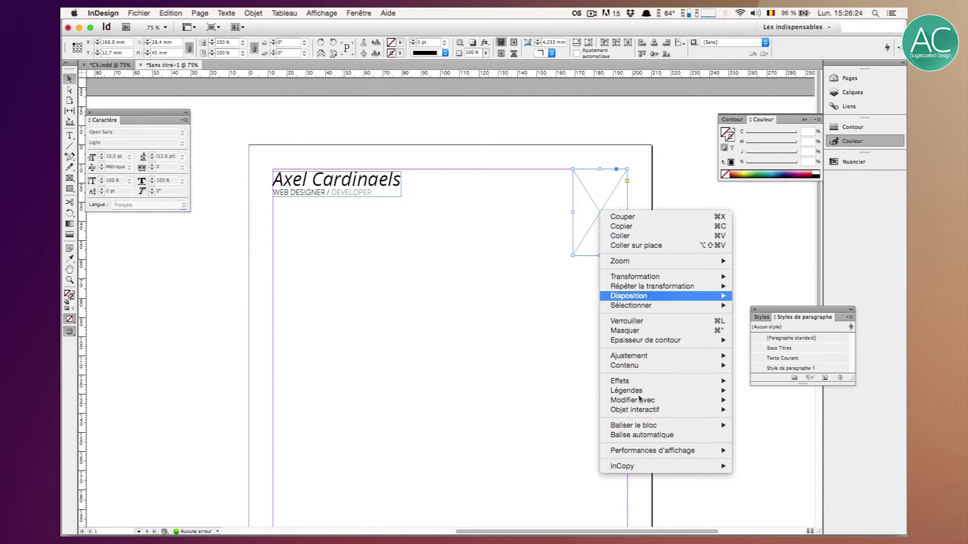
pyautogui.moveTo(651, 367)
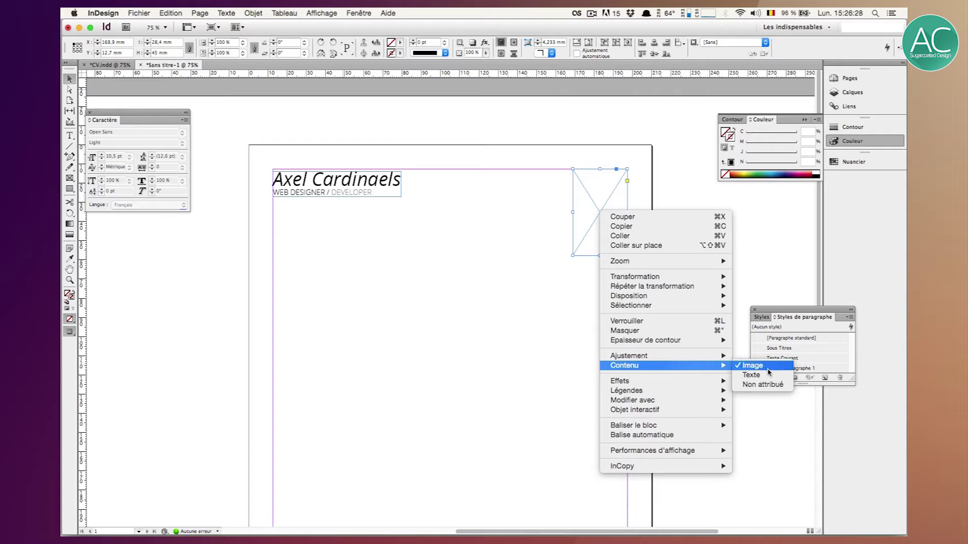
pyautogui.click(577, 209)
pyautogui.click(139, 13)
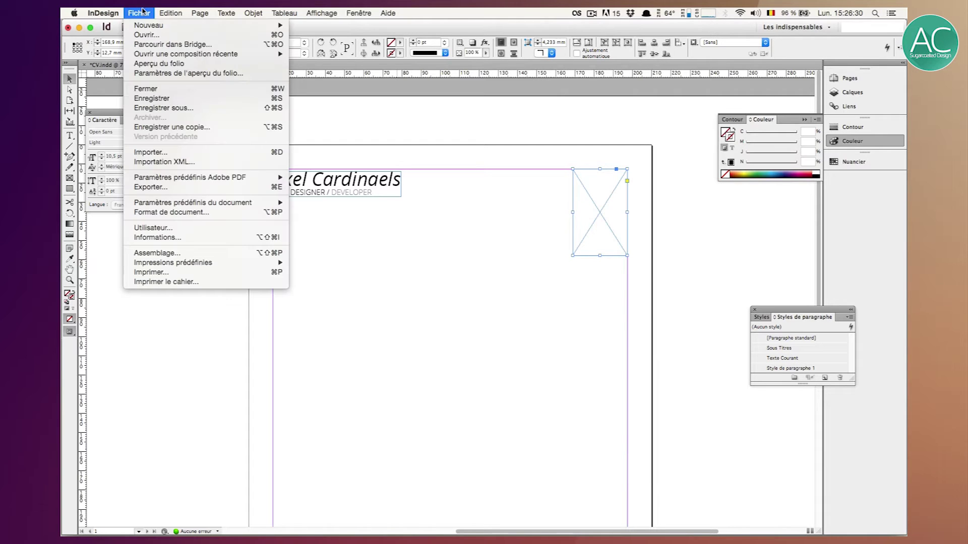
pyautogui.click(558, 318)
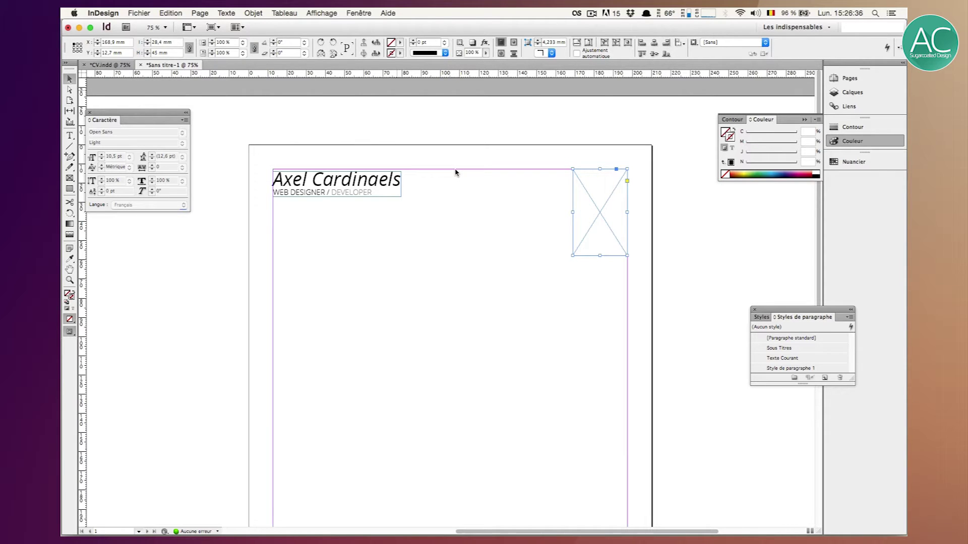
pyautogui.press('super+d')
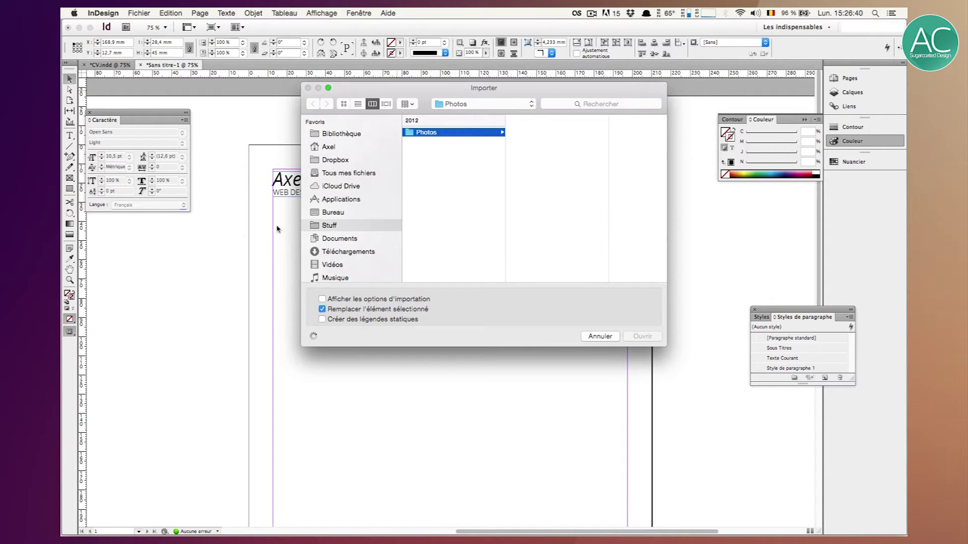
pyautogui.click(333, 213)
pyautogui.click(421, 132)
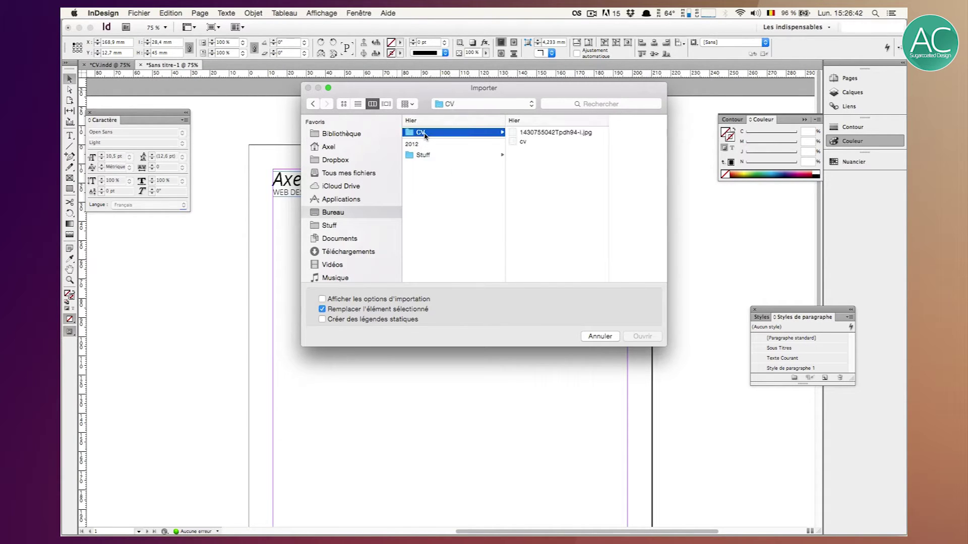
pyautogui.press('Right')
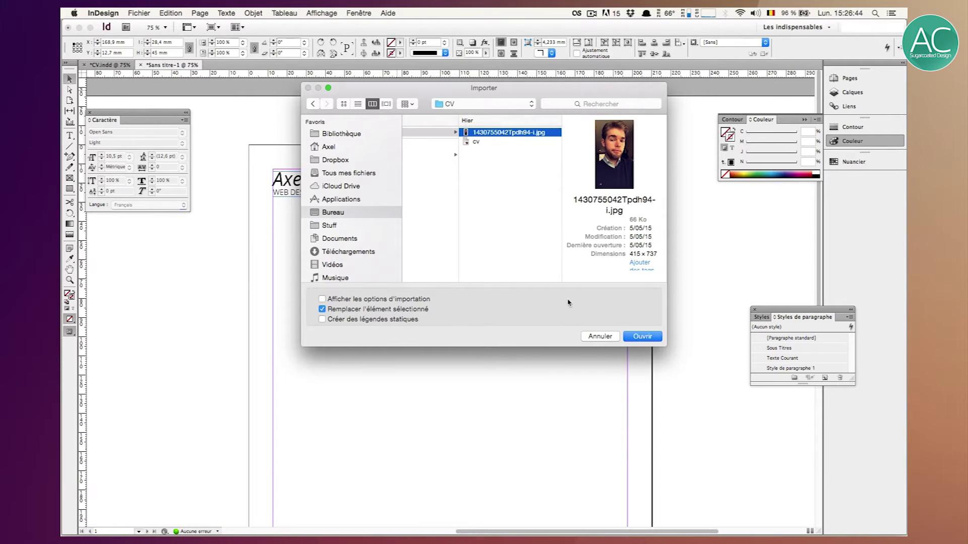
pyautogui.click(643, 336)
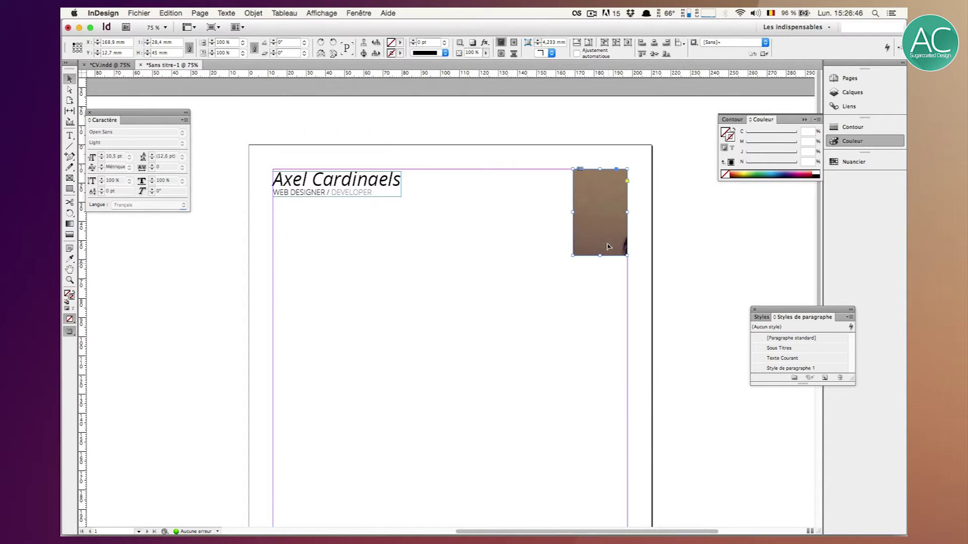
# Try to fit the photo content to its frame.
pyautogui.rightClick(601, 234)
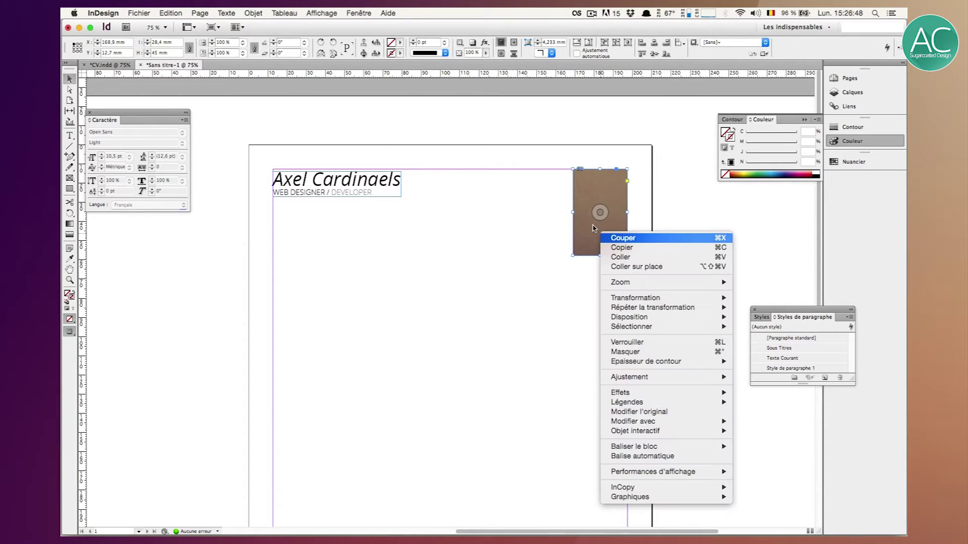
pyautogui.click(579, 238)
pyautogui.rightClick(580, 238)
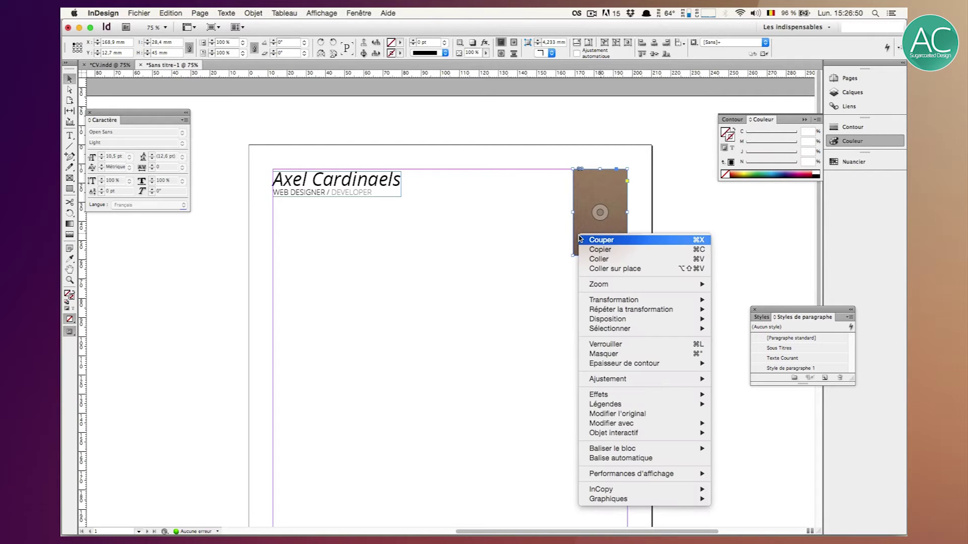
pyautogui.moveTo(641, 379)
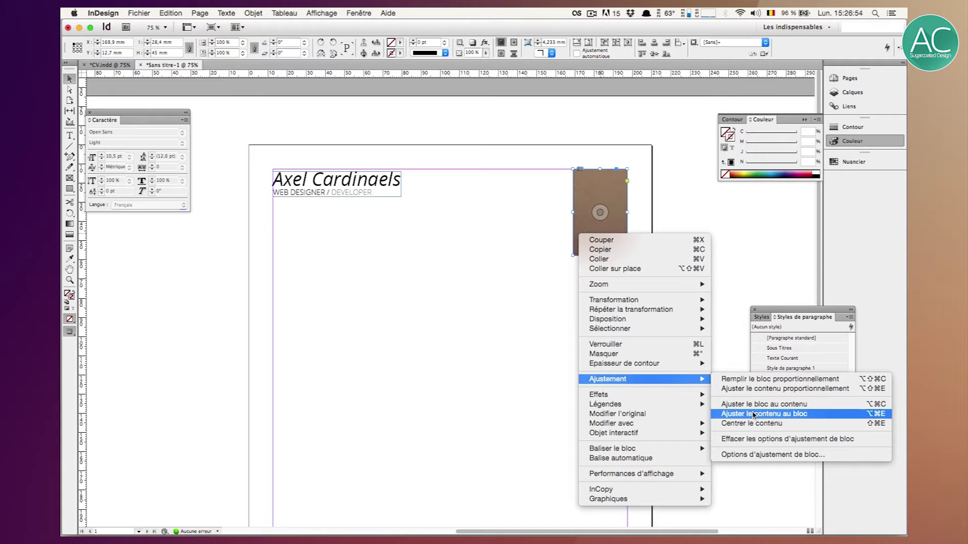
pyautogui.click(753, 415)
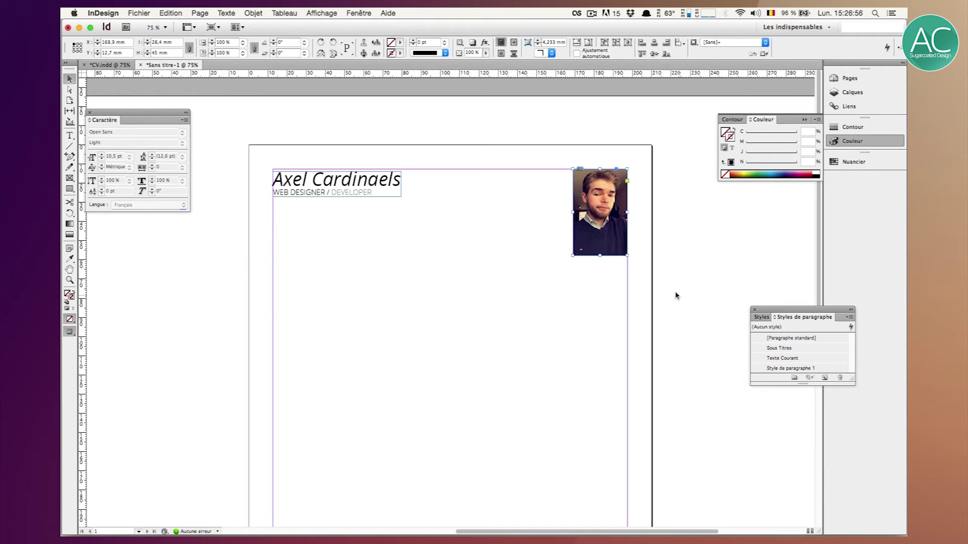
pyautogui.press('super+z')
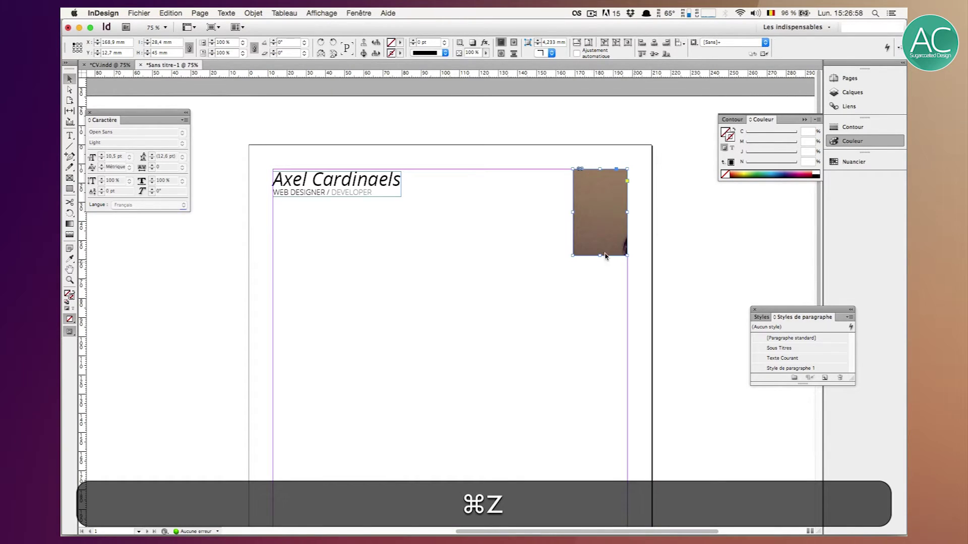
# Scale the oversized photo content proportionally down to about 29 × 51 mm so the portrait fits the frame's width.
pyautogui.press('super+minus')
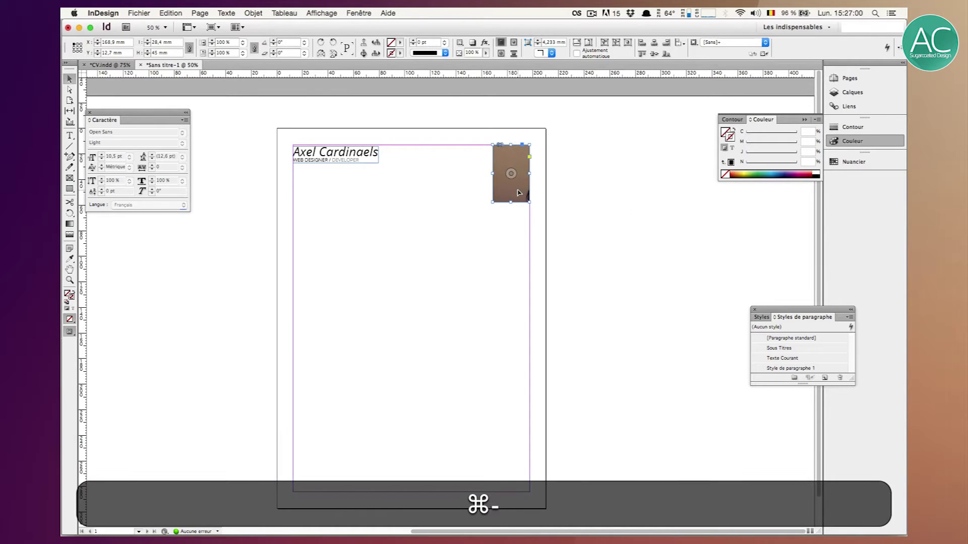
pyautogui.click(511, 174)
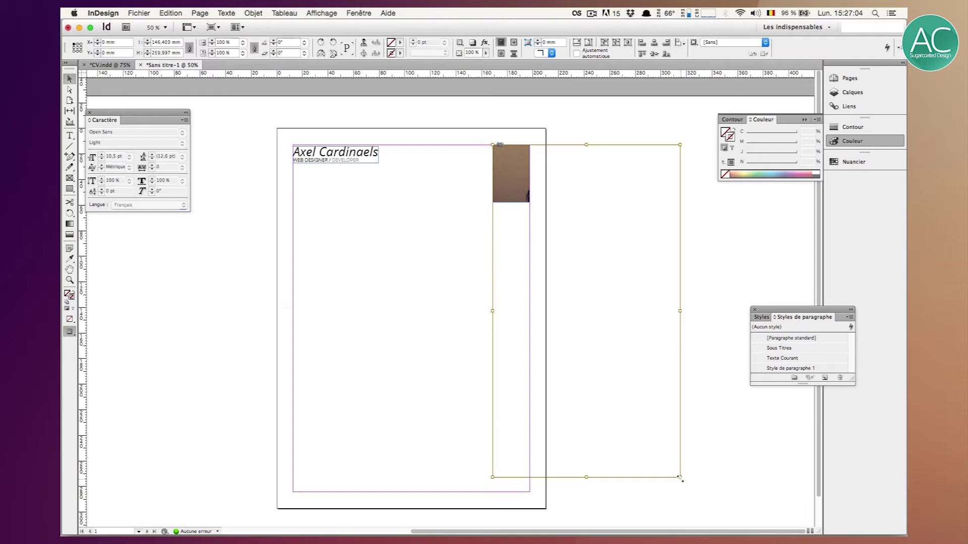
pyautogui.moveTo(680, 477); pyautogui.dragTo(590, 319)
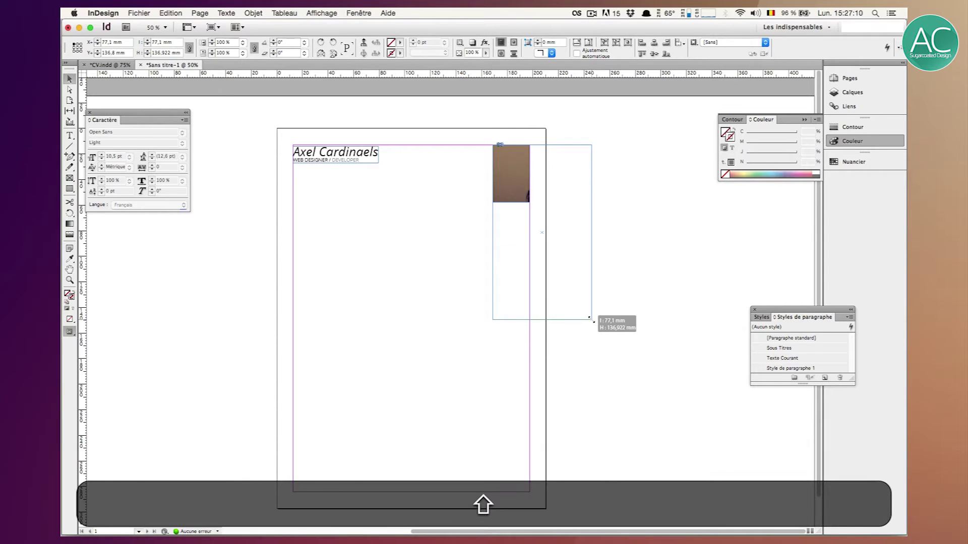
pyautogui.moveTo(593, 320); pyautogui.dragTo(532, 212)
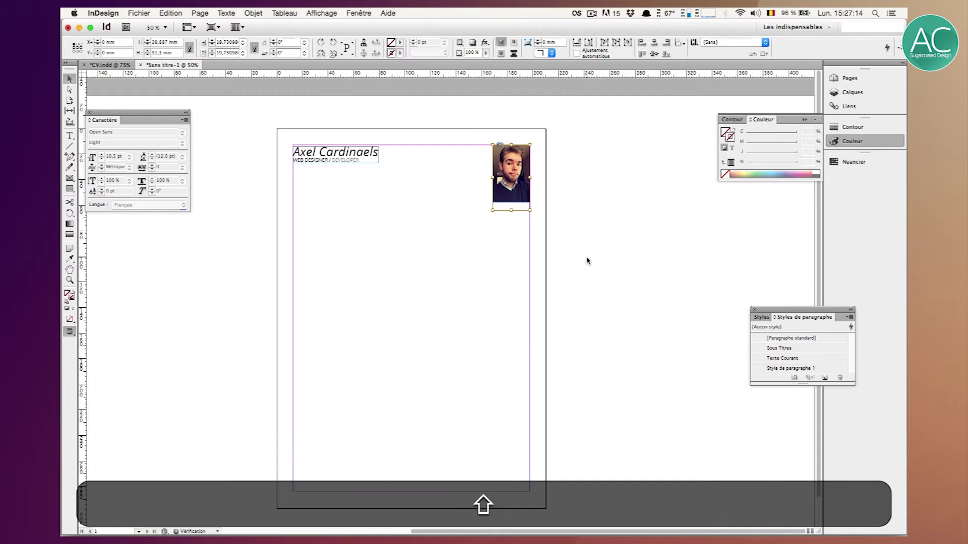
# Enlarge the photo content proportionally to about 32 × 56 mm within its frame.
pyautogui.press('super+equal')
pyautogui.scroll(4, 588, 261)
pyautogui.hscroll(-4, 588, 261)
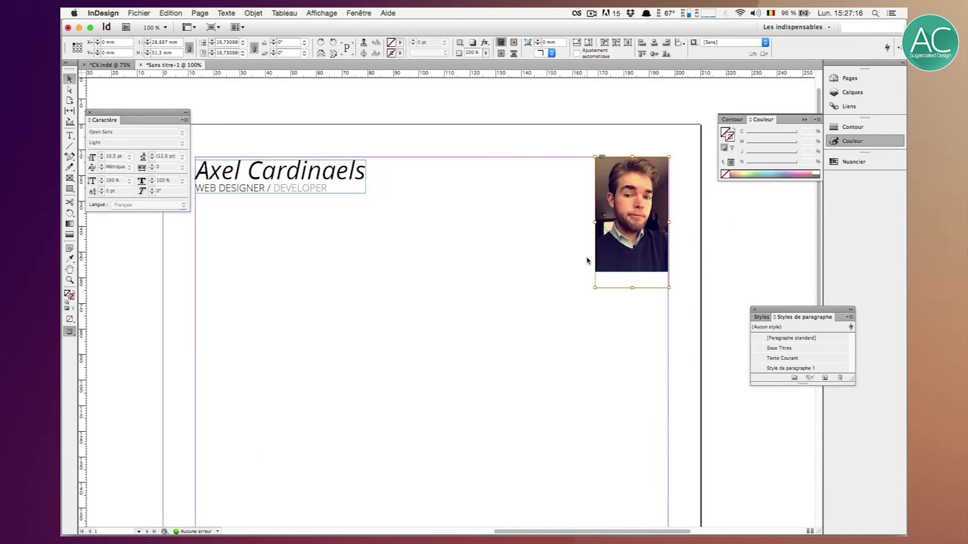
pyautogui.moveTo(593, 288); pyautogui.dragTo(588, 292)
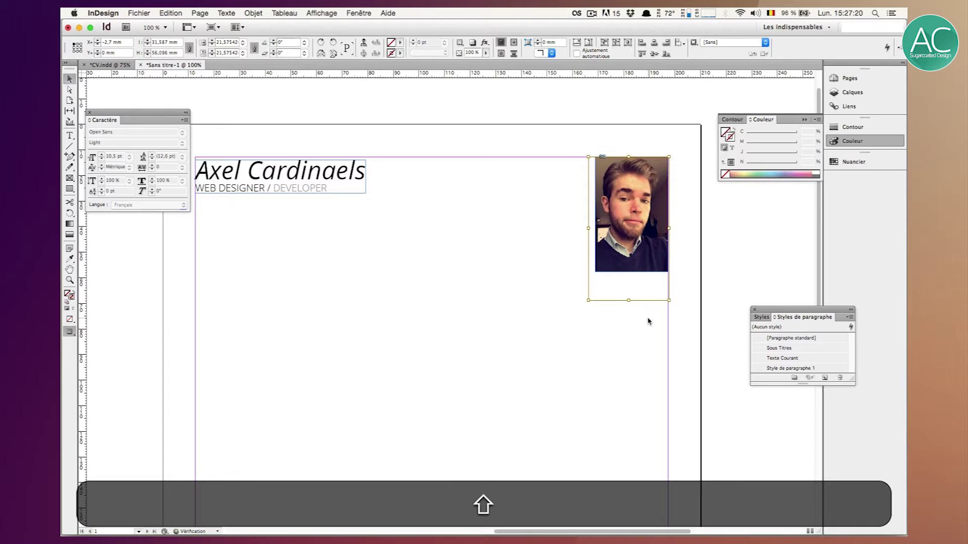
pyautogui.click(629, 307)
pyautogui.click(615, 242)
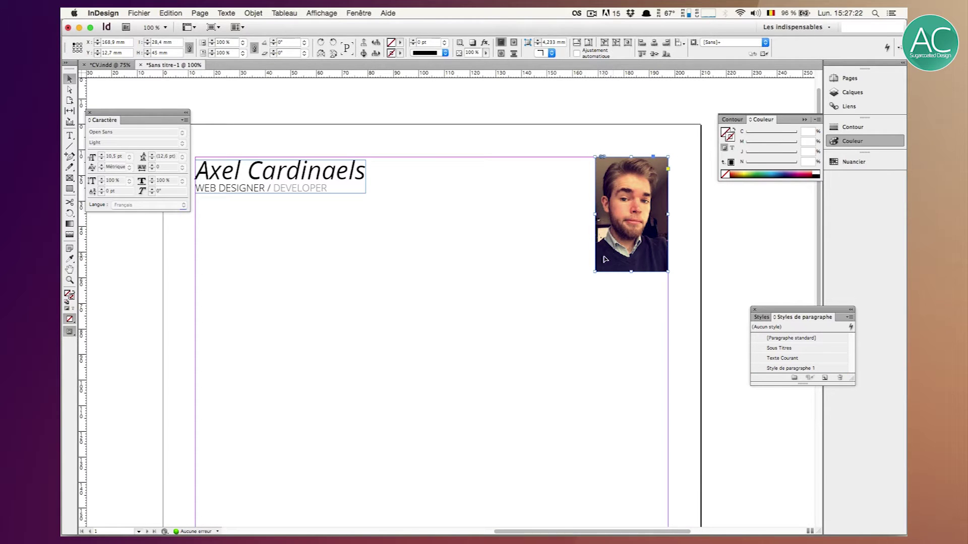
# Widen the photo frame slightly toward the header text and scale the photo content proportionally to about 37 × 66 mm.
pyautogui.doubleClick(609, 242)
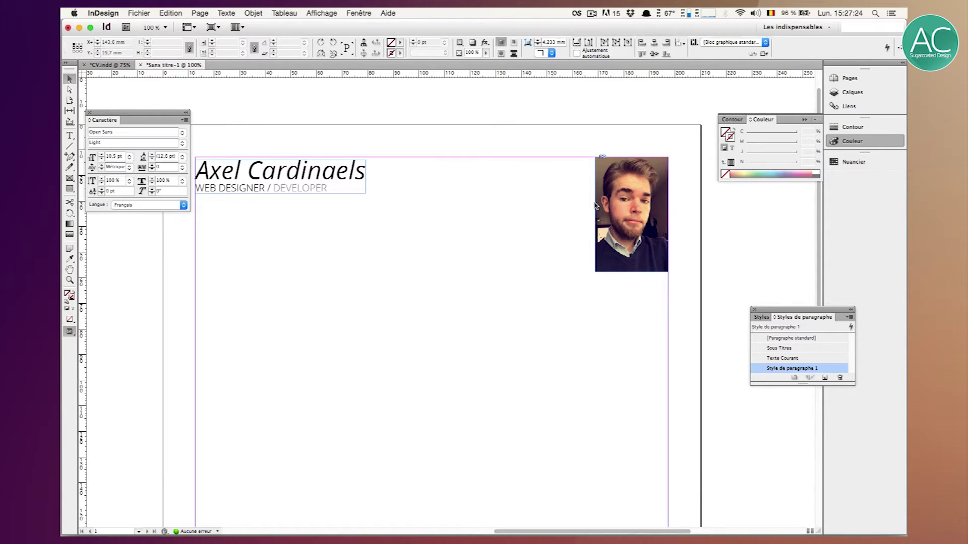
pyautogui.click(592, 214)
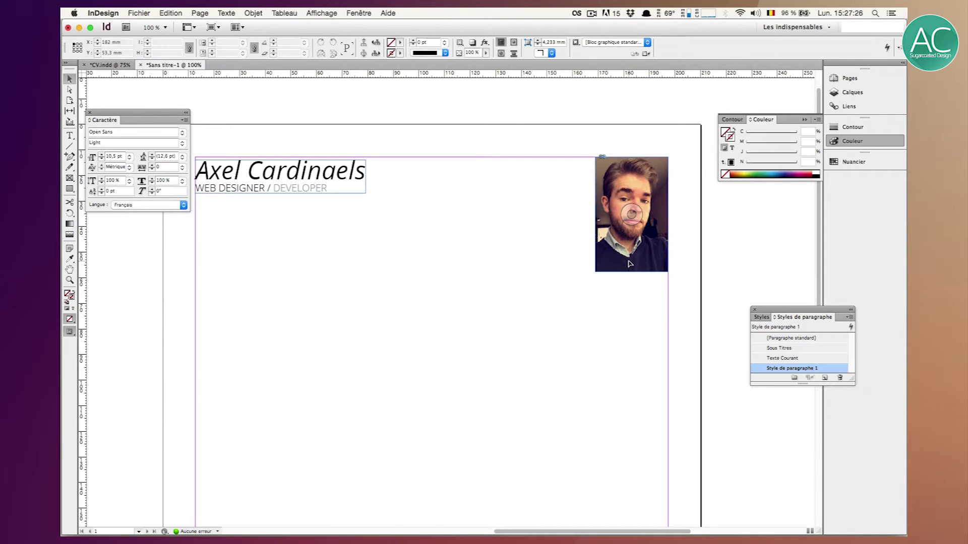
pyautogui.moveTo(593, 216); pyautogui.dragTo(586, 216)
pyautogui.doubleClick(619, 252)
pyautogui.moveTo(586, 301); pyautogui.dragTo(574, 319)
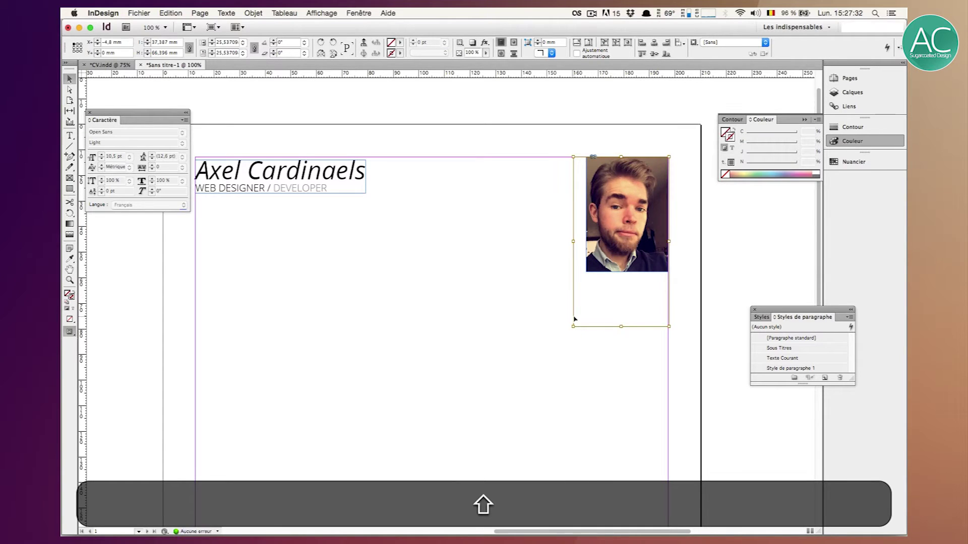
# Fine-tune the photo's position inside its frame by nudging it slightly right, and show the page in preview mode.
pyautogui.hotkey('shift', 'Right')
pyautogui.hotkey('shift', 'Left')
pyautogui.hotkey('shift', 'Right')
pyautogui.press('Left')
pyautogui.press('Down')
pyautogui.press('Down')
pyautogui.press('Up')
pyautogui.press('Up')
pyautogui.press('w')
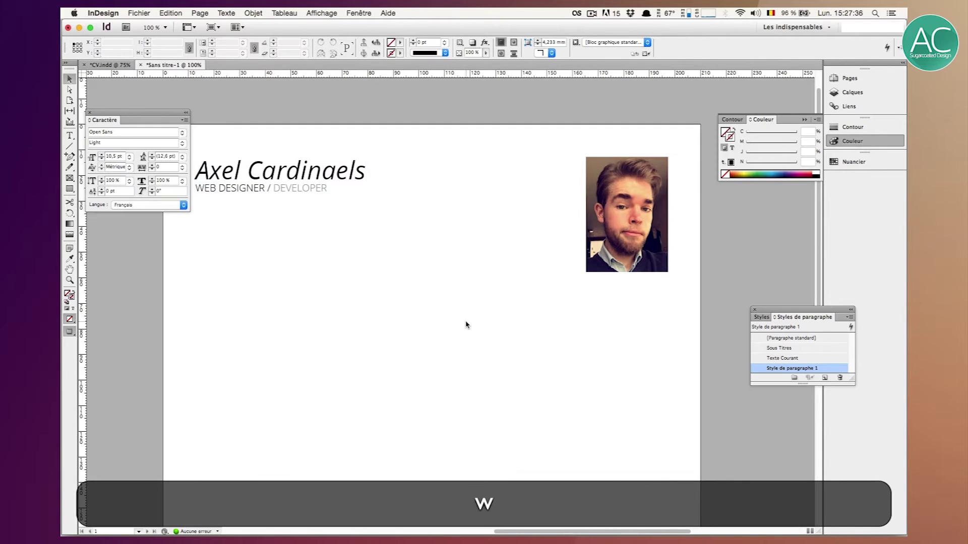
pyautogui.scroll(-2, 467, 324)
pyautogui.hscroll(-5, 467, 324)
pyautogui.hscroll(5, 467, 324)
pyautogui.scroll(3, 473, 290)
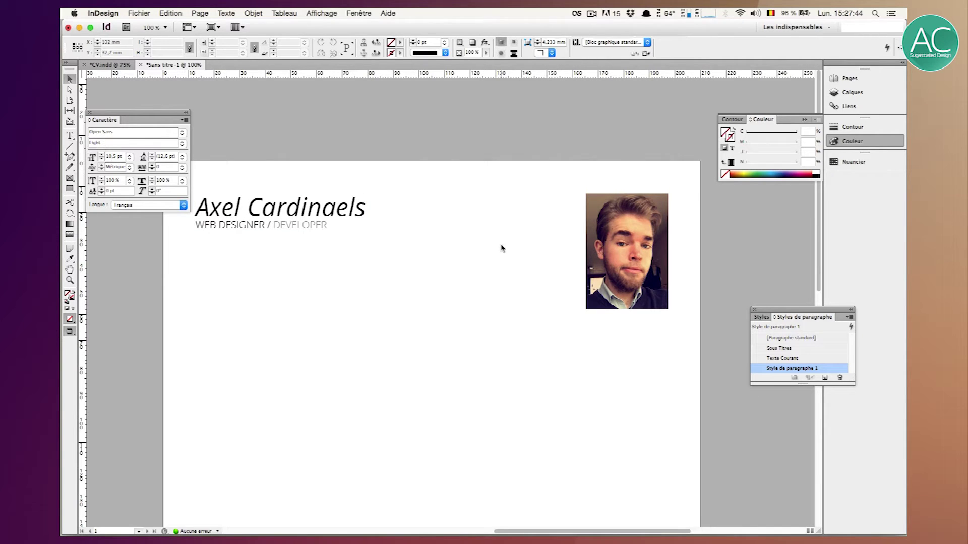
pyautogui.scroll(-2, 501, 248)
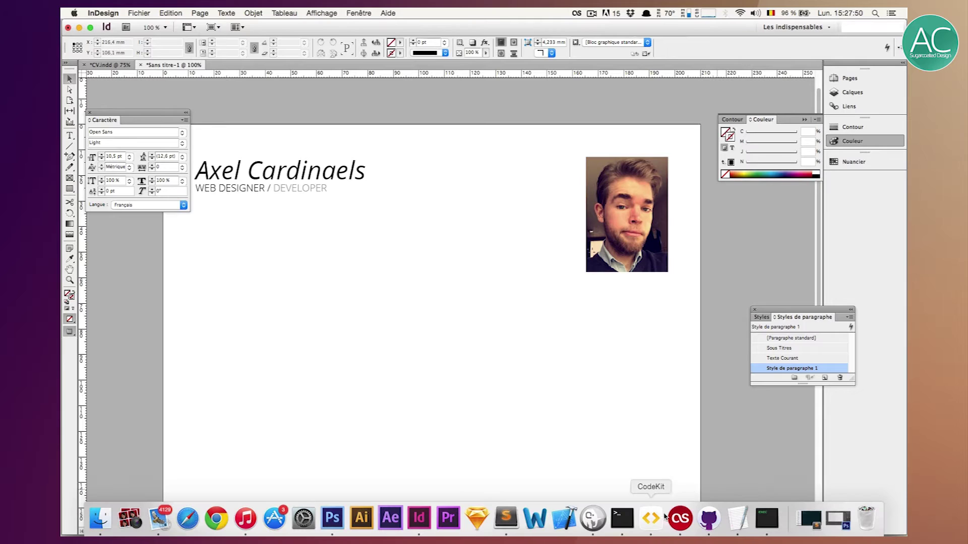
# Switch to the cv document in TextEdit, copy the address, e-mail, phone and birth date lines, and return to InDesign.
pyautogui.click(730, 517)
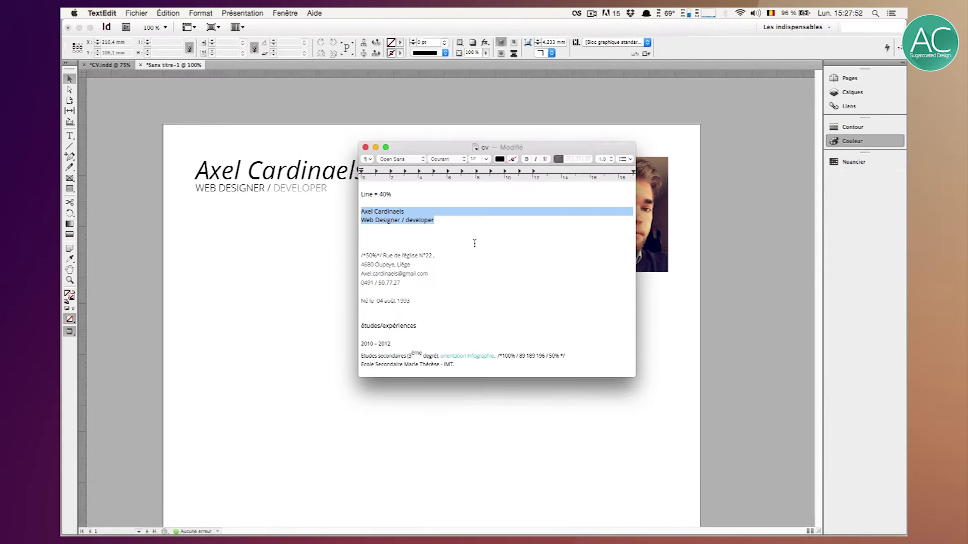
pyautogui.click(419, 292)
pyautogui.moveTo(419, 300); pyautogui.dragTo(383, 256)
pyautogui.press('cmd+c')
pyautogui.click(227, 249)
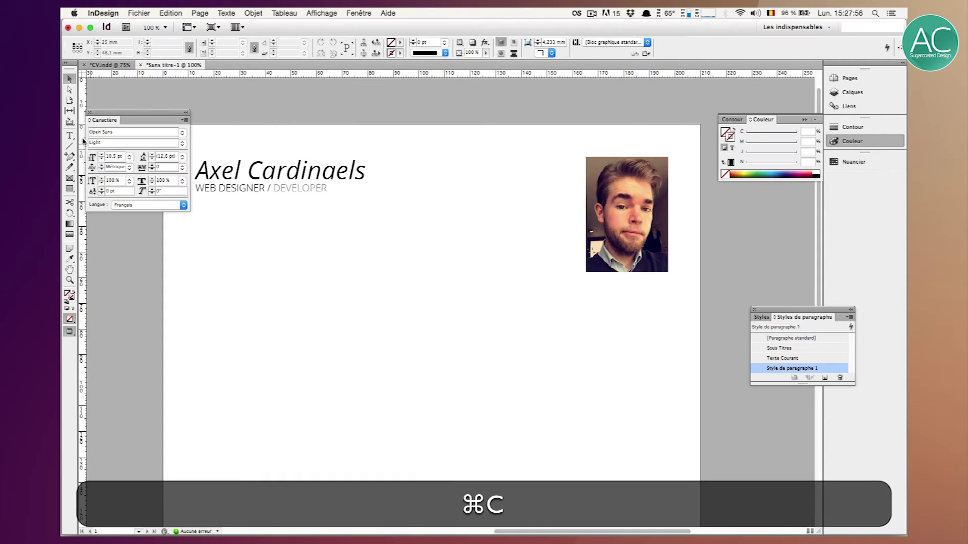
# Draw a text frame about 73 × 52 mm between the name header and the photo, and paste the contact details into it.
pyautogui.press('t')
pyautogui.press('w')
pyautogui.moveTo(399, 158); pyautogui.dragTo(586, 290)
pyautogui.press('cmd+v')
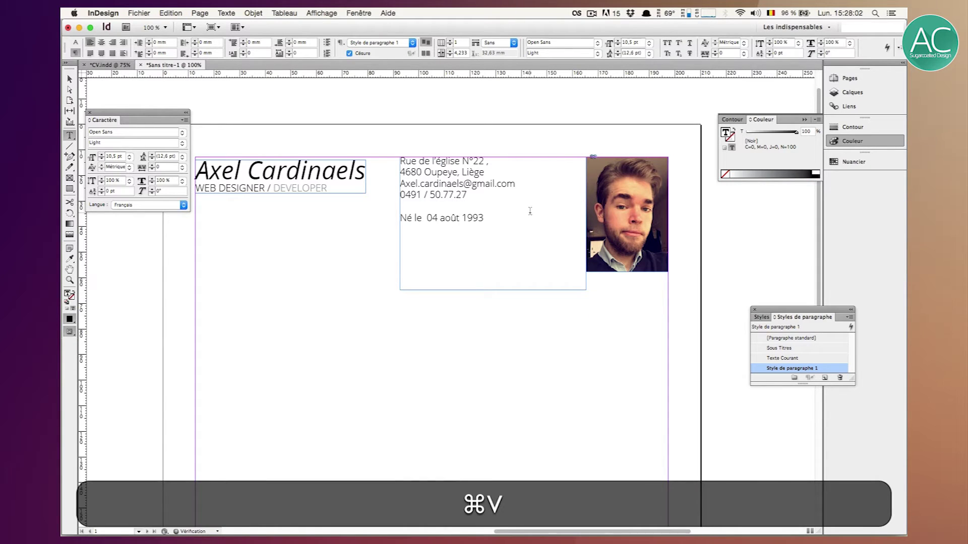
# Apply the Texte Courant paragraph style to the contact details and align the text right.
pyautogui.click(70, 79)
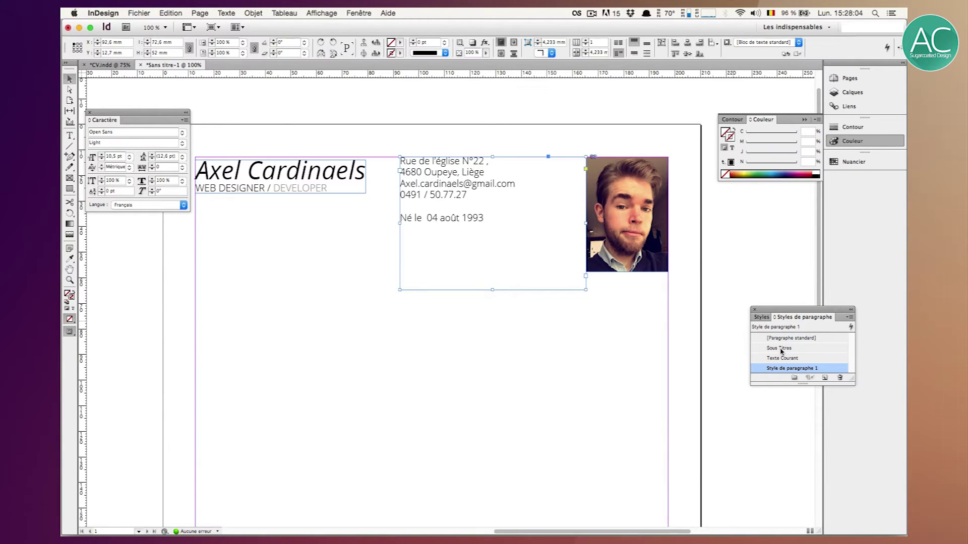
pyautogui.click(793, 359)
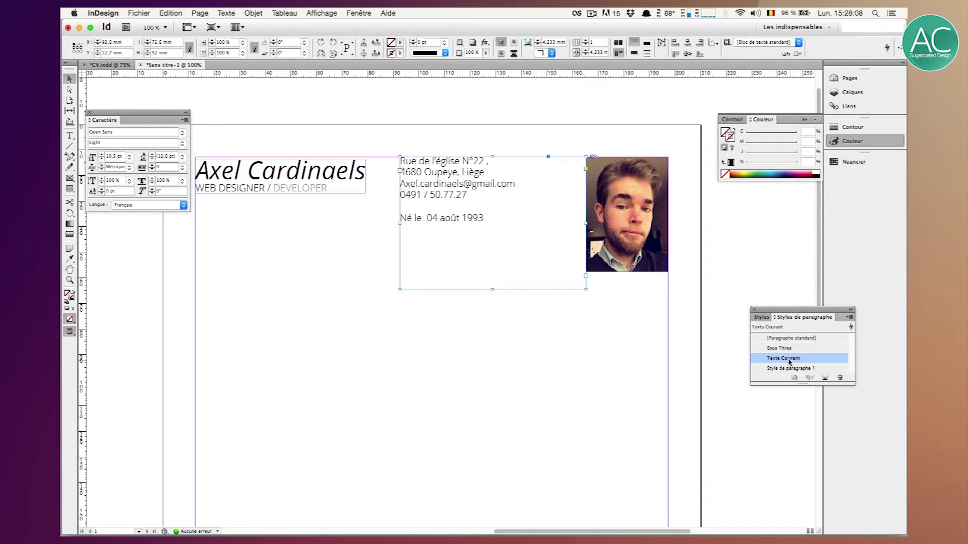
pyautogui.press('t')
pyautogui.press('super+a')
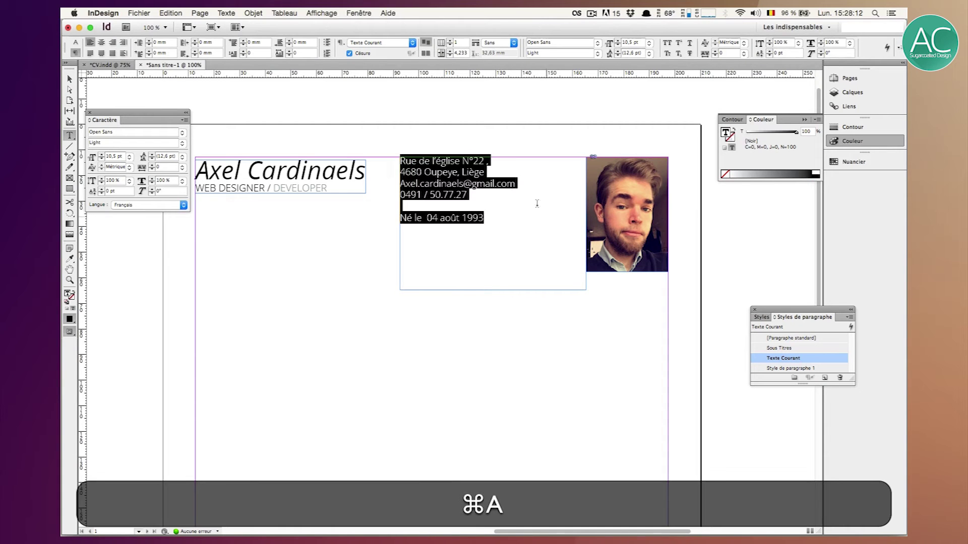
pyautogui.click(70, 79)
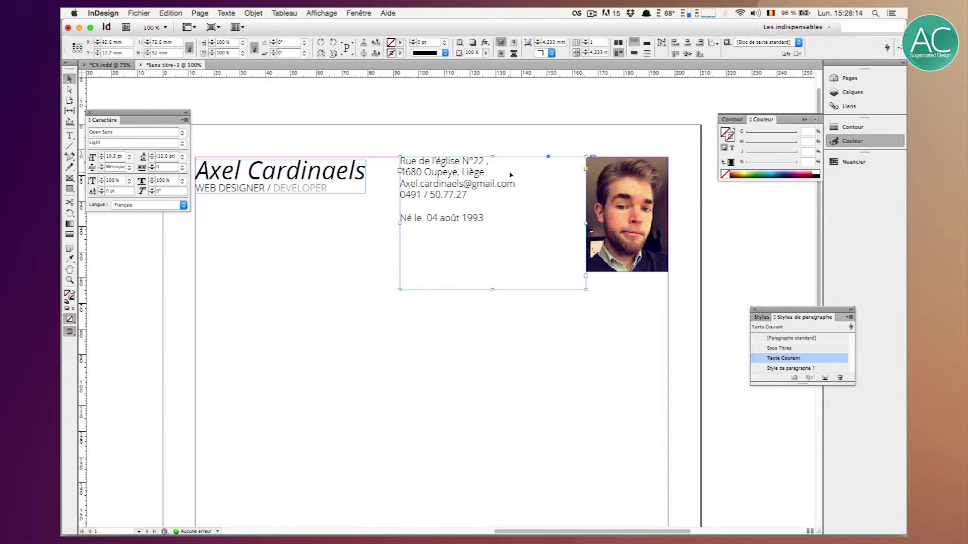
pyautogui.click(69, 135)
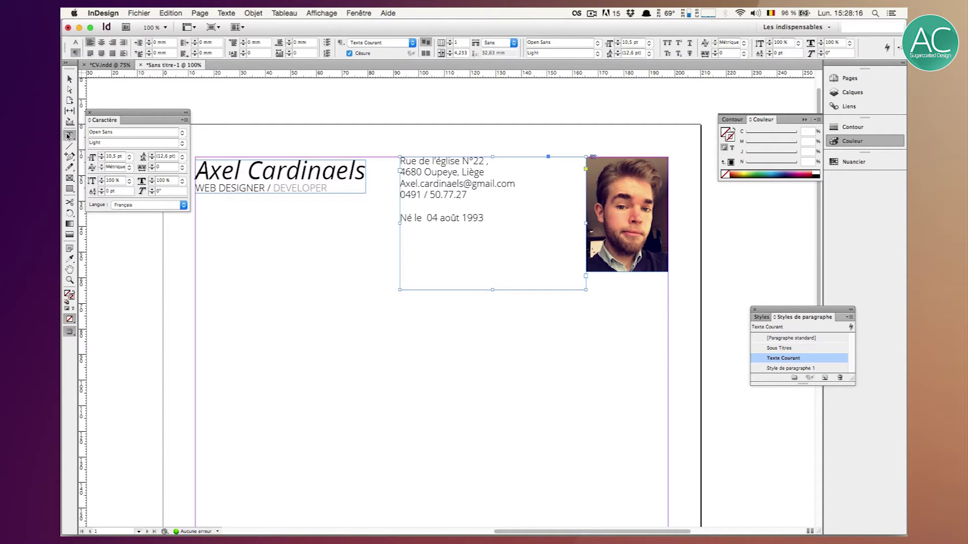
pyautogui.click(112, 43)
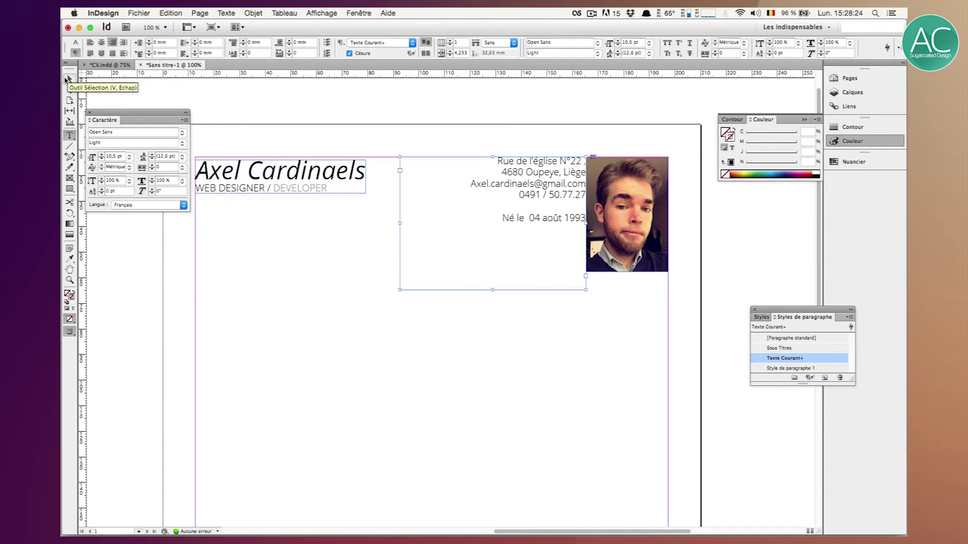
# Set the contact details' text colour to a 50% black tint and check the result in preview mode.
pyautogui.click(69, 79)
pyautogui.click(732, 120)
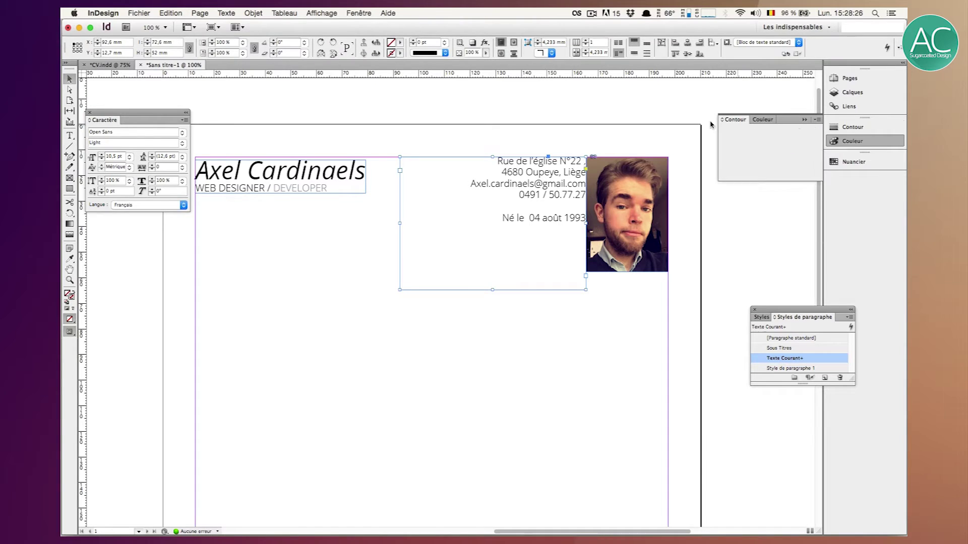
pyautogui.click(763, 119)
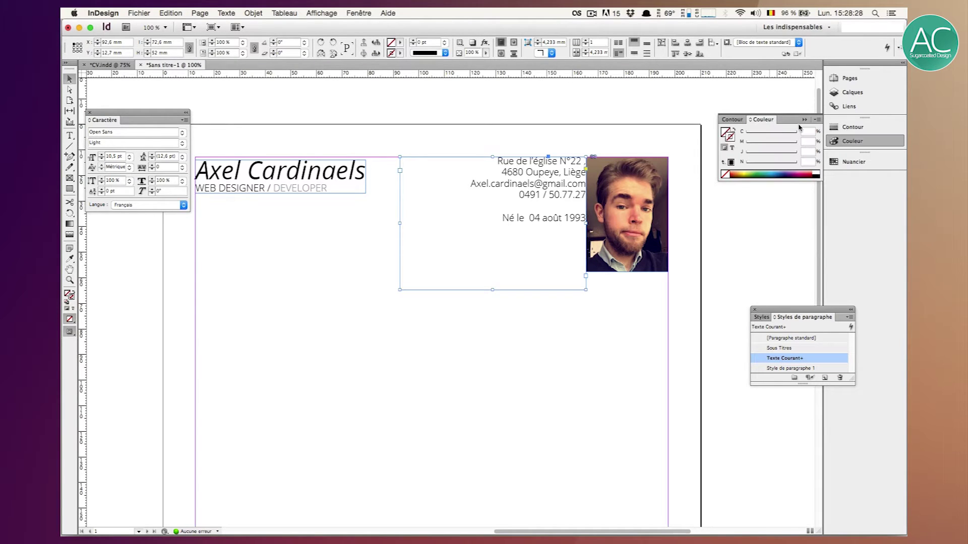
pyautogui.click(732, 148)
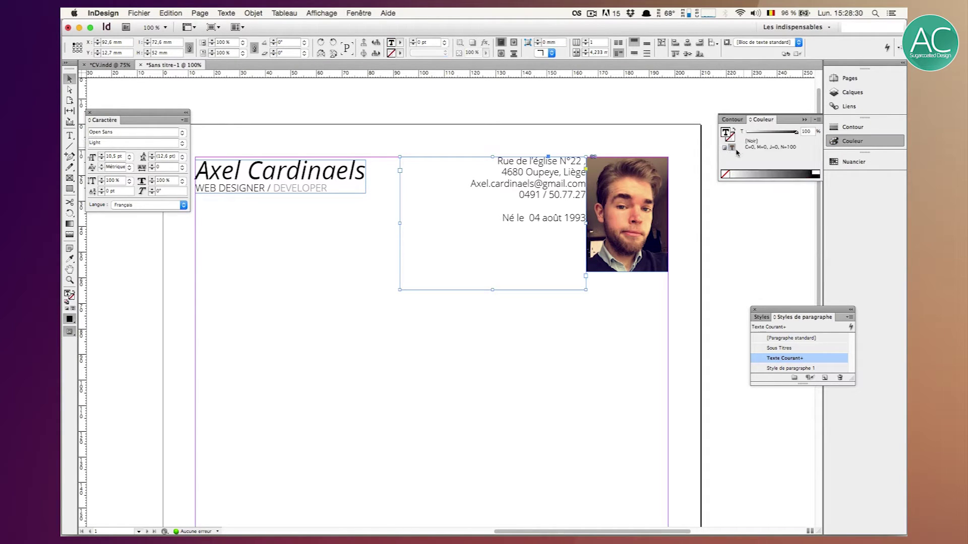
pyautogui.write('50')
pyautogui.hotkey('shift', 'Return')
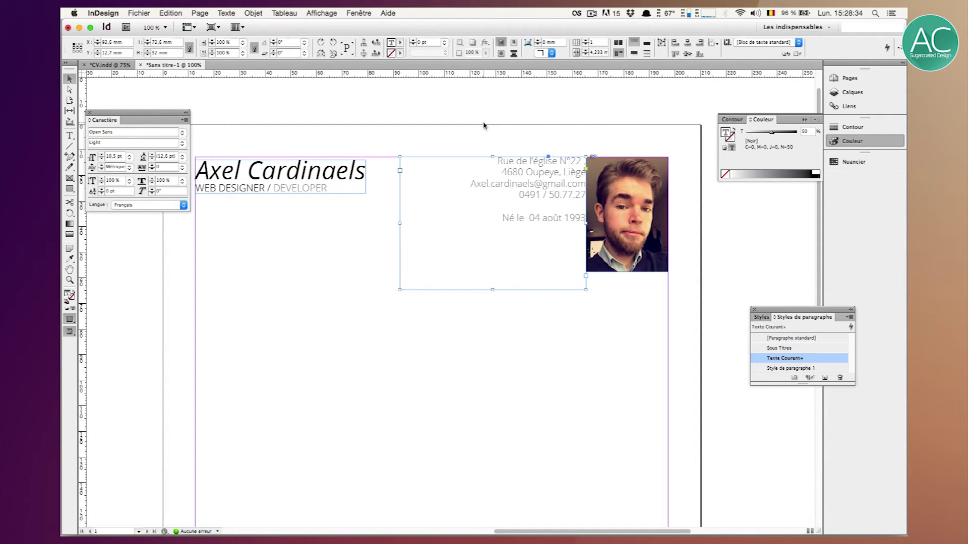
pyautogui.click(484, 126)
pyautogui.click(542, 238)
pyautogui.press('w')
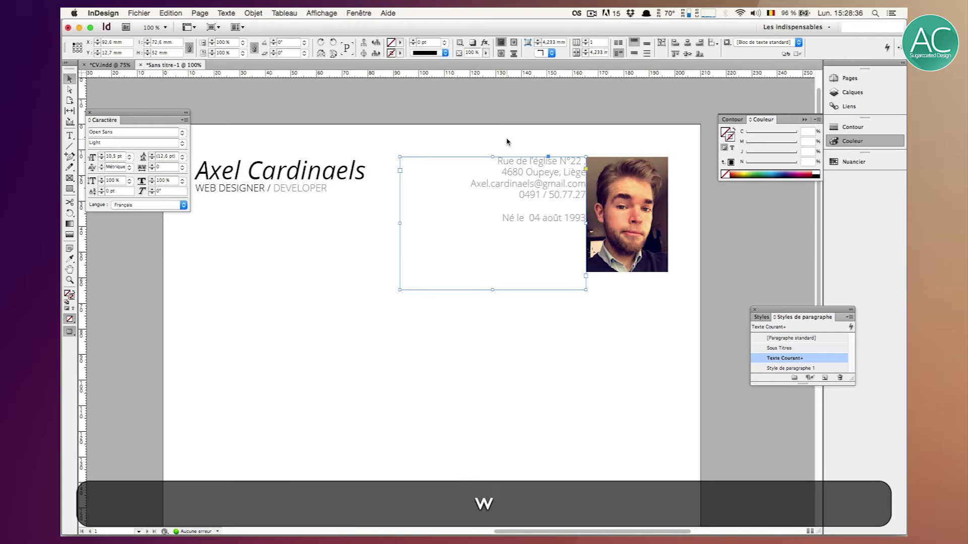
pyautogui.click(492, 112)
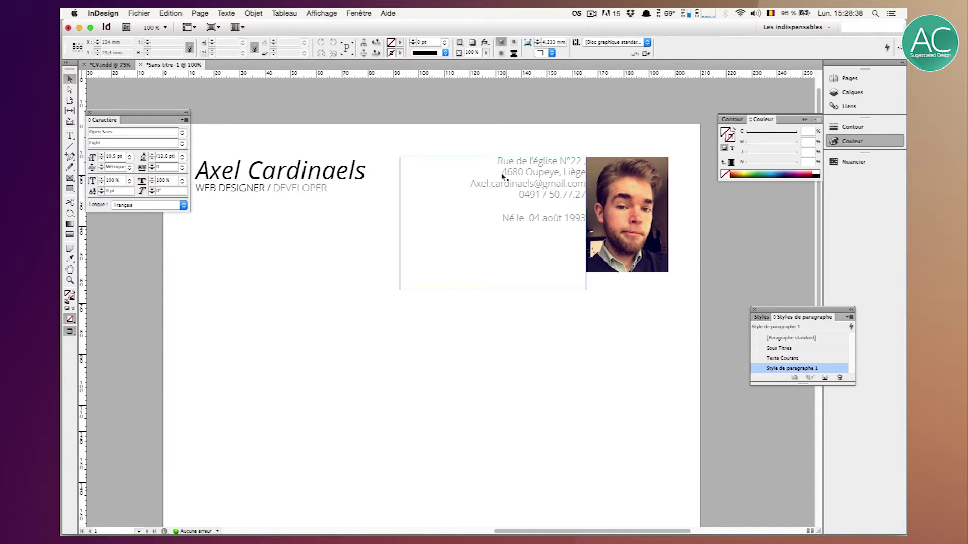
# Move the contact details frame 10 mm left, away from the photo.
pyautogui.keyDown('shift'); pyautogui.click(513, 184); pyautogui.keyUp('shift')
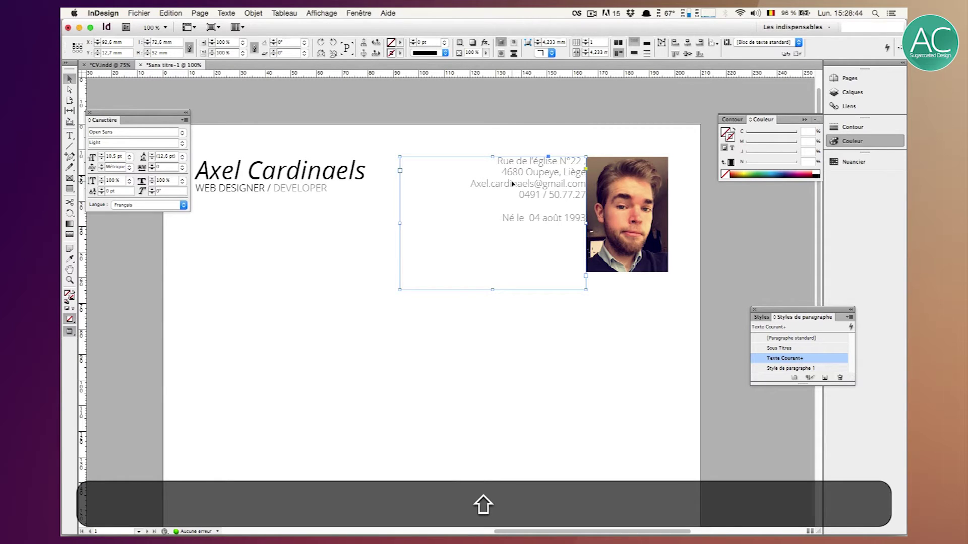
pyautogui.hotkey('shift', 'Left')
pyautogui.hotkey('shift', 'Left')
pyautogui.hotkey('shift', 'Left')
pyautogui.hotkey('shift', 'Left')
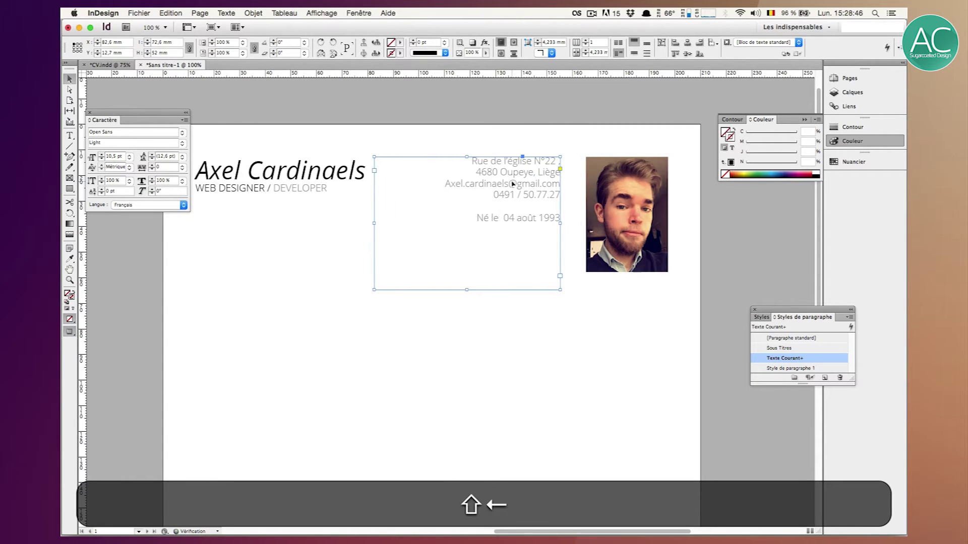
pyautogui.keyDown('shift'); pyautogui.click(524, 124); pyautogui.keyUp('shift')
pyautogui.click(514, 184)
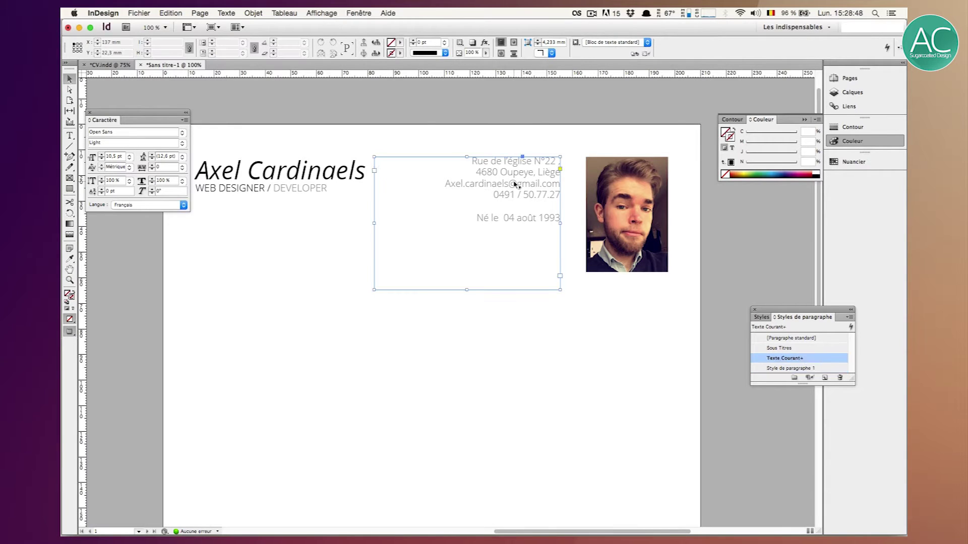
# Nudge the name and job title frame up to Y 12.75 mm at the top margin, and preview the header.
pyautogui.press('w')
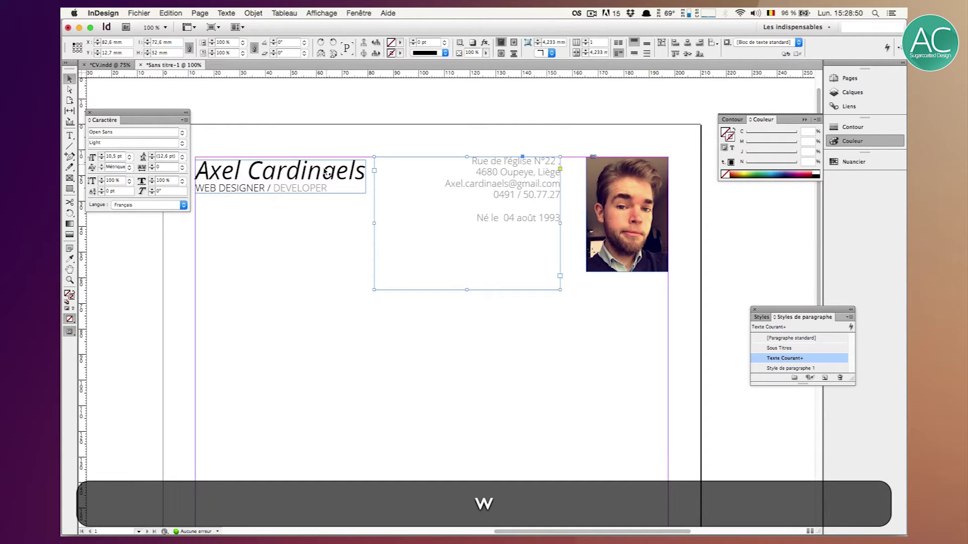
pyautogui.press('Up')
pyautogui.press('Up')
pyautogui.press('Up')
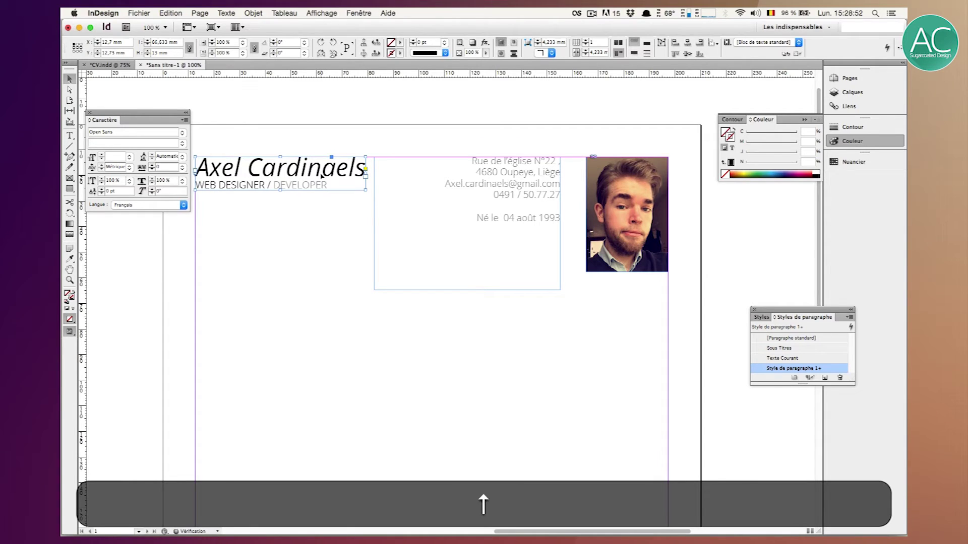
pyautogui.click(409, 97)
pyautogui.press('w')
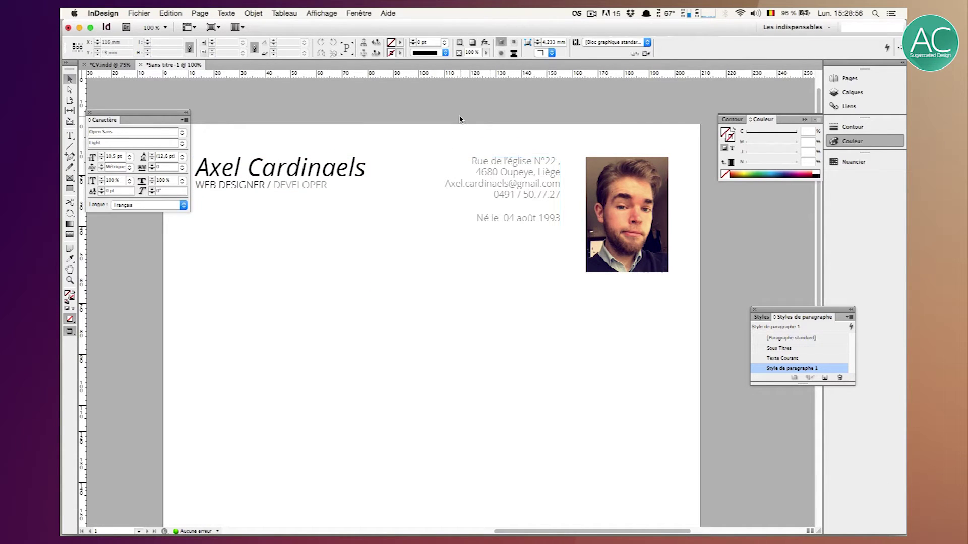
pyautogui.press('super+minus')
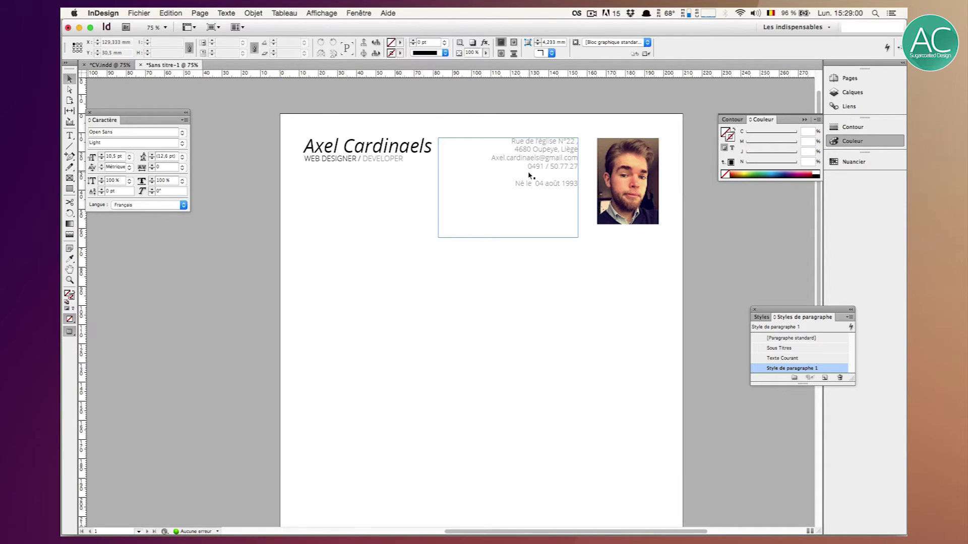
# Draw a text frame about 102.9 × 30.3 mm below the name block and enter the heading "études / expériences", consulting the reference CV for the layout.
pyautogui.click(109, 65)
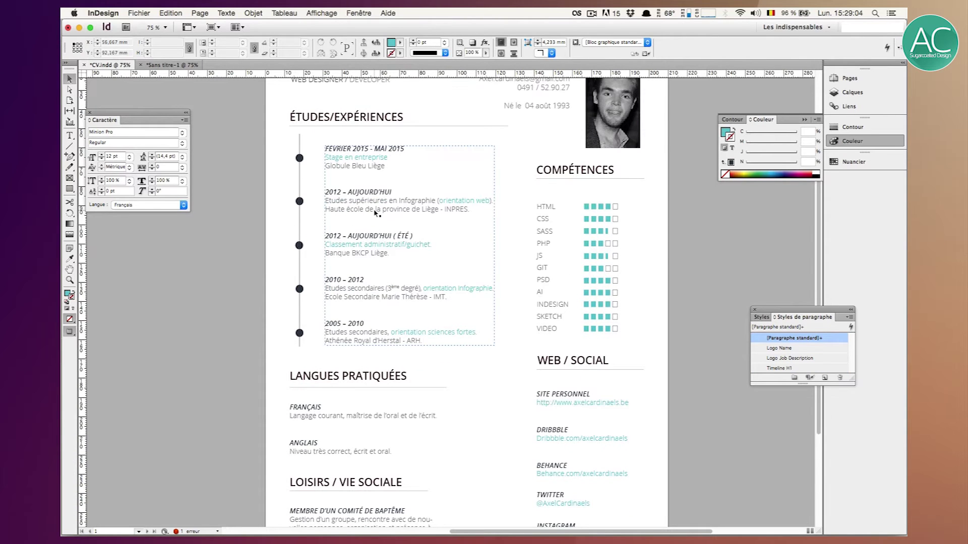
pyautogui.scroll(-2, 375, 217)
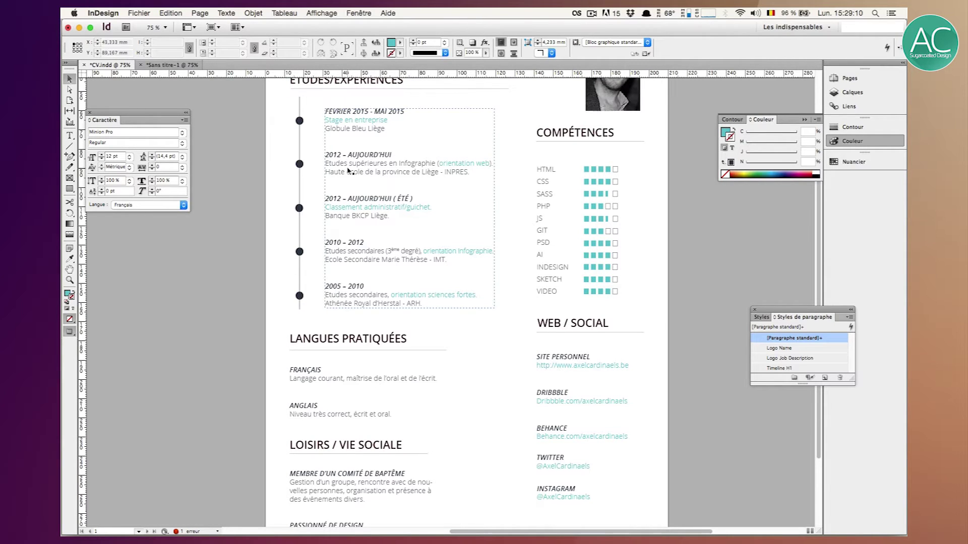
pyautogui.click(171, 65)
pyautogui.scroll(-2, 464, 260)
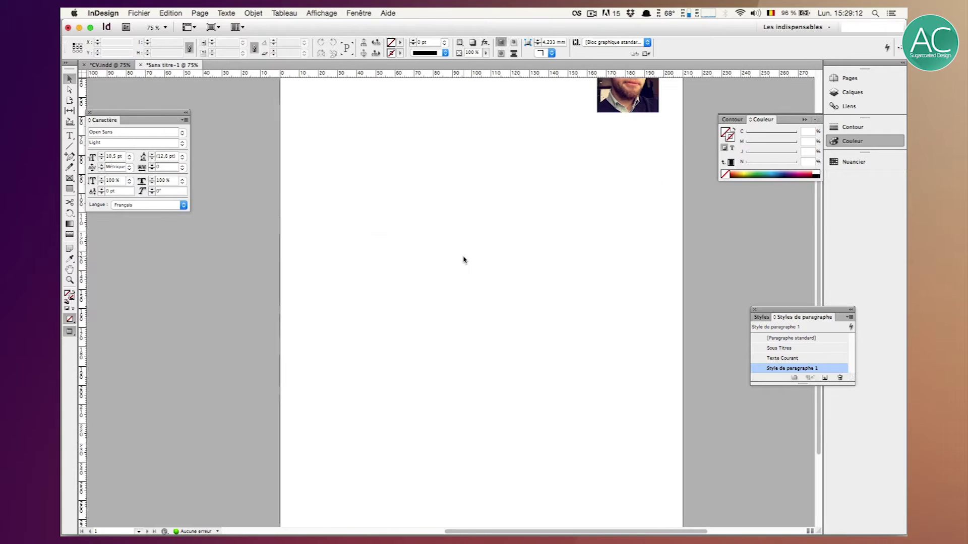
pyautogui.press('w')
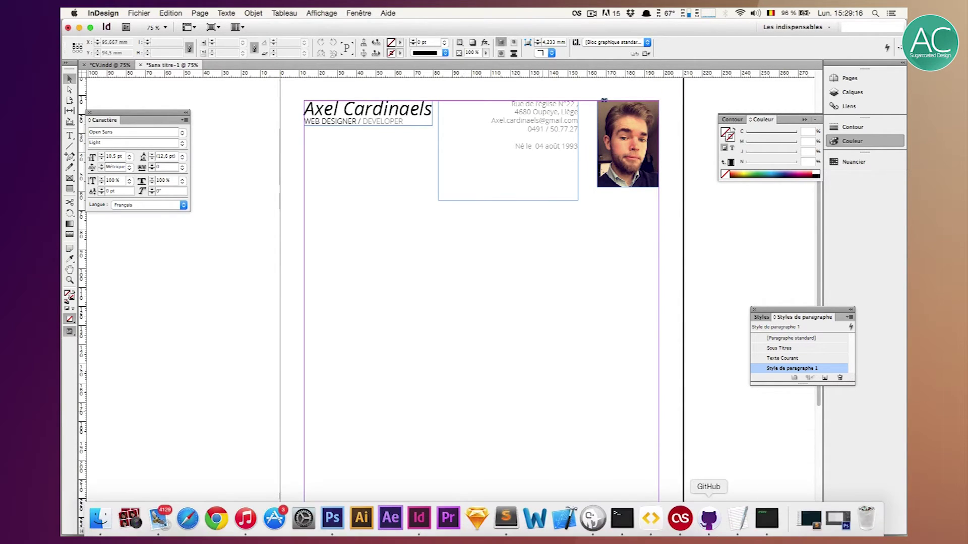
pyautogui.click(68, 137)
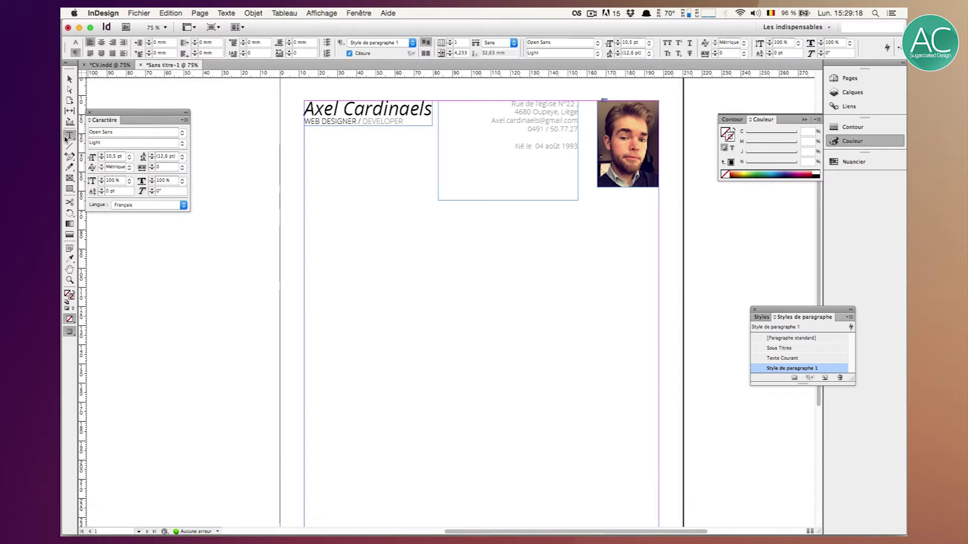
pyautogui.moveTo(310, 188); pyautogui.dragTo(508, 245)
pyautogui.write('étud')
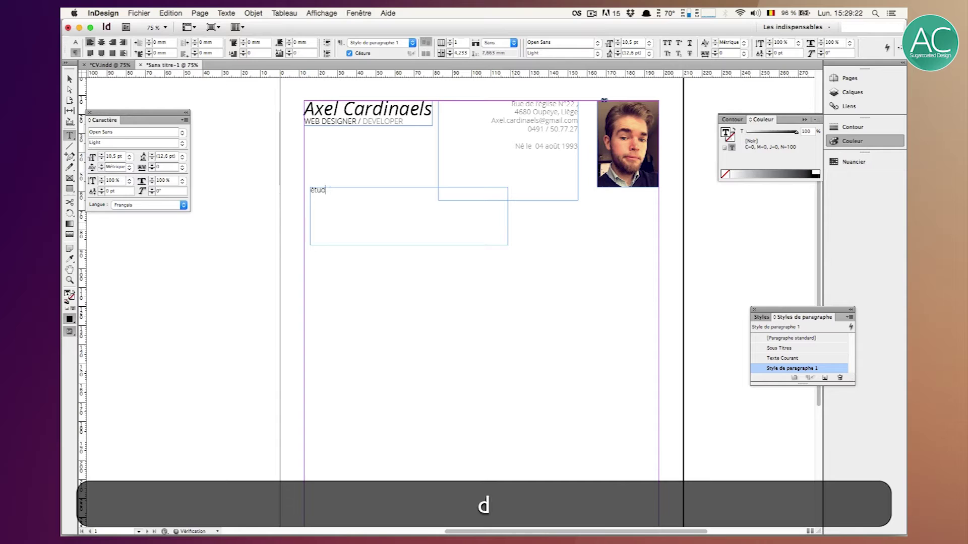
pyautogui.write('es /')
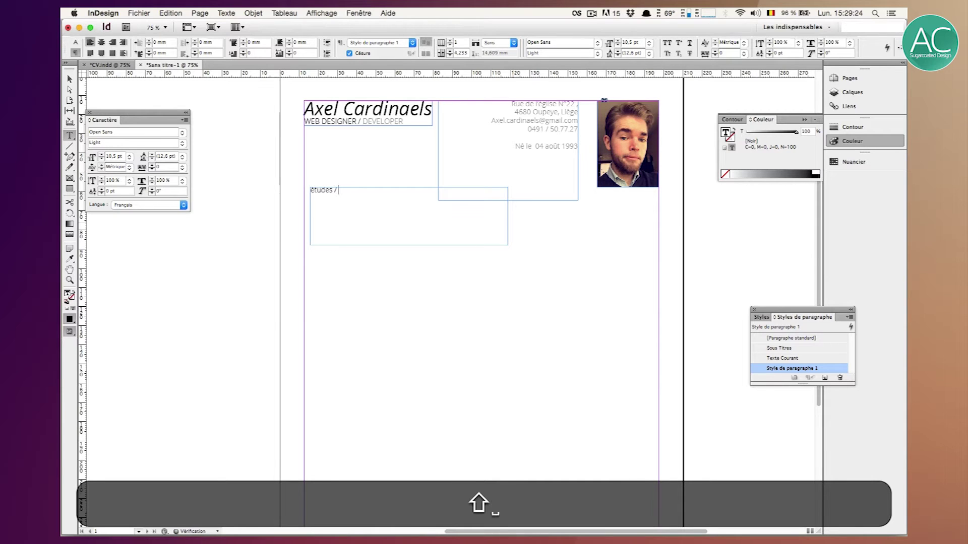
pyautogui.write(' expériences')
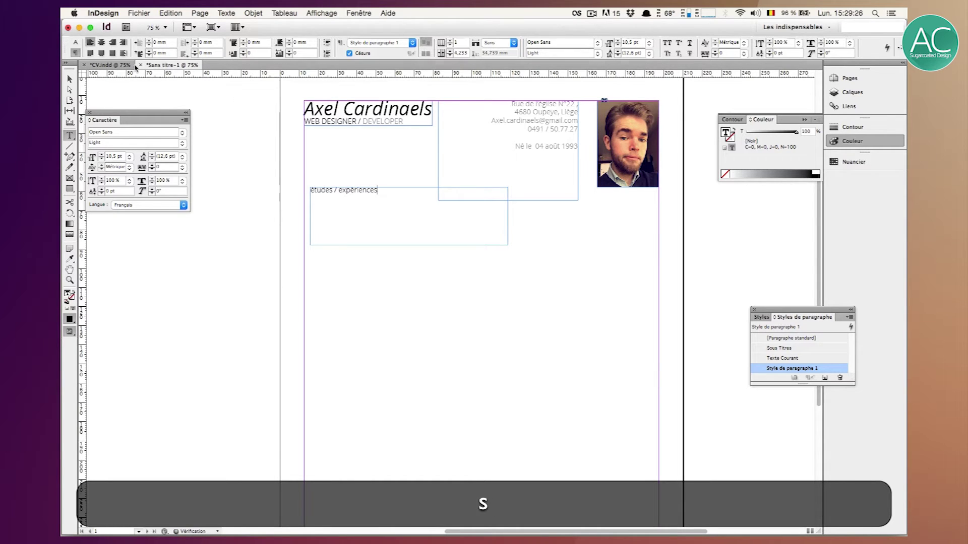
# Format the études / expériences heading in all caps at 16 pt.
pyautogui.click(73, 80)
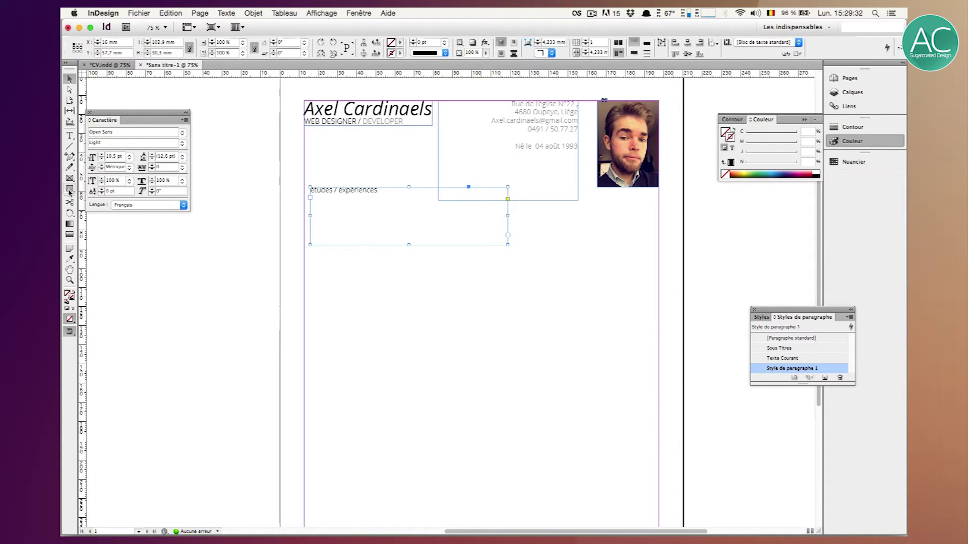
pyautogui.click(70, 134)
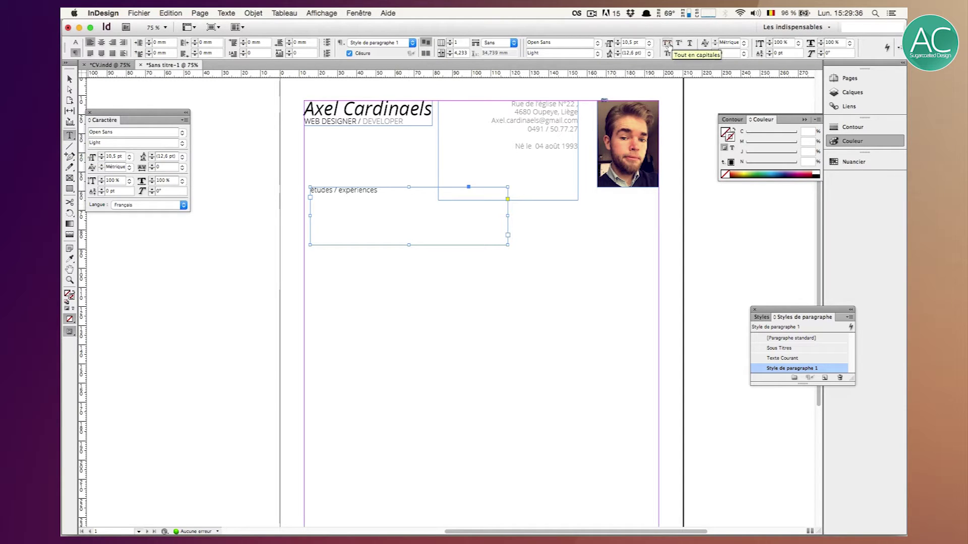
pyautogui.click(667, 43)
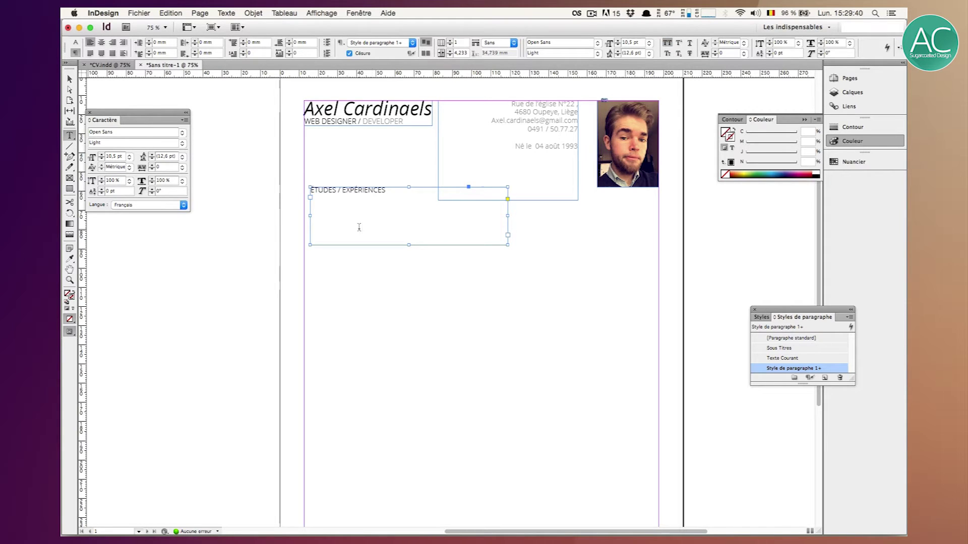
pyautogui.press('super+a')
pyautogui.click(630, 42)
pyautogui.write('16')
pyautogui.hotkey('shift', 'Return')
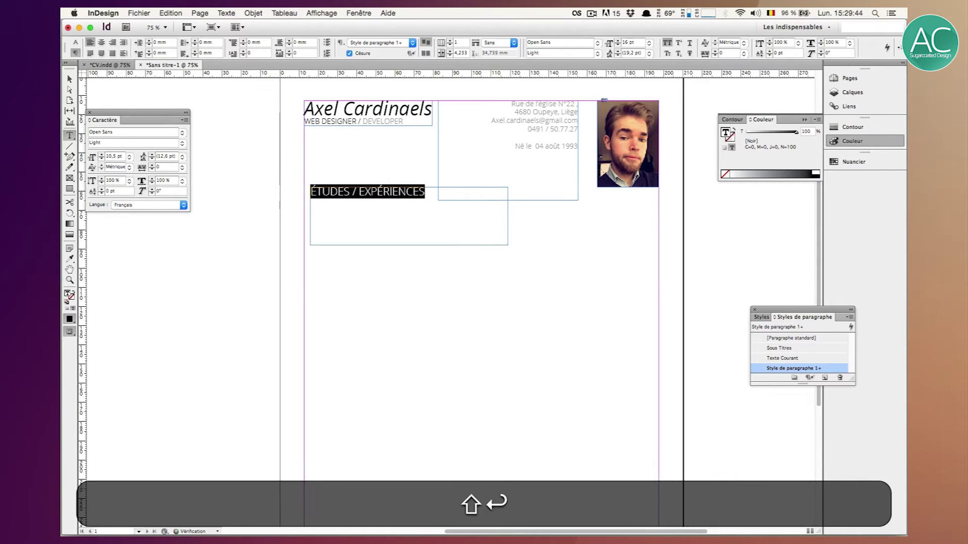
# Apply the Sous Titres paragraph style to the section heading, set it to Semibold 16 pt in all caps, and preview the page.
pyautogui.click(780, 348)
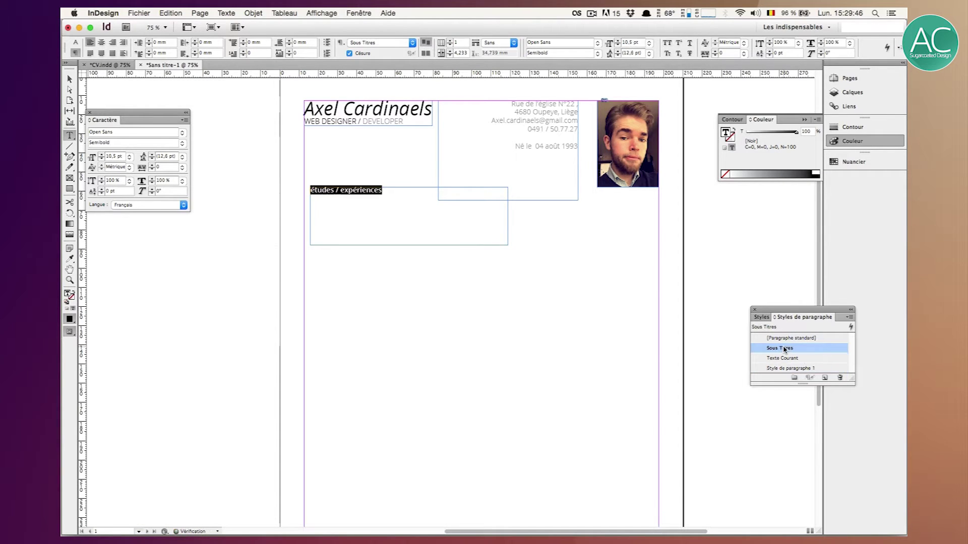
pyautogui.click(638, 42)
pyautogui.write('16')
pyautogui.hotkey('shift', 'Return')
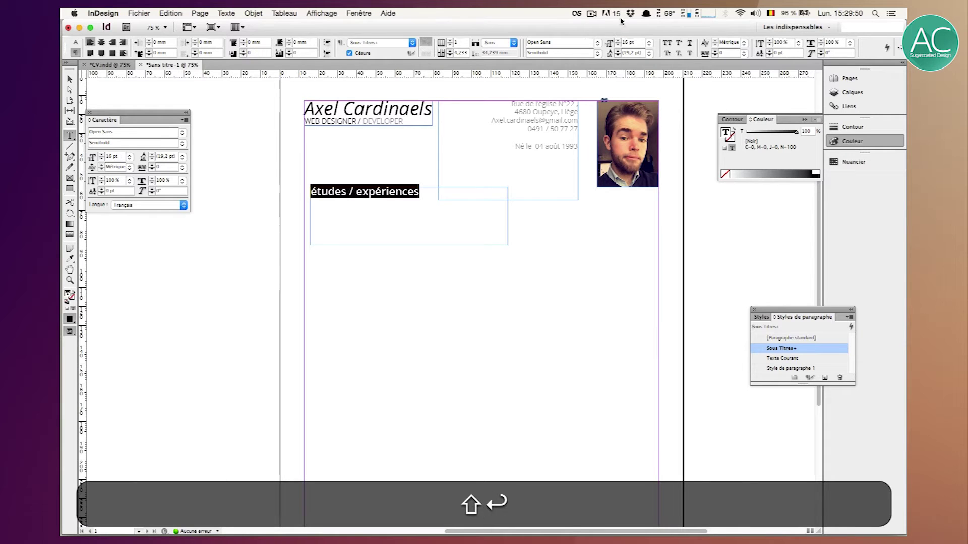
pyautogui.click(598, 54)
pyautogui.click(585, 55)
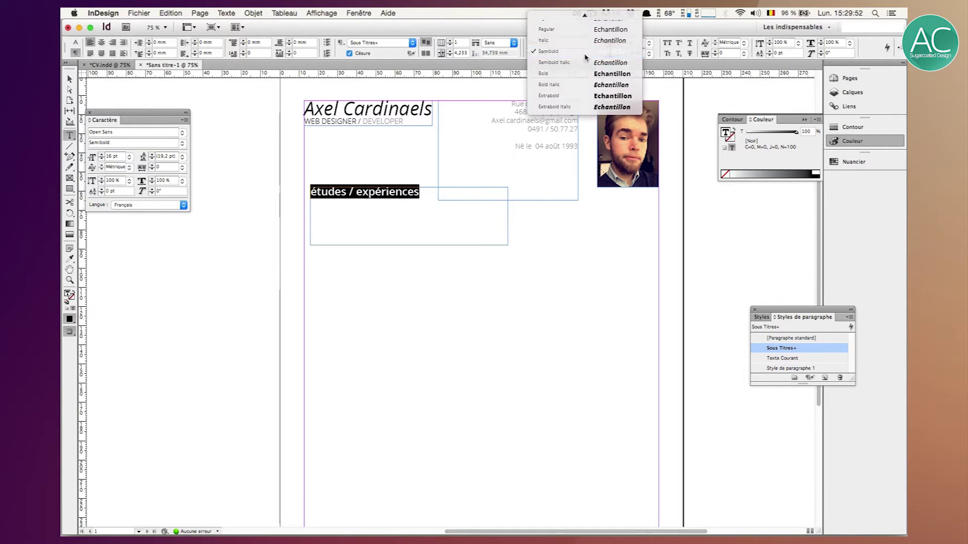
pyautogui.click(668, 43)
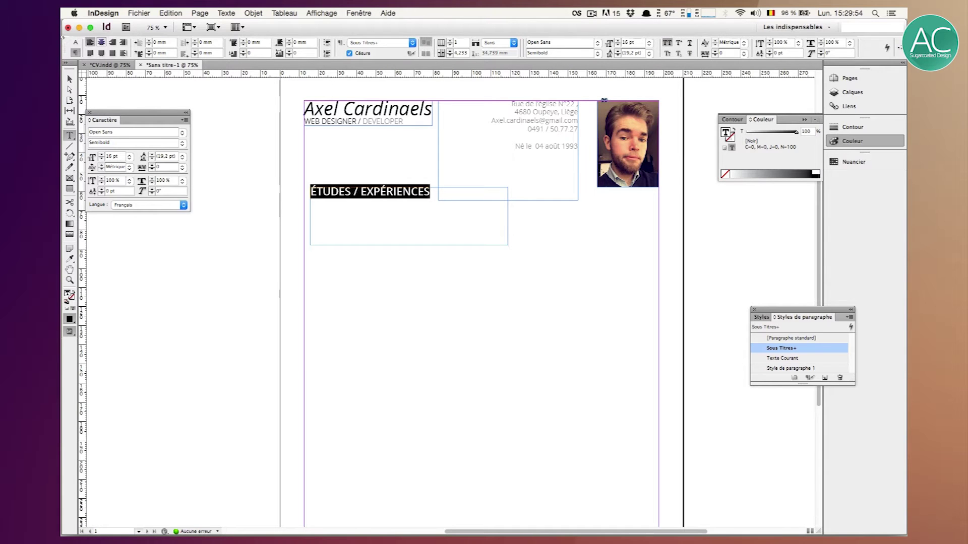
pyautogui.press('Escape')
pyautogui.click(228, 116)
pyautogui.press('w')
# Nudge the section heading frame left to X 12.75 mm, flush with the page margin.
pyautogui.click(370, 211)
pyautogui.press('w')
pyautogui.hotkey('shift', 'Left')
pyautogui.press('Left')
pyautogui.press('Left')
pyautogui.press('Left')
pyautogui.press('Left')
pyautogui.press('Right')
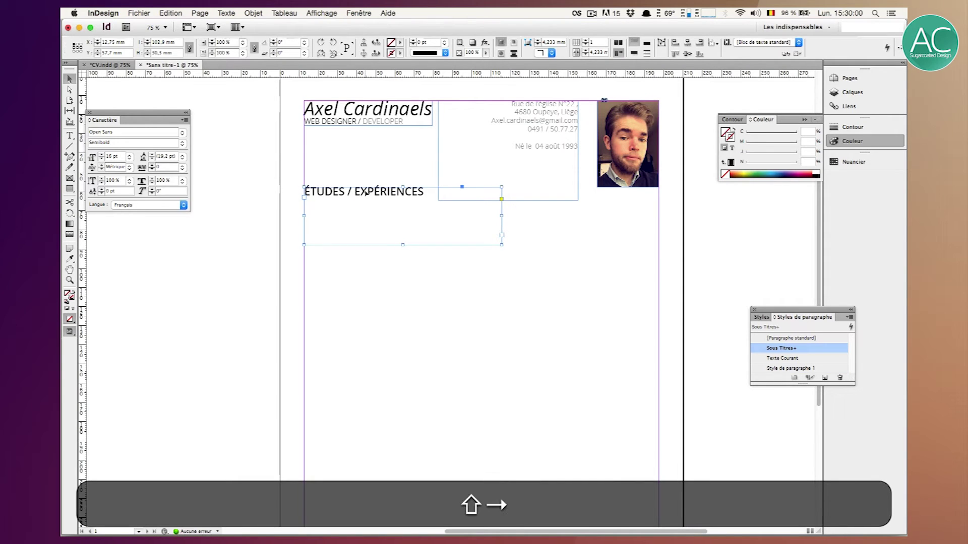
# Nudge the section heading frame up to Y 40.7 mm below the job title and preview the page.
pyautogui.hotkey('shift', 'Up')
pyautogui.hotkey('shift', 'Up')
pyautogui.hotkey('shift', 'Up')
pyautogui.hotkey('shift', 'Up')
pyautogui.hotkey('shift', 'Up')
pyautogui.hotkey('shift', 'Up')
pyautogui.hotkey('shift', 'Up')
pyautogui.hotkey('shift', 'Up')
pyautogui.hotkey('shift', 'Up')
pyautogui.hotkey('shift', 'Up')
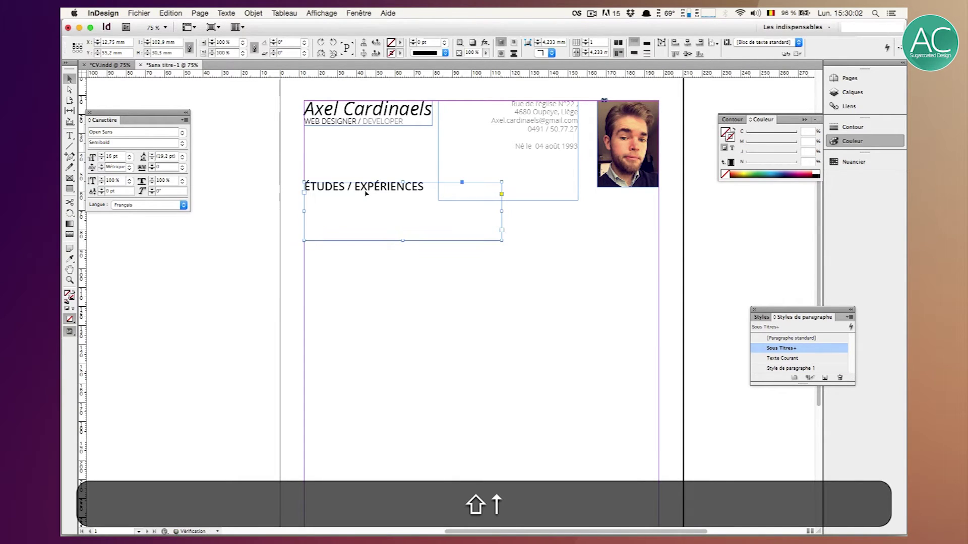
pyautogui.hotkey('shift', 'Up')
pyautogui.hotkey('shift', 'Up')
pyautogui.hotkey('shift', 'Up')
pyautogui.hotkey('shift', 'Down')
pyautogui.press('Down')
pyautogui.press('Down')
pyautogui.hotkey('shift', 'Up')
pyautogui.hotkey('shift', 'Down')
pyautogui.hotkey('shift', 'Down')
pyautogui.hotkey('shift', 'Down')
pyautogui.hotkey('shift', 'Down')
pyautogui.hotkey('shift', 'Down')
pyautogui.hotkey('shift', 'Down')
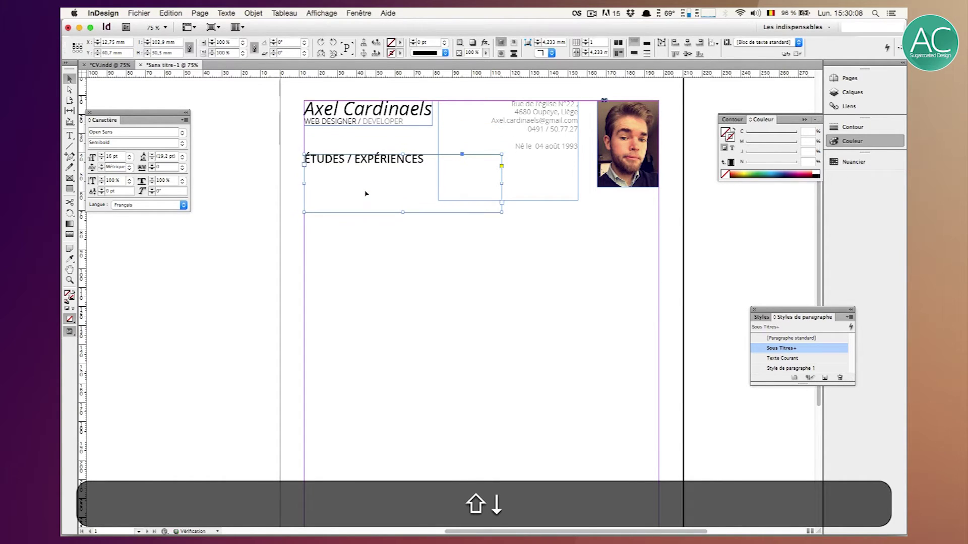
pyautogui.click(250, 184)
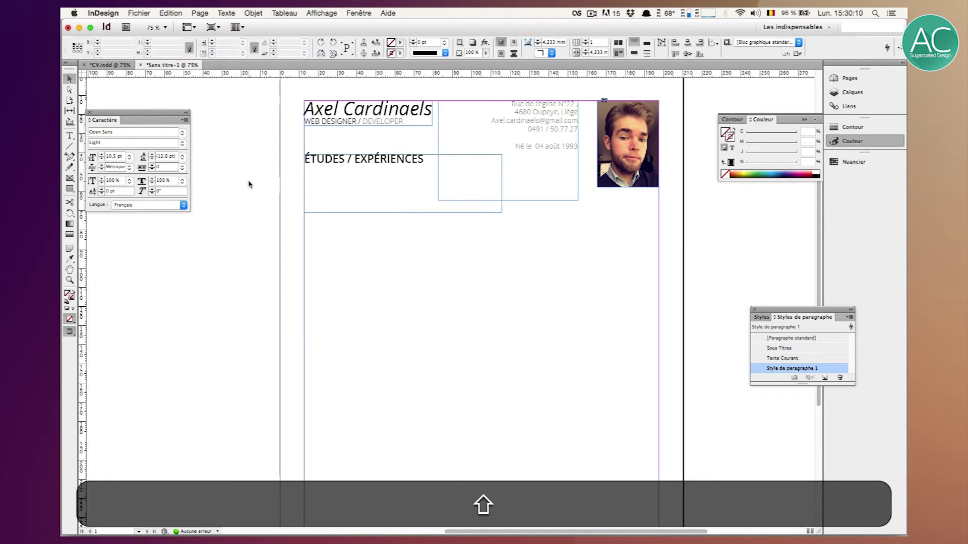
pyautogui.press('w')
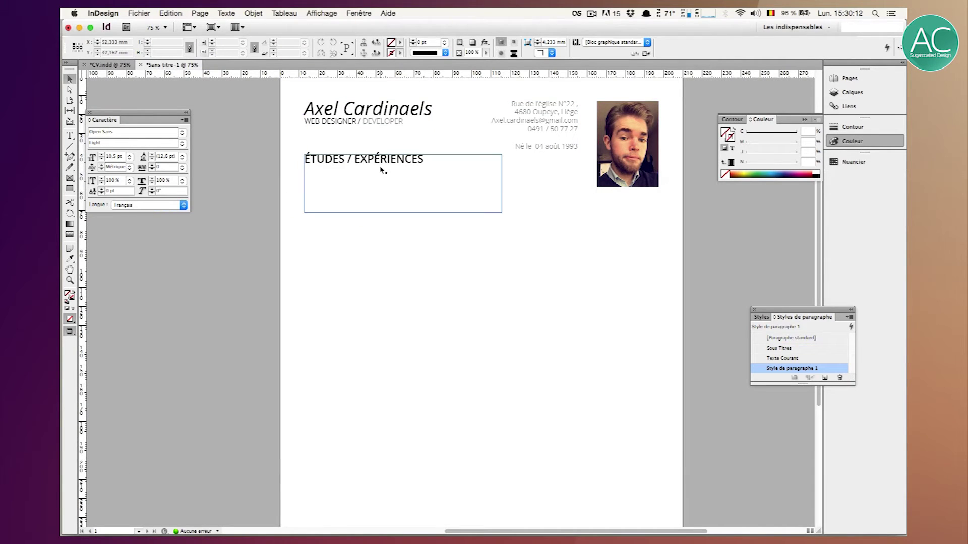
pyautogui.click(381, 170)
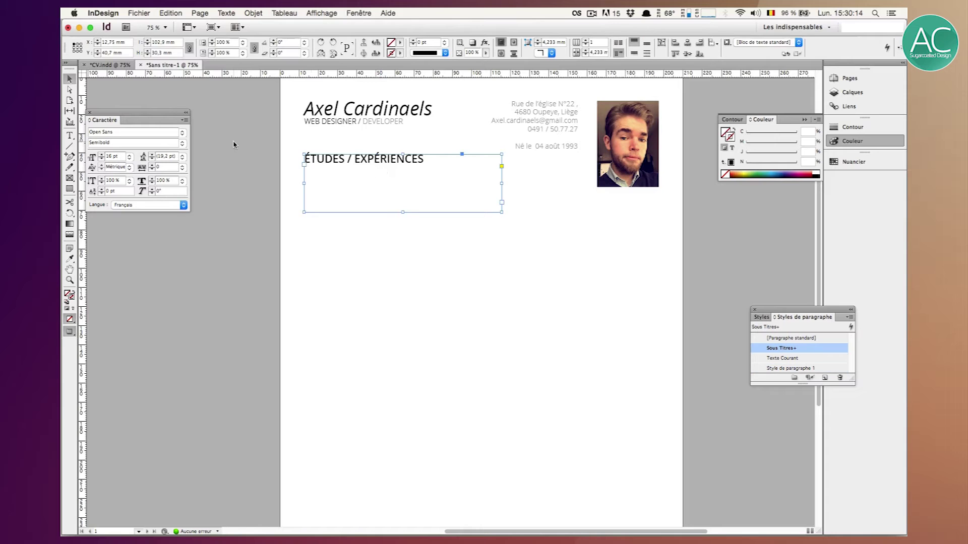
pyautogui.click(258, 231)
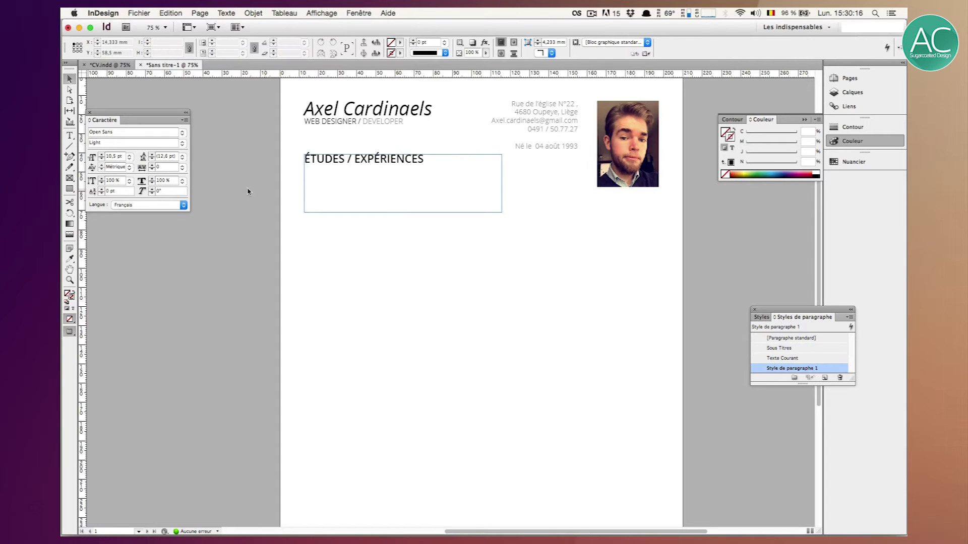
pyautogui.click(329, 172)
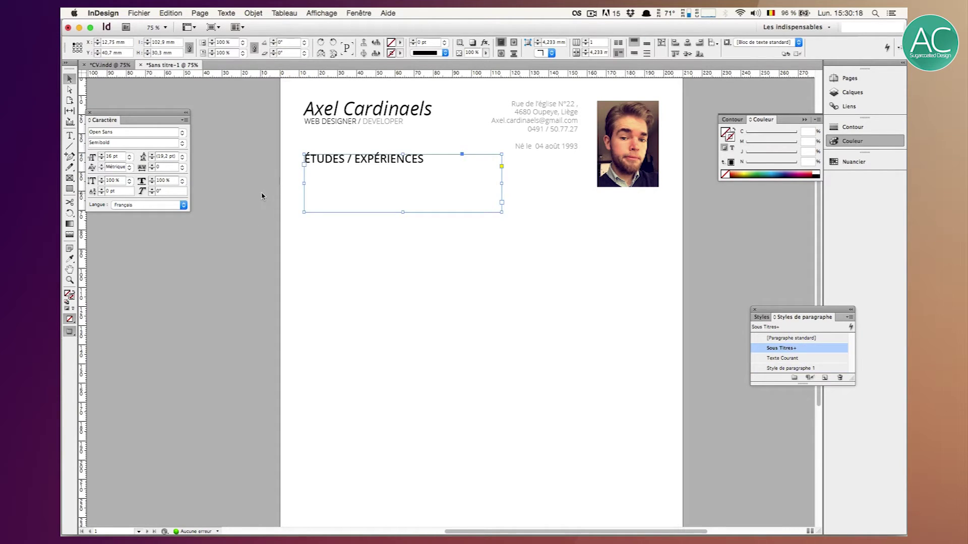
pyautogui.click(262, 196)
pyautogui.click(323, 168)
# Shorten the ÉTUDES / EXPÉRIENCES frame to about 6.5 mm high so it fits the heading line.
pyautogui.click(107, 66)
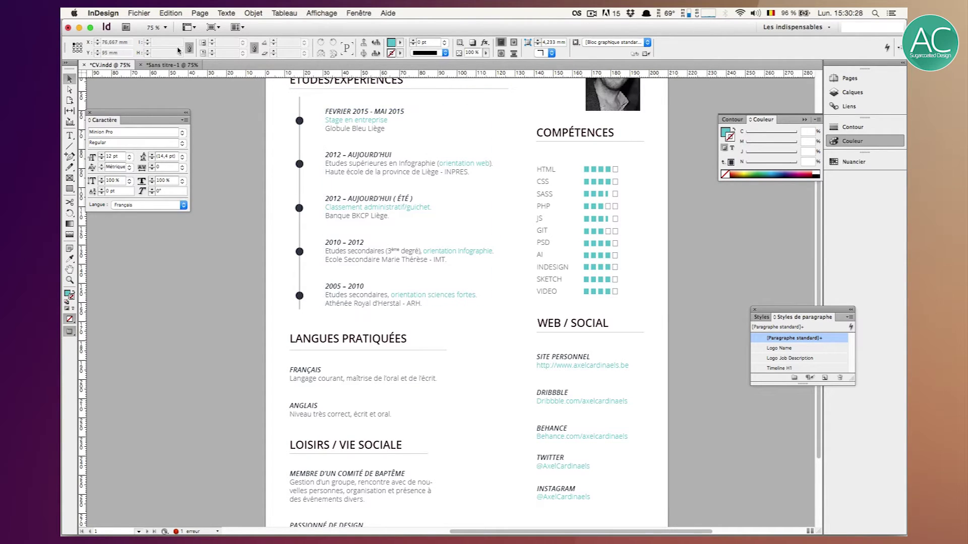
pyautogui.click(169, 65)
pyautogui.click(351, 157)
pyautogui.moveTo(402, 213); pyautogui.dragTo(402, 167)
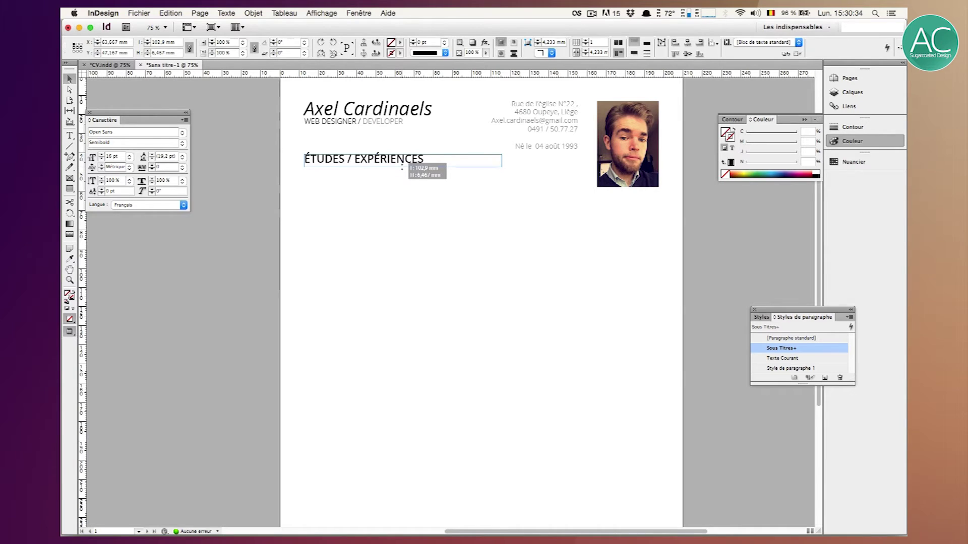
pyautogui.click(398, 229)
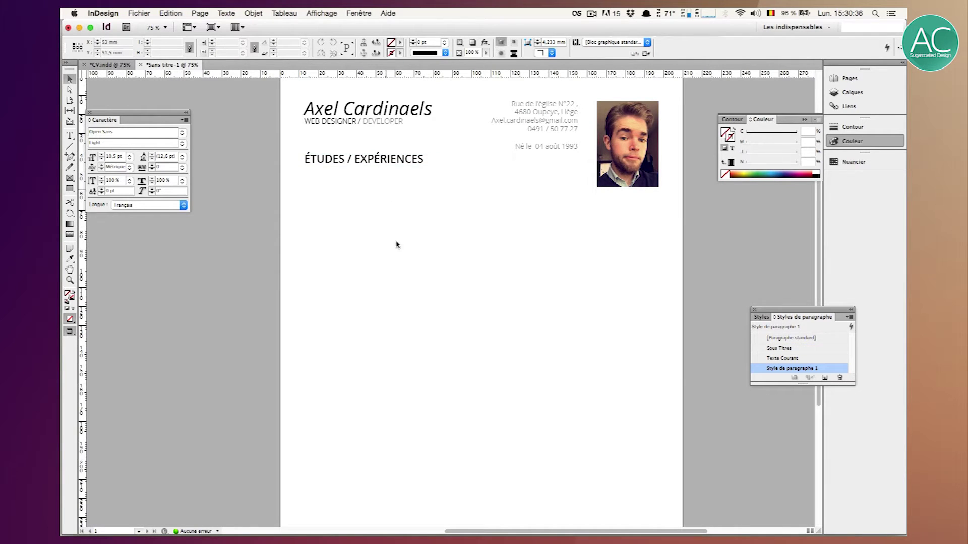
# Draw a text frame under the ÉTUDES / EXPÉRIENCES heading, starting at the page's left margin, for the first timeline entry.
pyautogui.click(109, 65)
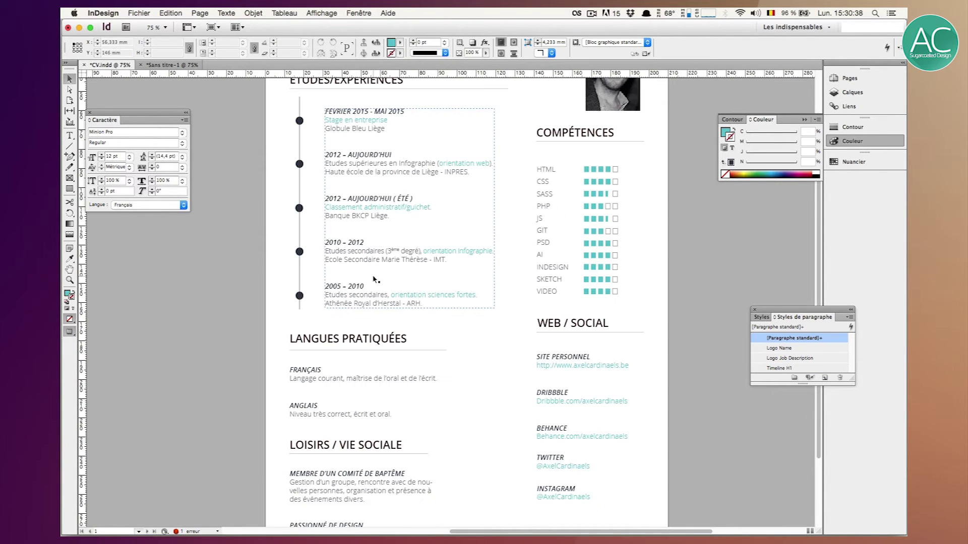
pyautogui.press('super+grave')
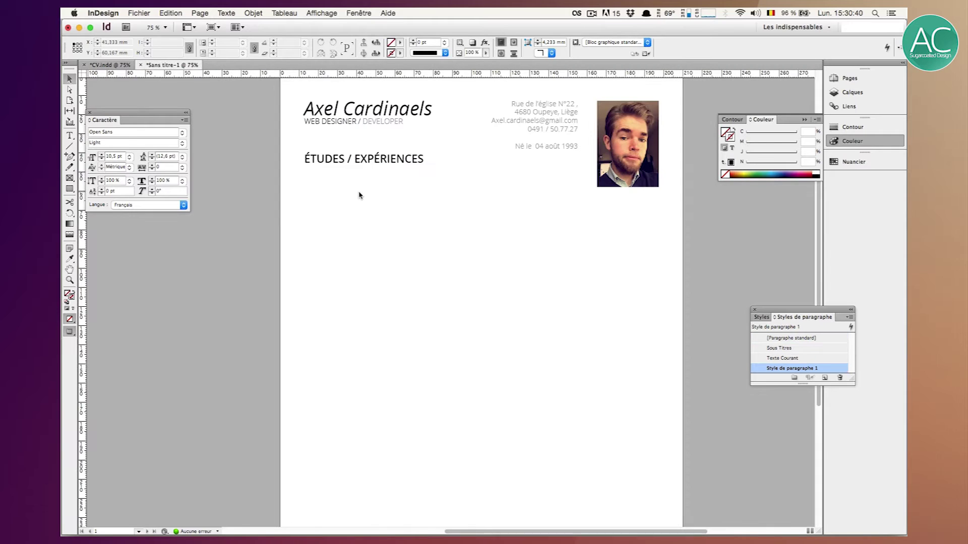
pyautogui.press('w')
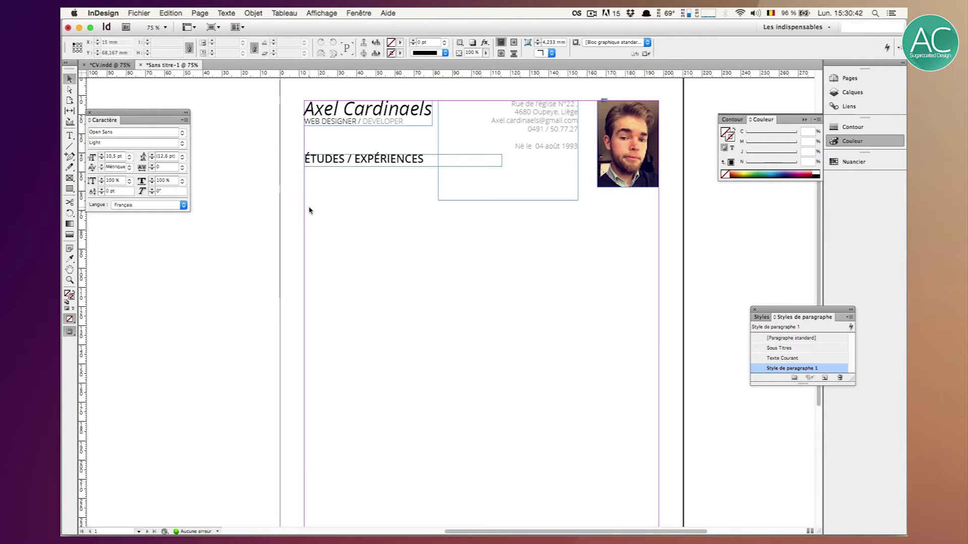
pyautogui.press('t')
pyautogui.moveTo(305, 193)
pyautogui.mouseDown()
pyautogui.moveTo(463, 271)
pyautogui.moveTo(476, 262)
pyautogui.mouseUp()
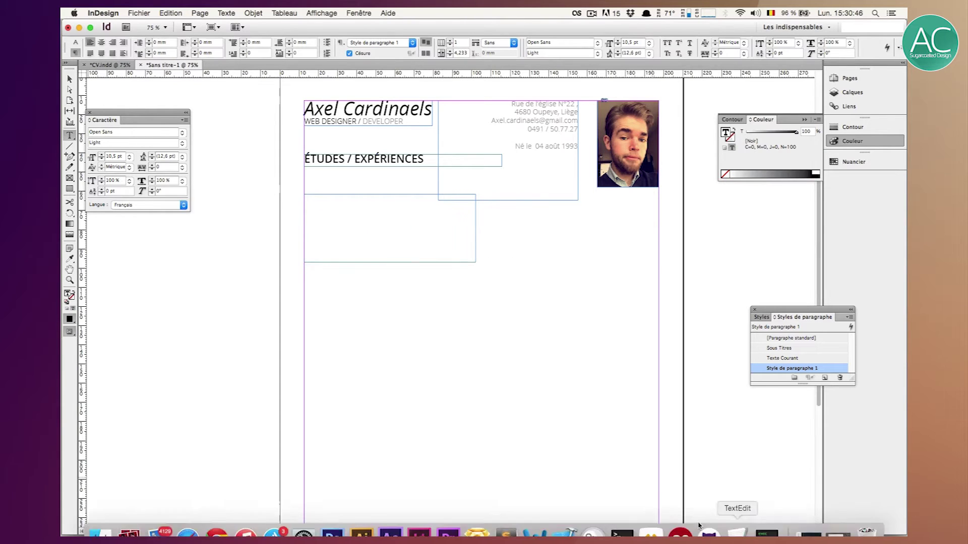
# Switch to TextEdit and copy the 2012 – 2018 university studies entry, including the Université de Liège - ULG line, from the cv document.
pyautogui.click(737, 533)
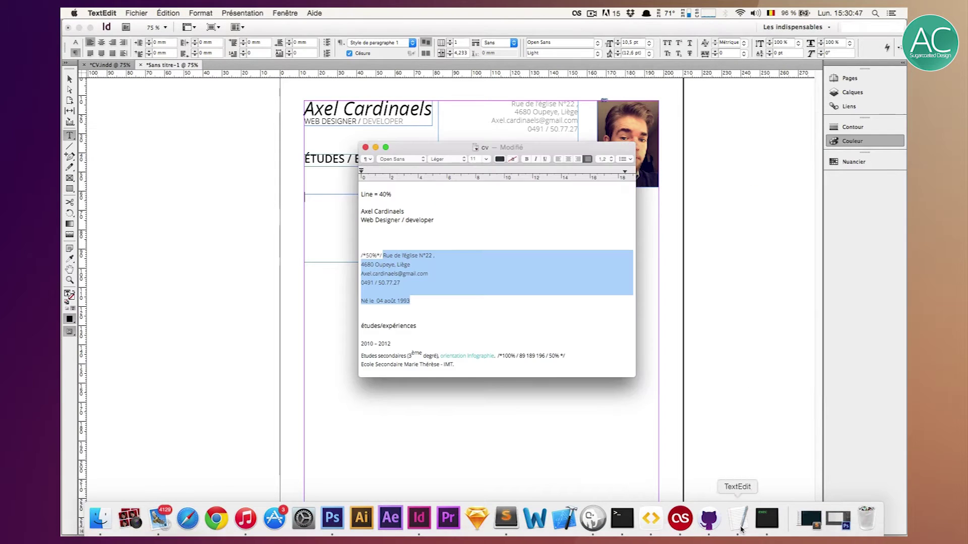
pyautogui.click(572, 327)
pyautogui.scroll(-15, 504, 329)
pyautogui.scroll(6, 461, 331)
pyautogui.click(440, 278)
pyautogui.moveTo(440, 279); pyautogui.dragTo(326, 260)
pyautogui.press('super+c')
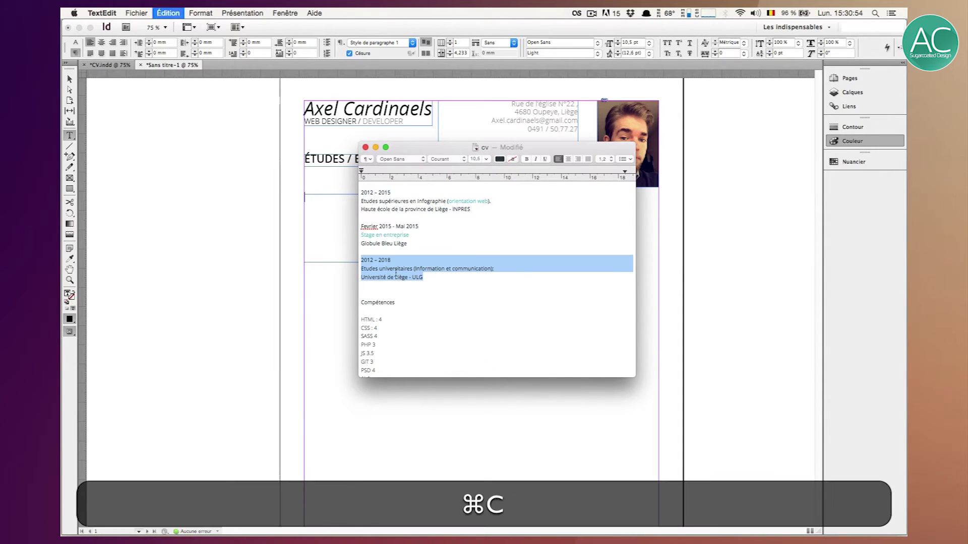
# Paste the university studies entry into the empty frame in InDesign and change its start year to 2015.
pyautogui.click(343, 255)
pyautogui.press('super+v')
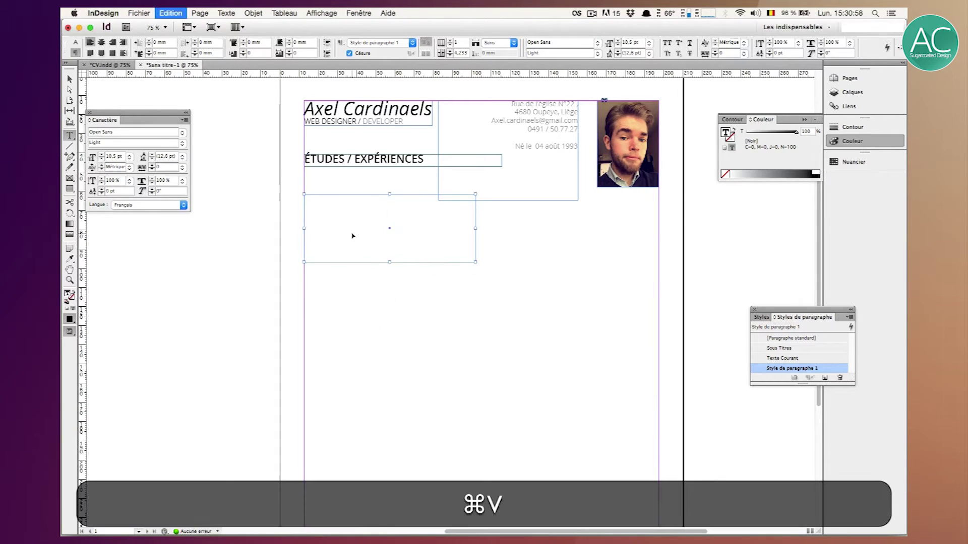
pyautogui.click(319, 197)
pyautogui.press('BackSpace')
pyautogui.write('5 – 2018')
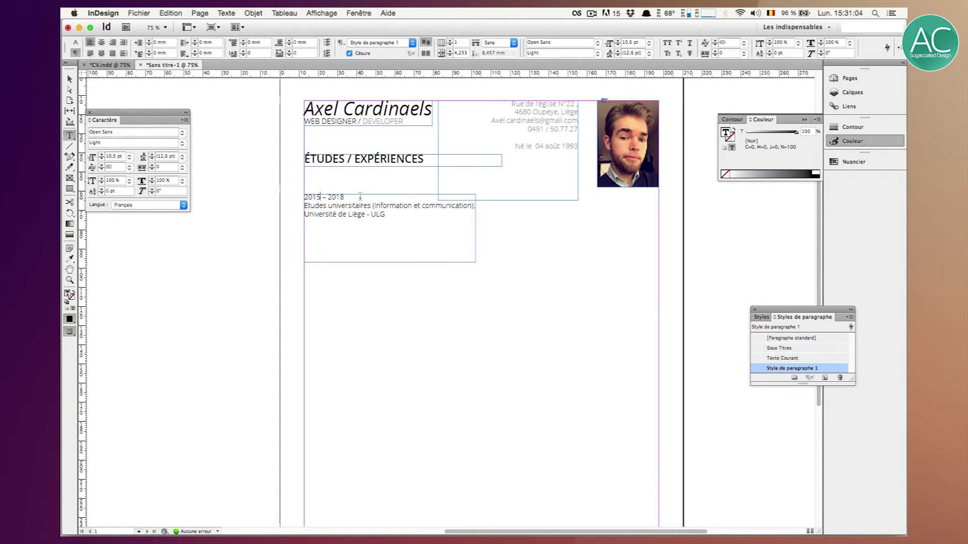
# Set the font style of the 2015 – 2018 date line to Open Sans Italic.
pyautogui.moveTo(355, 196); pyautogui.dragTo(328, 198)
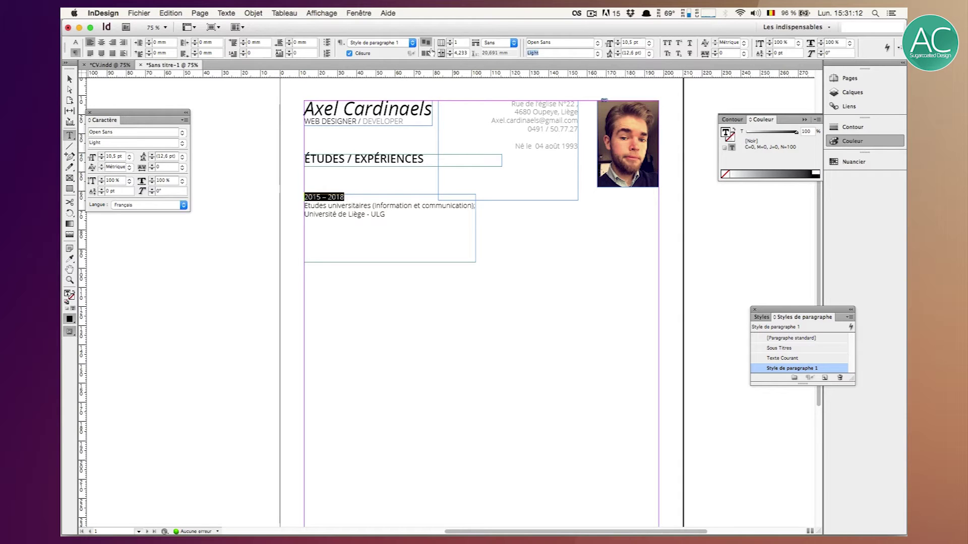
pyautogui.write('mibold')
pyautogui.press('Return')
pyautogui.click(598, 51)
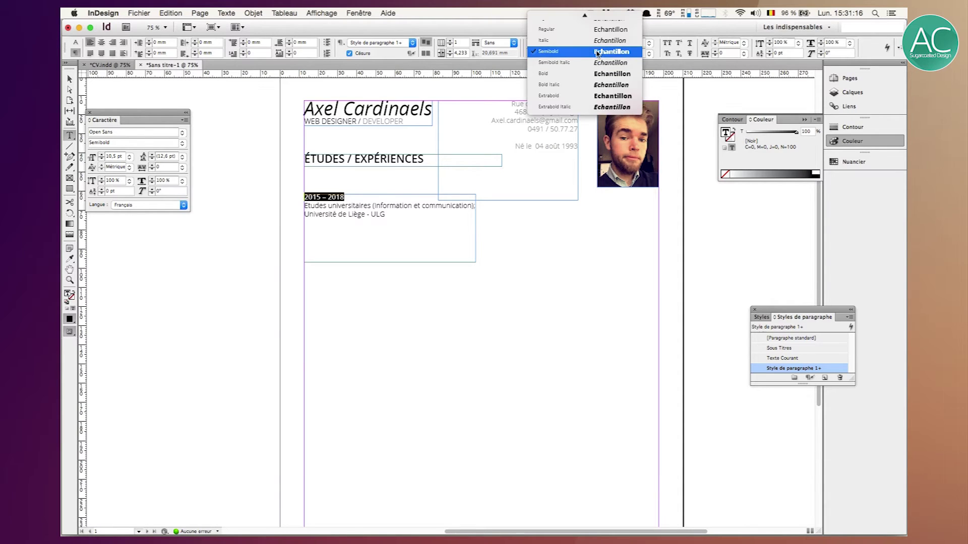
pyautogui.click(585, 43)
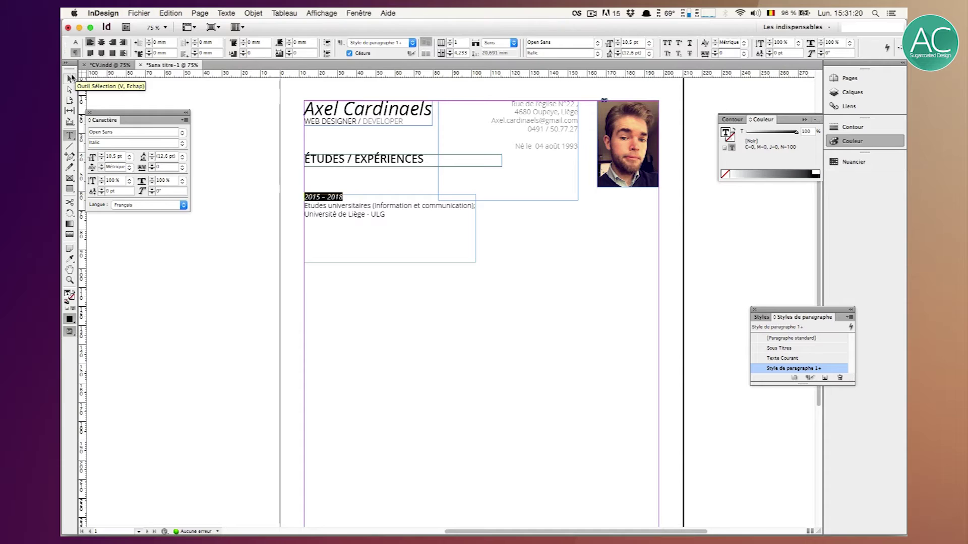
pyautogui.click(70, 79)
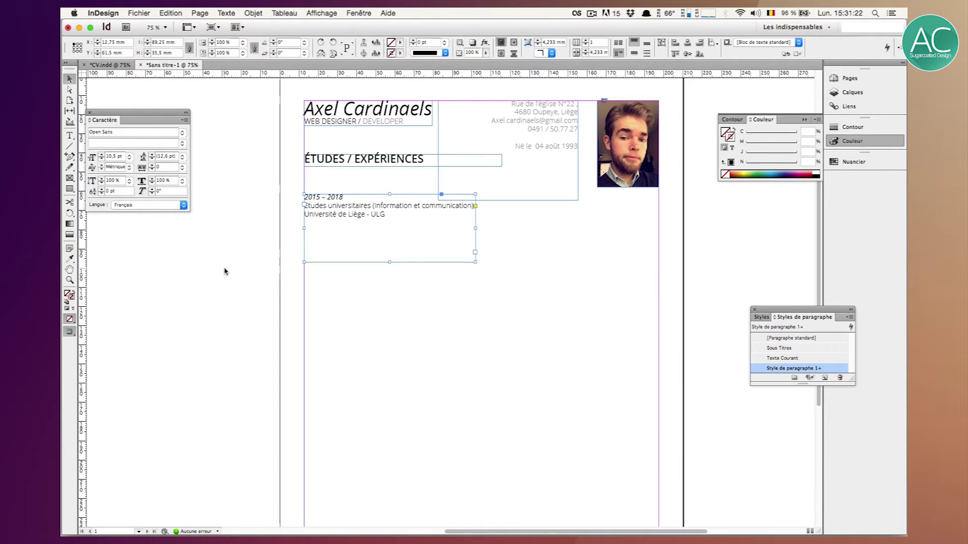
# Select the words Information et communication in the studies entry and change their text colour mode to RVB.
pyautogui.doubleClick(385, 221)
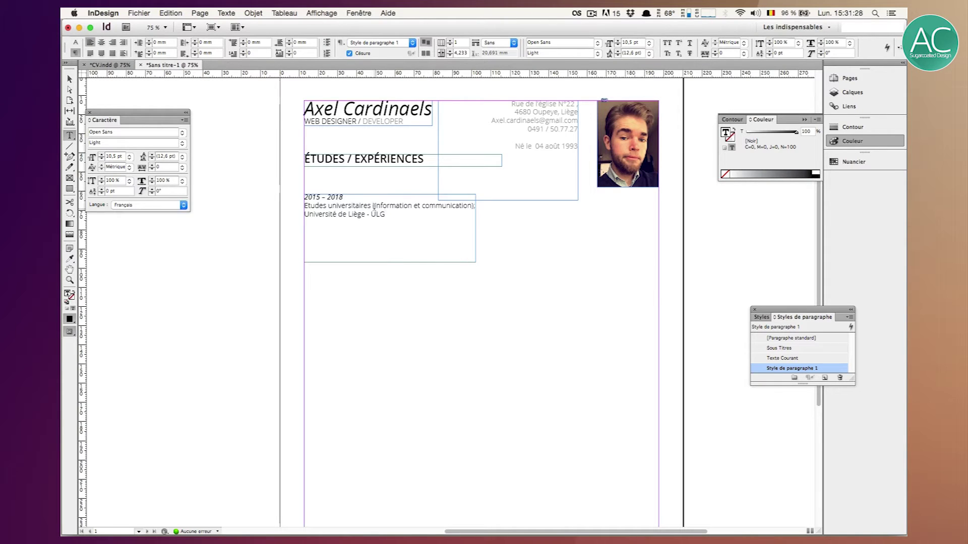
pyautogui.moveTo(374, 206); pyautogui.dragTo(472, 205)
pyautogui.click(373, 209)
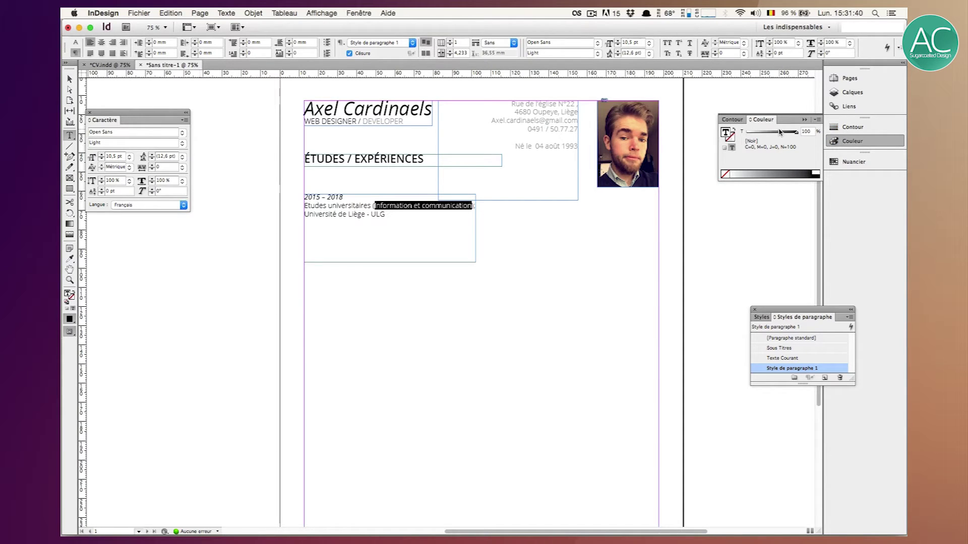
pyautogui.click(842, 139)
pyautogui.click(841, 139)
pyautogui.click(817, 119)
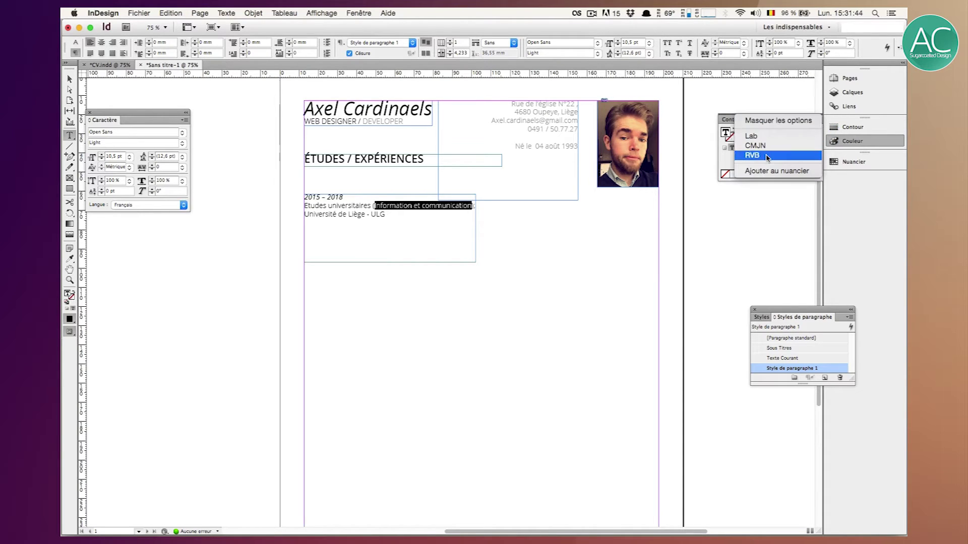
pyautogui.press('Escape')
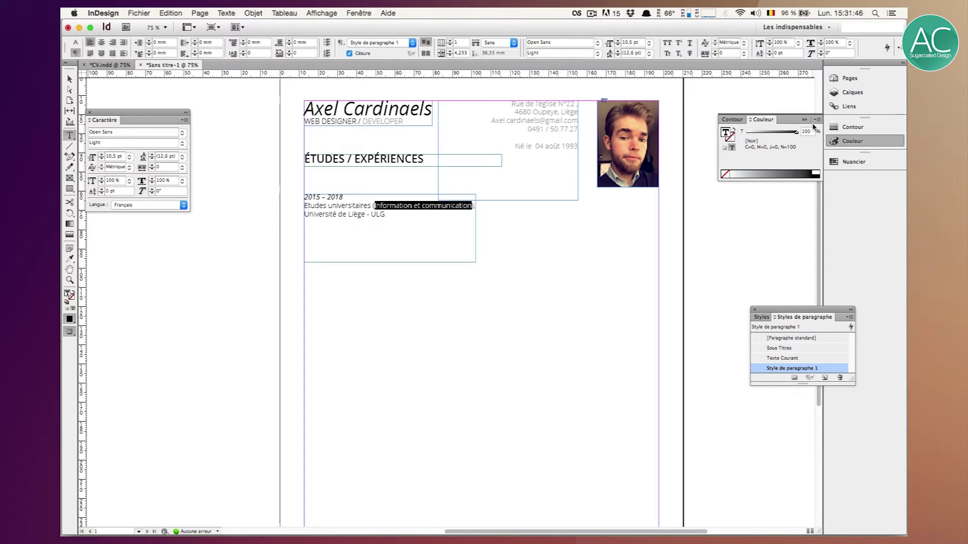
pyautogui.click(817, 119)
pyautogui.click(780, 154)
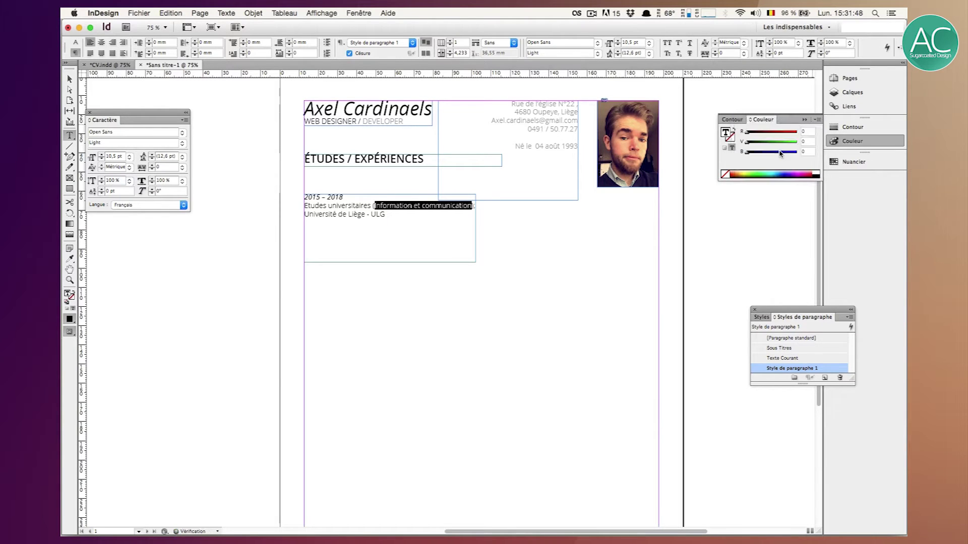
# Look up the accent colour in the TextEdit cv document and apply RVB 89, 189, 196 to Information et communication in InDesign.
pyautogui.moveTo(704, 530)
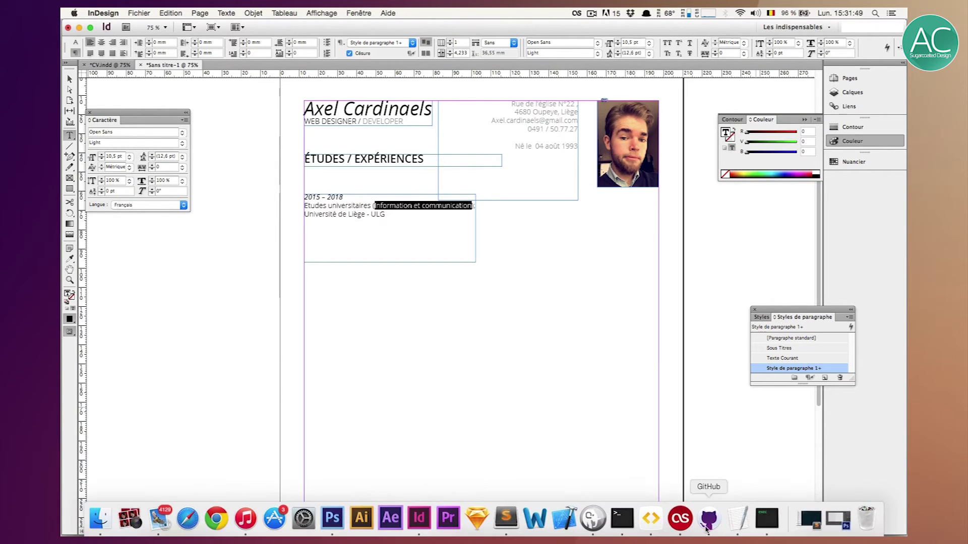
pyautogui.click(739, 519)
pyautogui.scroll(10, 453, 256)
pyautogui.scroll(-3, 452, 255)
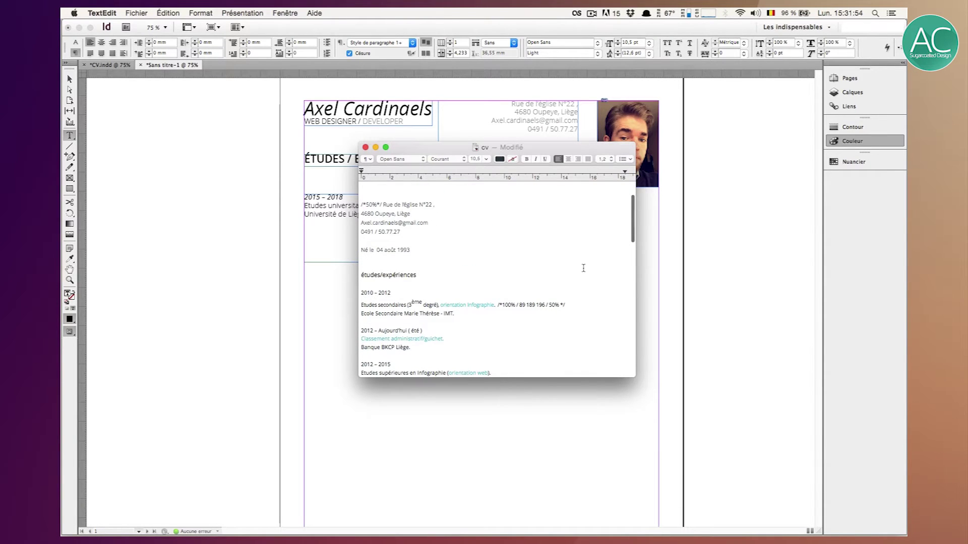
pyautogui.click(782, 70)
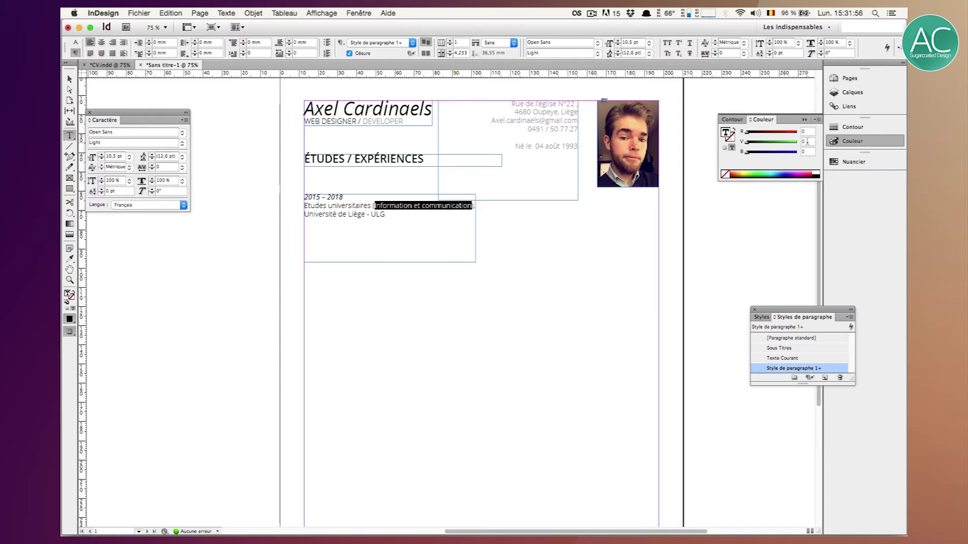
pyautogui.write('89')
pyautogui.press('Tab')
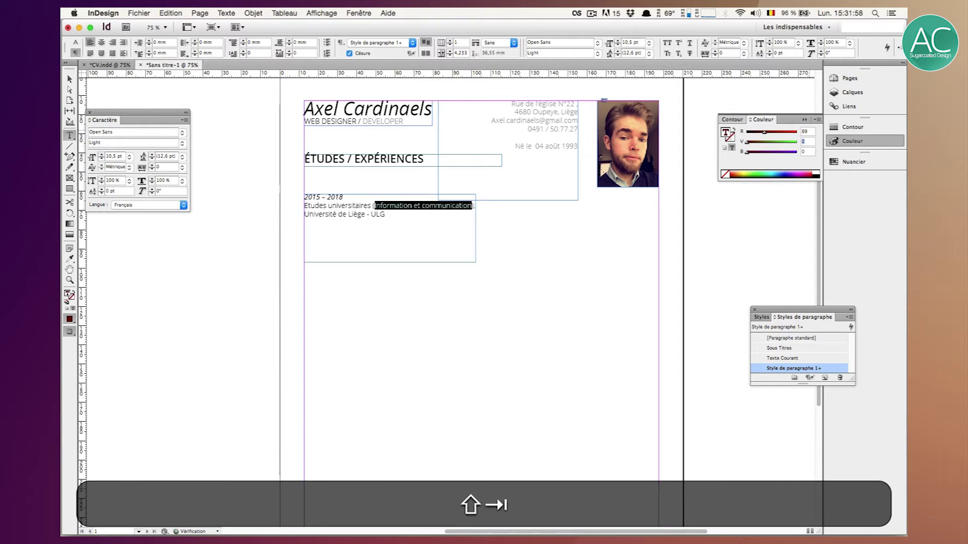
pyautogui.write('189')
pyautogui.press('Tab')
pyautogui.write('196')
pyautogui.hotkey('shift', 'Return')
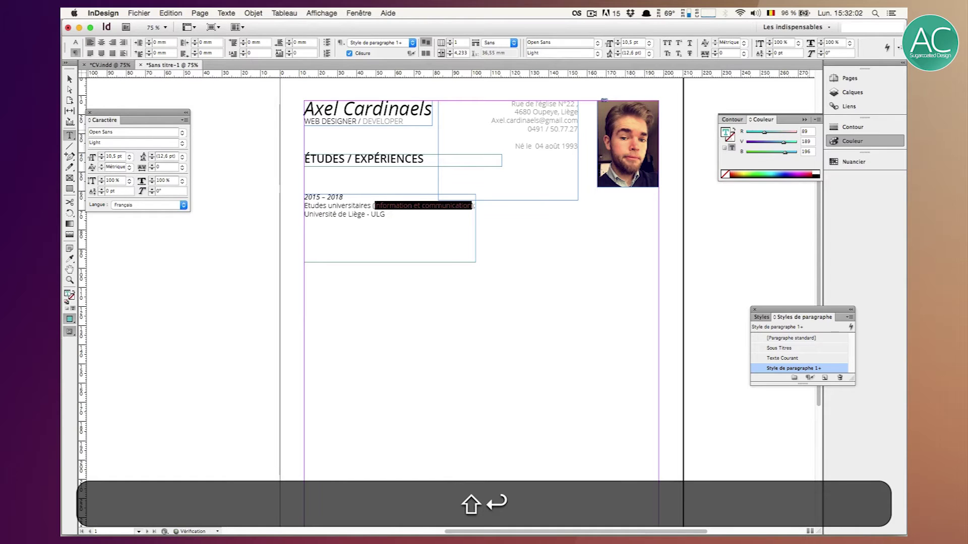
pyautogui.click(66, 78)
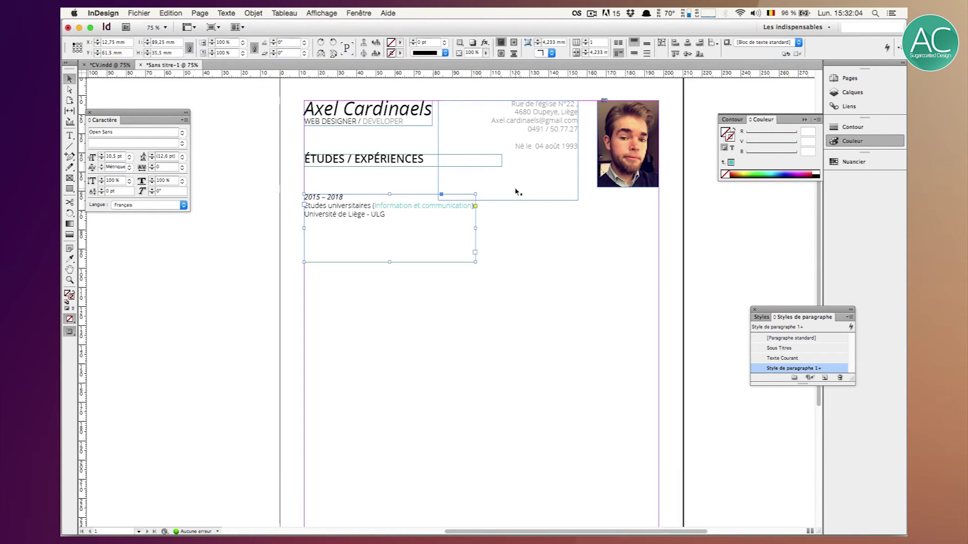
pyautogui.click(524, 270)
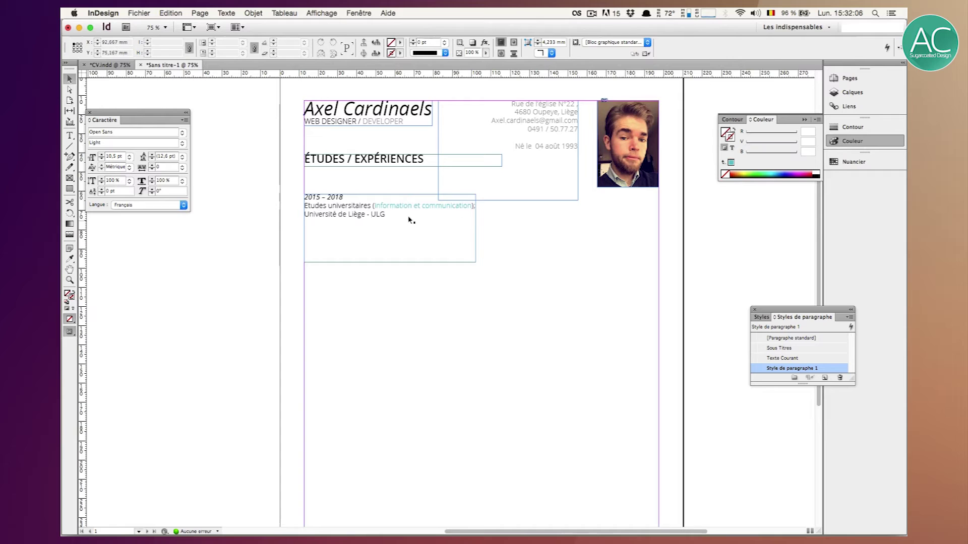
# Set the black tint of the Université de Liège - ULG line to 50 %.
pyautogui.click(418, 233)
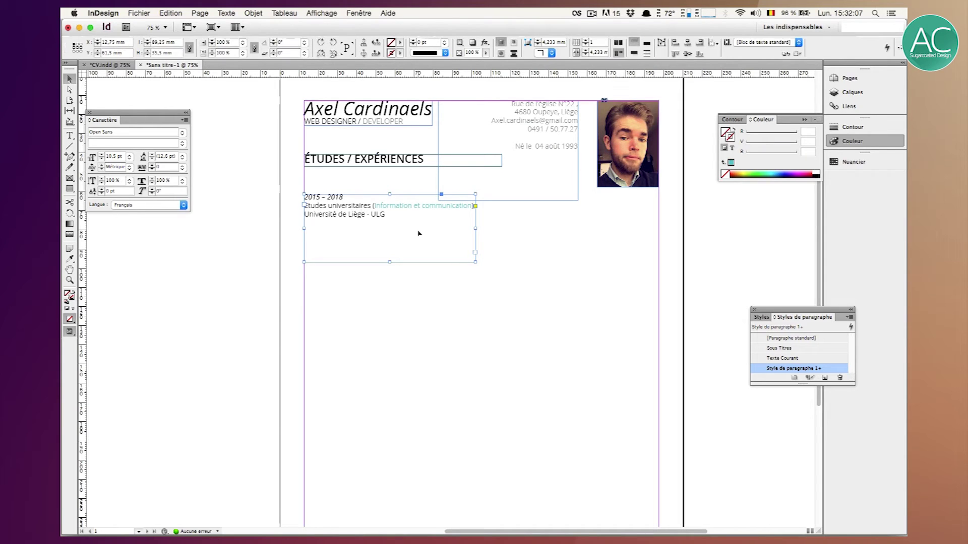
pyautogui.doubleClick(387, 213)
pyautogui.moveTo(385, 214); pyautogui.dragTo(268, 213)
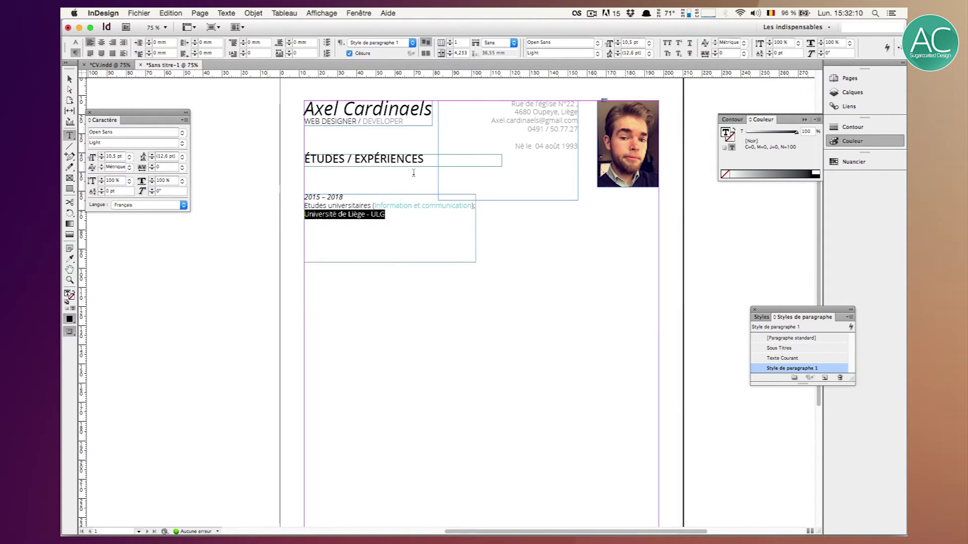
pyautogui.write('50')
pyautogui.hotkey('shift', 'Return')
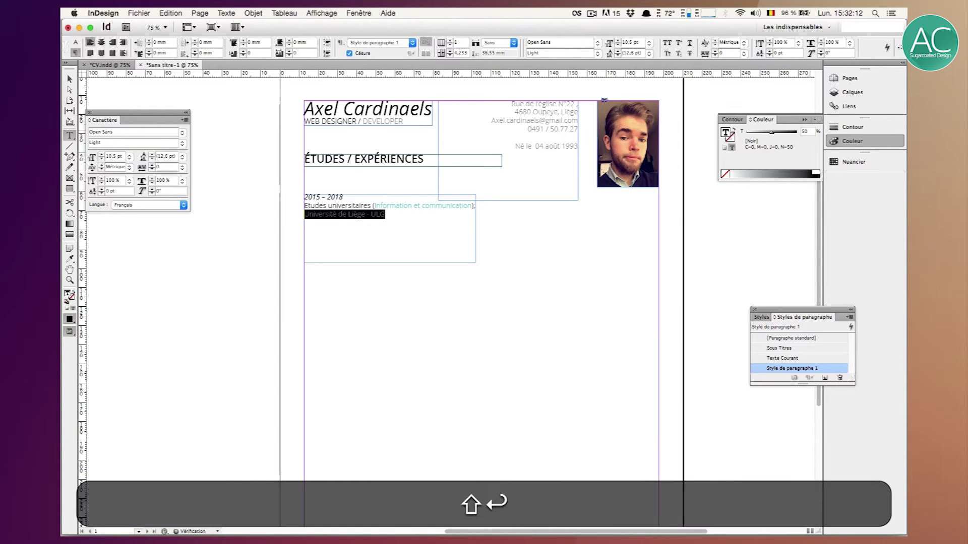
# Set the black tint of the words Etudes universitaires to 50 %.
pyautogui.click(361, 215)
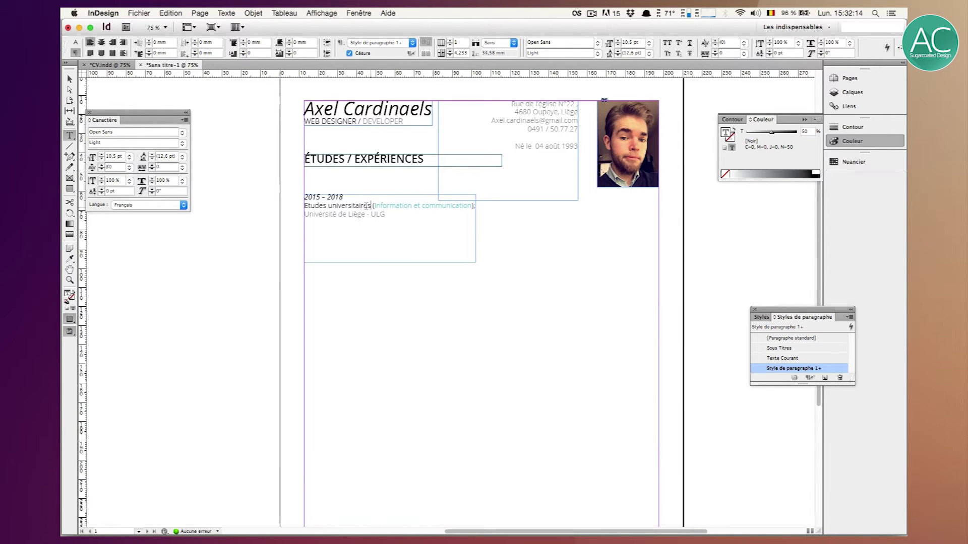
pyautogui.moveTo(371, 207); pyautogui.dragTo(294, 207)
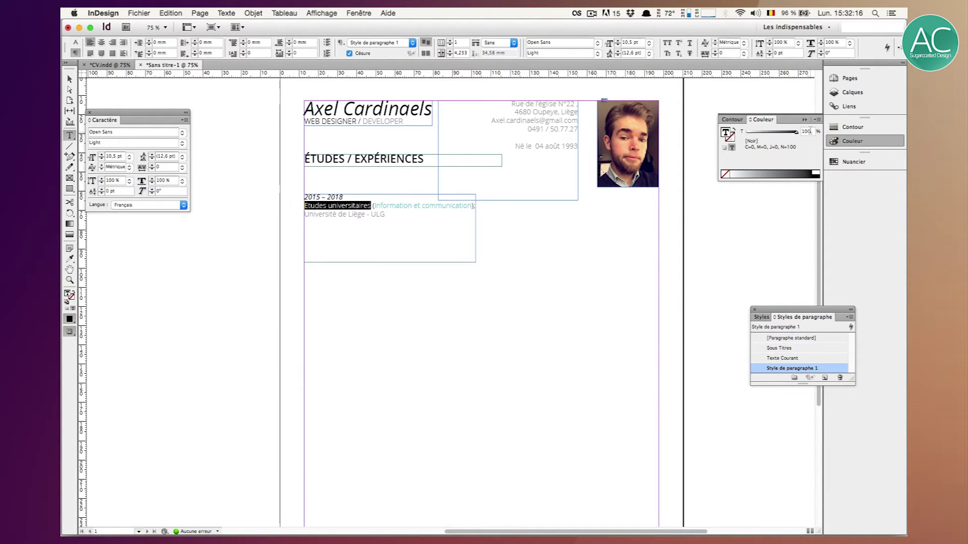
pyautogui.write('50')
pyautogui.hotkey('shift', 'Return')
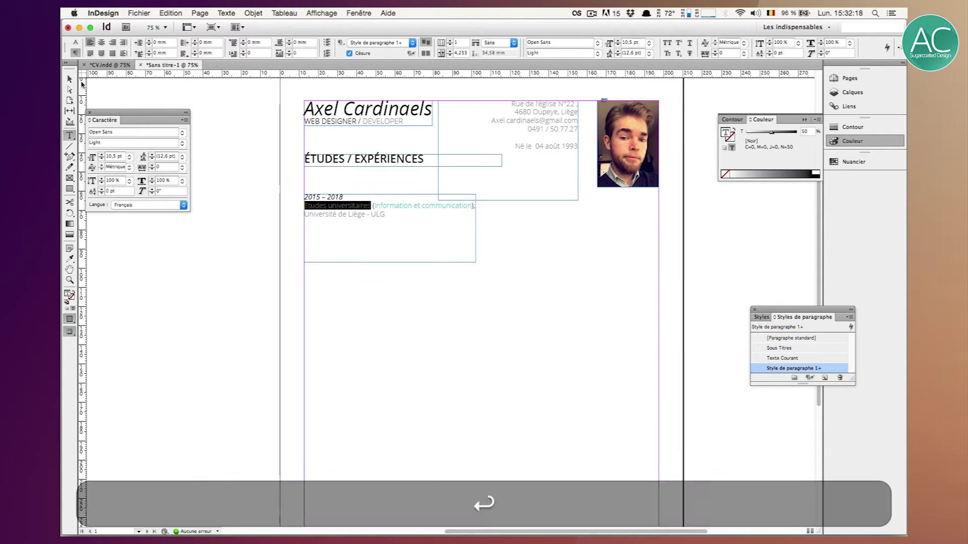
pyautogui.click(69, 79)
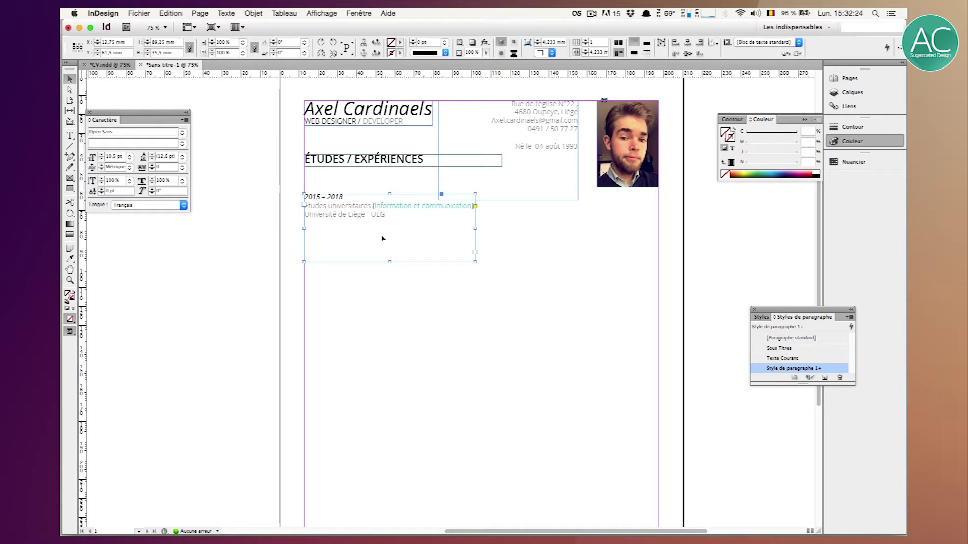
# Set the 2015 – 2018 date line to 11 pt, keeping the Italic style.
pyautogui.doubleClick(348, 201)
pyautogui.moveTo(343, 197); pyautogui.dragTo(248, 197)
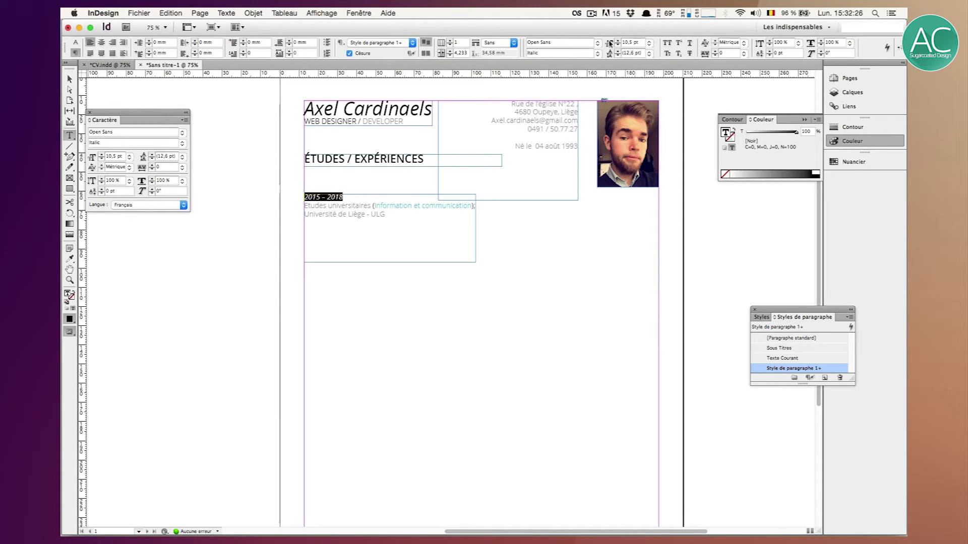
pyautogui.write('1')
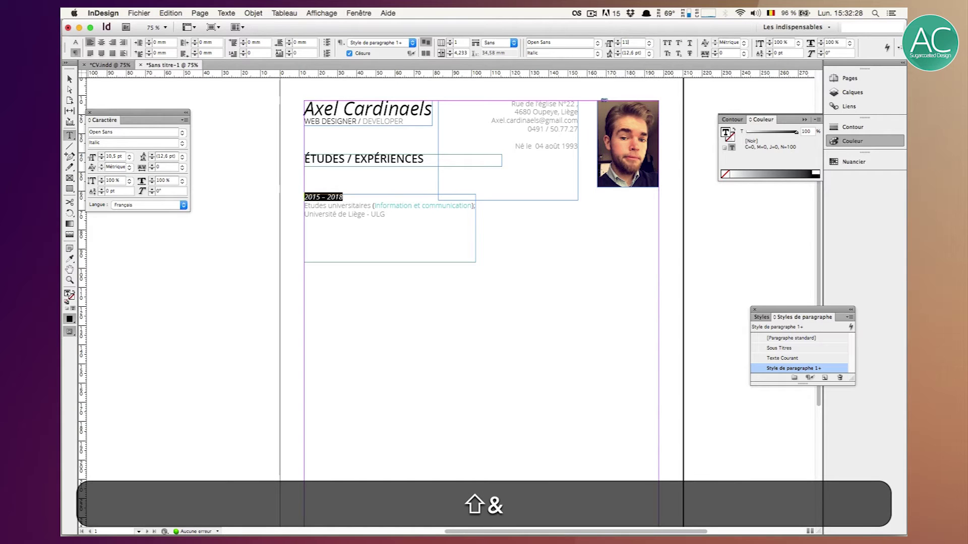
pyautogui.write('1')
pyautogui.press('Return')
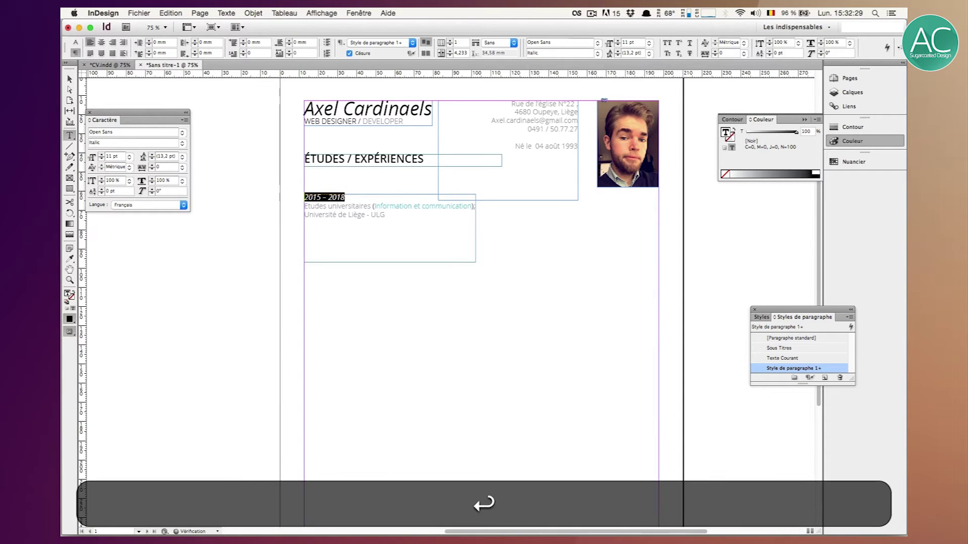
pyautogui.click(598, 53)
pyautogui.click(600, 75)
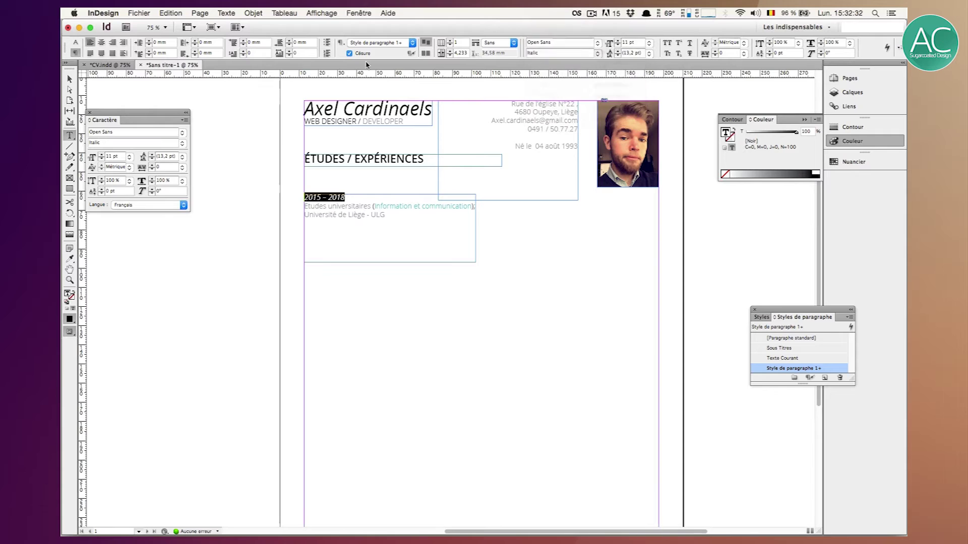
pyautogui.press('Escape')
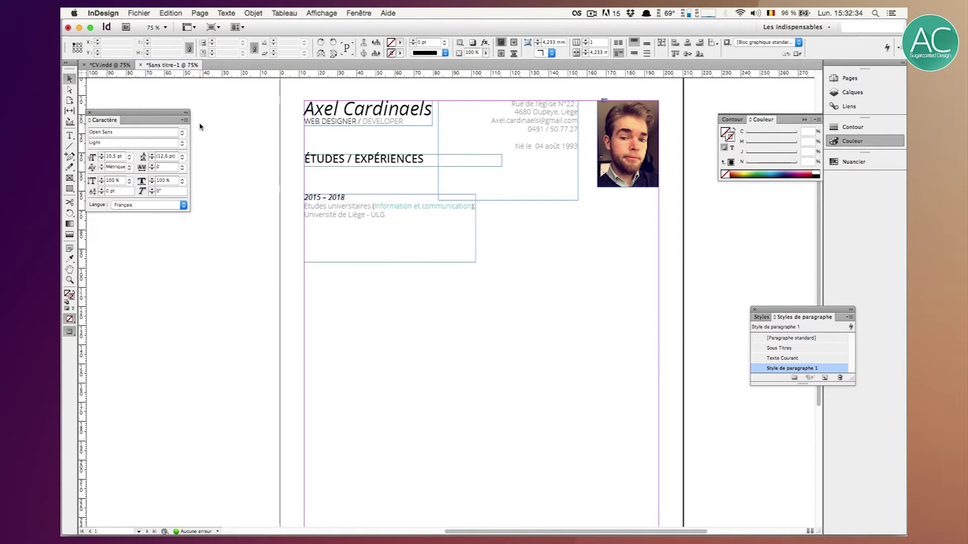
# Show the page in preview mode and shift the university studies frame about 15 mm to the right.
pyautogui.press('w')
pyautogui.click(333, 206)
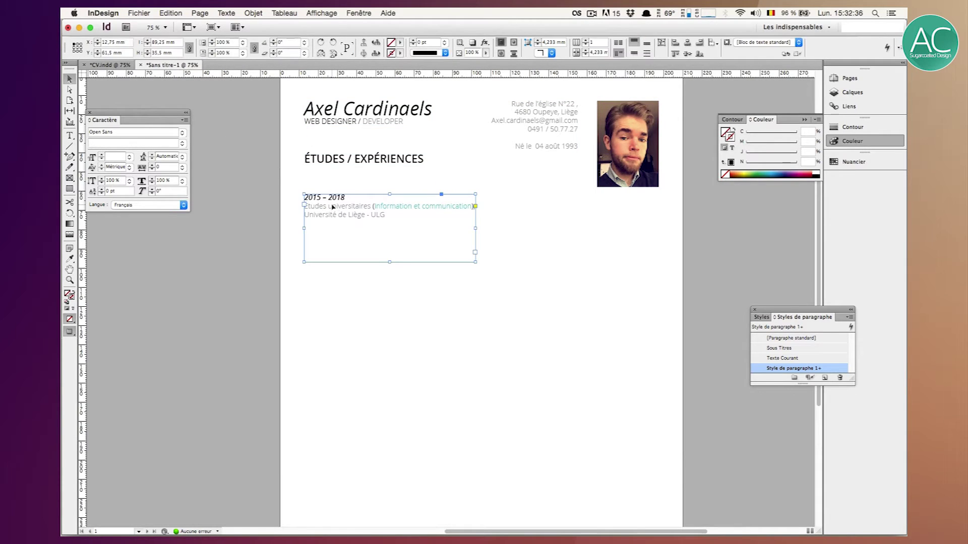
pyautogui.hotkey('shift', 'Right')
pyautogui.hotkey('shift', 'Right')
pyautogui.hotkey('shift', 'Right')
pyautogui.hotkey('shift', 'Right')
# Shorten the university studies frame from its lower edge so it ends just below the Université de Liège - ULG line.
pyautogui.click(458, 367)
pyautogui.click(402, 244)
pyautogui.moveTo(412, 263); pyautogui.dragTo(411, 228)
pyautogui.click(408, 252)
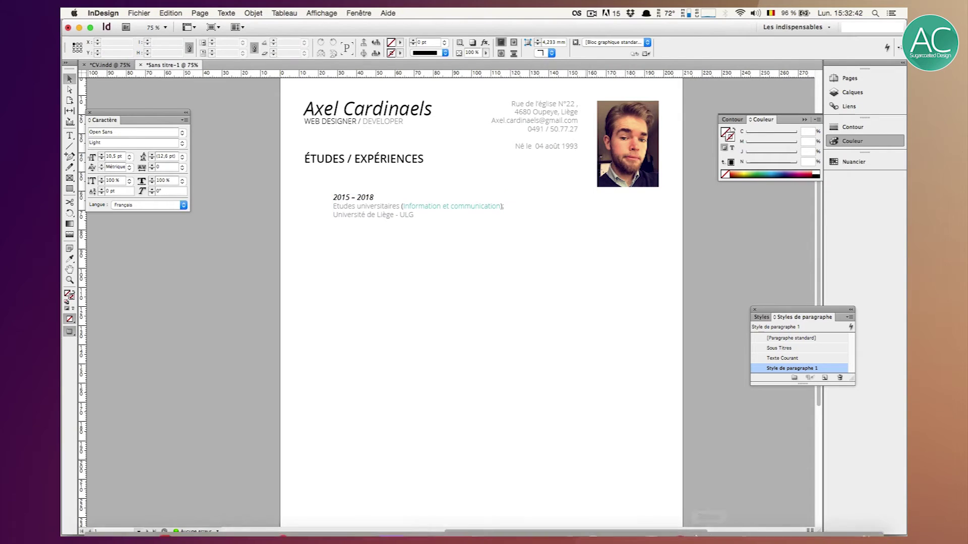
# Switch to TextEdit and copy the Fevrier 2015 - Mai 2015 internship entry, including the Globule Bleu Liège line, from the cv document.
pyautogui.moveTo(795, 519)
pyautogui.click(738, 518)
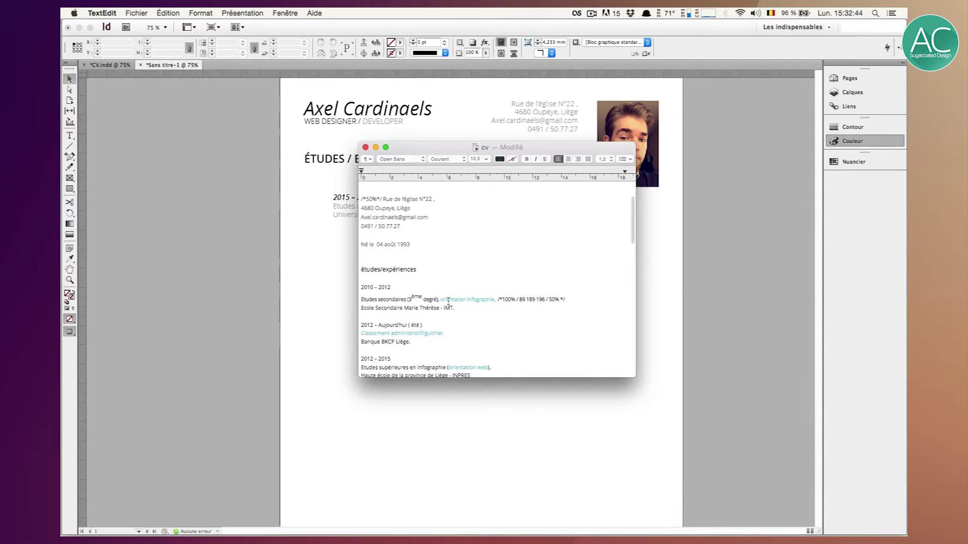
pyautogui.scroll(-5, 448, 301)
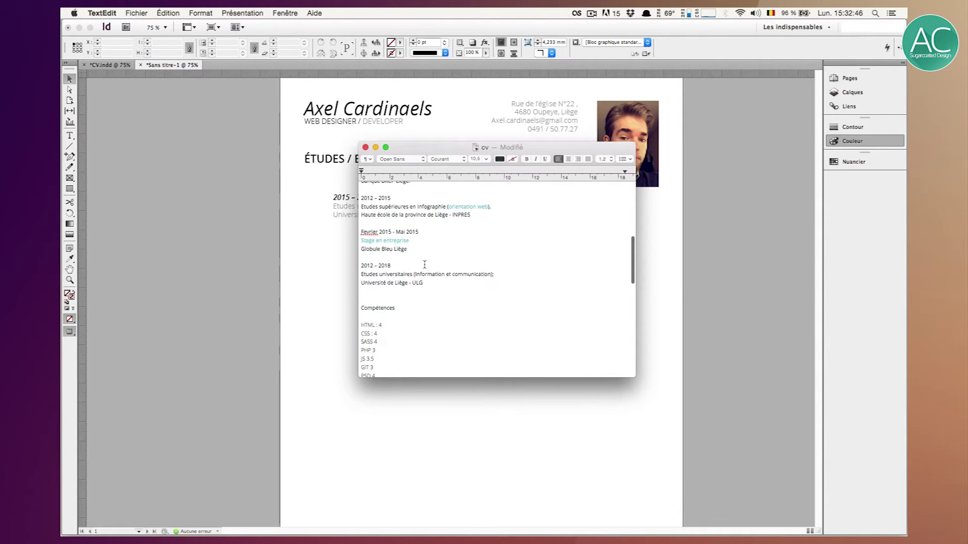
pyautogui.moveTo(416, 257); pyautogui.dragTo(319, 233)
pyautogui.press('cmd+c')
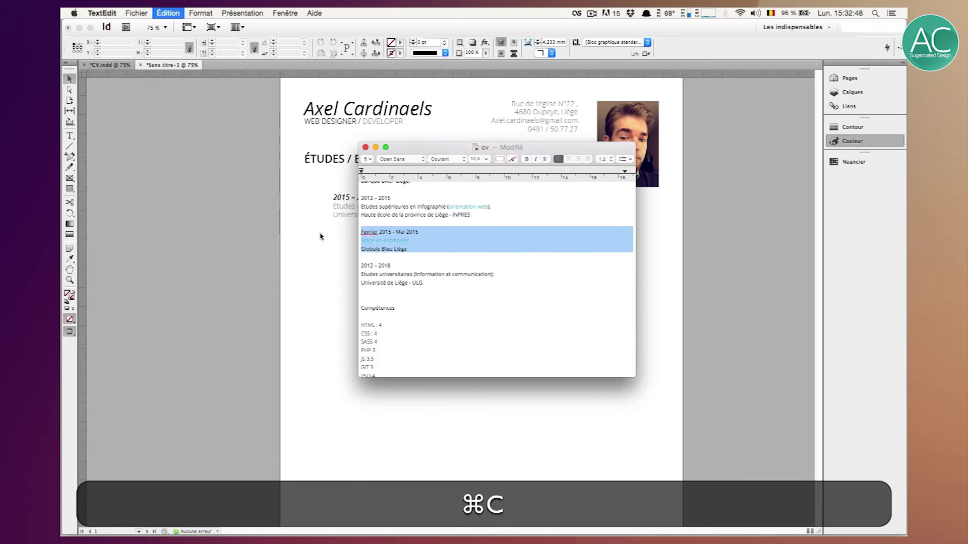
# Back in InDesign, draw a text frame below the university studies entry, aligned with its left edge, and paste the internship entry into it.
pyautogui.click(320, 234)
pyautogui.press('t')
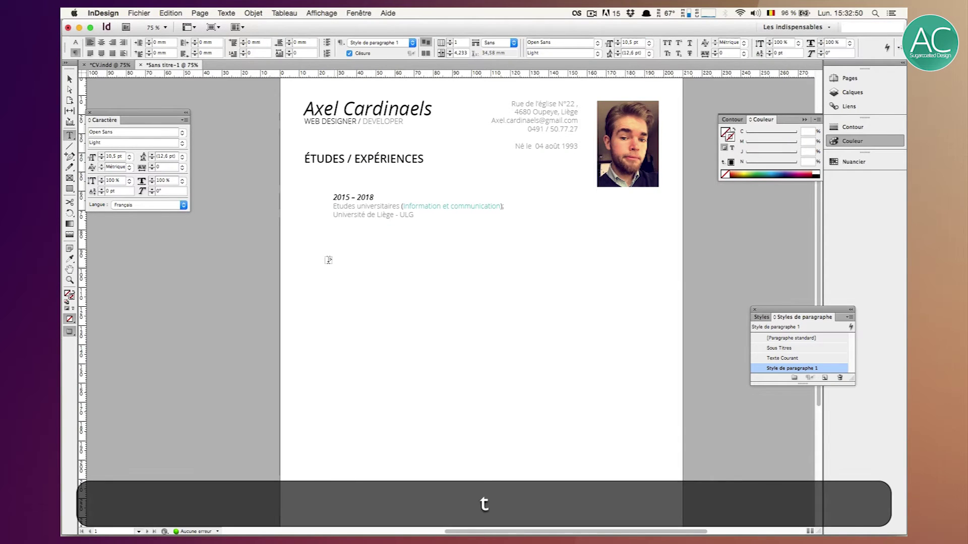
pyautogui.moveTo(333, 247); pyautogui.dragTo(513, 306)
pyautogui.press('super+v')
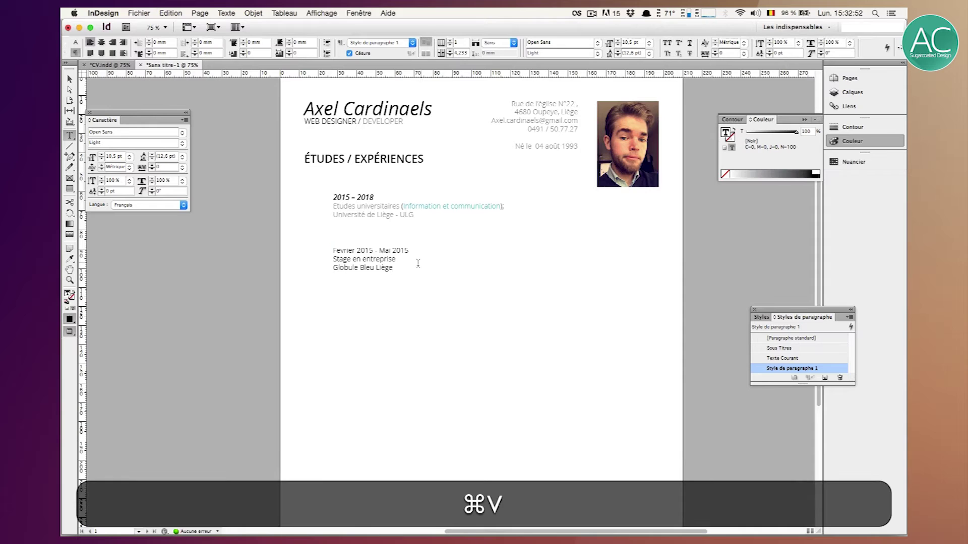
# Apply the 2015 – 2018 line's semibold italic formatting to the Fevrier 2015 - Mai 2015 date line with the Eyedropper.
pyautogui.moveTo(417, 251); pyautogui.dragTo(282, 251)
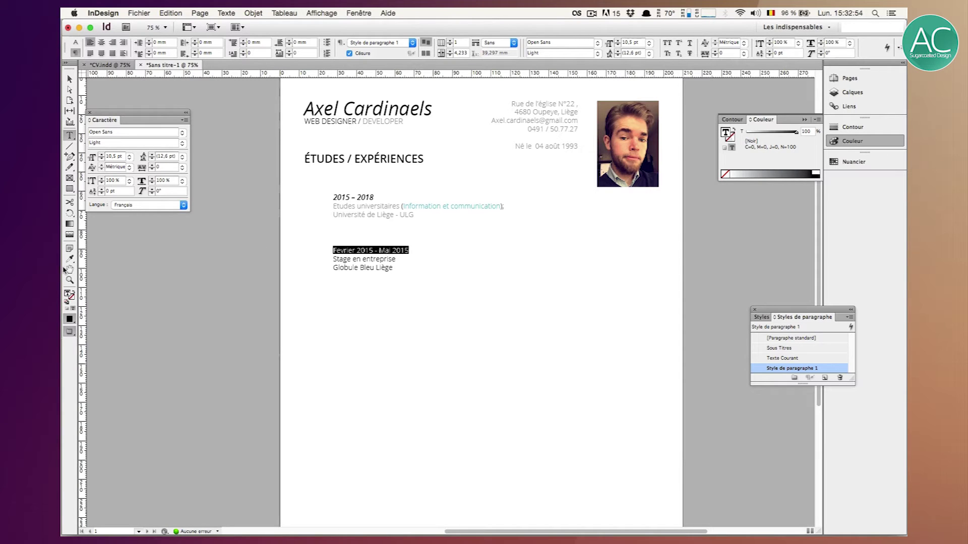
pyautogui.press('super+equal')
pyautogui.press('super+equal')
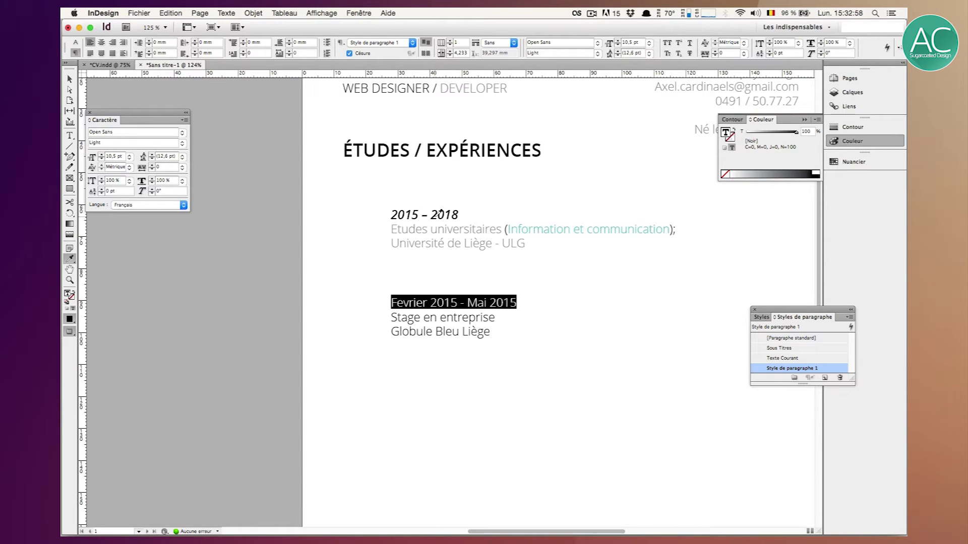
pyautogui.click(429, 213)
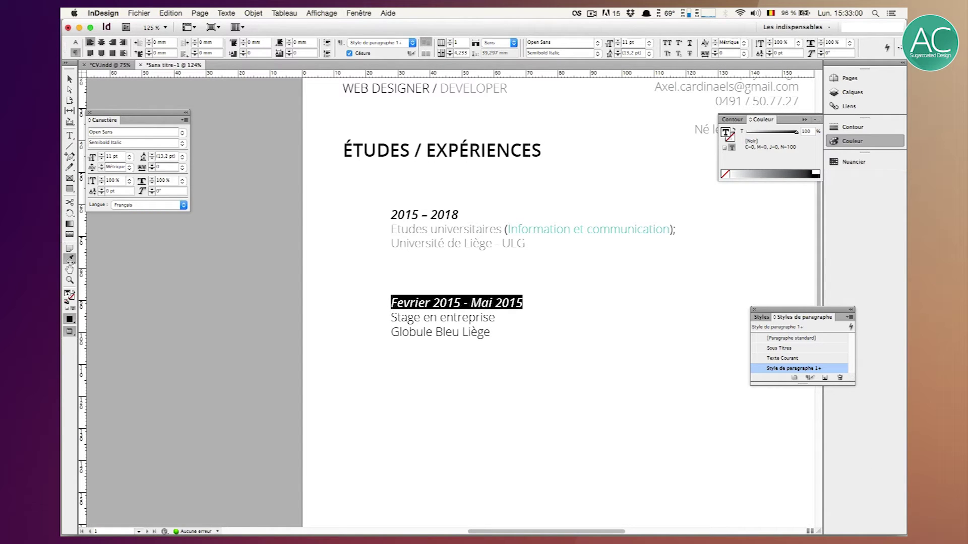
pyautogui.click(69, 80)
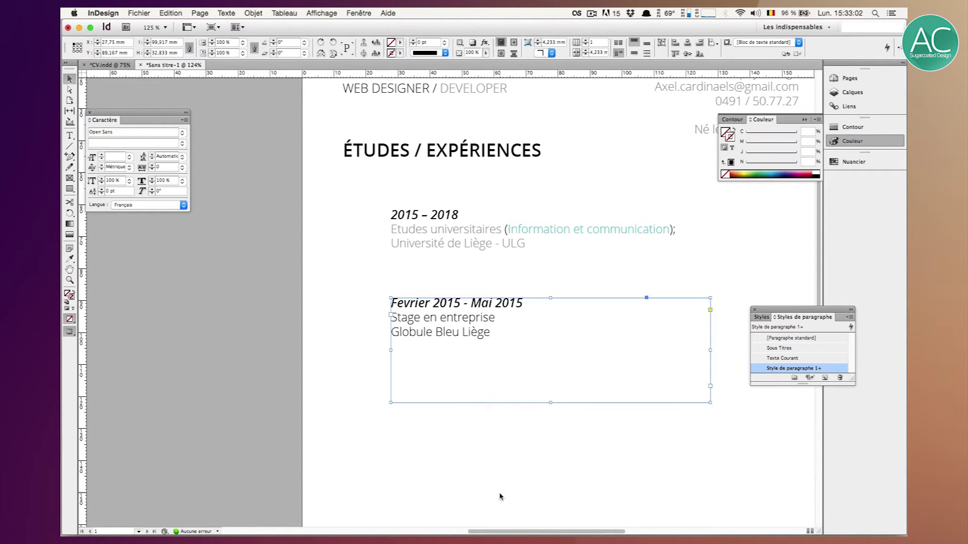
# Switch to TextEdit and copy the 2012 – 2015 higher studies entry, including the Haute école de la province de Liège - INPRES line.
pyautogui.press('super+minus')
pyautogui.click(740, 527)
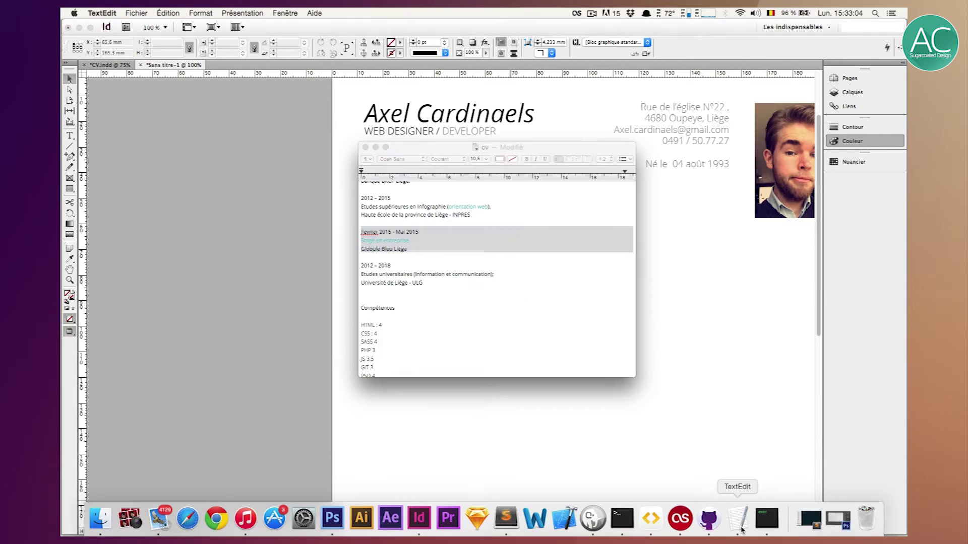
pyautogui.click(454, 282)
pyautogui.scroll(1, 474, 244)
pyautogui.moveTo(471, 235); pyautogui.dragTo(324, 216)
pyautogui.press('super+c')
# Back in InDesign, leave preview mode, draw a text frame about 110 x 42 mm below the internship entry and paste the copied entry.
pyautogui.click(116, 180)
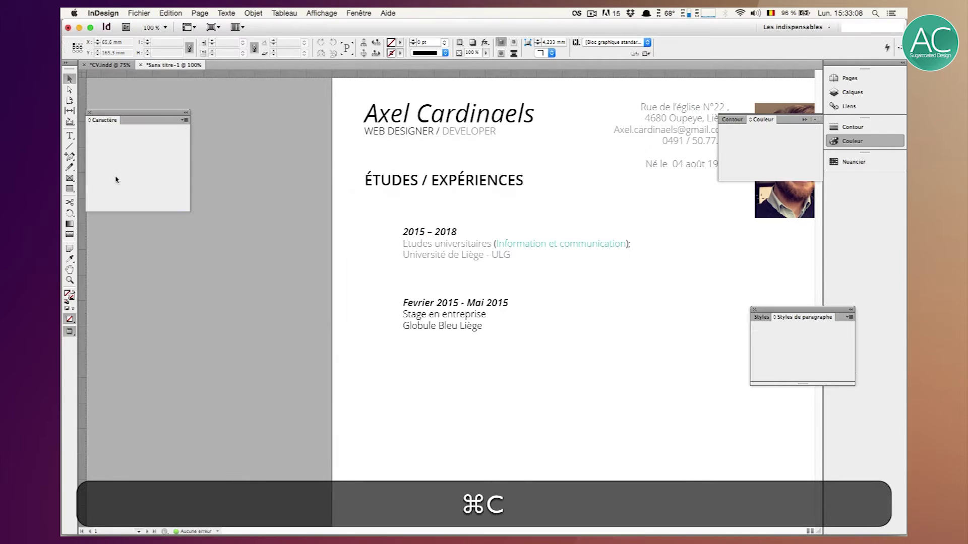
pyautogui.click(69, 136)
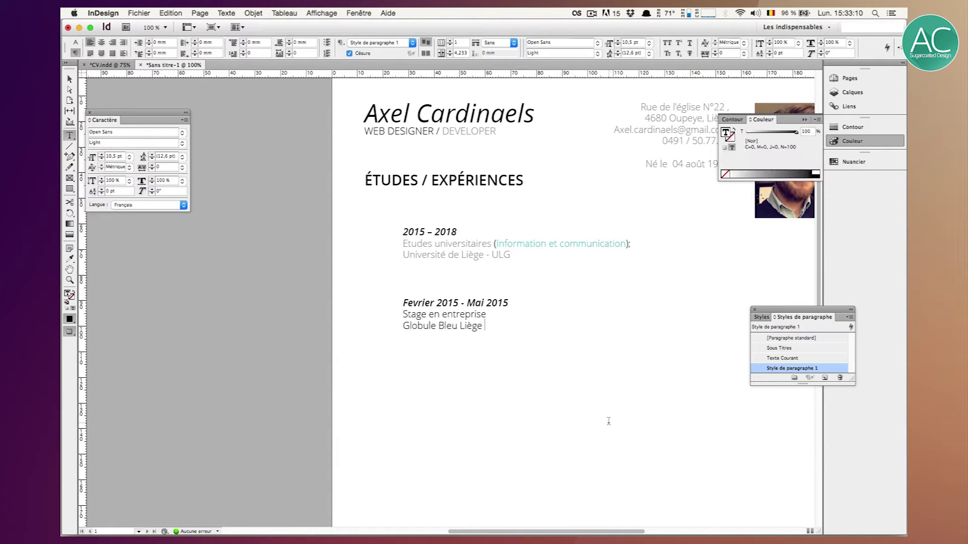
pyautogui.press('Escape')
pyautogui.scroll(-7, 511, 395)
pyautogui.scroll(4, 443, 319)
pyautogui.press('w')
pyautogui.press('t')
pyautogui.moveTo(400, 222); pyautogui.dragTo(682, 328)
pyautogui.press('super+v')
pyautogui.press('super+minus')
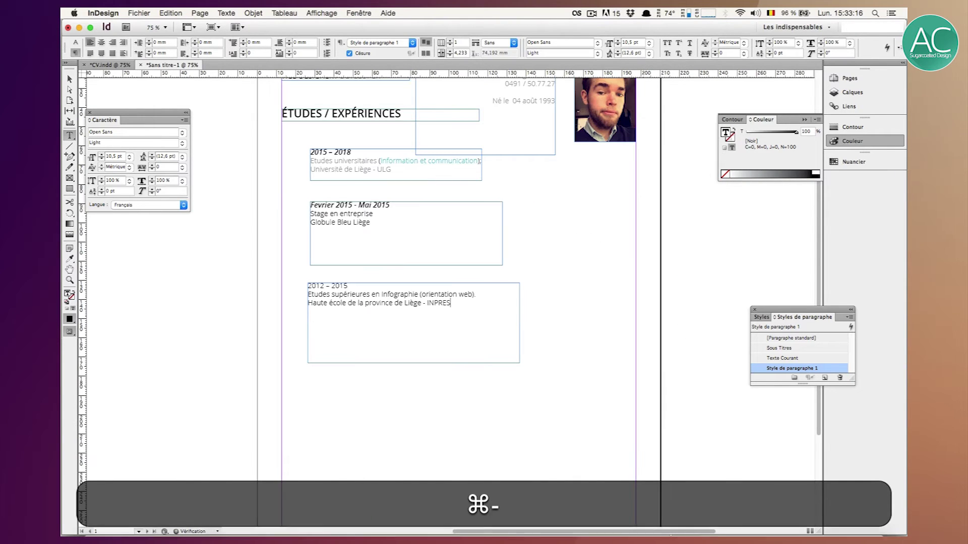
# Shorten the 2012 – 2015 studies frame and the internship frame from their lower edges, closer to their text.
pyautogui.click(69, 79)
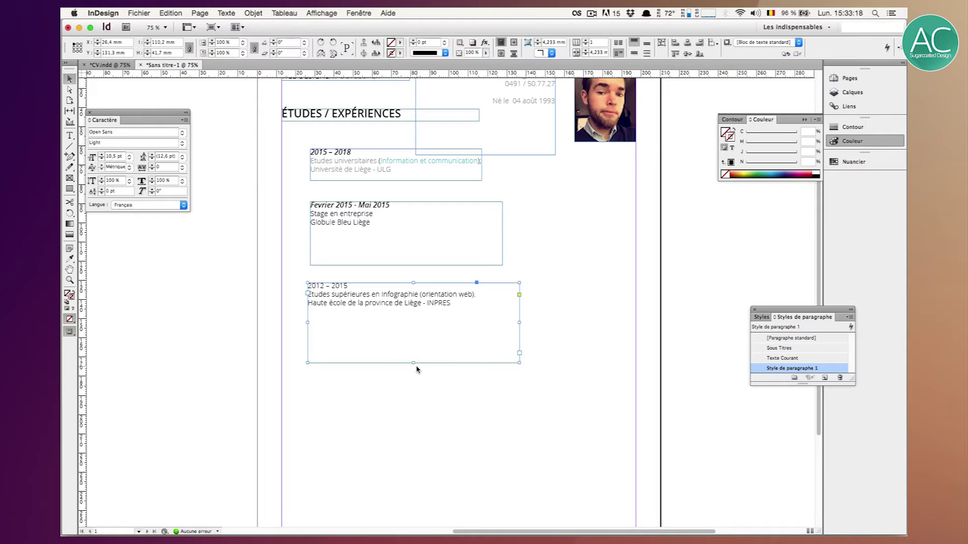
pyautogui.moveTo(413, 363); pyautogui.dragTo(411, 333)
pyautogui.click(411, 231)
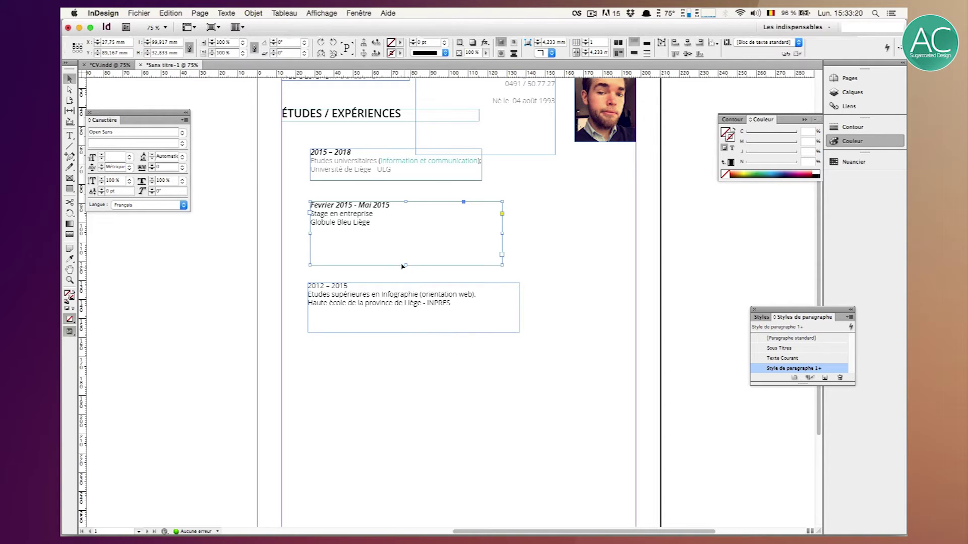
pyautogui.moveTo(405, 265); pyautogui.dragTo(404, 237)
# Switch to TextEdit and copy the 2012 – Aujourd'hui ( été ) entry, including the Banque BKCP Liège line.
pyautogui.click(599, 510)
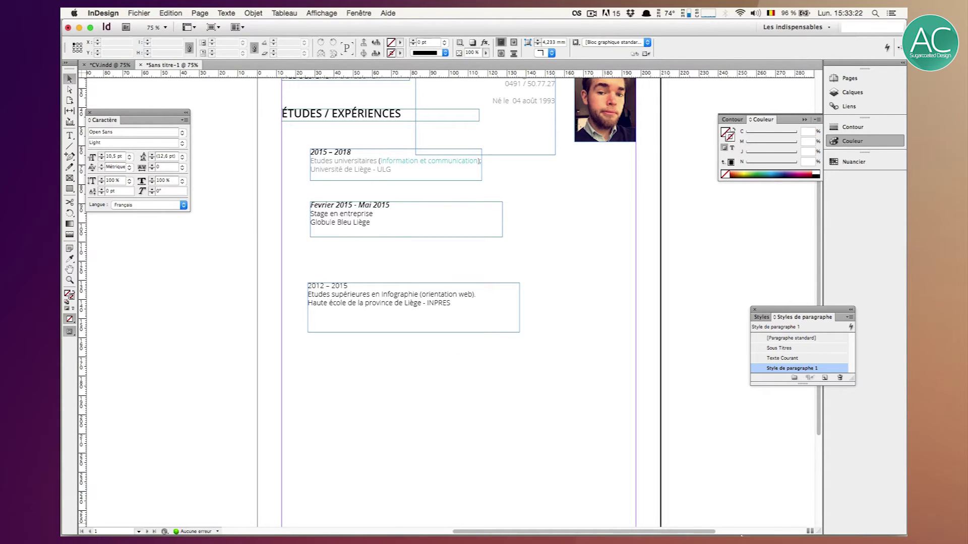
pyautogui.moveTo(710, 527)
pyautogui.click(738, 519)
pyautogui.scroll(4, 462, 281)
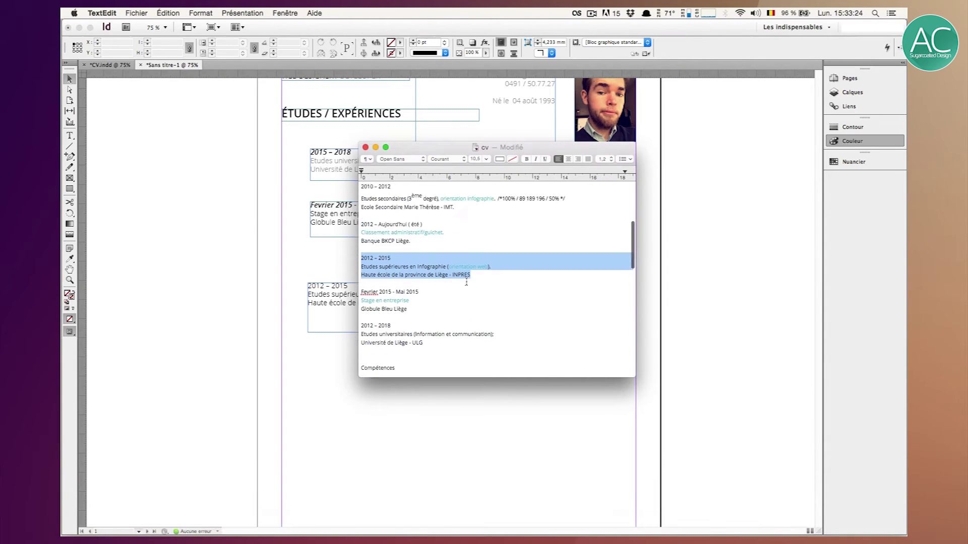
pyautogui.moveTo(453, 283); pyautogui.dragTo(331, 267)
pyautogui.press('cmd+c')
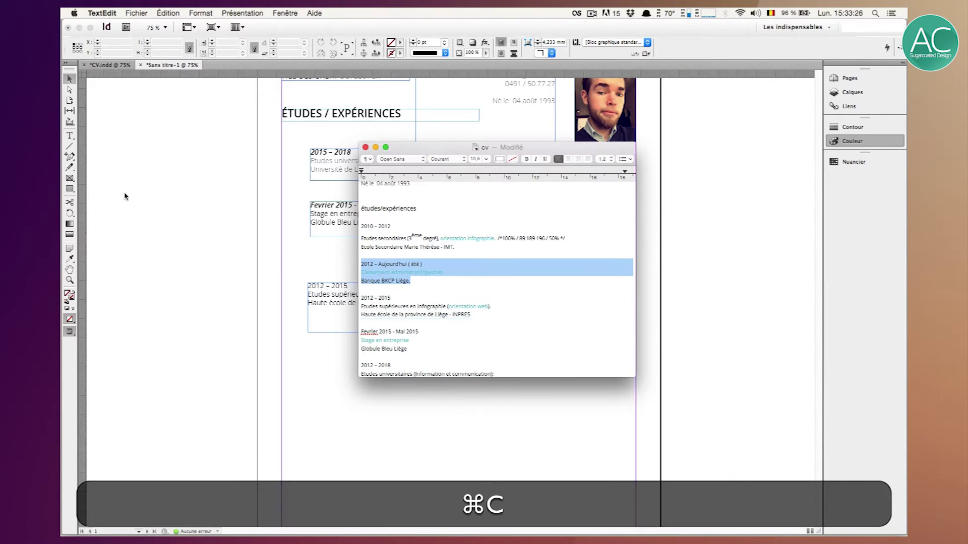
# Back in InDesign, draw a text frame about 114 x 52 mm below the 2012 – 2015 entry and paste the bank job entry into it.
pyautogui.click(71, 136)
pyautogui.moveTo(310, 355); pyautogui.dragTo(531, 454)
pyautogui.press('super+v')
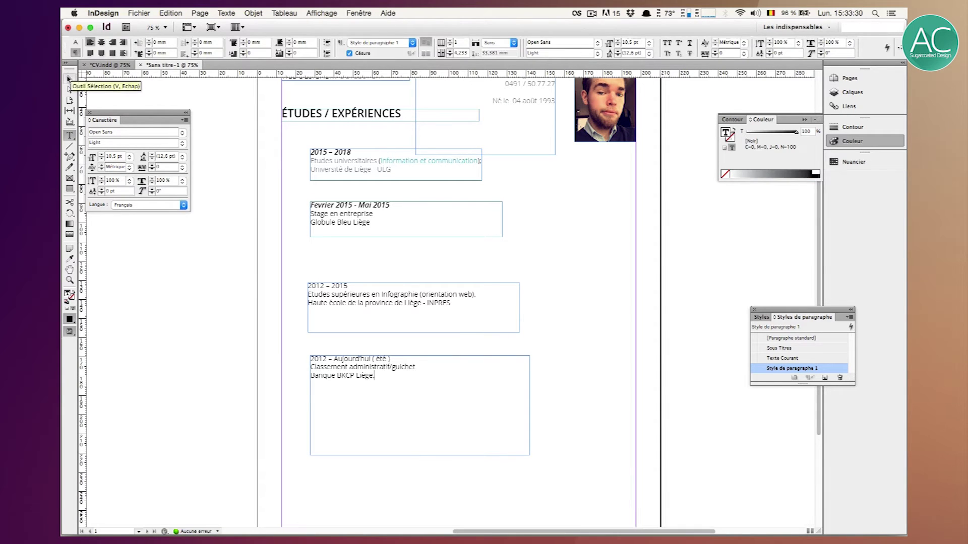
pyautogui.click(70, 79)
# Switch to TextEdit and copy the 2010 – 2012 secondary studies entry, including the Ecole Secondaire Marie Thérèse - IMT line.
pyautogui.click(739, 523)
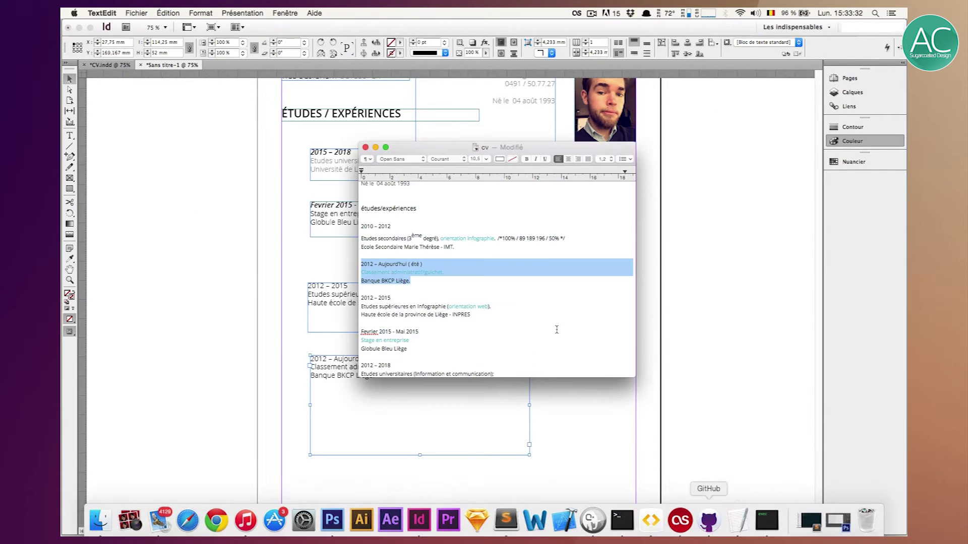
pyautogui.moveTo(492, 265); pyautogui.dragTo(335, 243)
pyautogui.press('super+c')
# Back in InDesign, draw a text frame below the bank job entry, near the page's lower margin, and paste the secondary studies entry.
pyautogui.click(336, 245)
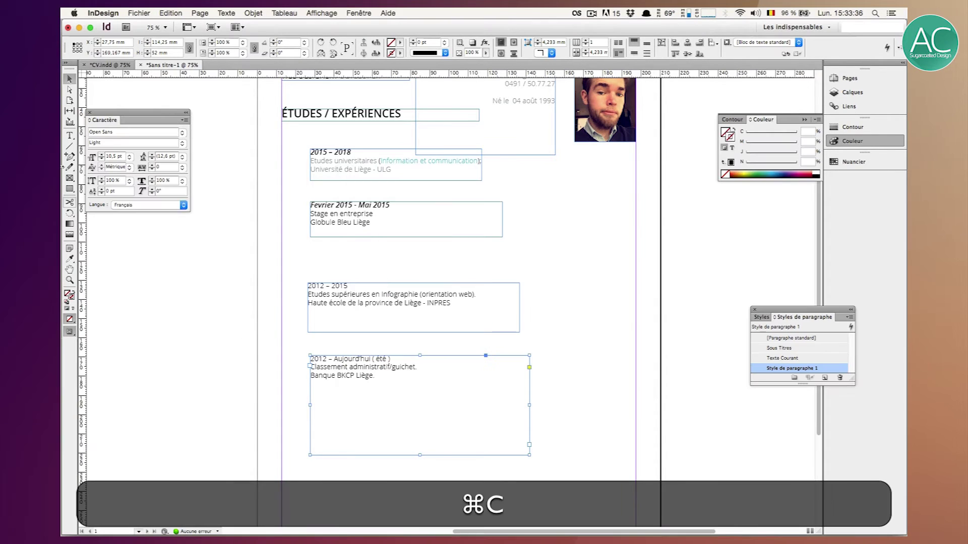
pyautogui.click(70, 135)
pyautogui.scroll(-3, 311, 269)
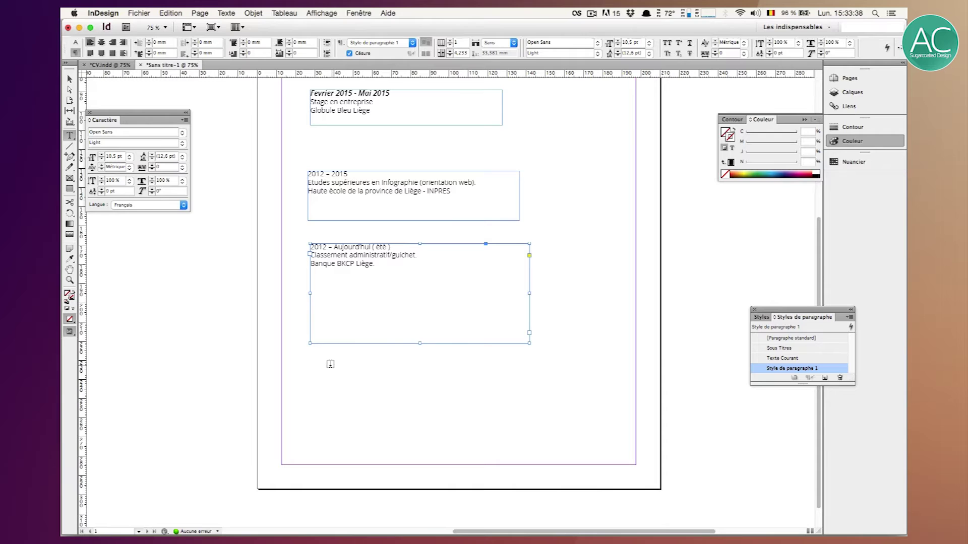
pyautogui.moveTo(313, 366); pyautogui.dragTo(553, 445)
pyautogui.press('super+v')
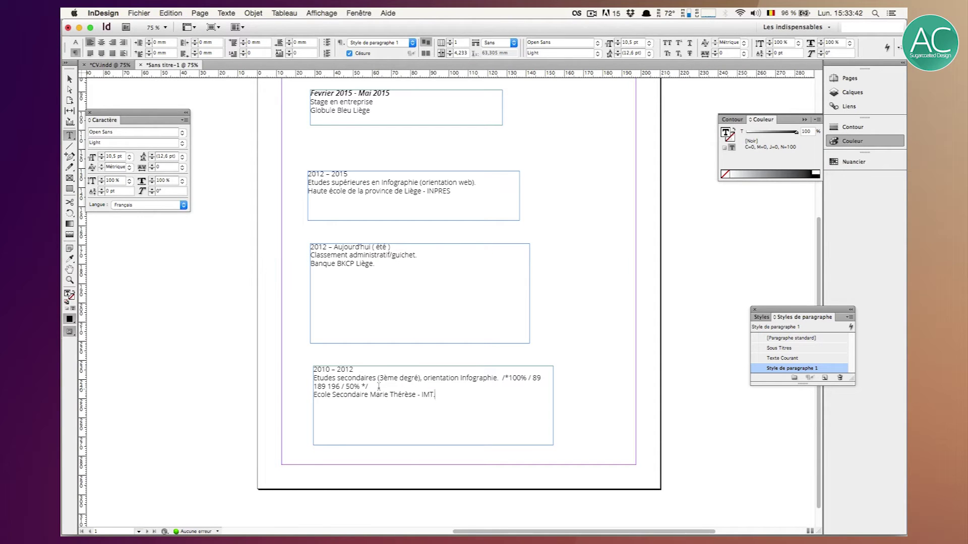
# Delete the /*100% / 89 189 196 / 50% */ note from the secondary studies entry and the semicolon after (Information et communication).
pyautogui.moveTo(371, 386); pyautogui.dragTo(501, 378)
pyautogui.press('BackSpace')
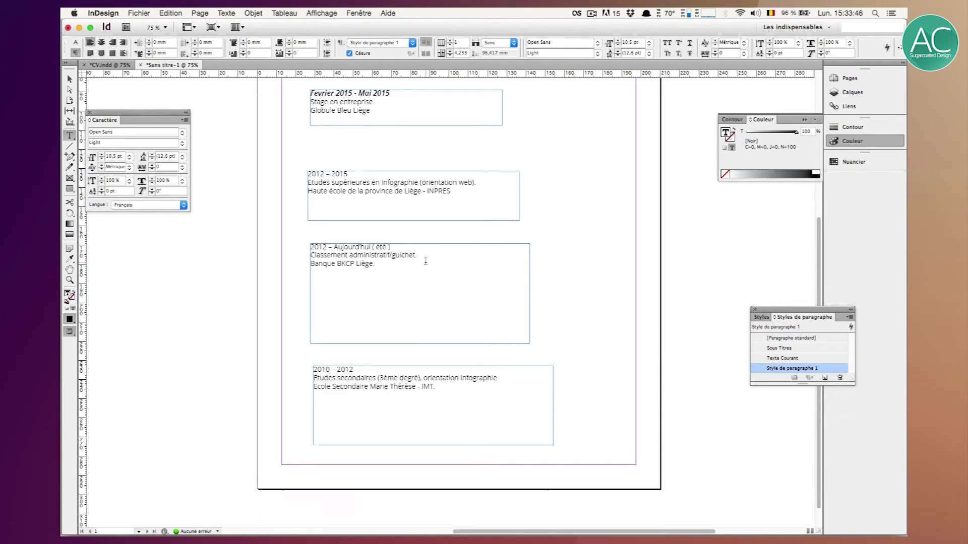
pyautogui.scroll(5, 424, 261)
pyautogui.scroll(-4, 423, 261)
pyautogui.scroll(3, 423, 261)
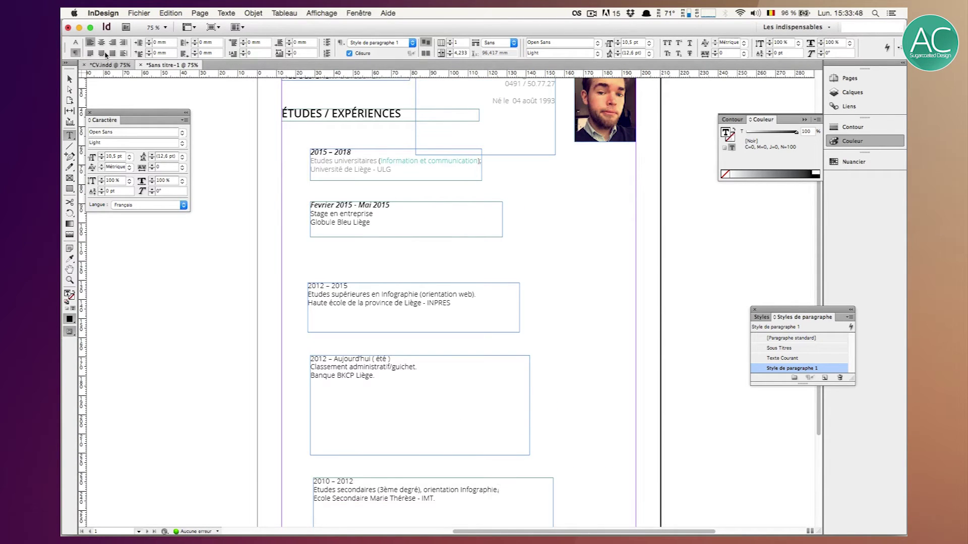
pyautogui.press('BackSpace')
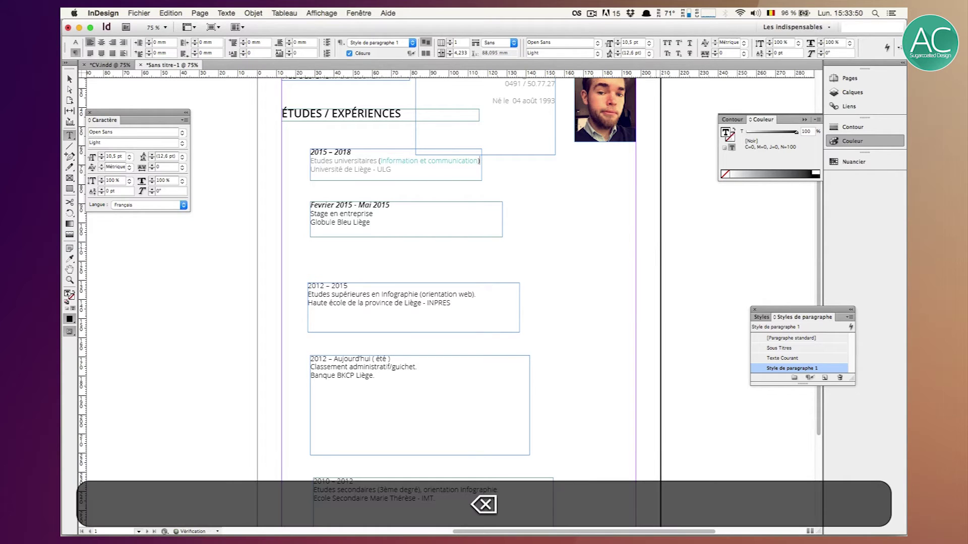
# Apply the Texte Courant paragraph style to the four entry frames below the university studies entry, then deselect them.
pyautogui.click(70, 79)
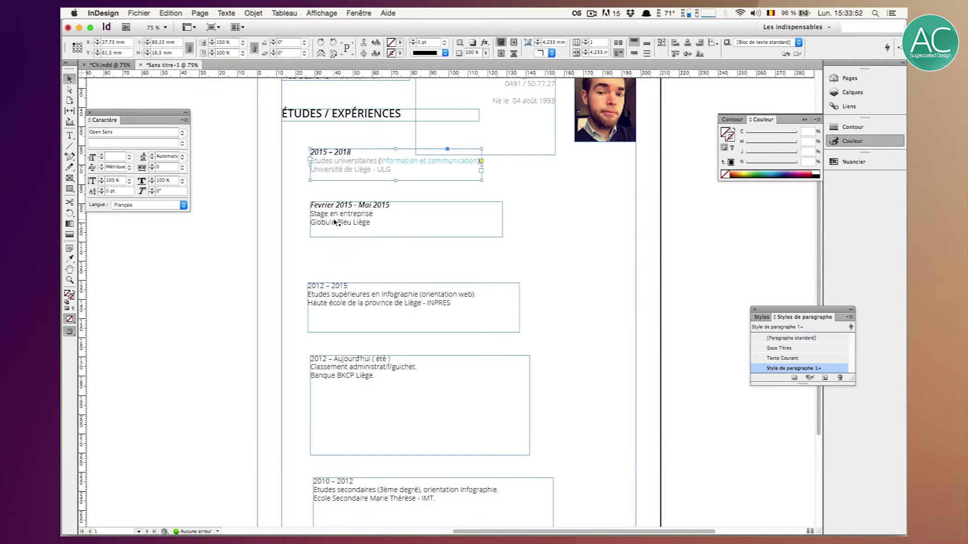
pyautogui.scroll(-2, 370, 293)
pyautogui.keyDown('shift'); pyautogui.click(361, 264); pyautogui.keyUp('shift')
pyautogui.keyDown('shift'); pyautogui.click(352, 331); pyautogui.keyUp('shift')
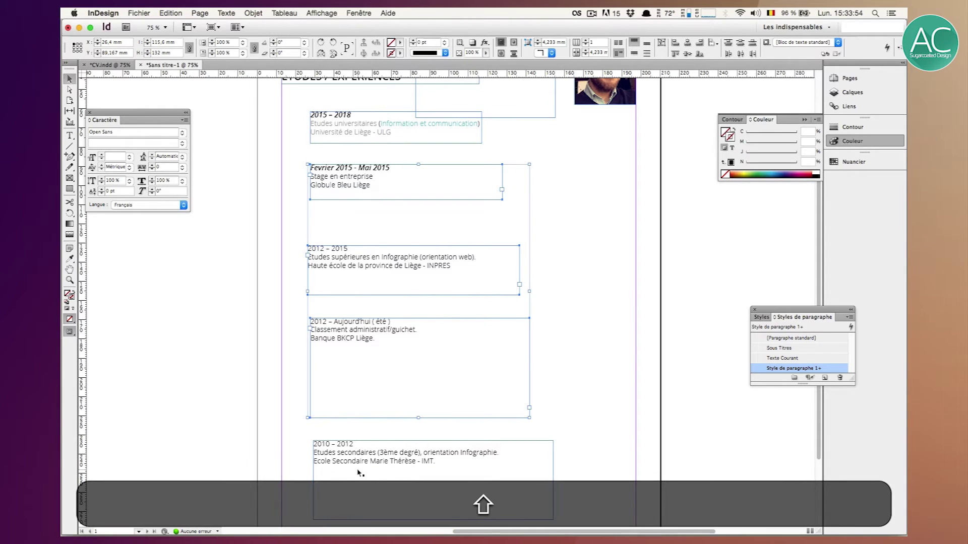
pyautogui.keyDown('shift'); pyautogui.click(357, 465); pyautogui.keyUp('shift')
pyautogui.click(782, 358)
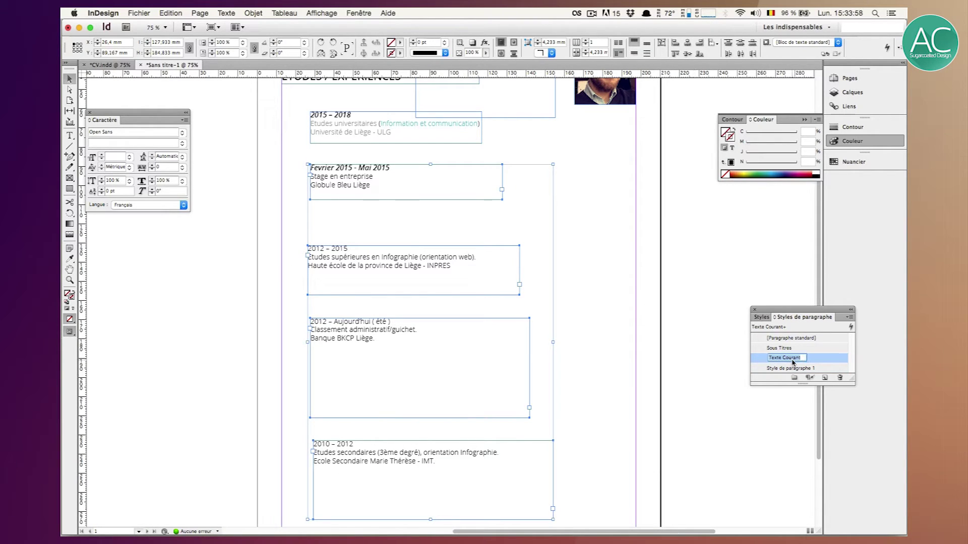
pyautogui.click(250, 248)
# Copy the 2015 – 2018 line's date formatting onto the 2012 – 2015, 2012 – Aujourd'hui ( été ) and 2010 – 2012 lines with the Eyedropper.
pyautogui.scroll(2, 245, 226)
pyautogui.click(70, 136)
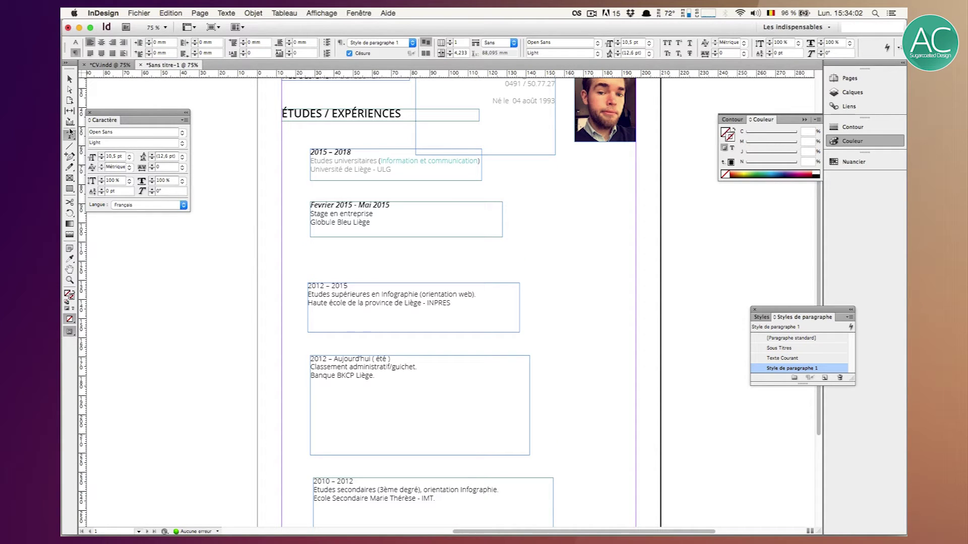
pyautogui.click(70, 258)
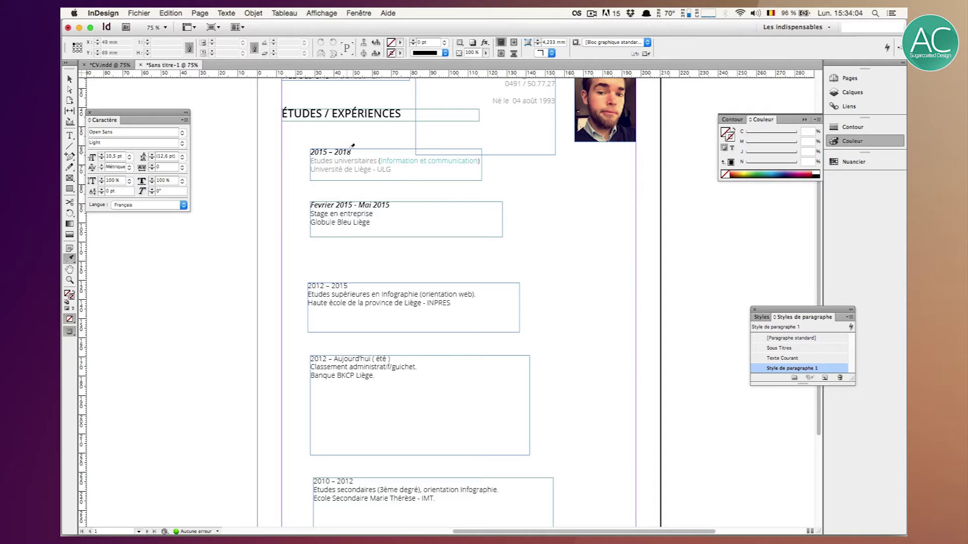
pyautogui.click(382, 373)
pyautogui.moveTo(347, 287); pyautogui.dragTo(281, 282)
pyautogui.moveTo(388, 357); pyautogui.dragTo(310, 359)
pyautogui.scroll(-5, 303, 287)
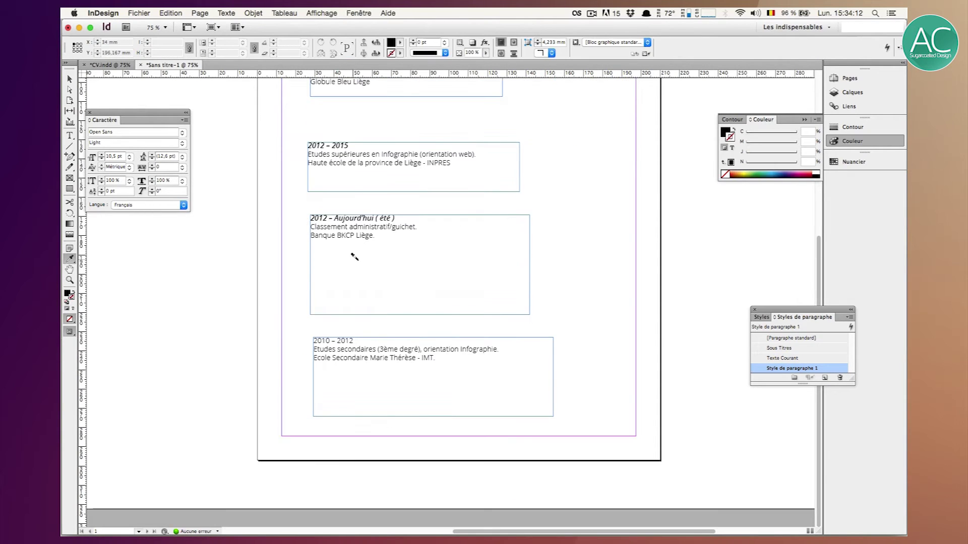
pyautogui.moveTo(357, 339); pyautogui.dragTo(285, 340)
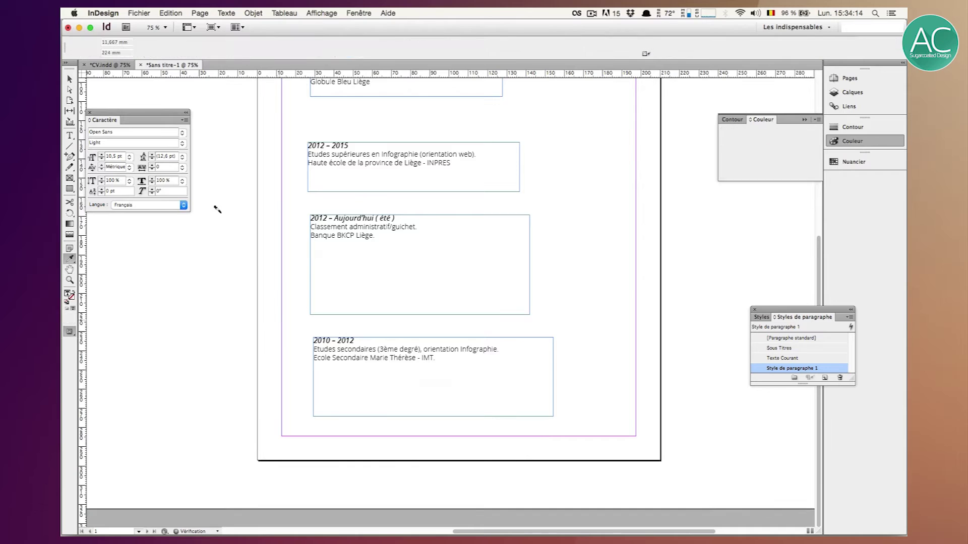
# Sample the teal Information et communication text with the Eyedropper and apply it to orientation web and Classement administratif/guichet.
pyautogui.scroll(9, 249, 254)
pyautogui.scroll(-9, 318, 339)
pyautogui.scroll(5, 315, 306)
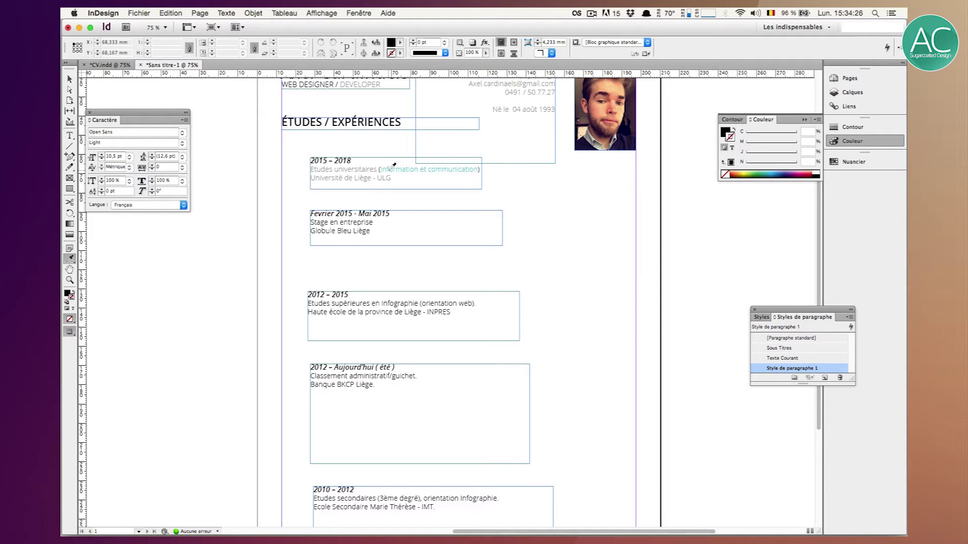
pyautogui.click(384, 168)
pyautogui.scroll(1, 373, 227)
pyautogui.scroll(-1, 373, 227)
pyautogui.scroll(2, 373, 229)
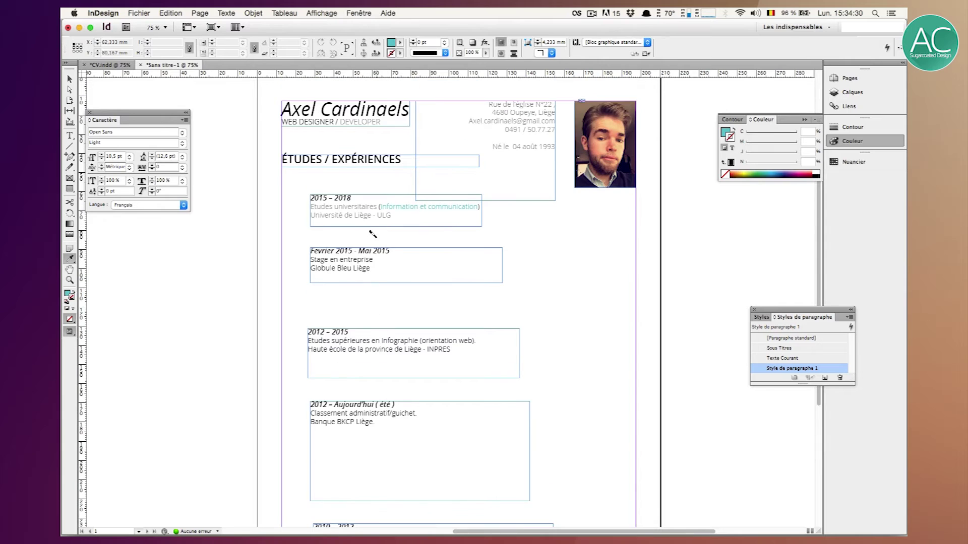
pyautogui.scroll(-2, 376, 252)
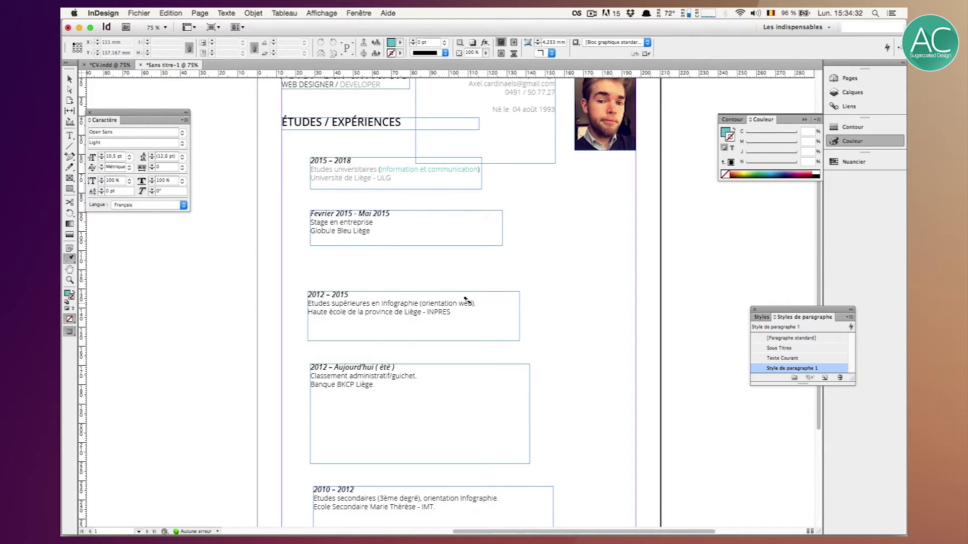
pyautogui.moveTo(467, 301); pyautogui.dragTo(418, 302)
pyautogui.scroll(-2, 418, 255)
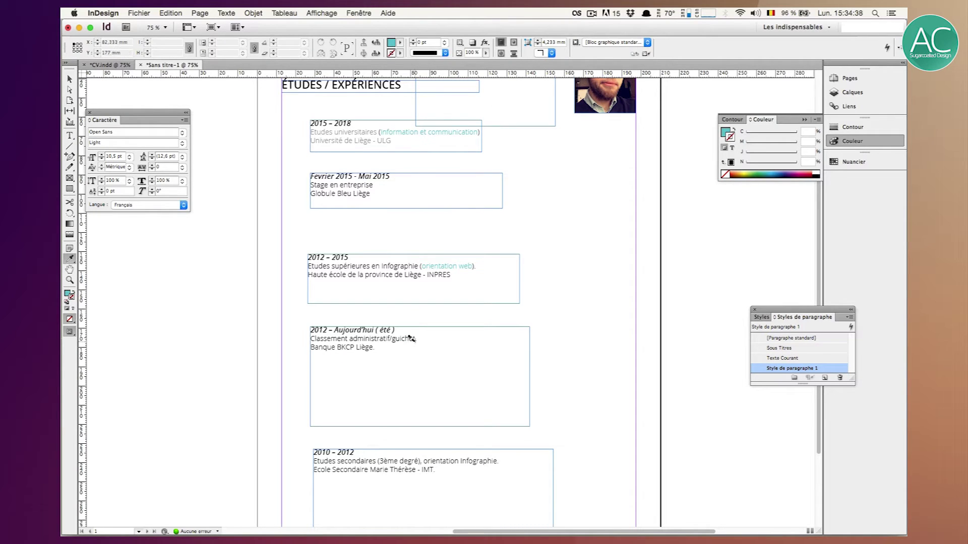
pyautogui.moveTo(412, 336); pyautogui.dragTo(272, 335)
# Apply the sampled teal formatting to orientation Infographie in the secondary studies entry and to Stage en entreprise in the internship entry.
pyautogui.scroll(-5, 353, 283)
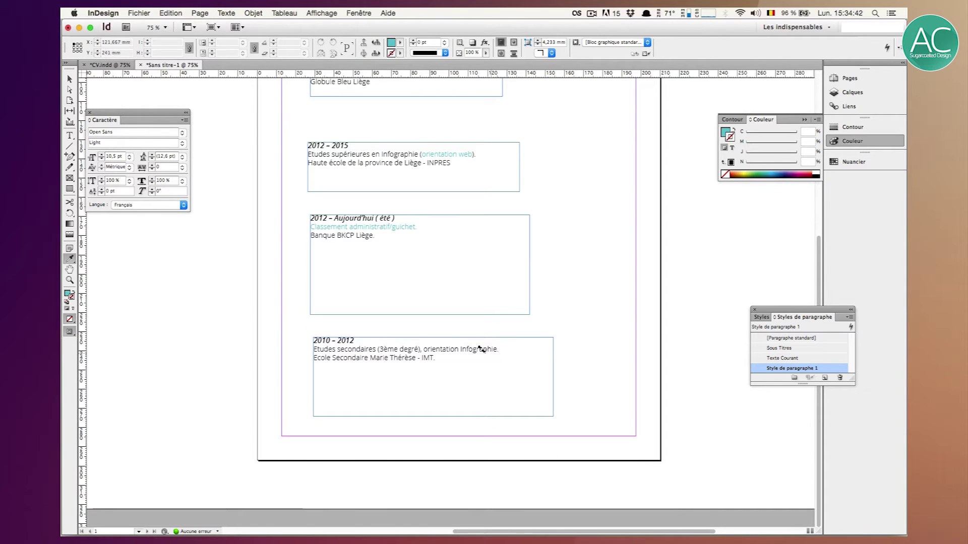
pyautogui.moveTo(493, 346); pyautogui.dragTo(417, 347)
pyautogui.scroll(5, 350, 240)
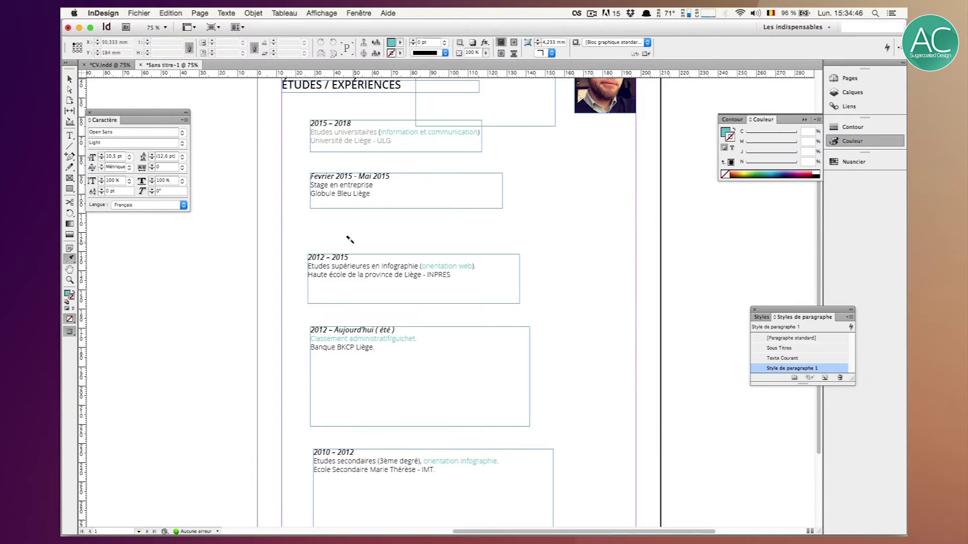
pyautogui.moveTo(372, 184); pyautogui.dragTo(274, 180)
pyautogui.click(70, 80)
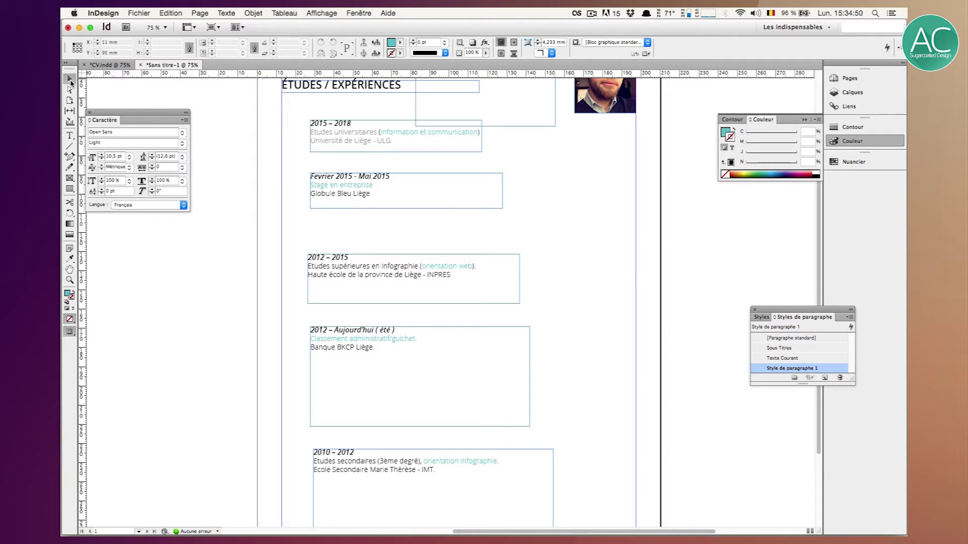
# Apply the grey light text formatting with the Eyedropper to Globule Bleu Liège and to the black text of the 2012 – 2015 entry.
pyautogui.click(71, 260)
pyautogui.click(360, 202)
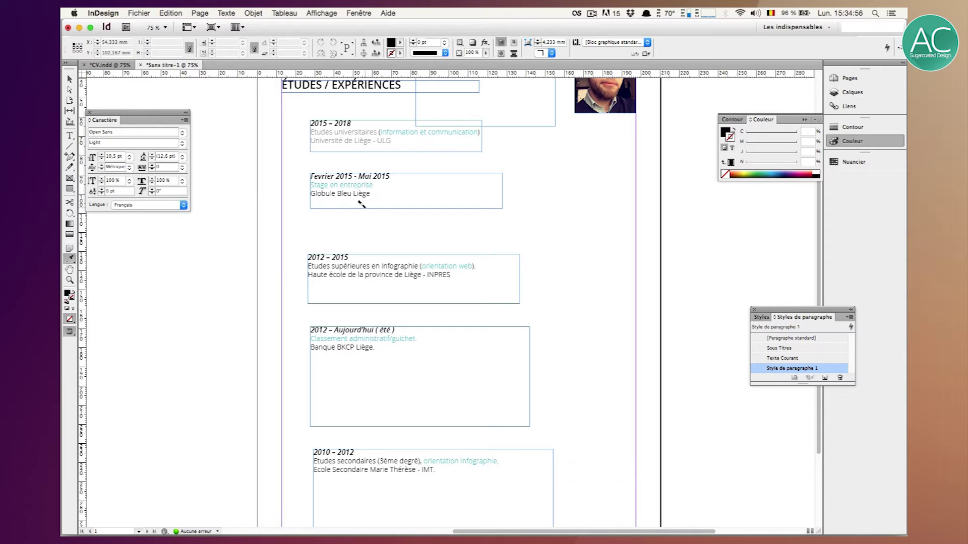
pyautogui.moveTo(370, 194); pyautogui.dragTo(276, 190)
pyautogui.moveTo(412, 264); pyautogui.dragTo(302, 261)
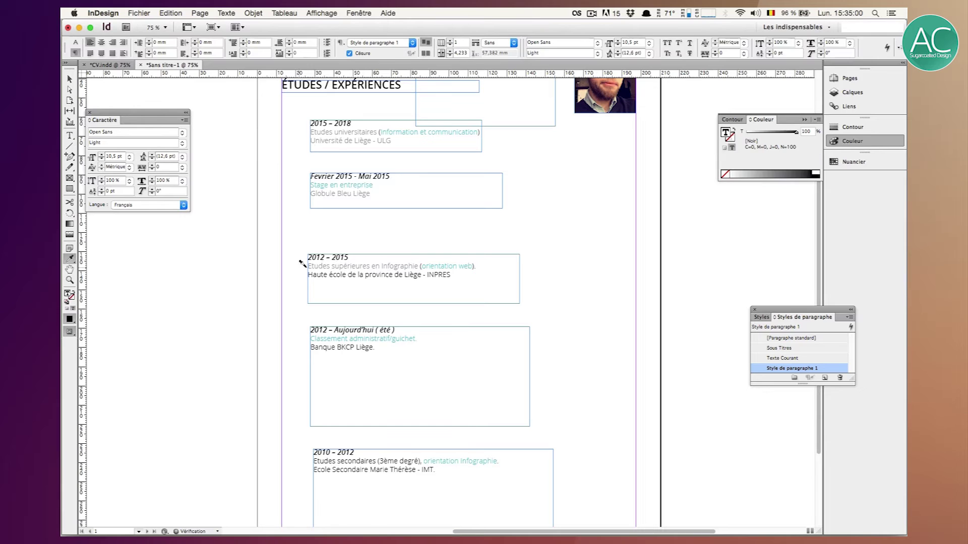
pyautogui.moveTo(451, 274); pyautogui.dragTo(298, 272)
pyautogui.moveTo(473, 264); pyautogui.dragTo(418, 265)
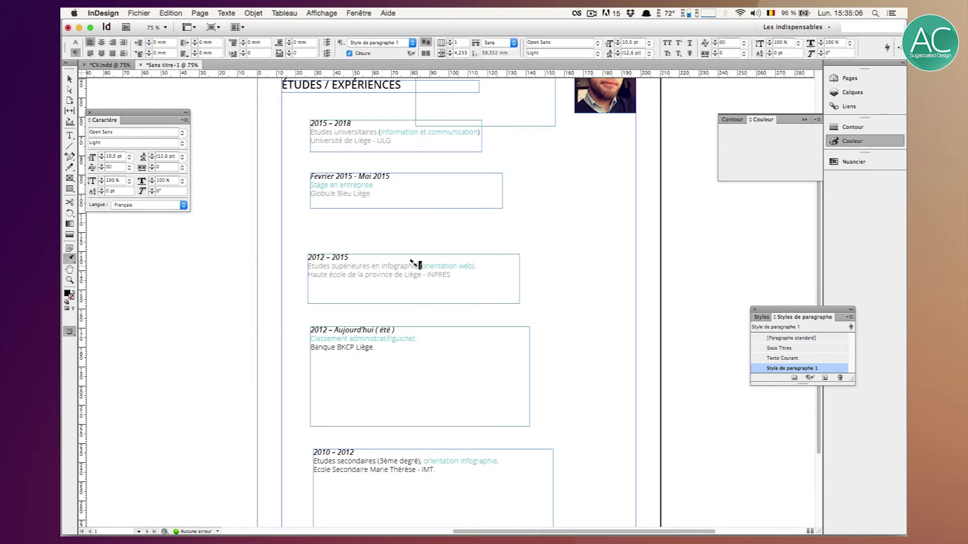
# Apply the same grey formatting to Banque BKCP Liège, Etudes secondaires (3ème degré) and Ecole Secondaire Marie Thérèse - IMT.
pyautogui.scroll(-4, 429, 210)
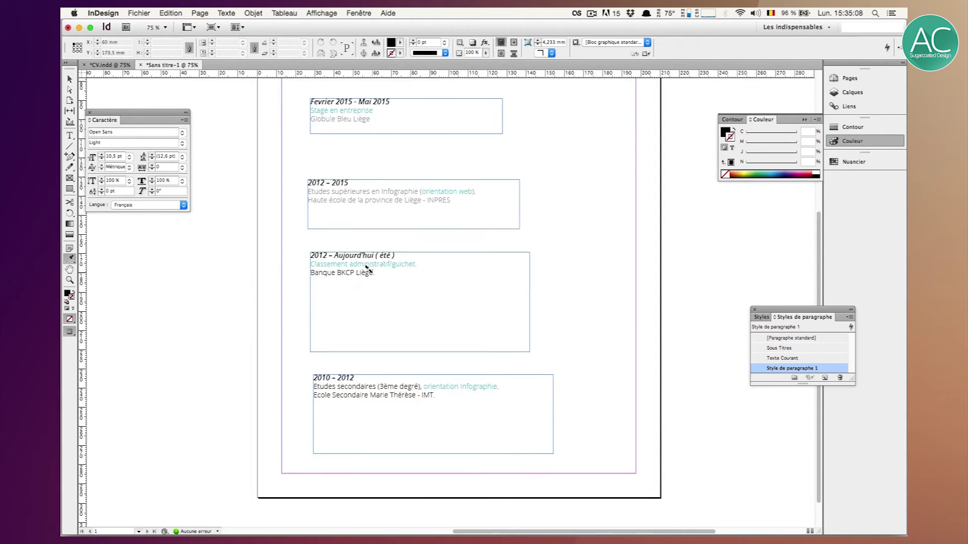
pyautogui.moveTo(373, 273); pyautogui.dragTo(255, 281)
pyautogui.moveTo(420, 394); pyautogui.dragTo(295, 391)
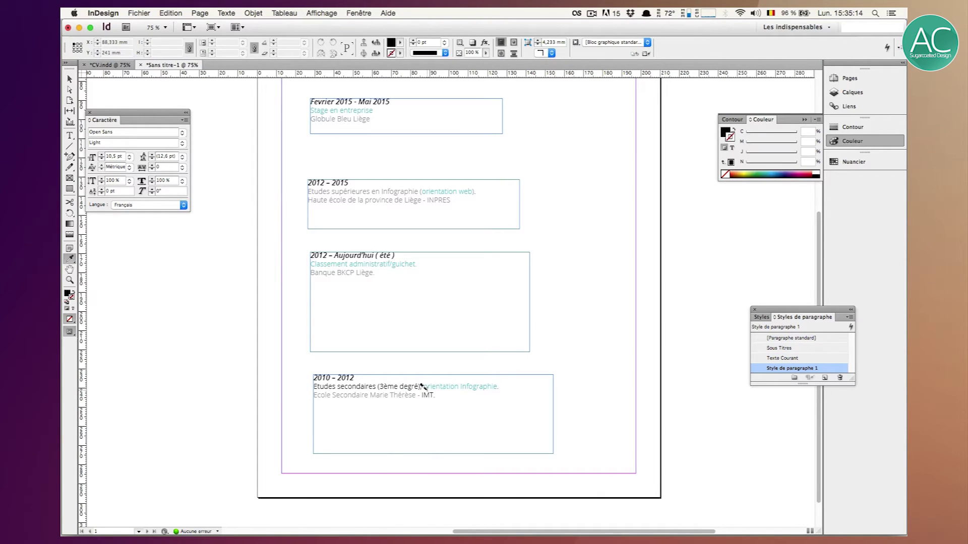
pyautogui.moveTo(436, 395); pyautogui.dragTo(307, 383)
pyautogui.press('v')
# Select all five timeline entry text frames and fit the frames to their content.
pyautogui.scroll(5, 250, 213)
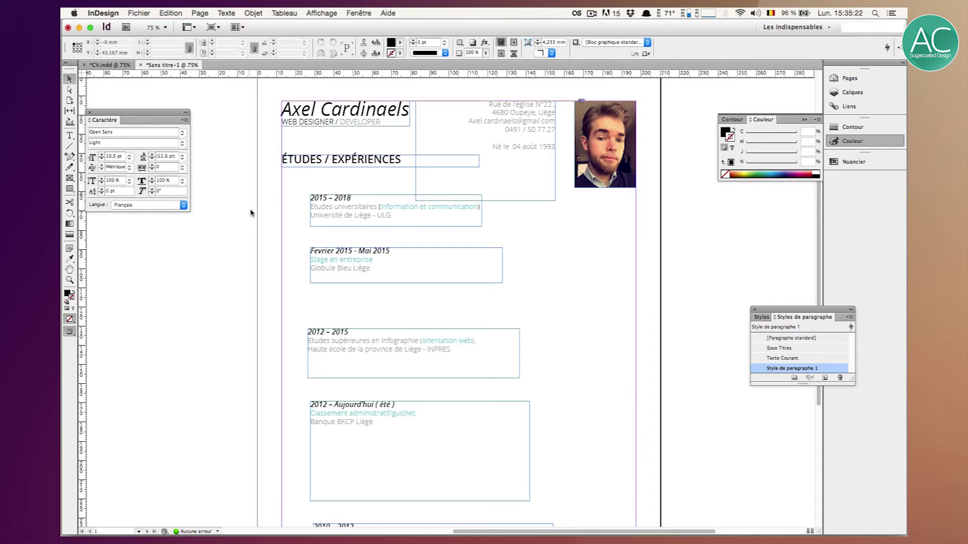
pyautogui.click(381, 210)
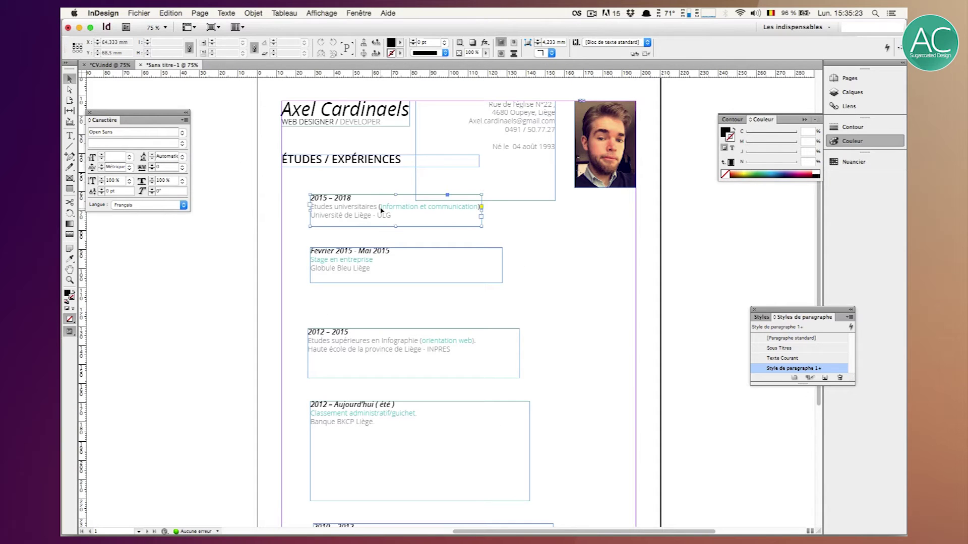
pyautogui.keyDown('shift'); pyautogui.click(353, 261); pyautogui.keyUp('shift')
pyautogui.keyDown('shift'); pyautogui.click(355, 344); pyautogui.keyUp('shift')
pyautogui.keyDown('shift'); pyautogui.click(350, 422); pyautogui.keyUp('shift')
pyautogui.scroll(-6, 351, 356)
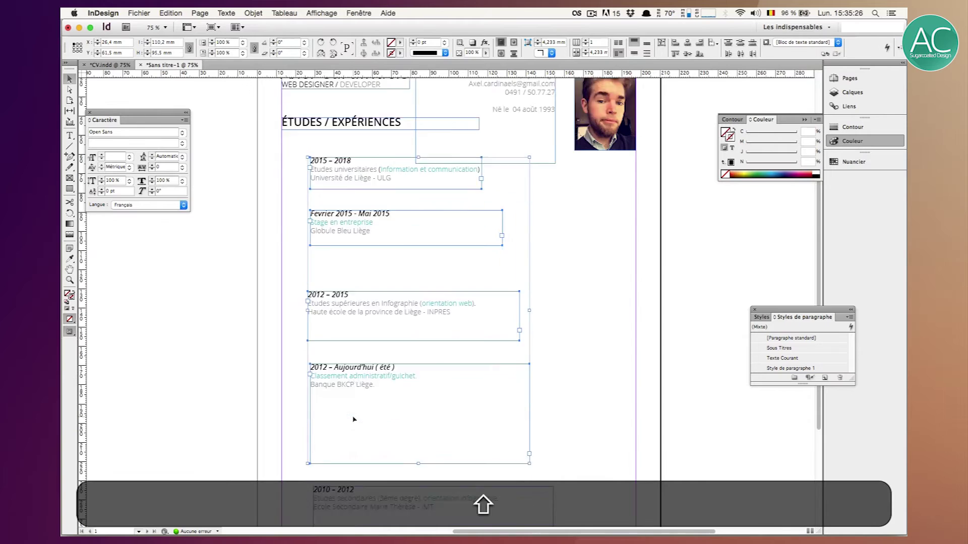
pyautogui.keyDown('shift'); pyautogui.click(351, 356); pyautogui.keyUp('shift')
pyautogui.rightClick(351, 356)
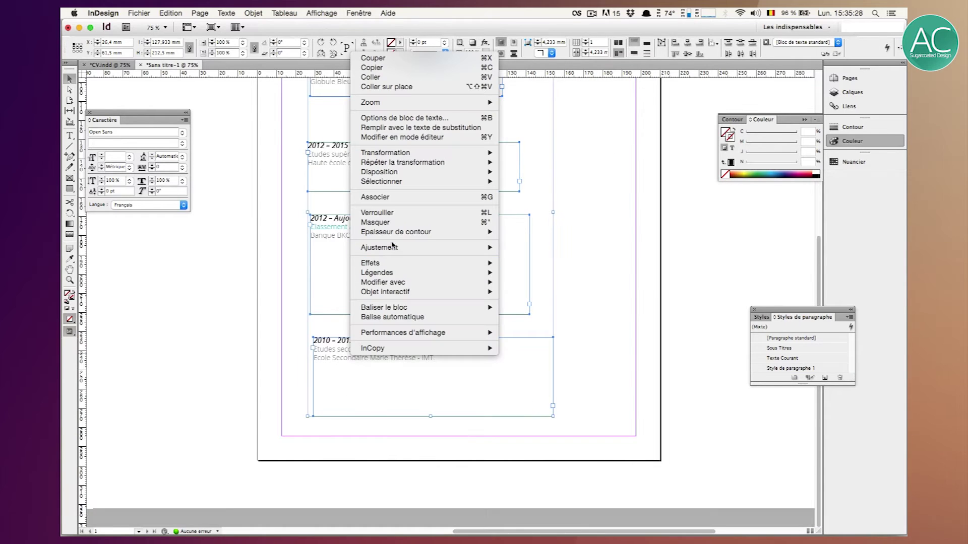
pyautogui.moveTo(484, 248)
pyautogui.click(534, 250)
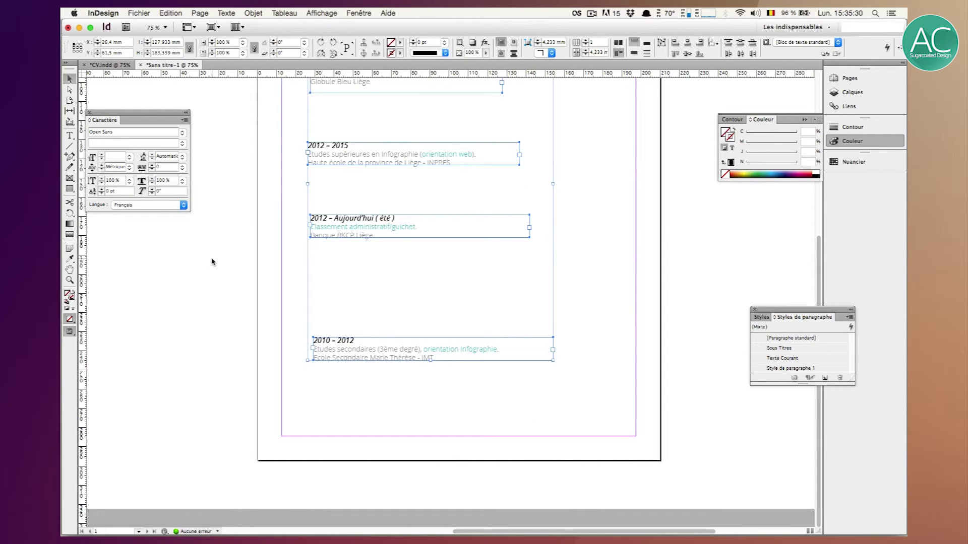
# Narrow the 2012 – Aujourd'hui ( été ) text frame to about 58 mm wide, close to its text.
pyautogui.click(397, 259)
pyautogui.click(402, 233)
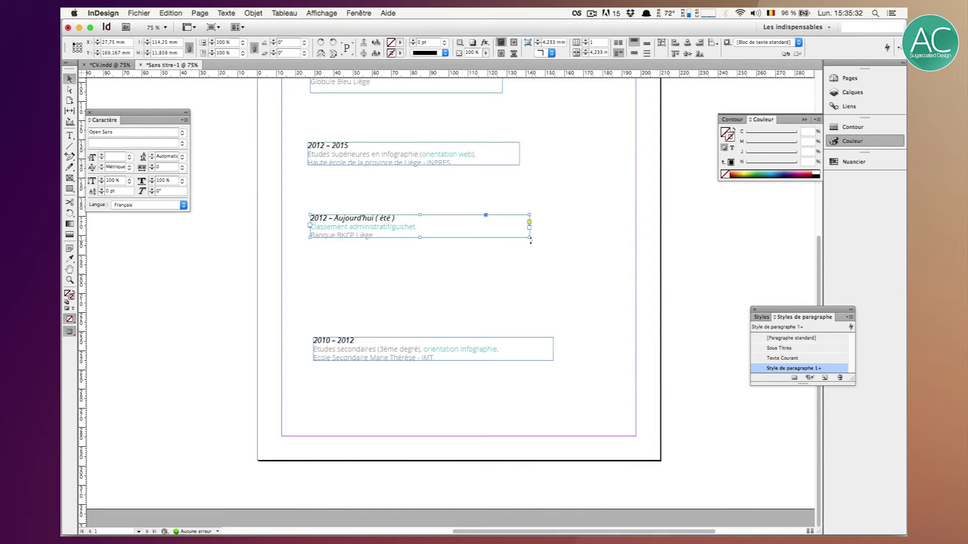
pyautogui.moveTo(532, 240); pyautogui.dragTo(429, 242)
pyautogui.press('super+z')
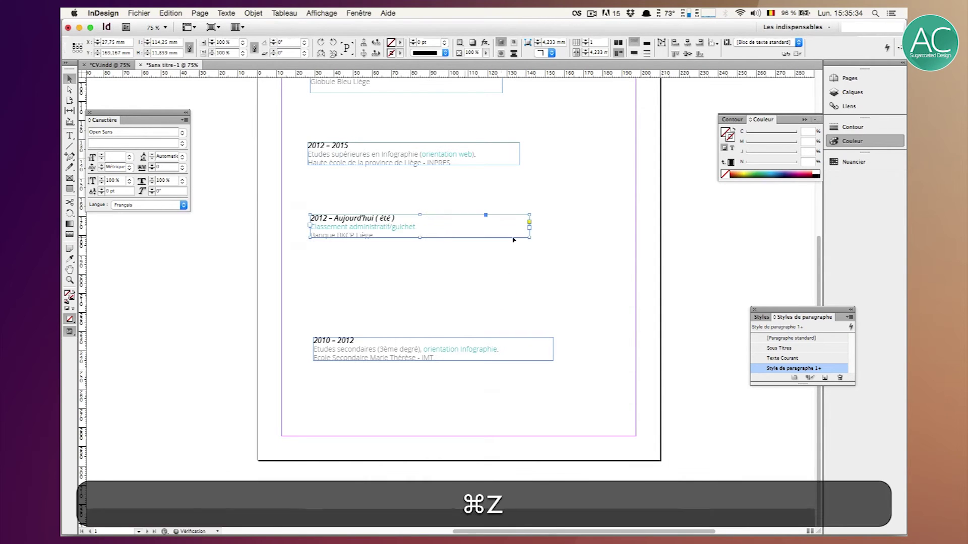
pyautogui.moveTo(532, 240); pyautogui.dragTo(440, 232)
pyautogui.press('super+z')
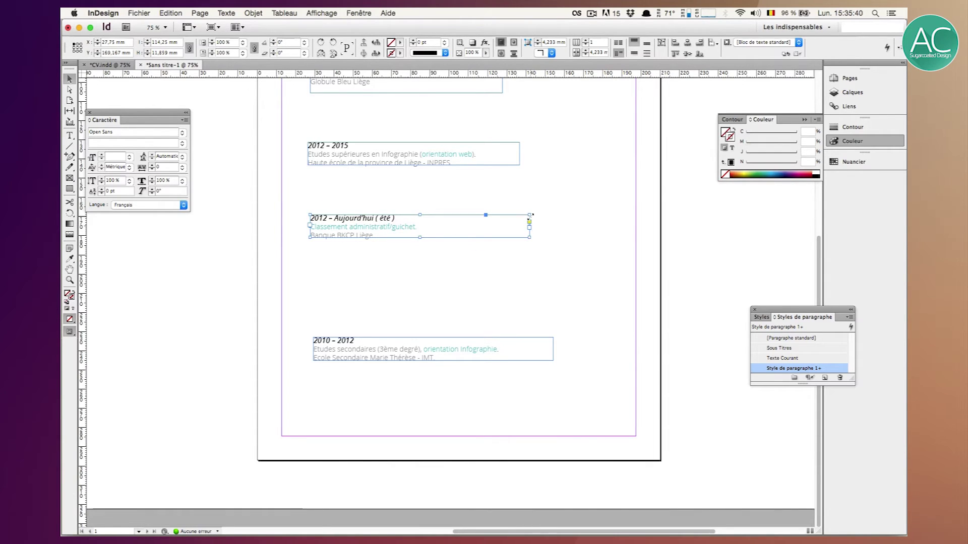
pyautogui.moveTo(533, 215); pyautogui.dragTo(422, 215)
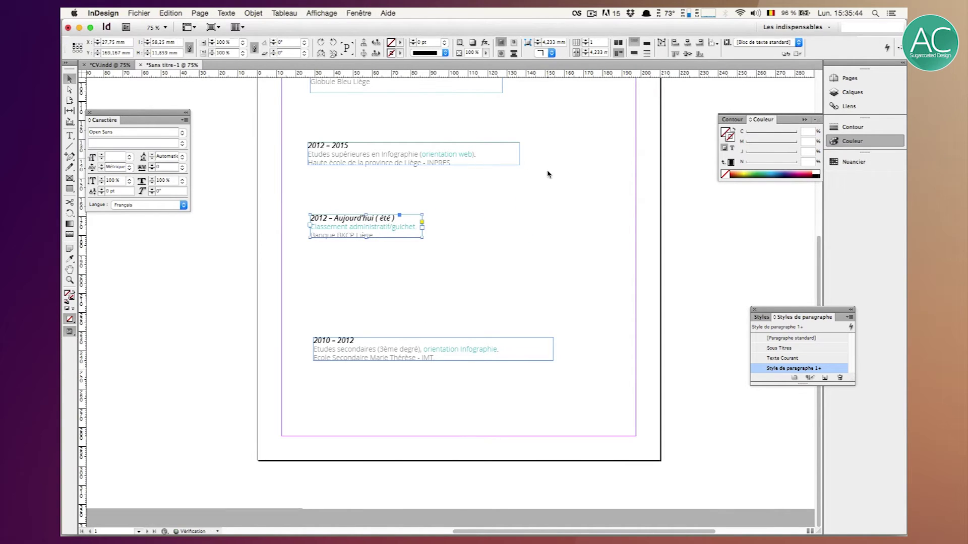
# Narrow the 2012 – 2015 frame to about 91 mm wide and resize the 2010 – 2012 frame to about 98 × 13 mm.
pyautogui.click(517, 165)
pyautogui.moveTo(519, 165); pyautogui.dragTo(482, 165)
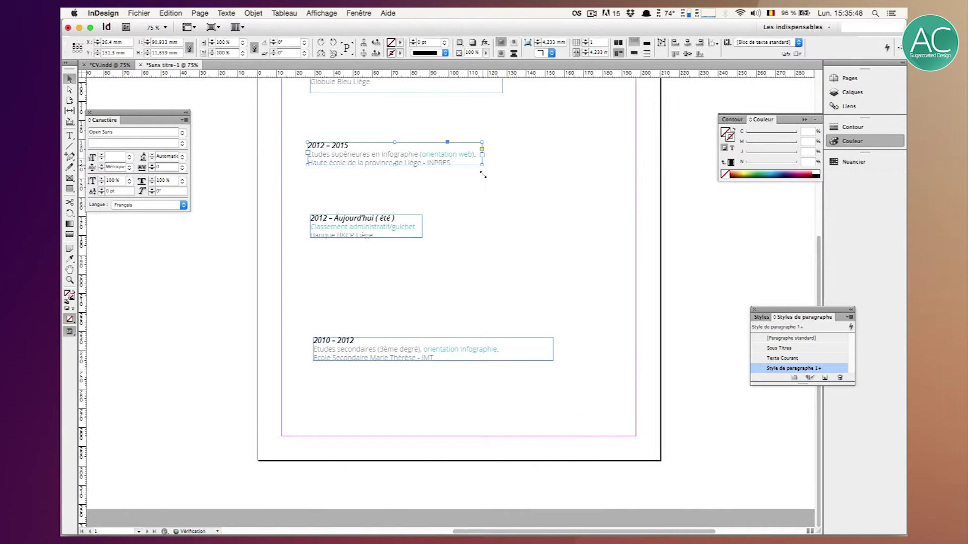
pyautogui.click(550, 361)
pyautogui.moveTo(555, 361); pyautogui.dragTo(502, 362)
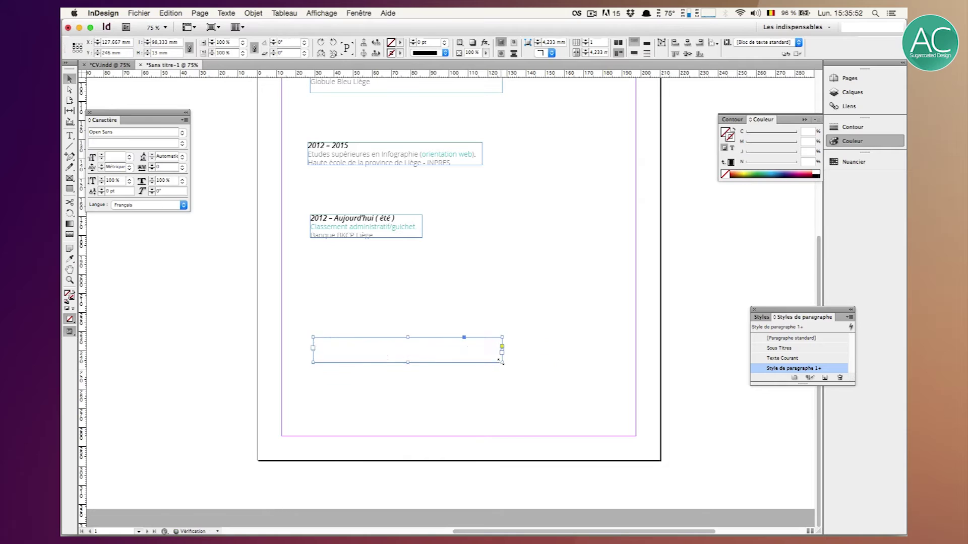
# Extend the 2012 – Aujourd'hui ( été ) frame to 13 mm high and narrow the Fevrier 2015 - Mai 2015 frame to about 45 mm.
pyautogui.click(373, 237)
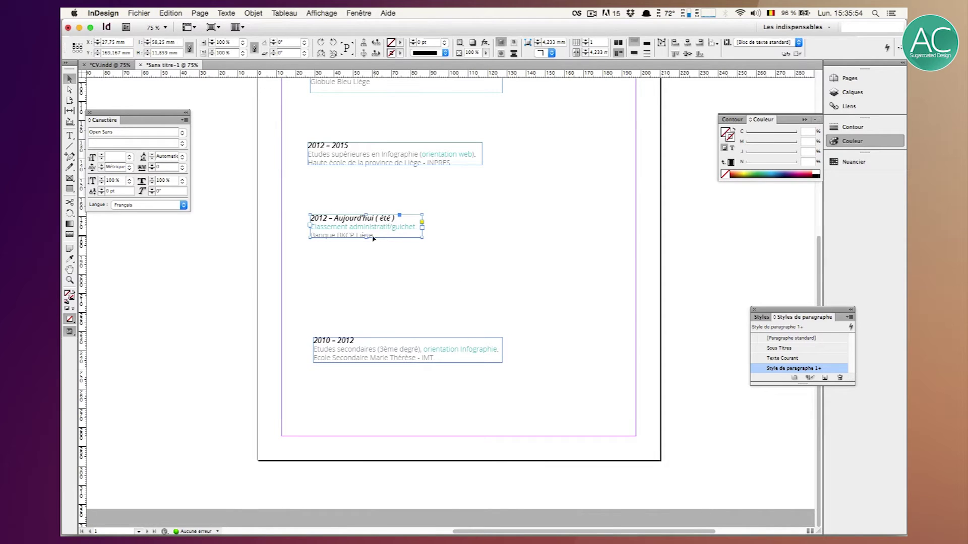
pyautogui.moveTo(367, 237); pyautogui.dragTo(367, 239)
pyautogui.press('w')
pyautogui.scroll(5, 464, 274)
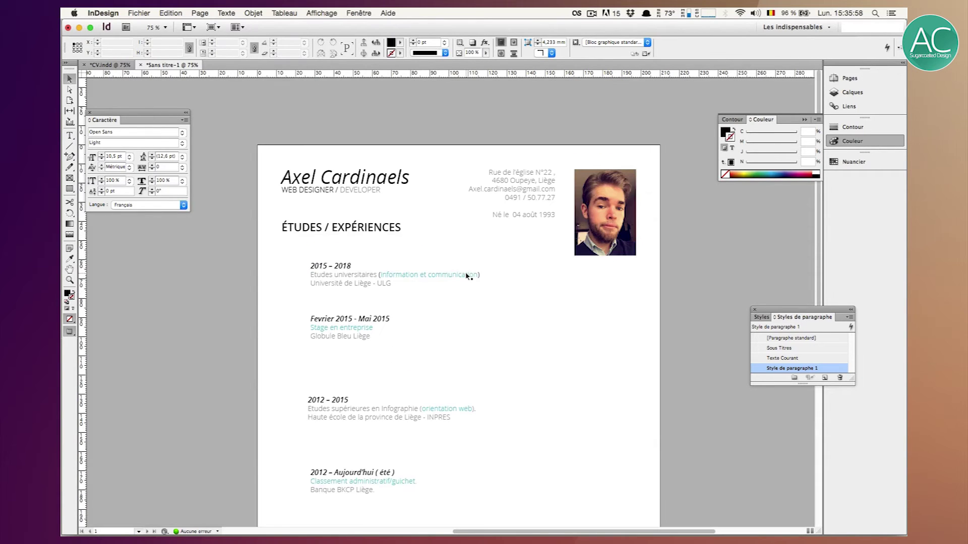
pyautogui.press('w')
pyautogui.click(386, 336)
pyautogui.moveTo(502, 347); pyautogui.dragTo(396, 346)
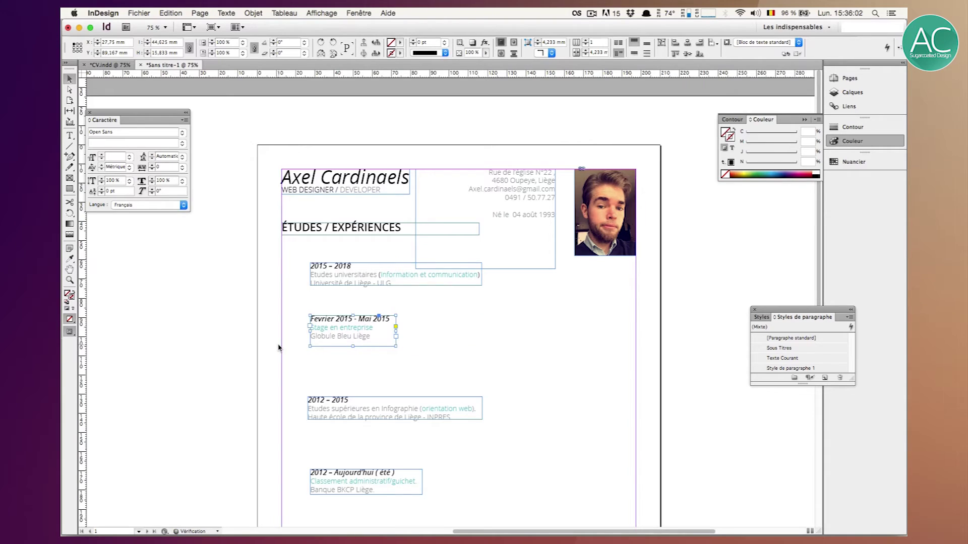
# Select all five timeline entry frames in preview mode and align their left edges.
pyautogui.press('w')
pyautogui.keyDown('shift'); pyautogui.click(346, 278); pyautogui.keyUp('shift')
pyautogui.keyDown('shift'); pyautogui.click(330, 412); pyautogui.keyUp('shift')
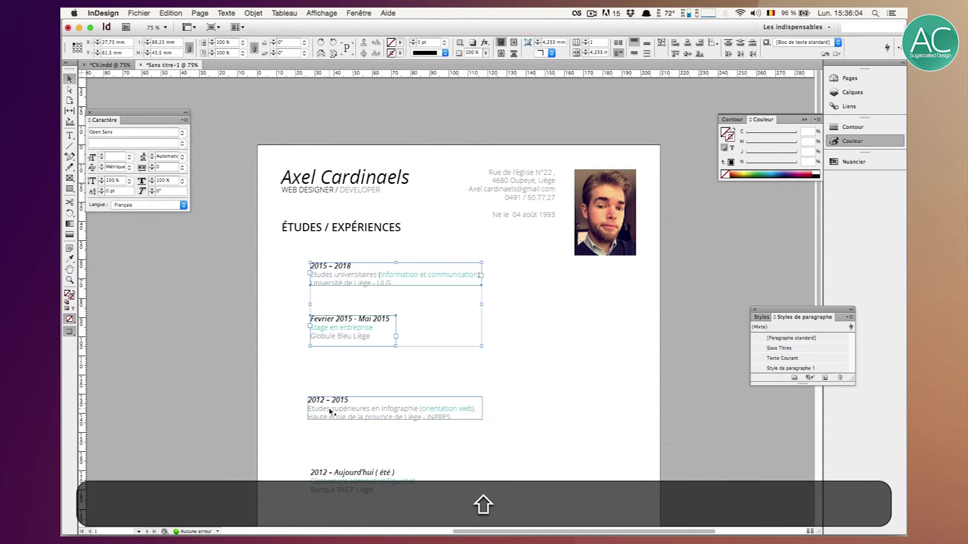
pyautogui.scroll(-5, 330, 412)
pyautogui.keyDown('shift'); pyautogui.click(333, 265); pyautogui.keyUp('shift')
pyautogui.keyDown('shift'); pyautogui.click(342, 389); pyautogui.keyUp('shift')
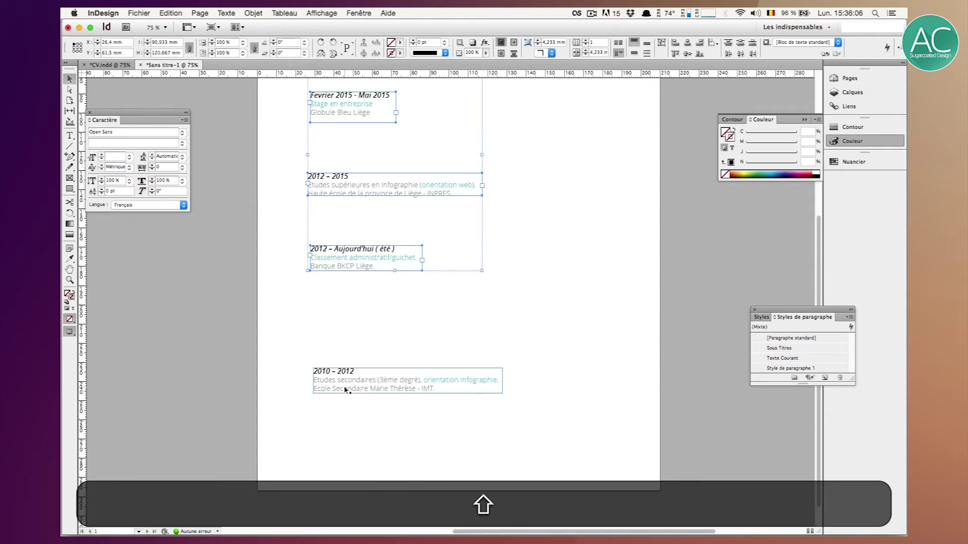
pyautogui.click(674, 43)
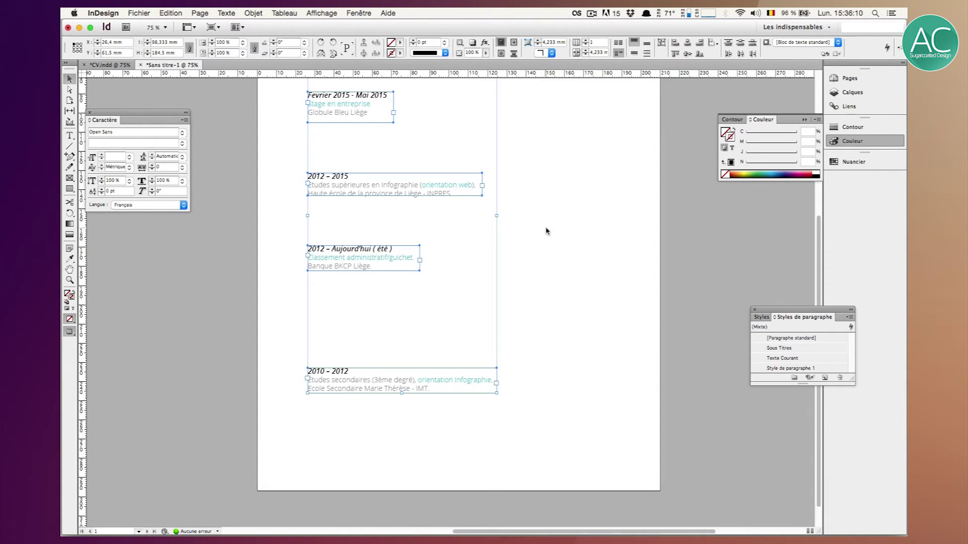
pyautogui.click(356, 12)
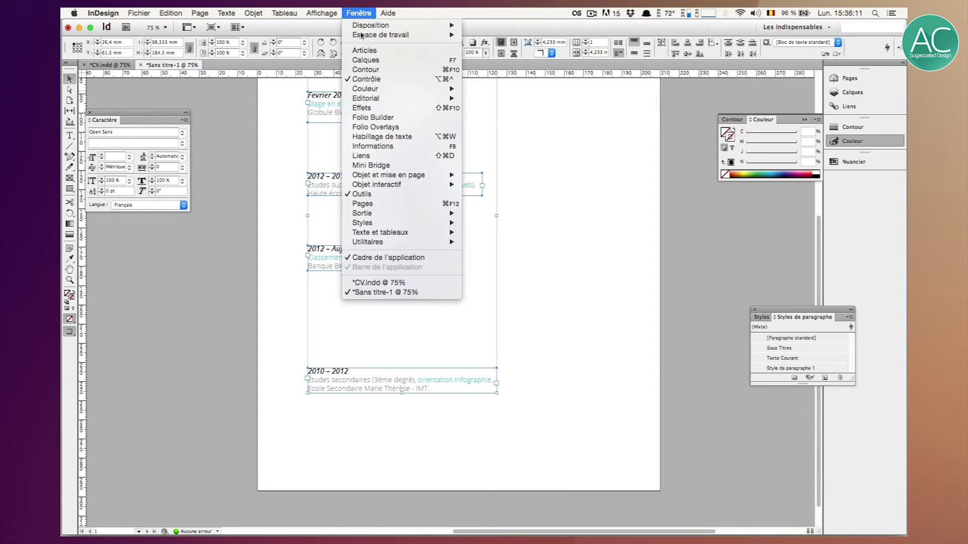
pyautogui.click(585, 242)
pyautogui.click(524, 259)
pyautogui.scroll(3, 526, 259)
pyautogui.scroll(-5, 390, 186)
pyautogui.scroll(5, 390, 186)
# Move the Fevrier 2015 - Mai 2015 entry up to Y 84.167 mm, closer to the university studies entry.
pyautogui.click(340, 323)
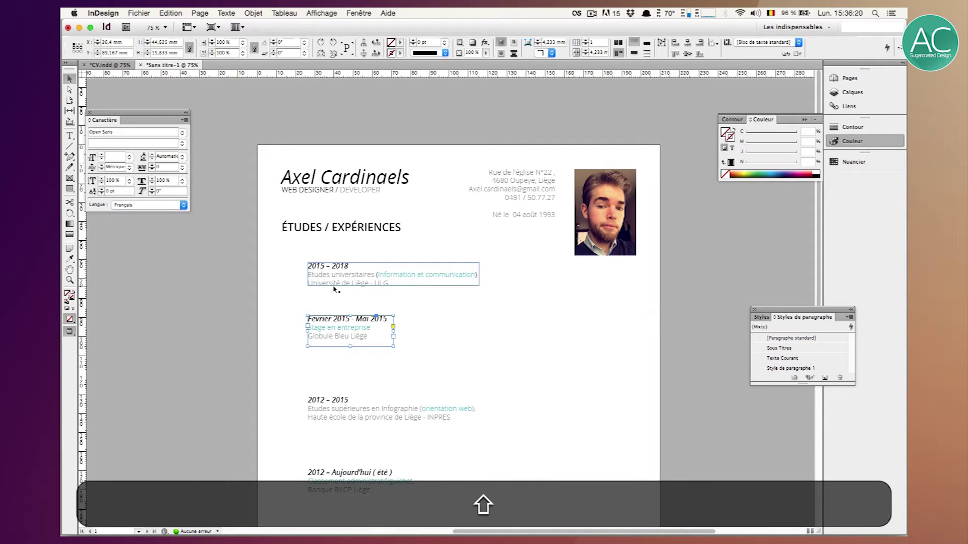
pyautogui.hotkey('shift', 'Up')
pyautogui.hotkey('shift', 'Up')
pyautogui.hotkey('shift', 'Up')
pyautogui.hotkey('shift', 'Up')
pyautogui.hotkey('shift', 'Up')
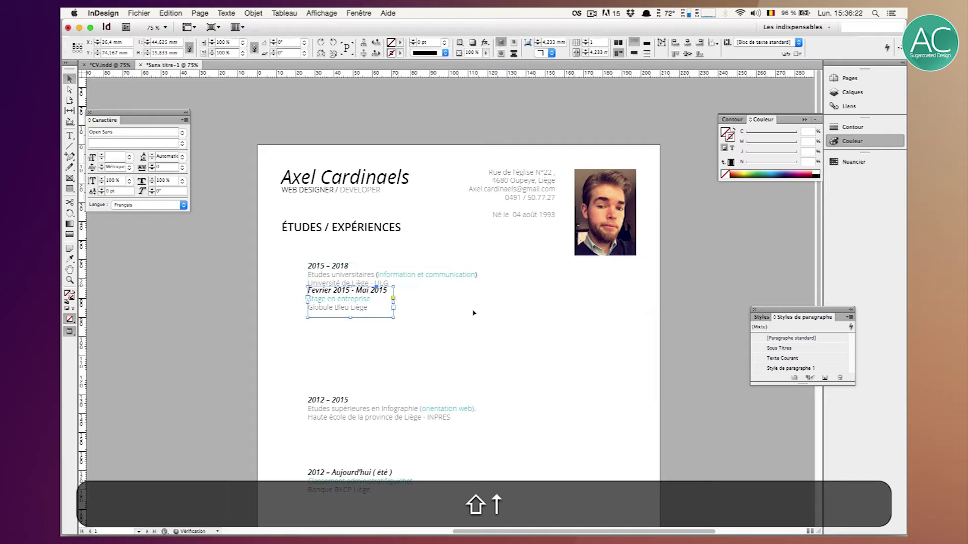
pyautogui.hotkey('shift', 'Down')
pyautogui.hotkey('shift', 'Down')
pyautogui.hotkey('shift', 'Down')
pyautogui.hotkey('shift', 'Down')
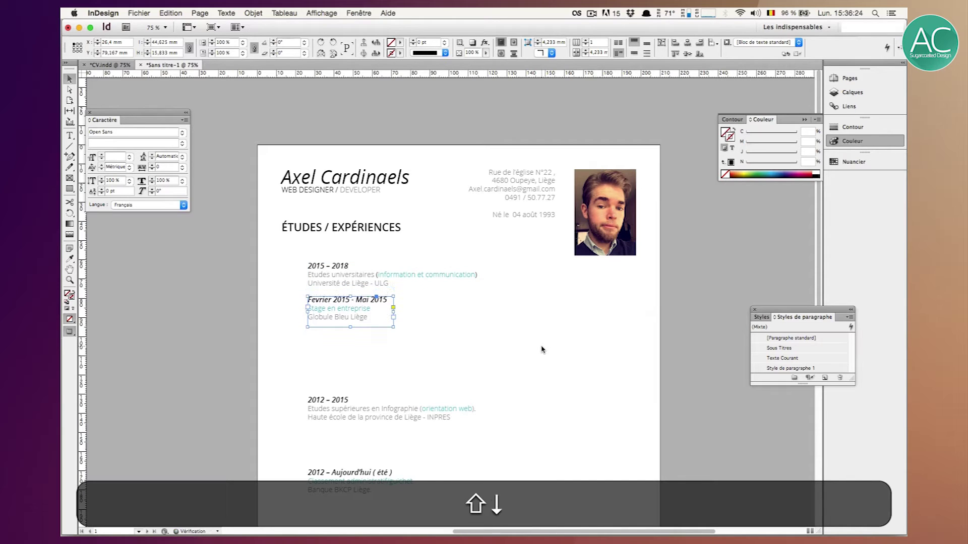
pyautogui.scroll(-5, 541, 349)
pyautogui.scroll(5, 371, 208)
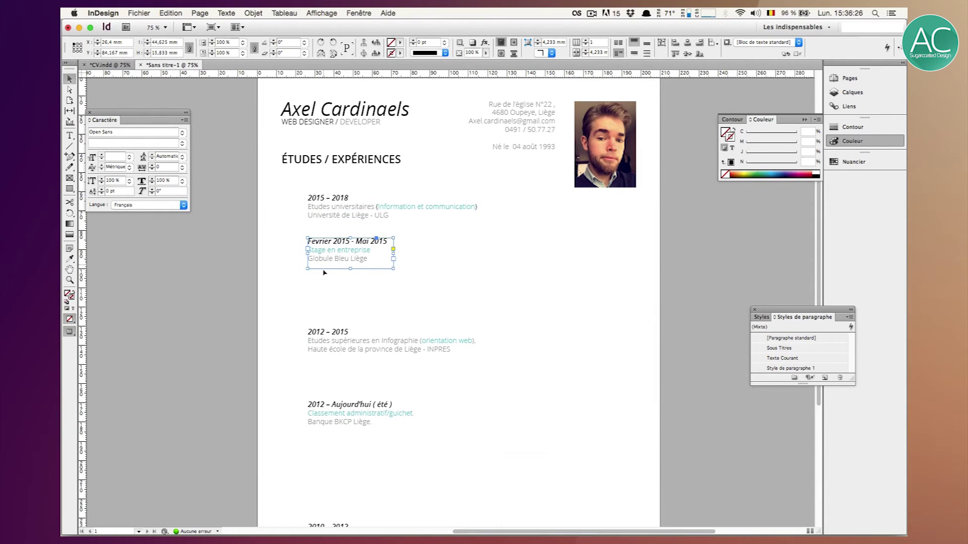
# Show the frame edges and move the 2012 – 2015 entry up, matching the spacing between the first two entries.
pyautogui.click(322, 333)
pyautogui.press('w')
pyautogui.hotkey('shift', 'Up')
pyautogui.hotkey('shift', 'Up')
pyautogui.hotkey('shift', 'Up')
pyautogui.hotkey('shift', 'Up')
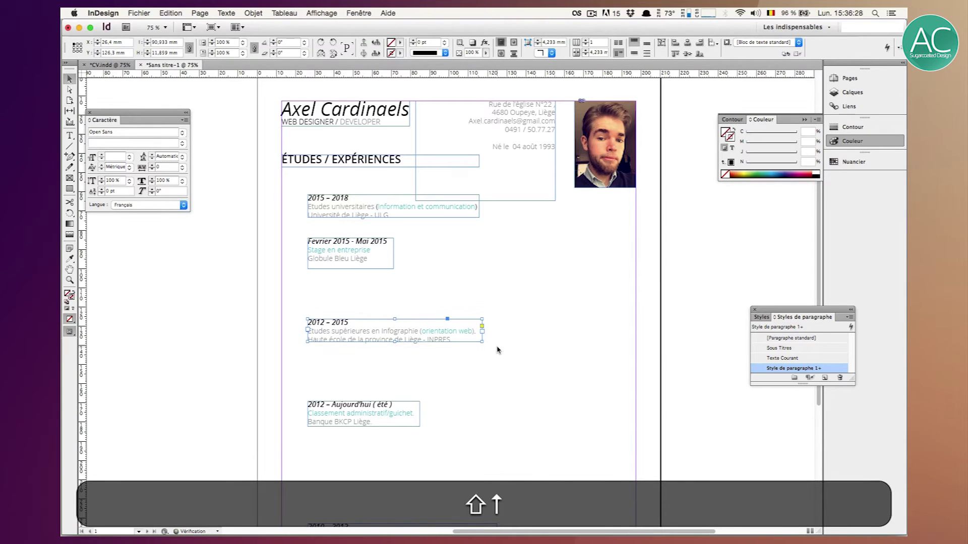
pyautogui.hotkey('shift', 'Up')
pyautogui.hotkey('shift', 'Down')
pyautogui.hotkey('shift', 'Down')
pyautogui.hotkey('shift', 'Down')
pyautogui.hotkey('shift', 'Down')
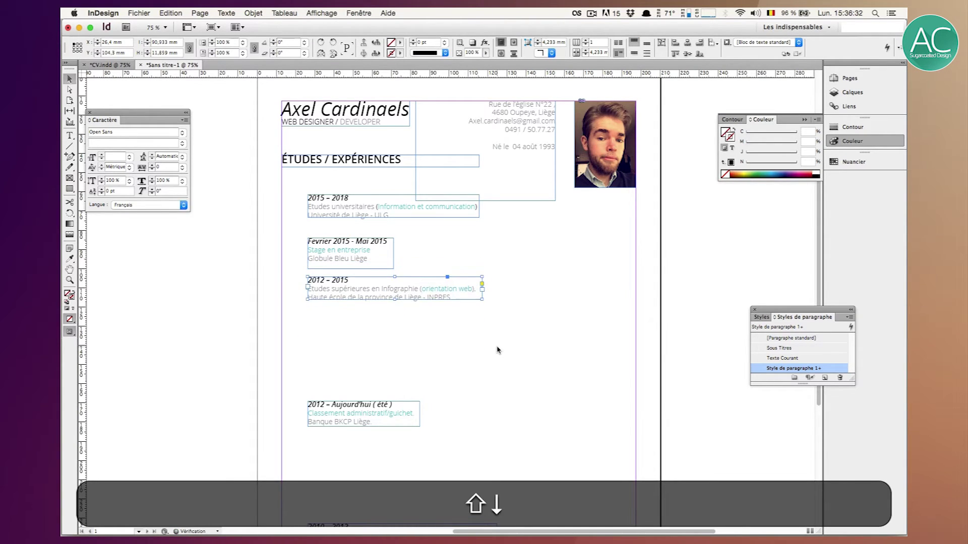
# Move the 2012 – Aujourd'hui ( été ) entry up below the 2012 – 2015 entry, with the same spacing as the entries above.
pyautogui.hotkey('shift', 'Up')
pyautogui.hotkey('shift', 'Up')
pyautogui.hotkey('shift', 'Up')
pyautogui.hotkey('shift', 'Up')
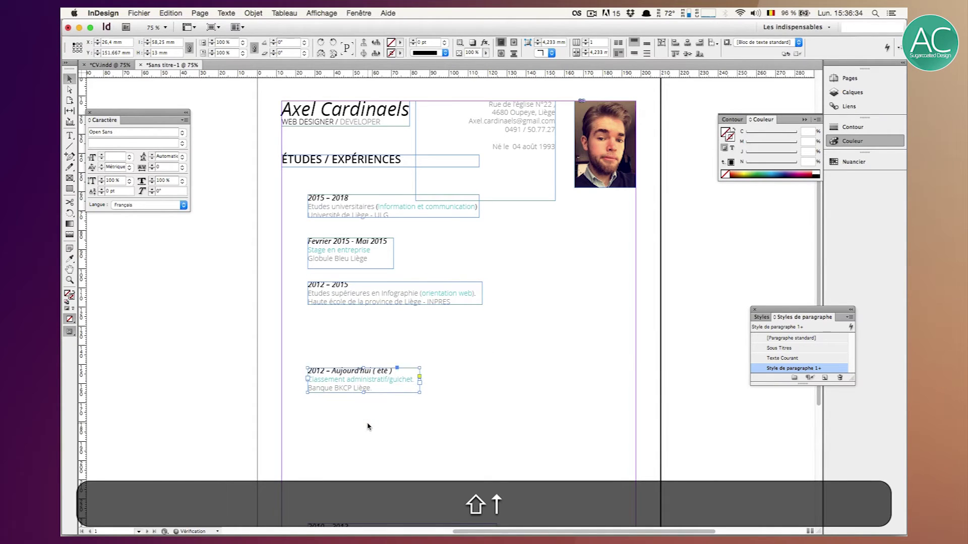
pyautogui.hotkey('shift', 'Up')
pyautogui.hotkey('shift', 'Up')
pyautogui.hotkey('shift', 'Up')
pyautogui.hotkey('shift', 'Down')
pyautogui.hotkey('shift', 'Down')
pyautogui.hotkey('shift', 'Down')
pyautogui.hotkey('shift', 'Down')
# Move the 2010 – 2012 entry up to just below the 2012 – Aujourd'hui ( été ) entry, at Y 149.5 mm, and deselect it.
pyautogui.scroll(-5, 368, 426)
pyautogui.click(332, 351)
pyautogui.hotkey('shift', 'Up')
pyautogui.hotkey('shift', 'Up')
pyautogui.hotkey('shift', 'Up')
pyautogui.hotkey('shift', 'Up')
pyautogui.hotkey('shift', 'Up')
pyautogui.hotkey('shift', 'Up')
pyautogui.hotkey('shift', 'Up')
pyautogui.hotkey('shift', 'Up')
pyautogui.hotkey('shift', 'Up')
pyautogui.hotkey('shift', 'Up')
pyautogui.hotkey('shift', 'Up')
pyautogui.hotkey('shift', 'Up')
pyautogui.hotkey('shift', 'Up')
pyautogui.hotkey('shift', 'Up')
pyautogui.hotkey('shift', 'Up')
pyautogui.hotkey('shift', 'Up')
pyautogui.hotkey('shift', 'Up')
pyautogui.hotkey('shift', 'Up')
pyautogui.hotkey('shift', 'Up')
pyautogui.hotkey('shift', 'Up')
pyautogui.hotkey('shift', 'Up')
pyautogui.hotkey('shift', 'Up')
pyautogui.hotkey('shift', 'Up')
pyautogui.hotkey('shift', 'Up')
pyautogui.hotkey('shift', 'Up')
pyautogui.hotkey('shift', 'Up')
pyautogui.hotkey('shift', 'Up')
pyautogui.hotkey('shift', 'Up')
pyautogui.hotkey('shift', 'Up')
pyautogui.hotkey('shift', 'Up')
pyautogui.hotkey('shift', 'Up')
pyautogui.hotkey('shift', 'Up')
pyautogui.hotkey('shift', 'Up')
pyautogui.hotkey('shift', 'Up')
pyautogui.hotkey('shift', 'Up')
pyautogui.hotkey('shift', 'Up')
pyautogui.hotkey('shift', 'Up')
pyautogui.hotkey('shift', 'Down')
pyautogui.press('Down')
pyautogui.press('Down')
pyautogui.press('Down')
pyautogui.press('Down')
pyautogui.press('Down')
pyautogui.press('Down')
pyautogui.hotkey('shift', 'Down')
pyautogui.hotkey('shift', 'Down')
pyautogui.hotkey('shift', 'Down')
pyautogui.click(333, 351)
# Preview the page without frame edges to examine the spacing of the five timeline entries.
pyautogui.scroll(5, 332, 351)
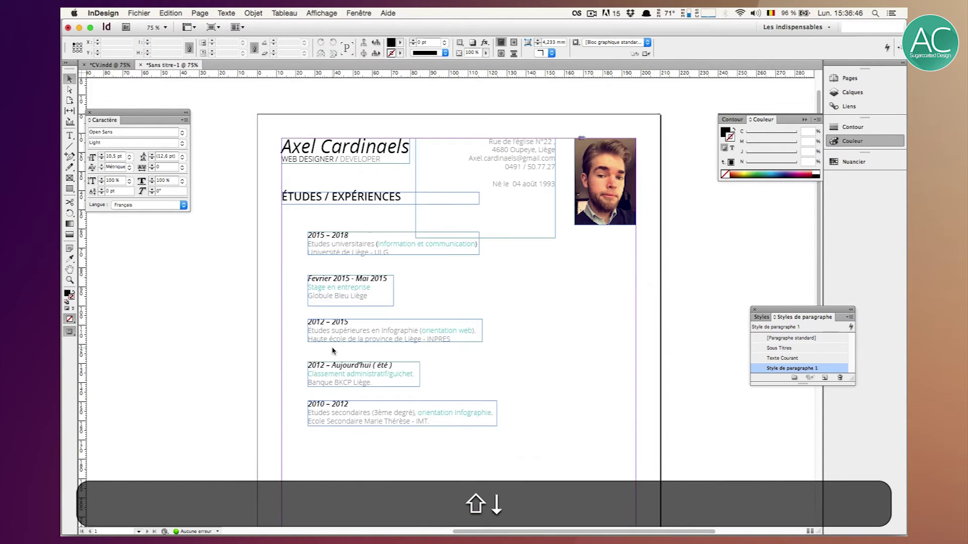
pyautogui.press('w')
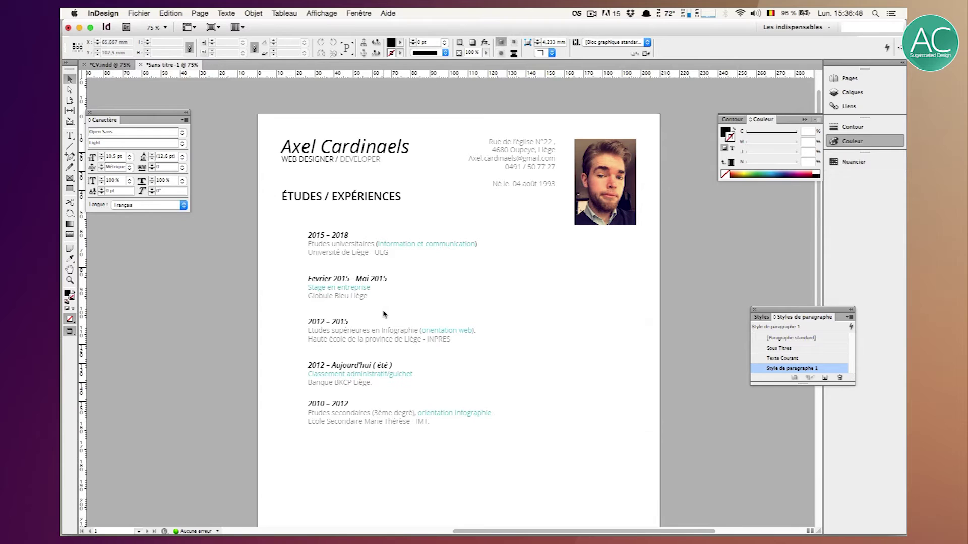
pyautogui.press('w')
pyautogui.press('w')
pyautogui.press('w')
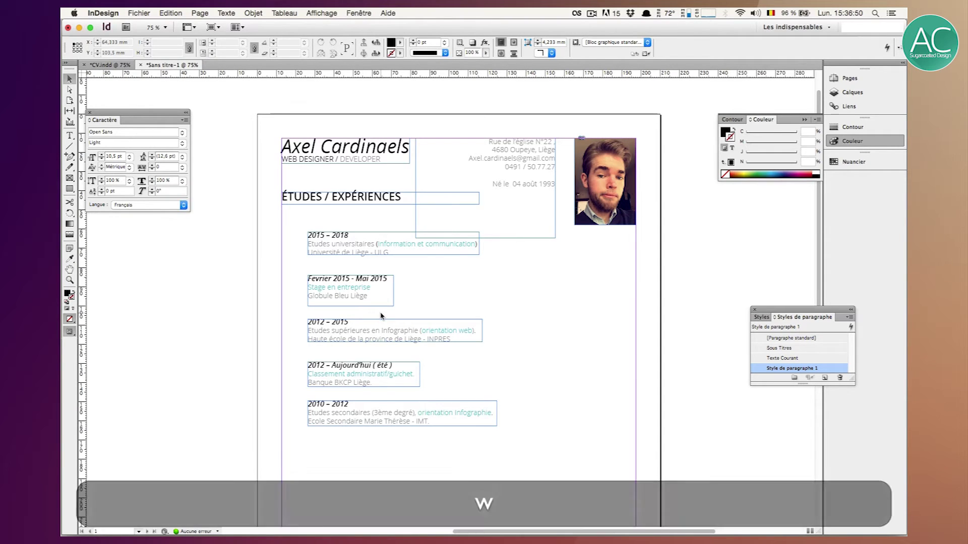
pyautogui.press('w')
# Group the five études / expériences timeline entries, from 2015 – 2018 down to 2010 – 2012.
pyautogui.click(339, 380)
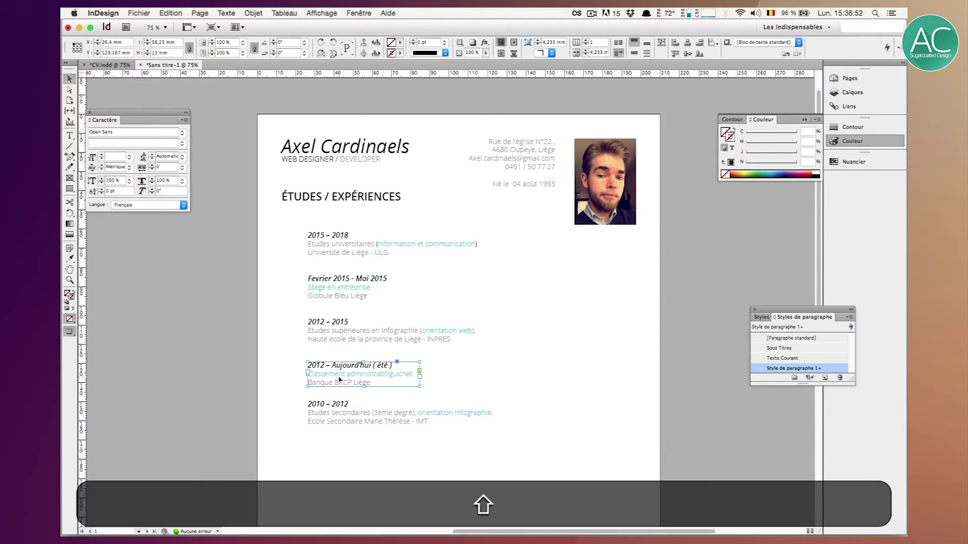
pyautogui.click(325, 425)
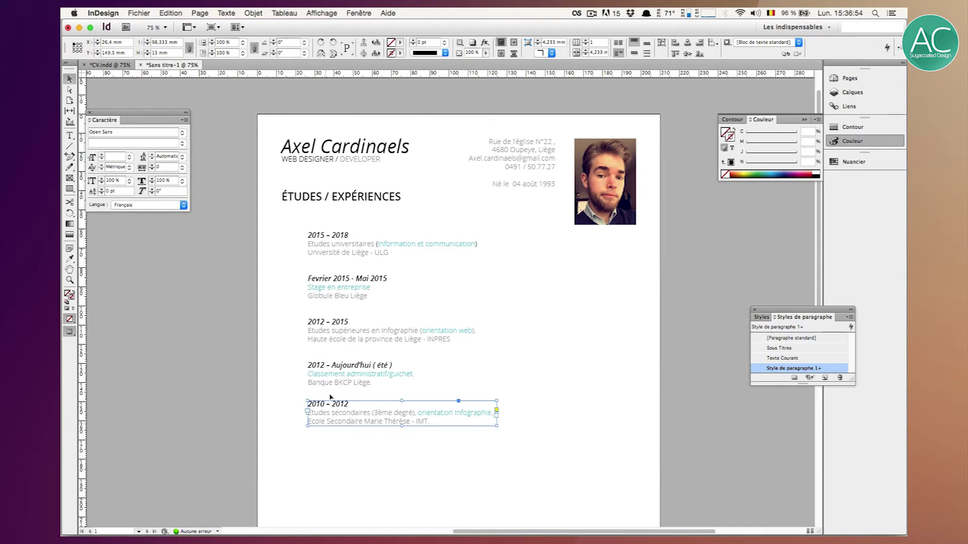
pyautogui.keyDown('shift'); pyautogui.click(332, 375); pyautogui.keyUp('shift')
pyautogui.keyDown('shift'); pyautogui.click(328, 334); pyautogui.keyUp('shift')
pyautogui.keyDown('shift'); pyautogui.click(325, 290); pyautogui.keyUp('shift')
pyautogui.keyDown('shift'); pyautogui.click(327, 245); pyautogui.keyUp('shift')
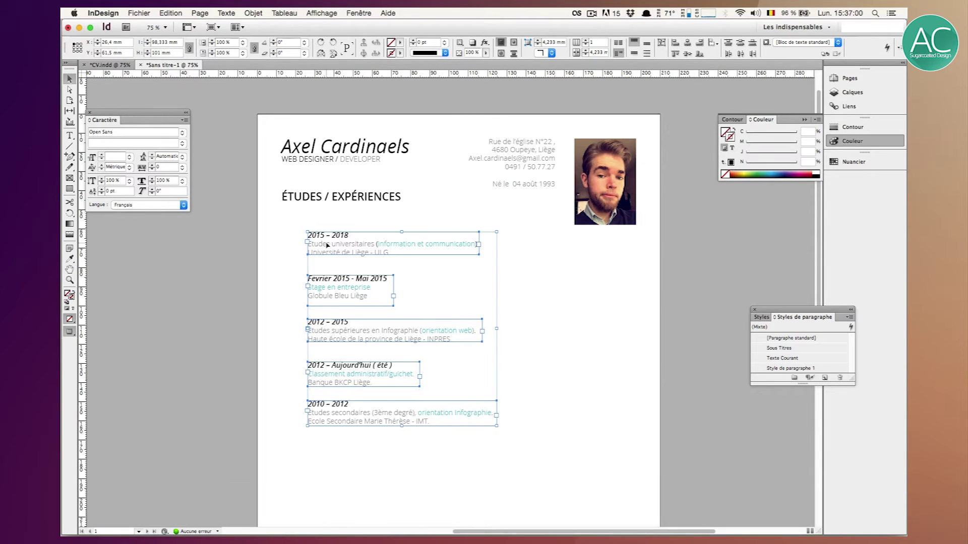
pyautogui.press('super+g')
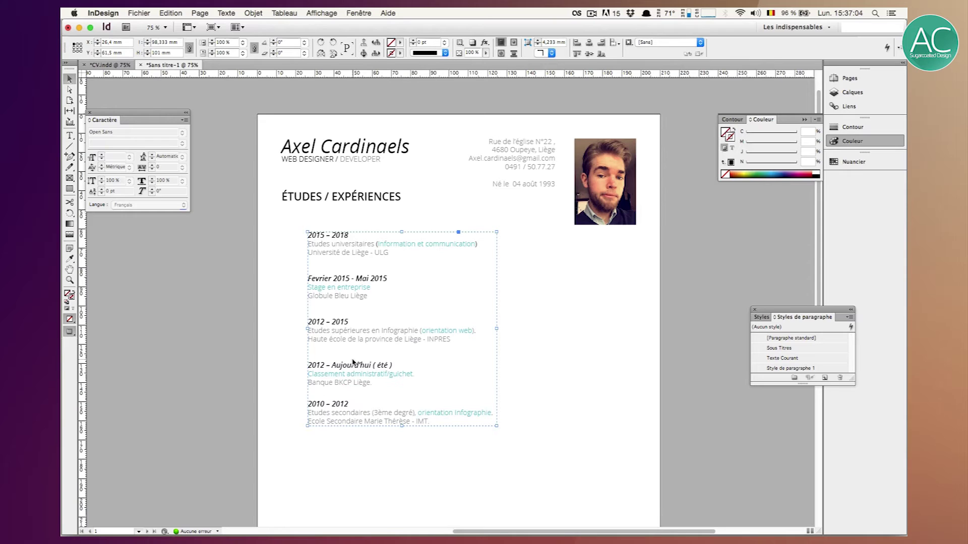
# Show the frame edges and move the grouped timeline entries right to X 38.9 mm.
pyautogui.click(260, 356)
pyautogui.click(385, 378)
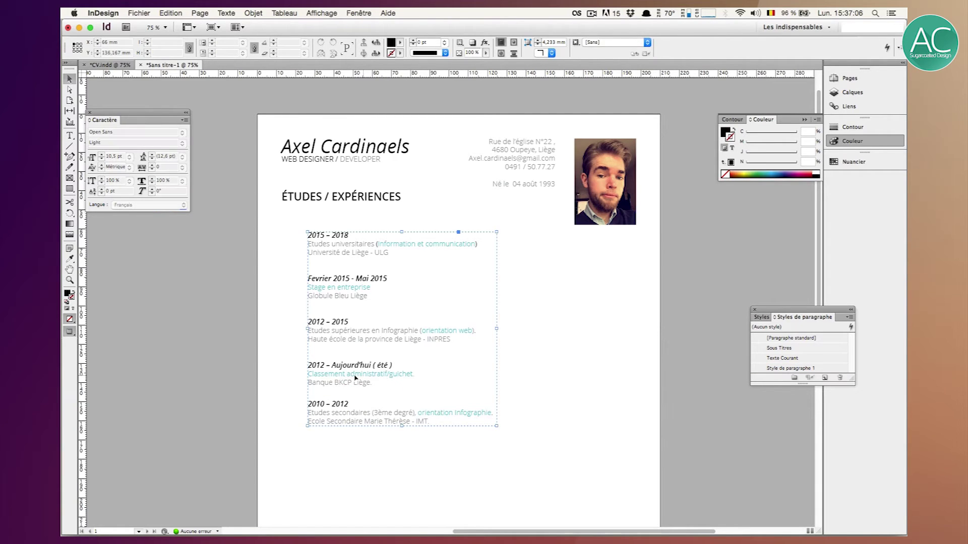
pyautogui.click(283, 338)
pyautogui.click(372, 371)
pyautogui.press('w')
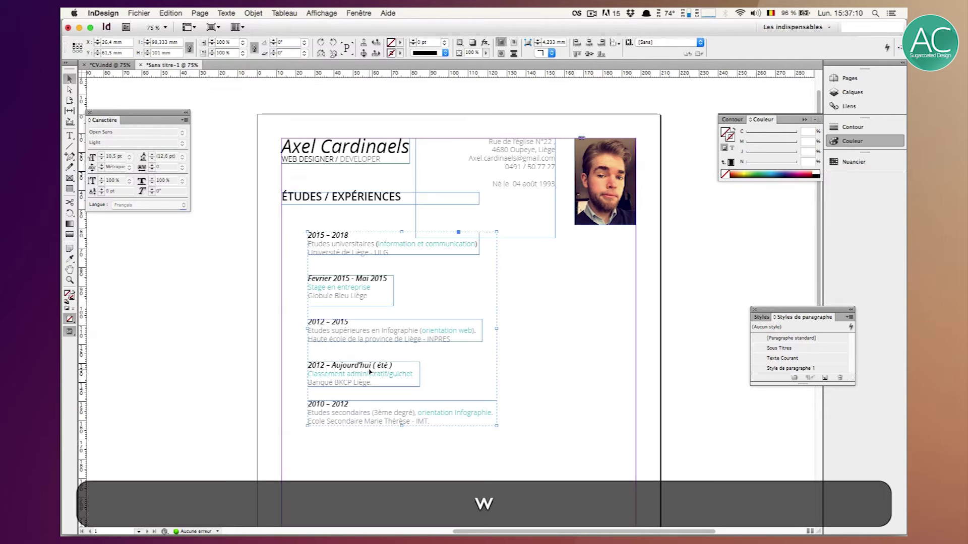
pyautogui.hotkey('shift', 'Right')
pyautogui.hotkey('shift', 'Right')
pyautogui.hotkey('shift', 'Right')
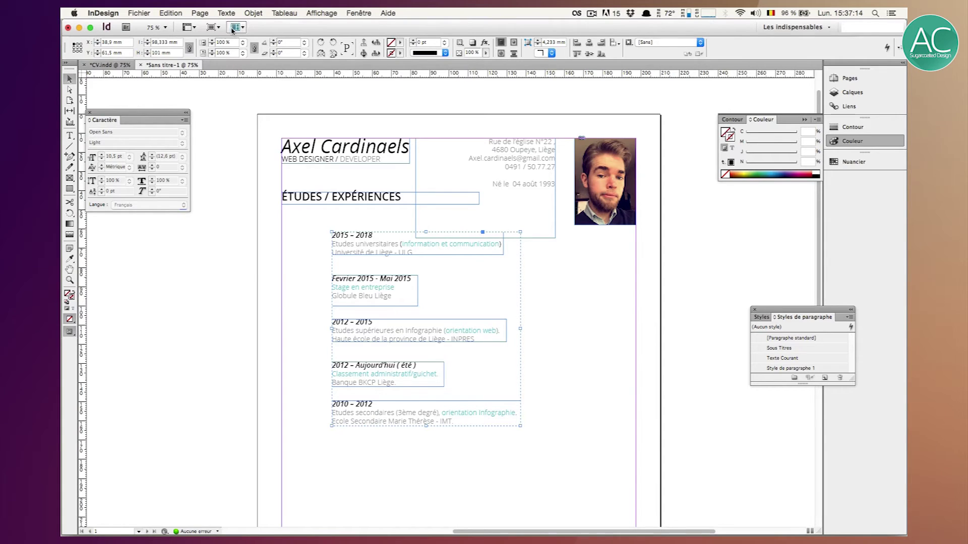
# After checking the reference CV, draw a vertical line just left of the entries at X 36 mm, extending its upper end to a 108.333 mm length.
pyautogui.click(109, 65)
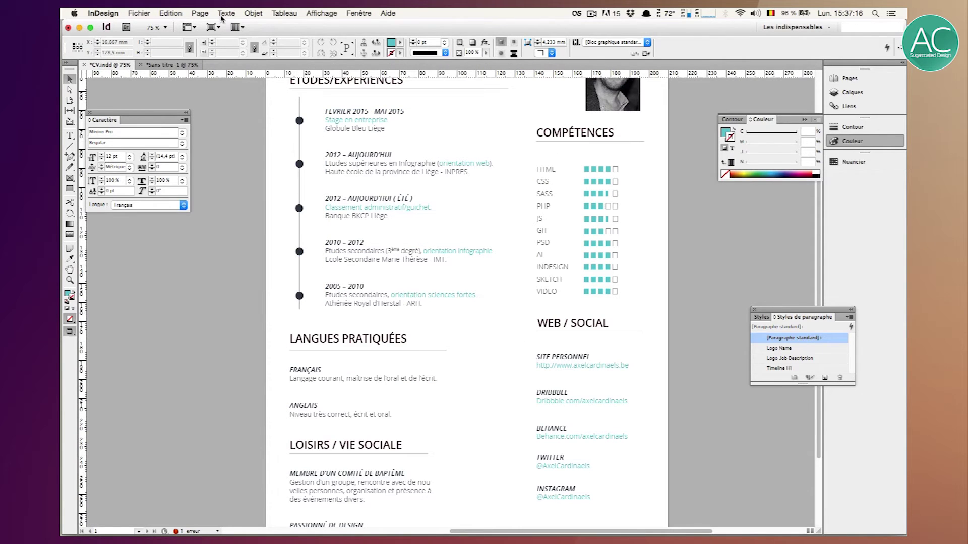
pyautogui.click(172, 65)
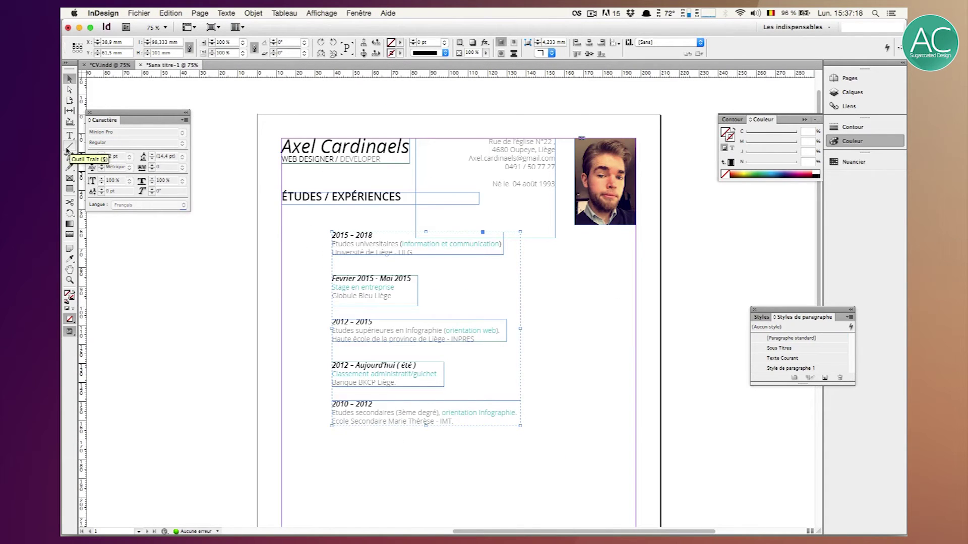
pyautogui.click(70, 148)
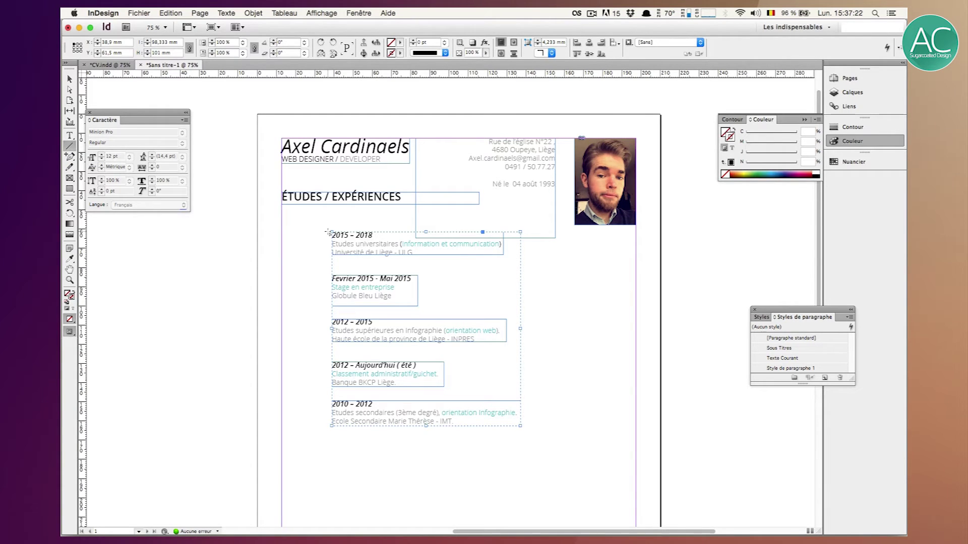
pyautogui.moveTo(325, 233); pyautogui.dragTo(341, 428)
pyautogui.click(70, 80)
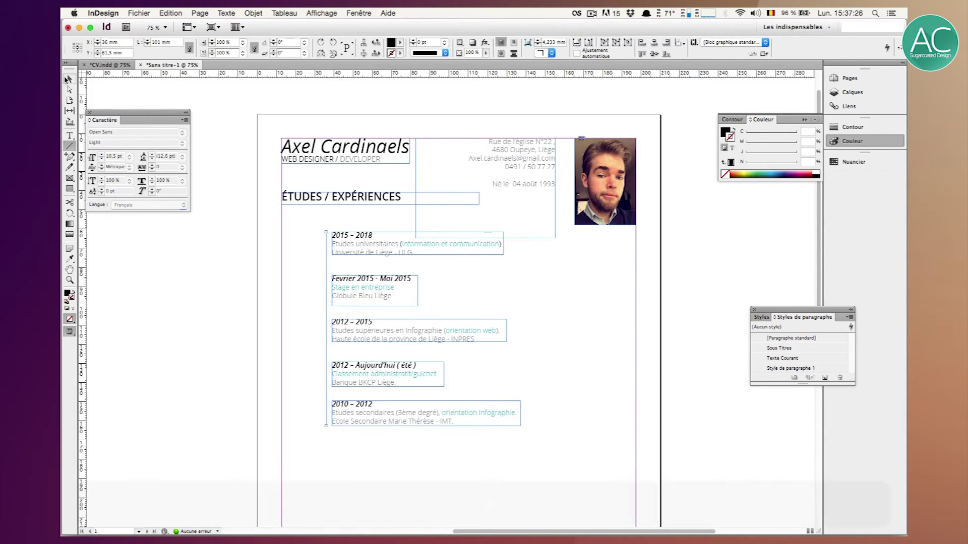
pyautogui.moveTo(326, 230); pyautogui.dragTo(325, 219)
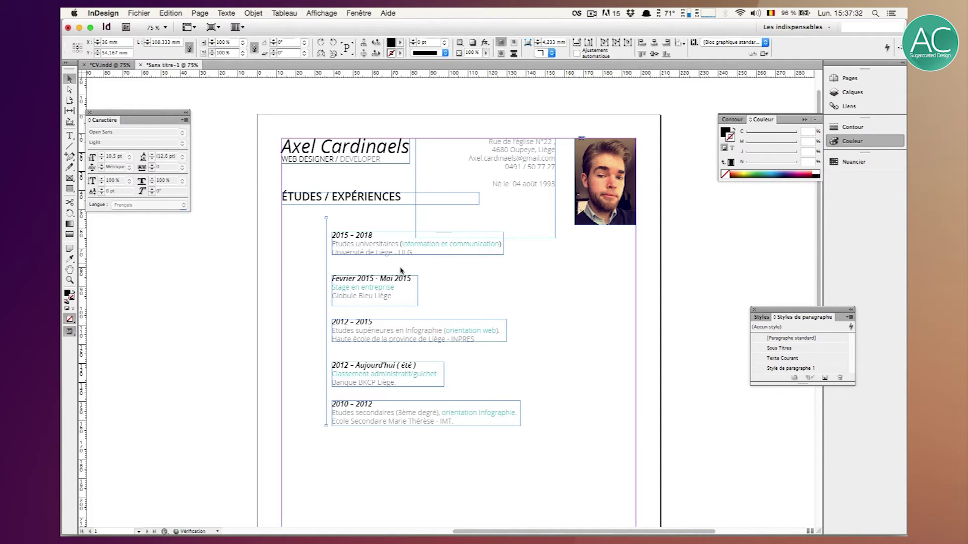
# Align the vertical centres of the timeline line and the grouped entries.
pyautogui.keyDown('shift'); pyautogui.click(376, 254); pyautogui.keyUp('shift')
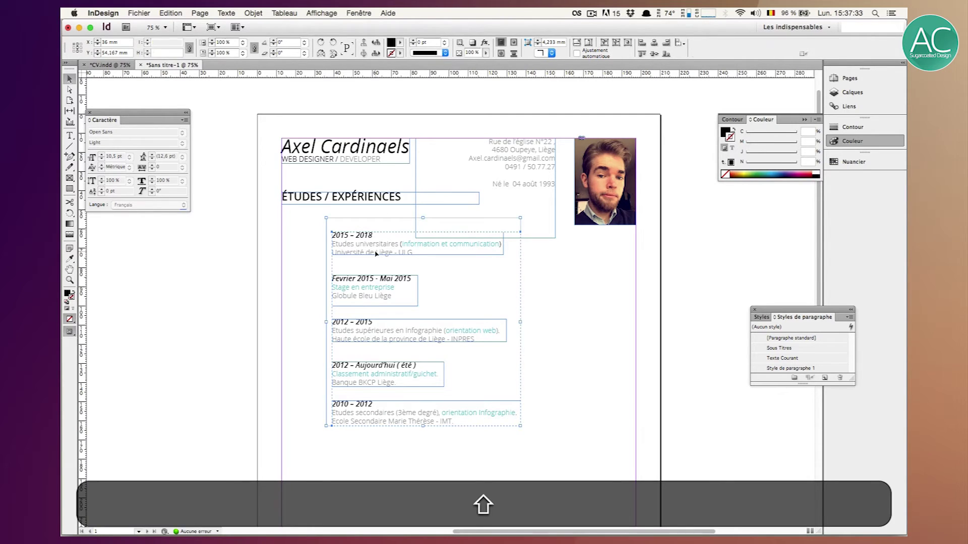
pyautogui.click(655, 54)
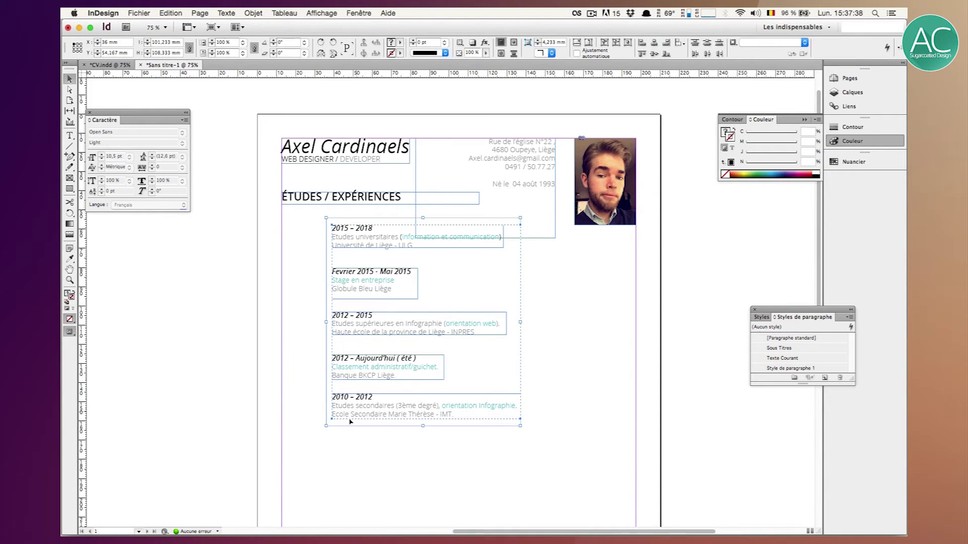
pyautogui.click(352, 493)
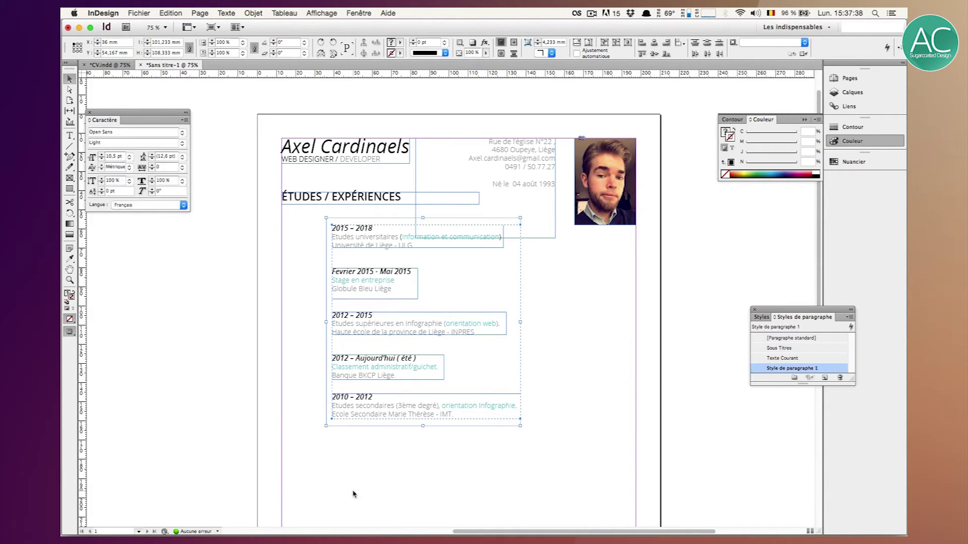
# Give the vertical line a 1 pt black stroke with no fill, at a 40 % tint.
pyautogui.click(329, 319)
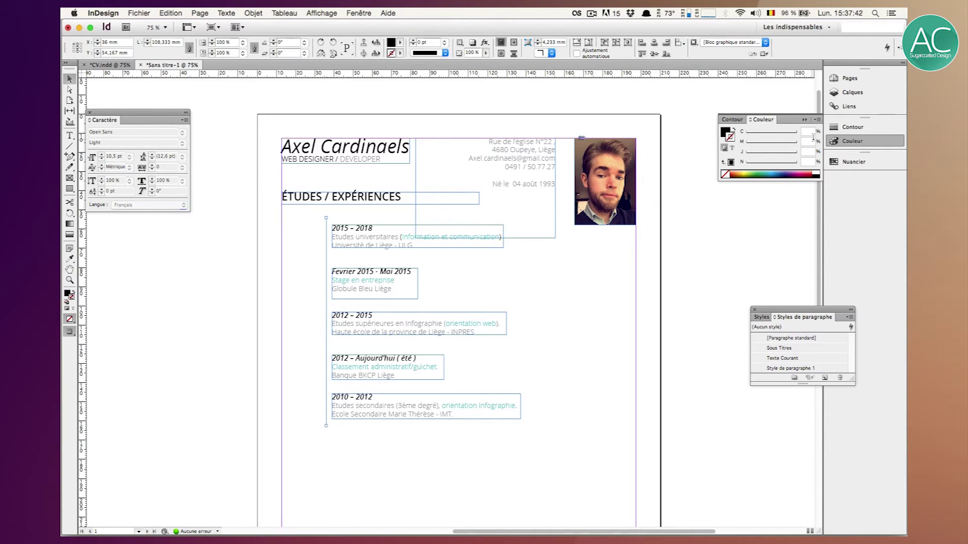
pyautogui.click(733, 130)
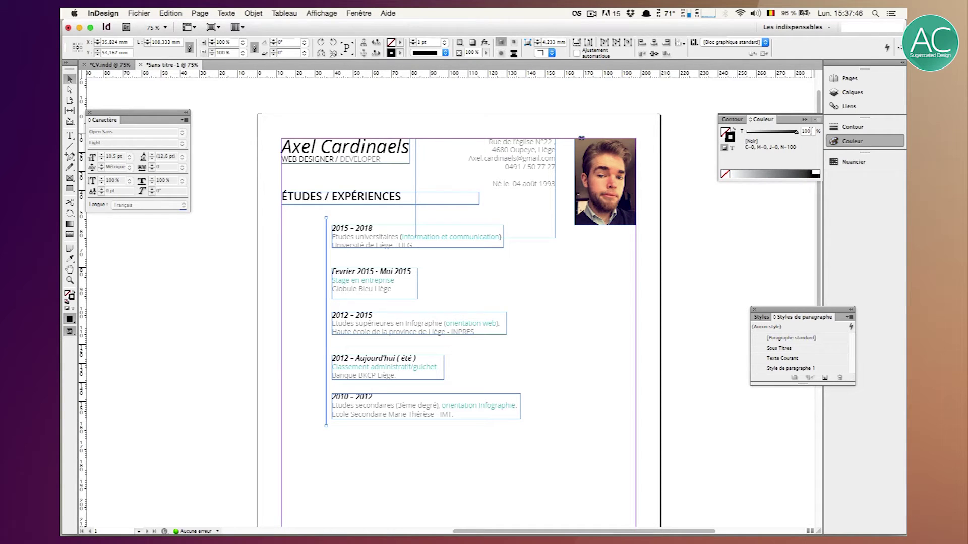
pyautogui.write('40')
pyautogui.hotkey('shift', 'Return')
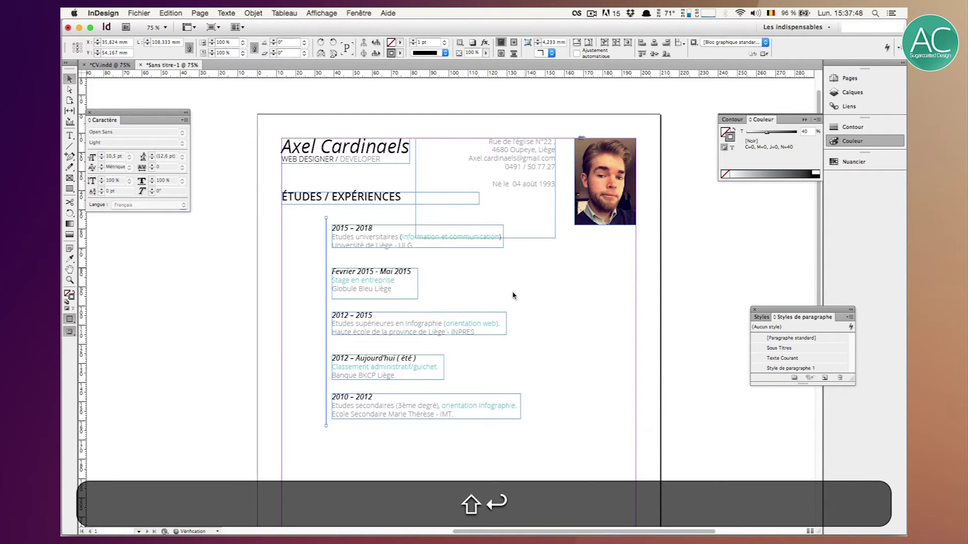
pyautogui.click(587, 349)
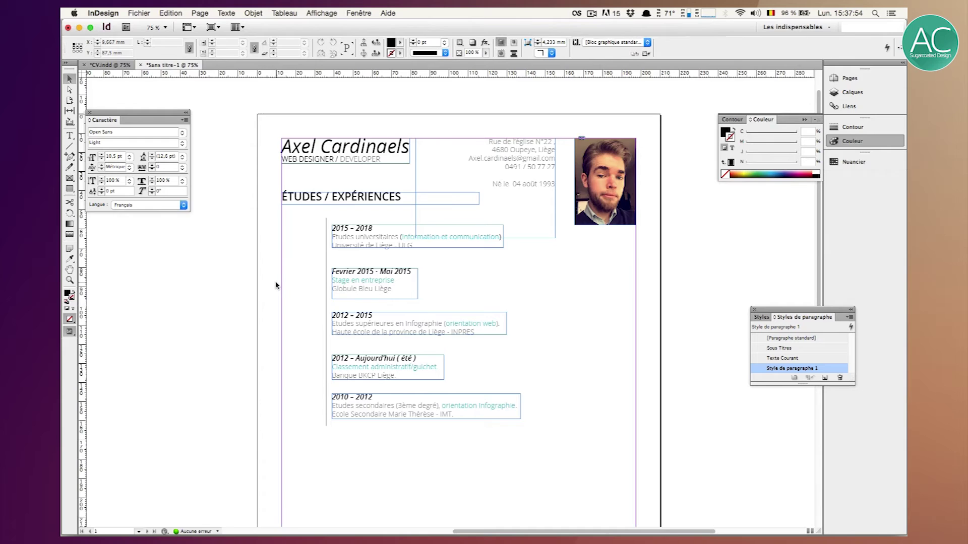
# Move the vertical line left to about X 28 mm, widening its gap to the timeline entries.
pyautogui.press('super+equal')
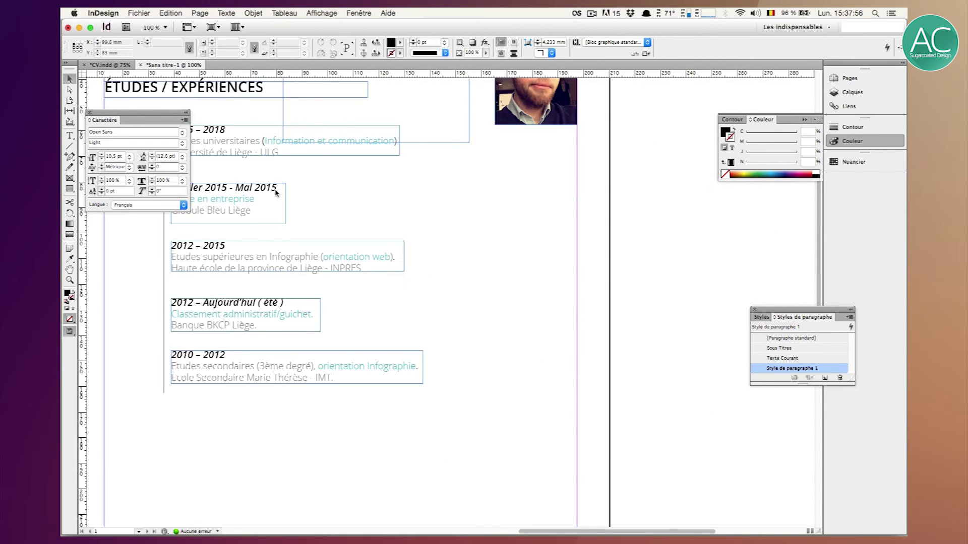
pyautogui.hscroll(-5, 276, 192)
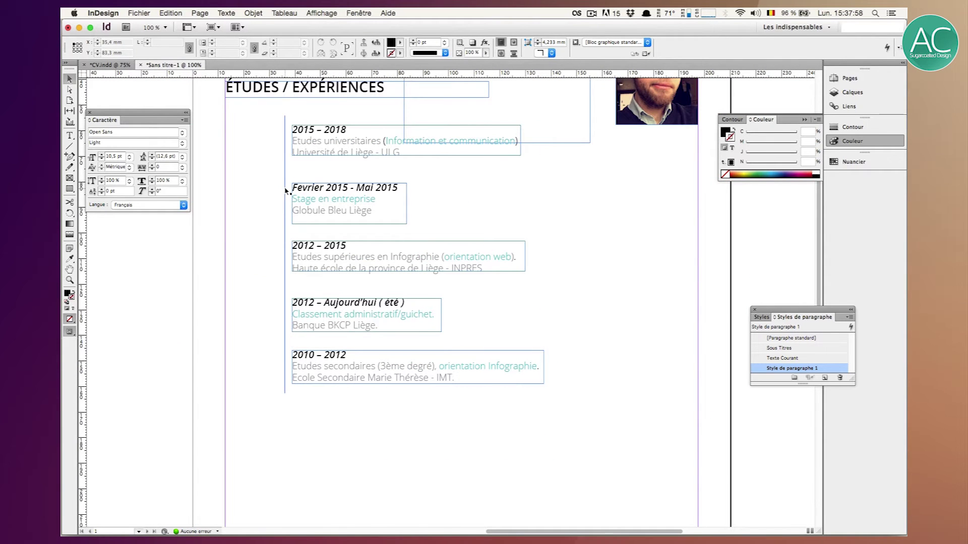
pyautogui.click(285, 191)
pyautogui.hotkey('shift', 'Right')
pyautogui.hotkey('shift', 'Left')
pyautogui.hotkey('shift', 'Left')
pyautogui.hotkey('shift', 'Left')
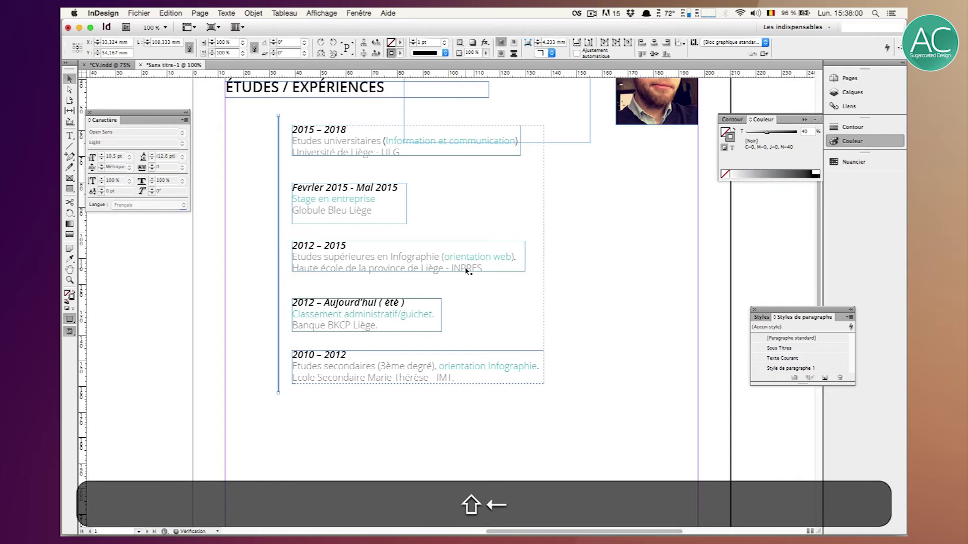
pyautogui.hotkey('shift', 'Left')
pyautogui.click(696, 315)
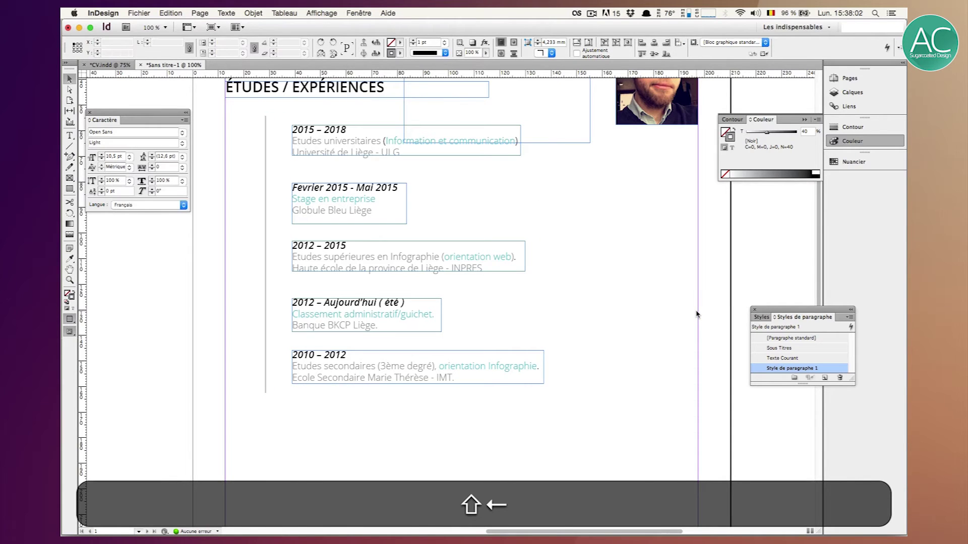
# Draw a black-filled circle 4.3 mm in diameter left of the vertical line, beside the 2015 – 2018 entry.
pyautogui.scroll(4, 645, 303)
pyautogui.hscroll(-2, 645, 302)
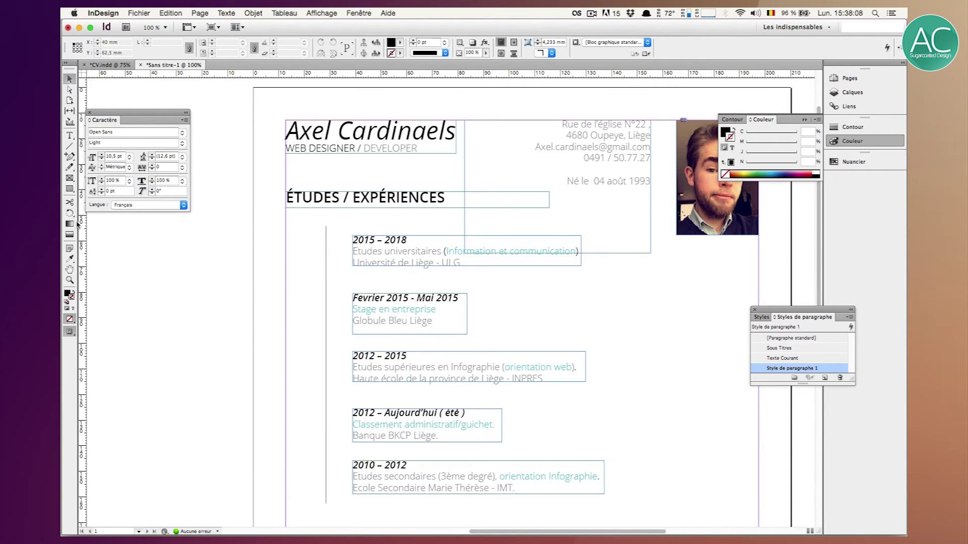
pyautogui.click(69, 188)
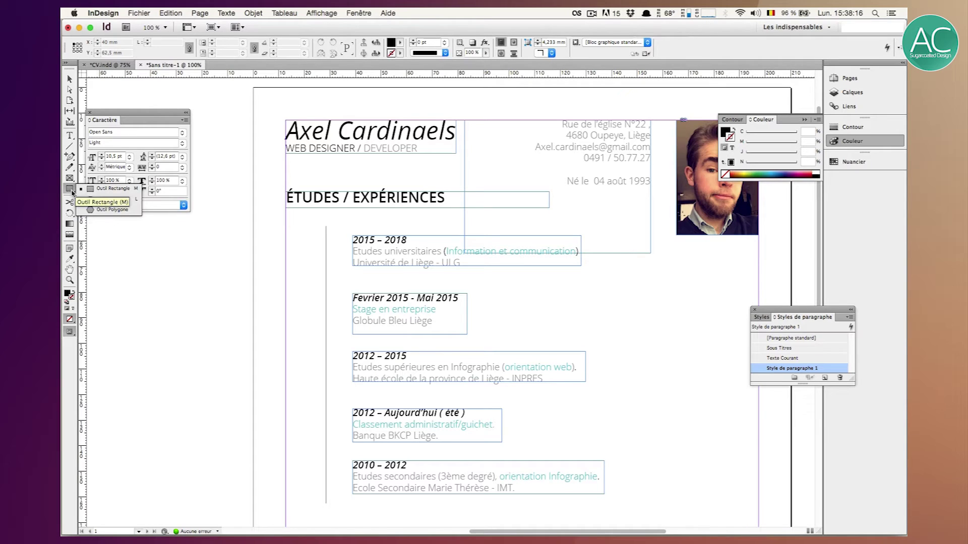
pyautogui.click(89, 201)
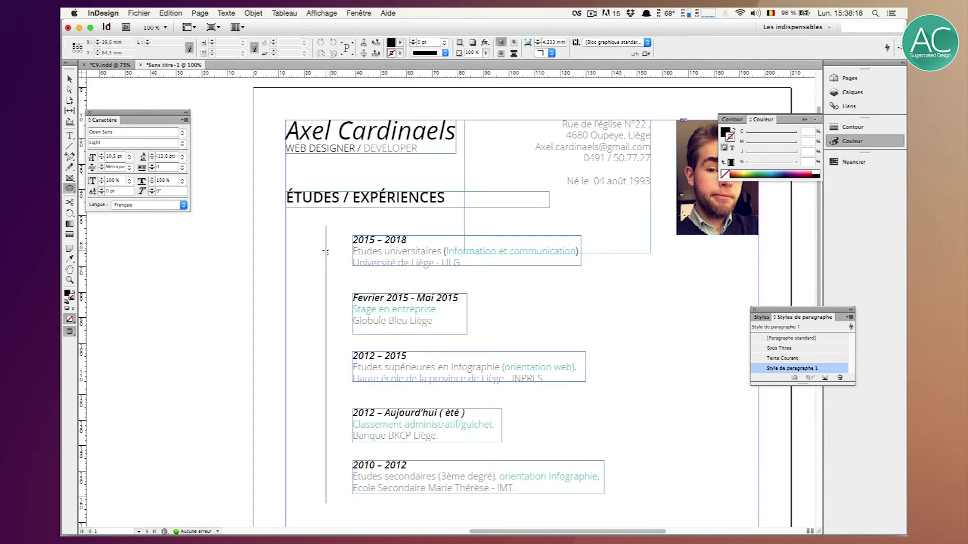
pyautogui.moveTo(299, 245); pyautogui.dragTo(311, 257)
pyautogui.press('v')
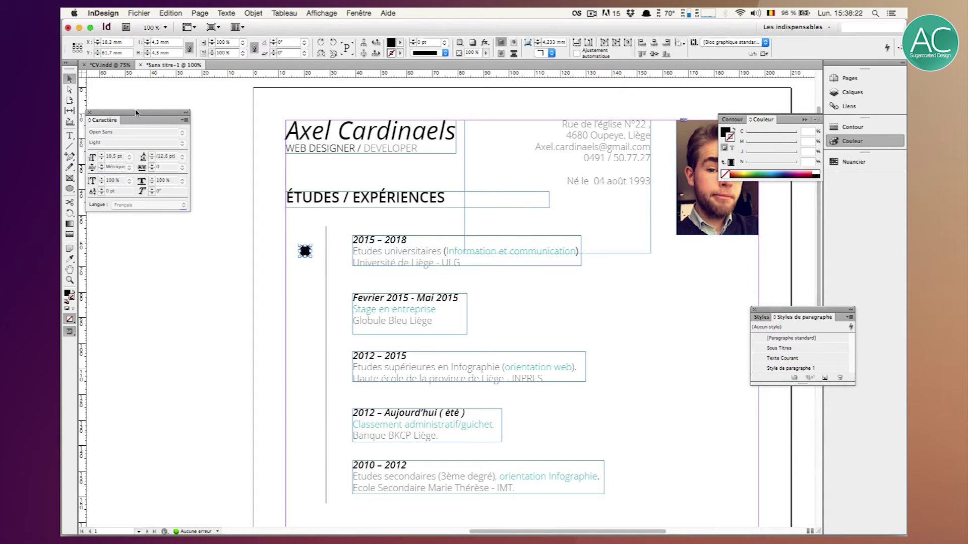
# Ungroup the timeline entries and deselect everything.
pyautogui.click(397, 260)
pyautogui.press('super+shift+g')
pyautogui.press('super+shift+a')
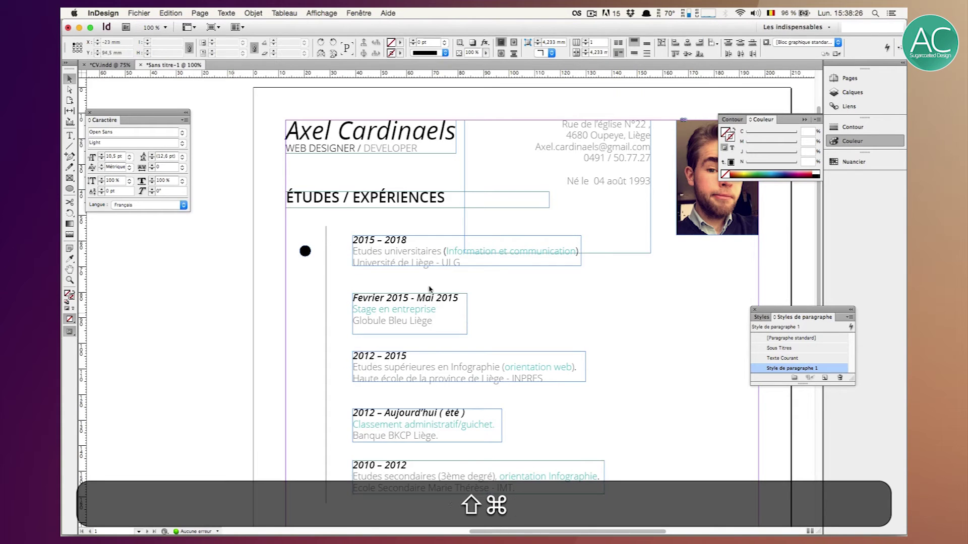
# Move the circle right onto the 2015 – 2018 entry and align their vertical centres.
pyautogui.click(418, 259)
pyautogui.keyDown('shift'); pyautogui.click(305, 251); pyautogui.keyUp('shift')
pyautogui.hotkey('shift', 'Right')
pyautogui.hotkey('shift', 'Right')
pyautogui.hotkey('shift', 'Right')
pyautogui.hotkey('shift', 'Right')
pyautogui.hotkey('shift', 'Right')
pyautogui.hotkey('shift', 'Right')
pyautogui.hotkey('shift', 'Right')
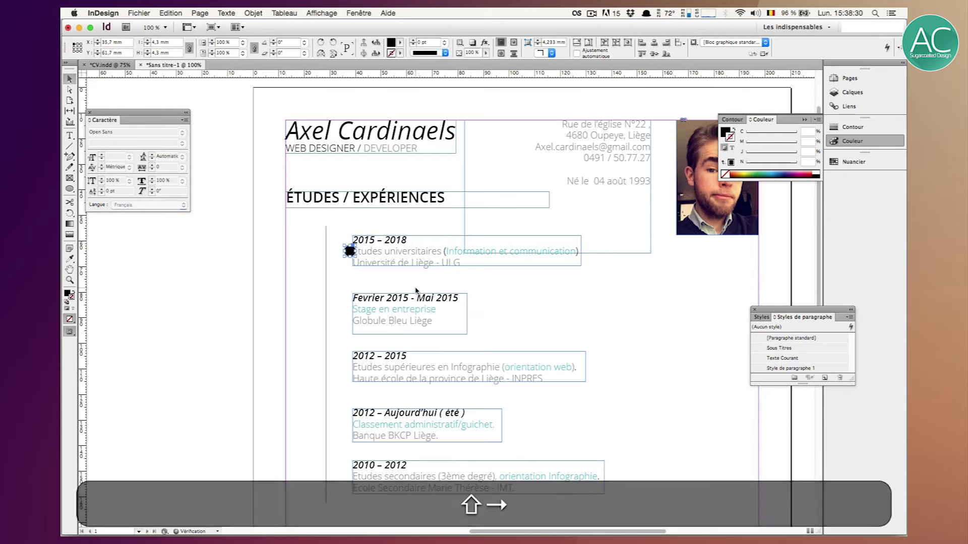
pyautogui.keyDown('shift'); pyautogui.click(407, 265); pyautogui.keyUp('shift')
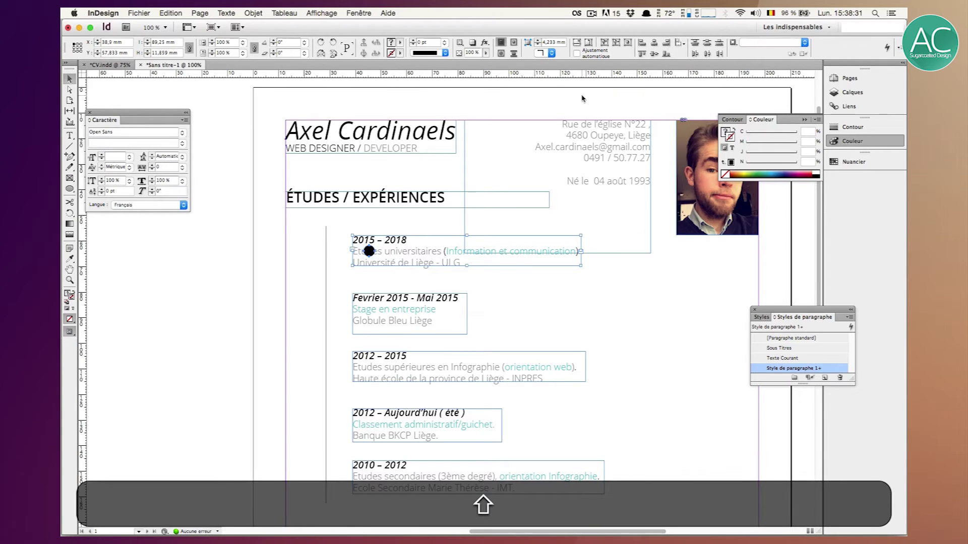
pyautogui.click(655, 53)
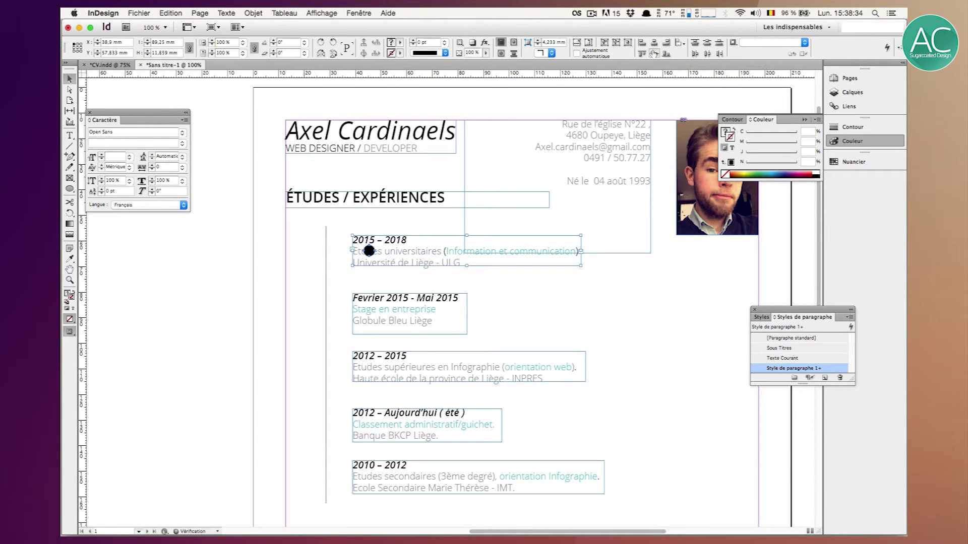
pyautogui.click(564, 332)
# Move the circle left onto the vertical line, level with the 2015 – 2018 entry.
pyautogui.moveTo(373, 254); pyautogui.dragTo(326, 253)
pyautogui.click(327, 258)
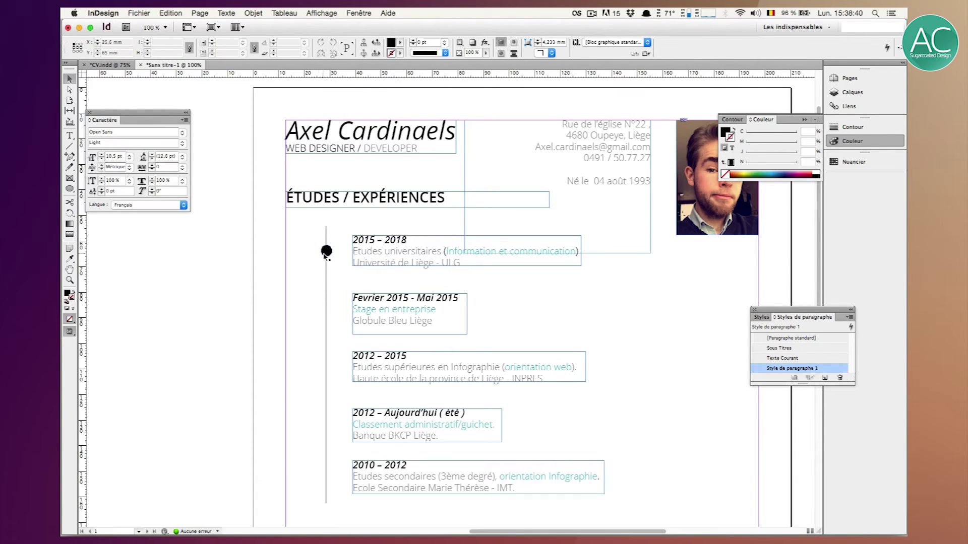
pyautogui.click(326, 251)
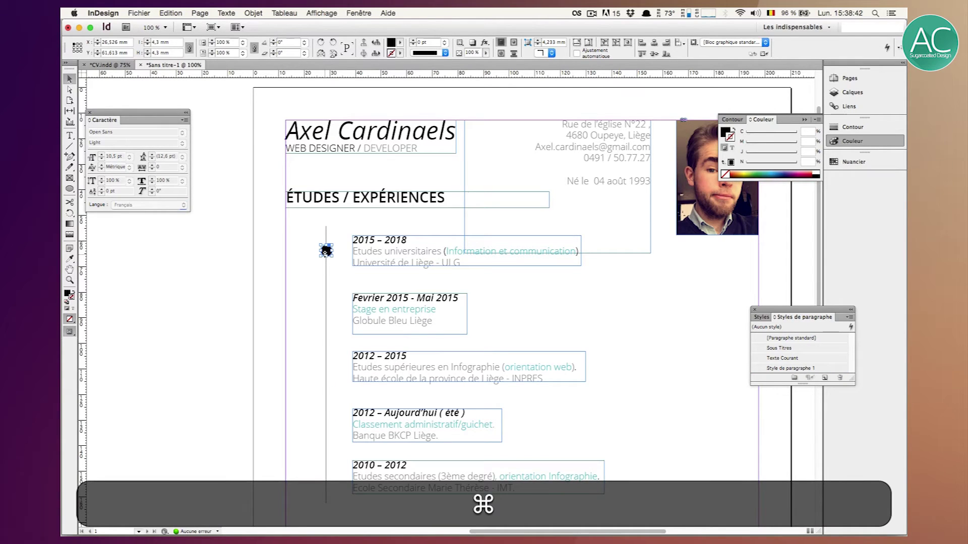
# Paste a copy of the circle in place and move it down the line to Y 69.692 mm.
pyautogui.press('super+c')
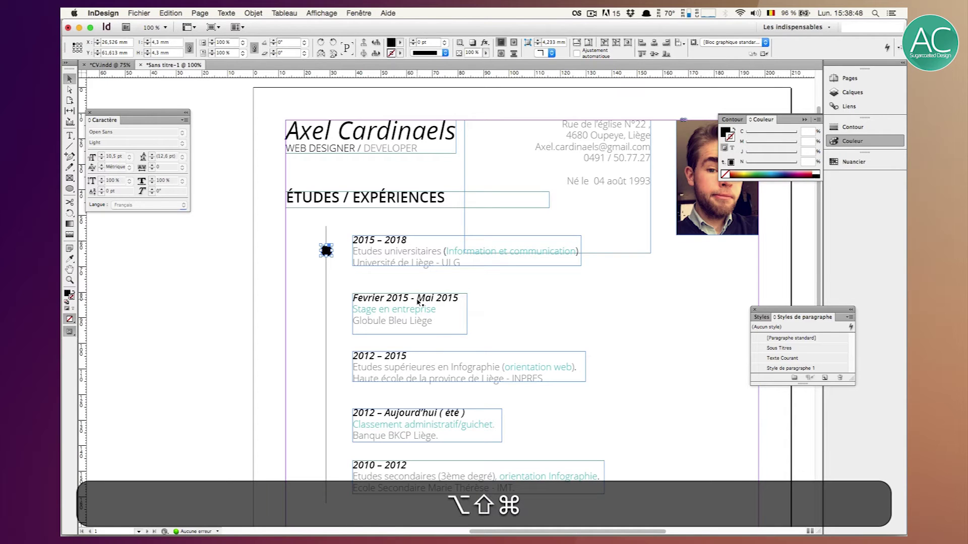
pyautogui.press('alt+shift+super+v')
pyautogui.moveTo(326, 250); pyautogui.dragTo(327, 272)
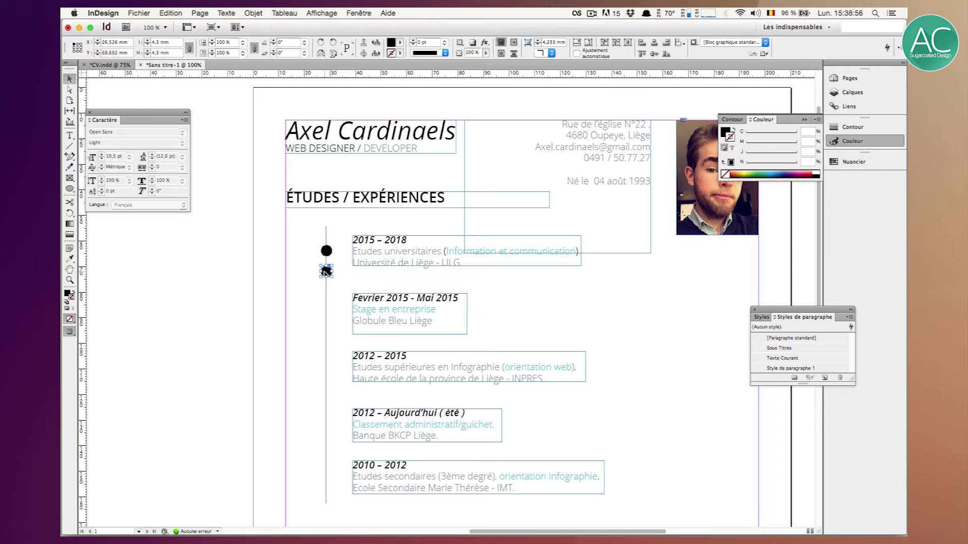
# Move the second timeline dot beside the Fevrier 2015 - Mai 2015 entry and place a copy beside the 2012 – 2015 entry.
pyautogui.moveTo(326, 272); pyautogui.dragTo(319, 318)
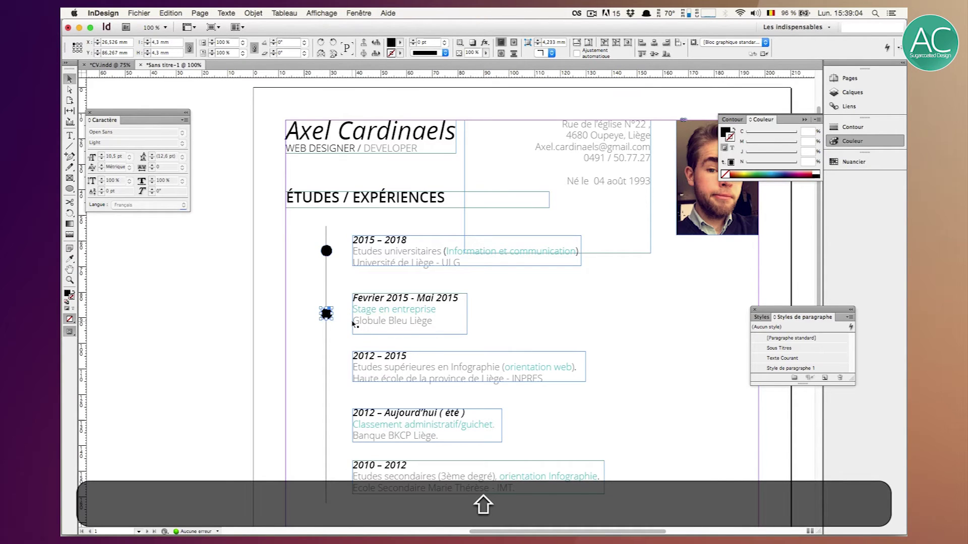
pyautogui.scroll(-2, 342, 319)
pyautogui.press('super+c')
pyautogui.press('alt+shift+super+v')
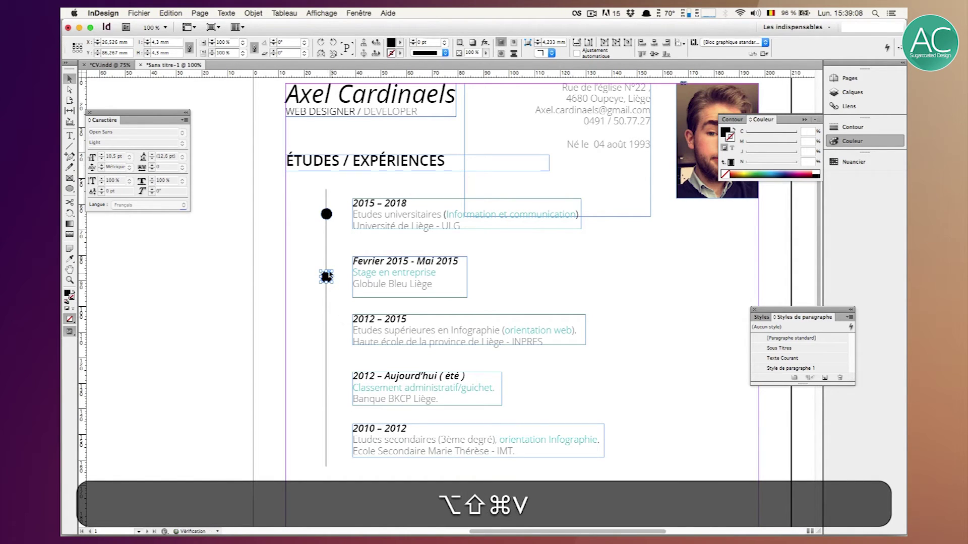
pyautogui.moveTo(328, 275); pyautogui.dragTo(323, 334)
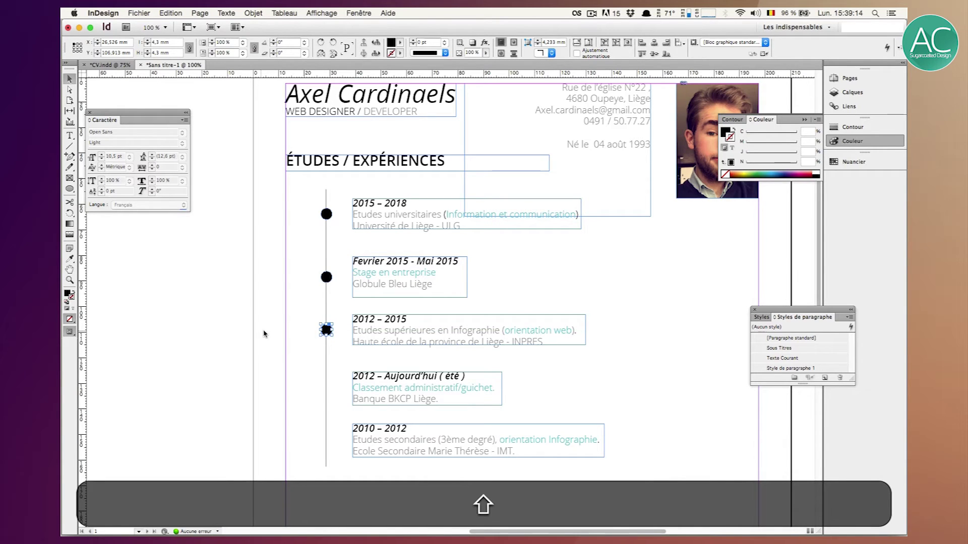
# Duplicate the dot along the vertical line beside the 2012 – Aujourd'hui and 2010 – 2012 entries.
pyautogui.press('super+c')
pyautogui.press('alt+shift+super+c')
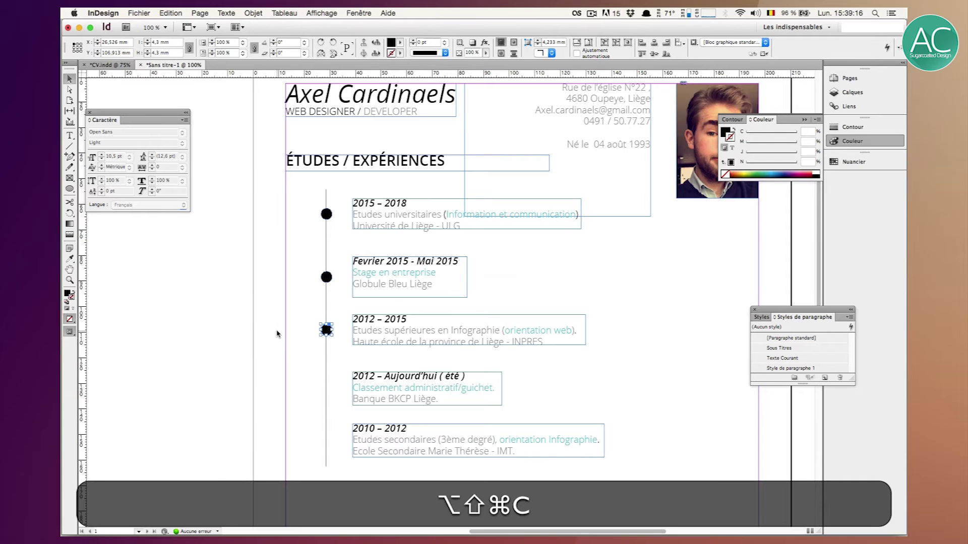
pyautogui.press('alt+shift+super+v')
pyautogui.moveTo(327, 329); pyautogui.dragTo(326, 389)
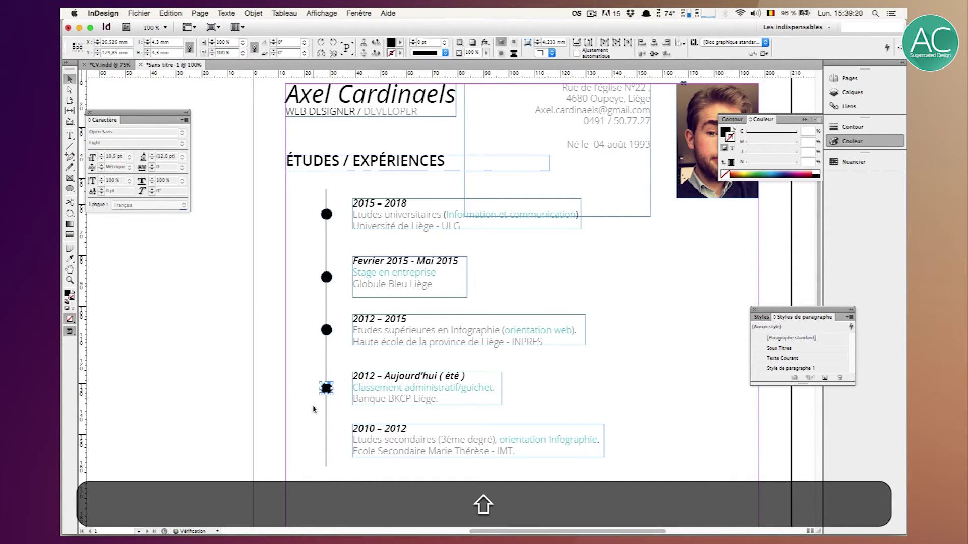
pyautogui.press('alt+shift+super+c')
pyautogui.press('alt+shift+super+v')
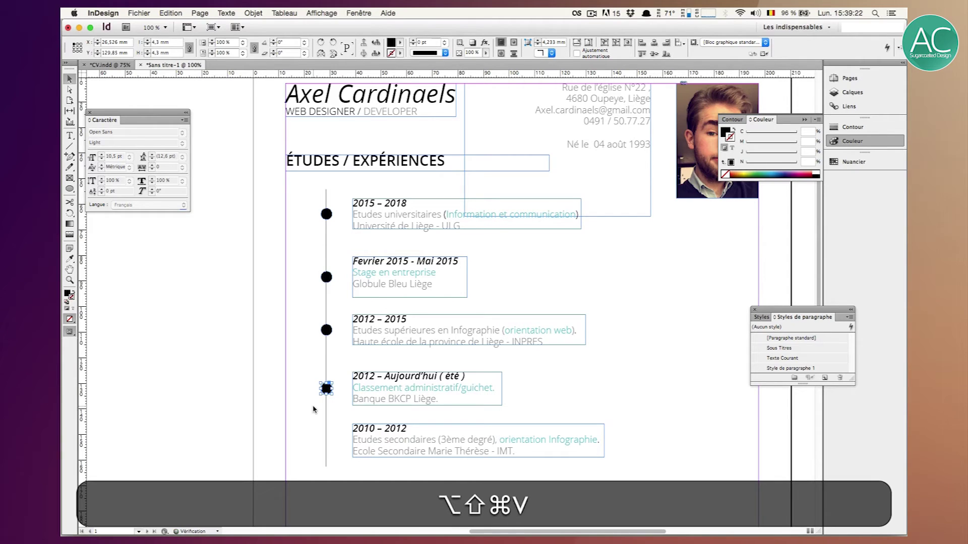
pyautogui.moveTo(326, 389); pyautogui.dragTo(326, 442)
pyautogui.click(376, 475)
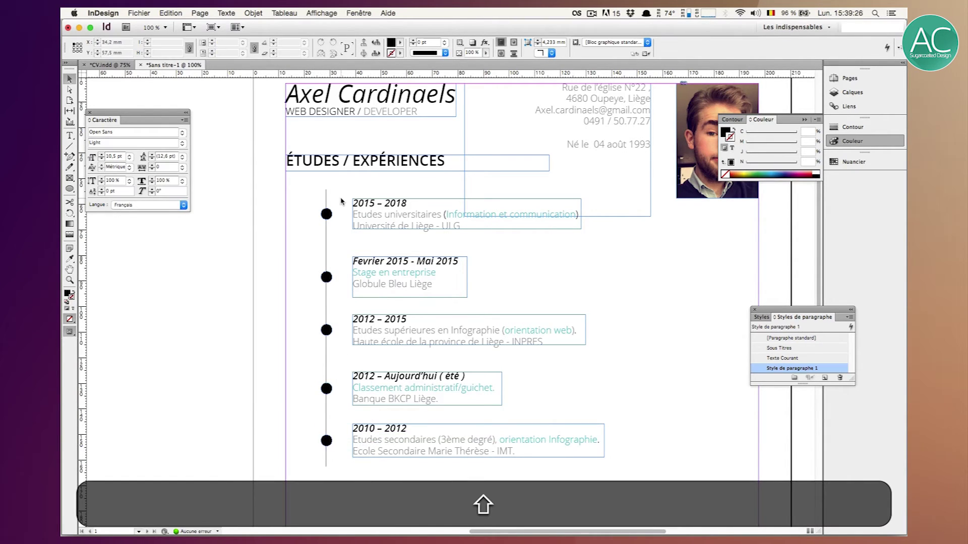
# Shorten the contact details text frame to about 28 mm high so it ends above the section heading.
pyautogui.click(635, 211)
pyautogui.moveTo(558, 217); pyautogui.dragTo(558, 155)
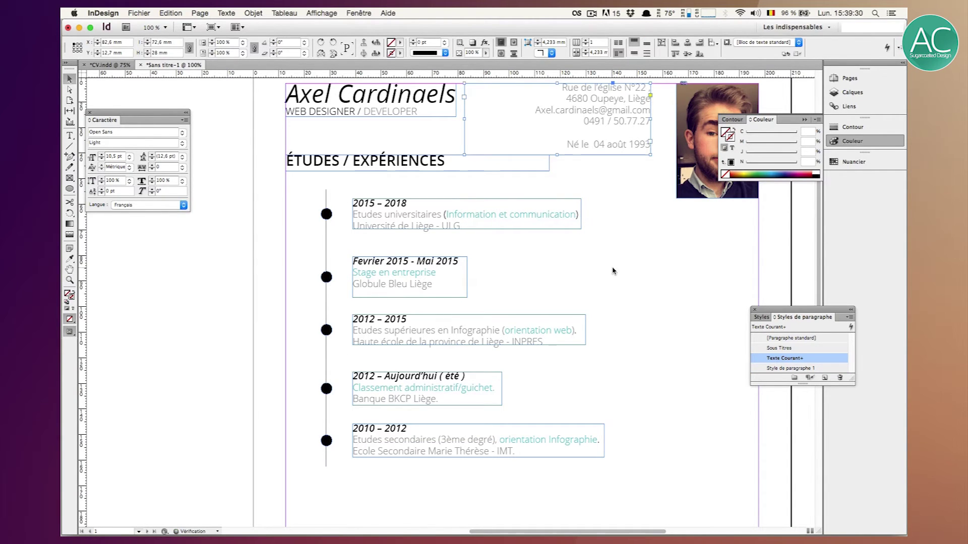
pyautogui.click(613, 271)
pyautogui.press('w')
pyautogui.press('w')
# Group the vertical line, the five dots and the five timeline text entries.
pyautogui.moveTo(304, 180); pyautogui.dragTo(645, 486)
pyautogui.press('super+g')
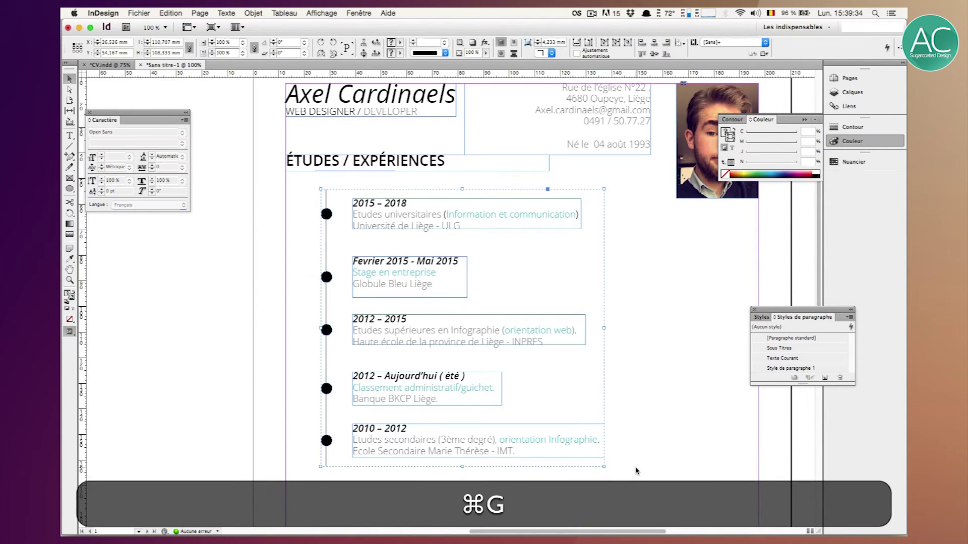
pyautogui.press('w')
pyautogui.click(529, 410)
pyautogui.press('w')
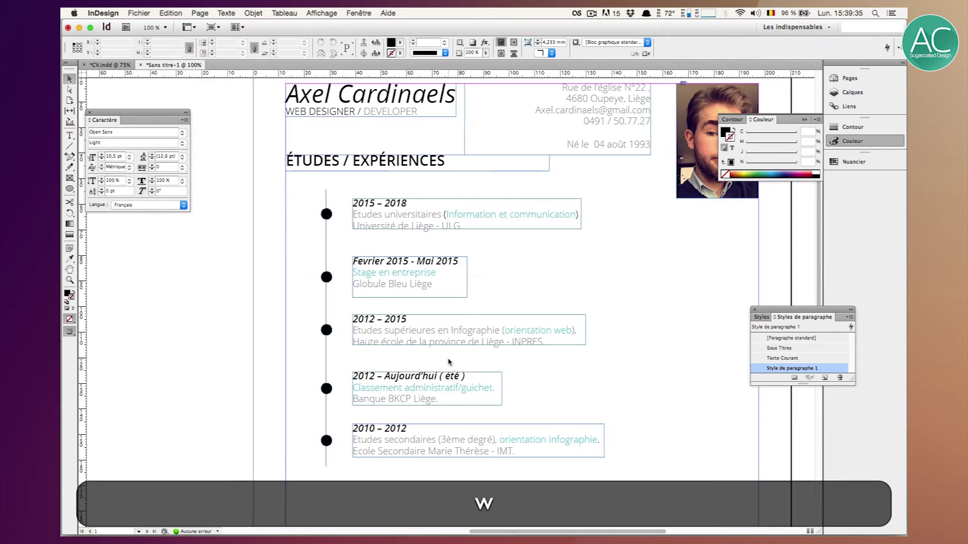
# Shift the timeline group left until it aligns with the page's left margin, at about X 12.8 mm.
pyautogui.click(421, 346)
pyautogui.hotkey('shift', 'Left')
pyautogui.hotkey('shift', 'Left')
pyautogui.hotkey('shift', 'Left')
pyautogui.hotkey('shift', 'Left')
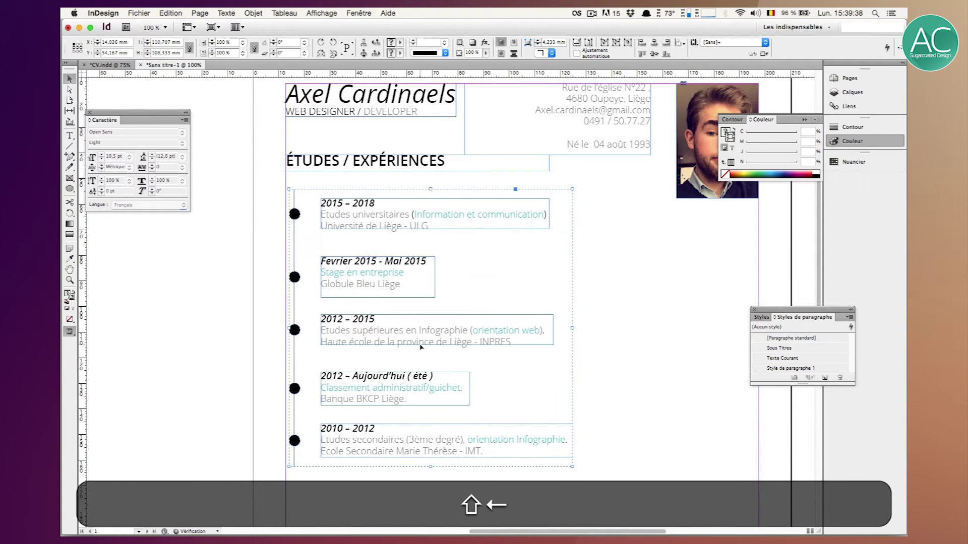
pyautogui.press('Left')
pyautogui.press('Left')
pyautogui.press('Left')
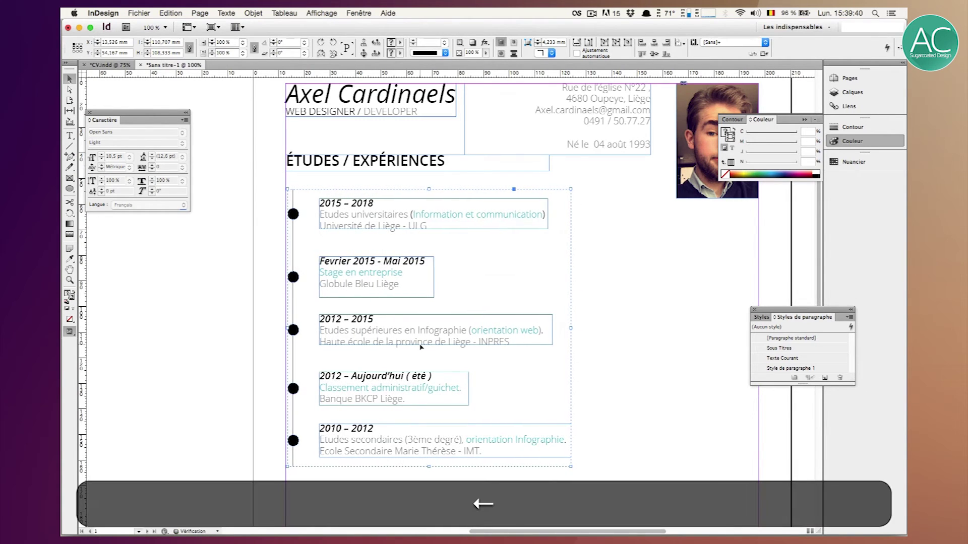
pyautogui.press('Left')
pyautogui.press('Left')
# Adjust the timeline group's vertical position, leaving a clear gap beneath the ÉTUDES / EXPÉRIENCES heading, and preview the page without guides.
pyautogui.hotkey('shift', 'Up')
pyautogui.hotkey('shift', 'Up')
pyautogui.hotkey('shift', 'Up')
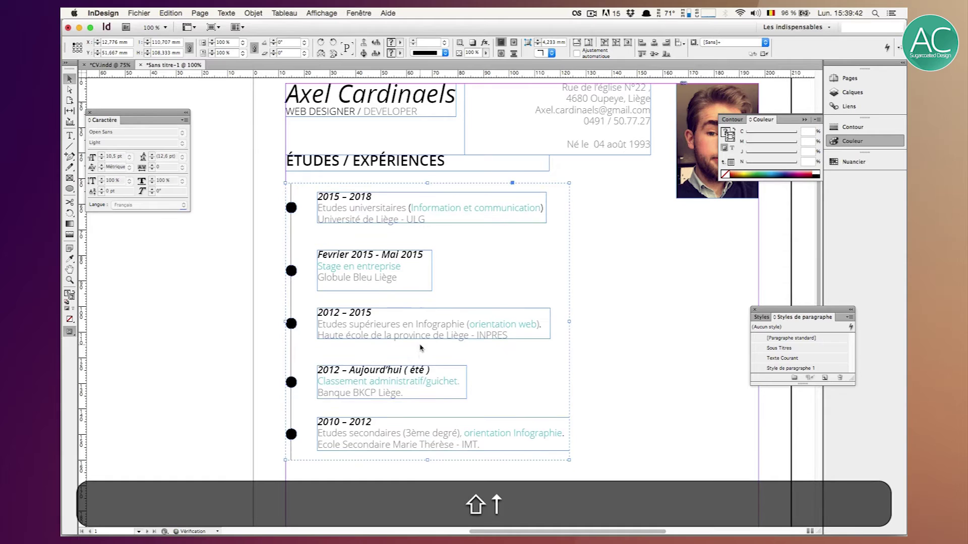
pyautogui.hotkey('shift', 'Up')
pyautogui.hotkey('shift', 'Down')
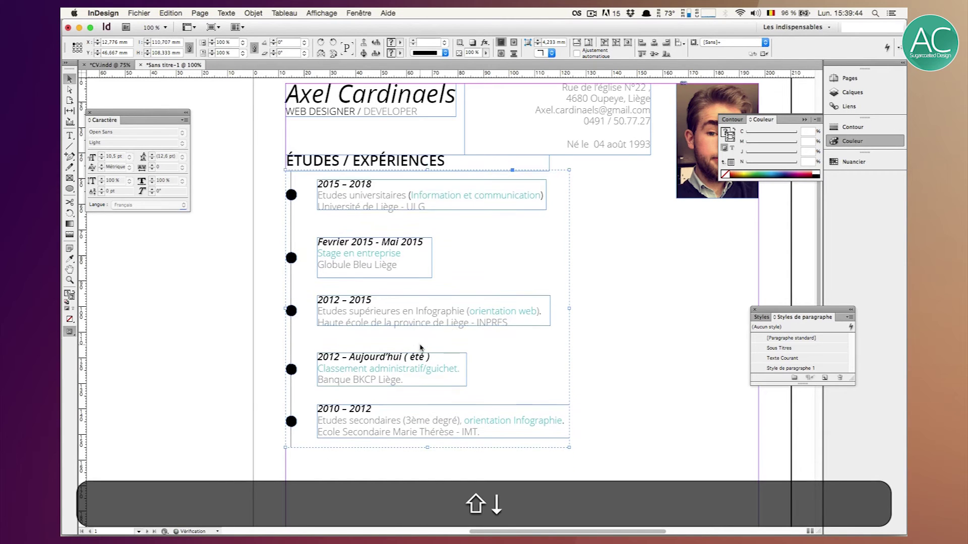
pyautogui.press('Down')
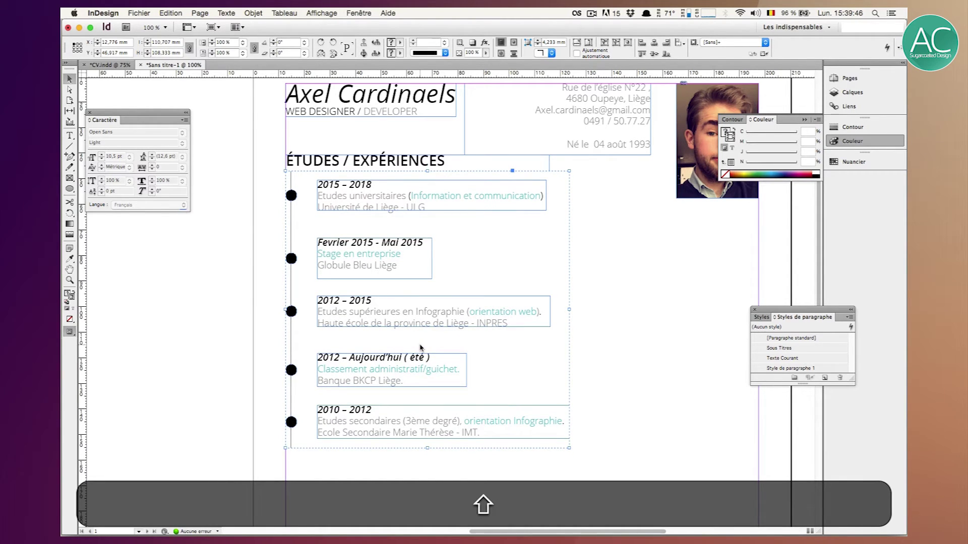
pyautogui.hotkey('shift', 'Down')
pyautogui.hotkey('shift', 'Down')
pyautogui.hotkey('shift', 'Down')
pyautogui.hotkey('shift', 'Down')
pyautogui.hotkey('shift', 'Down')
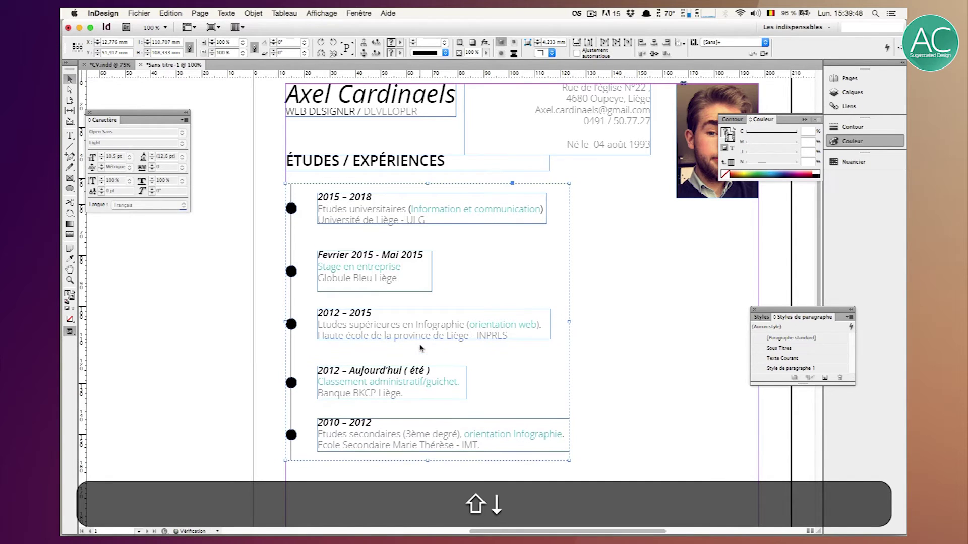
pyautogui.press('w')
pyautogui.click(609, 365)
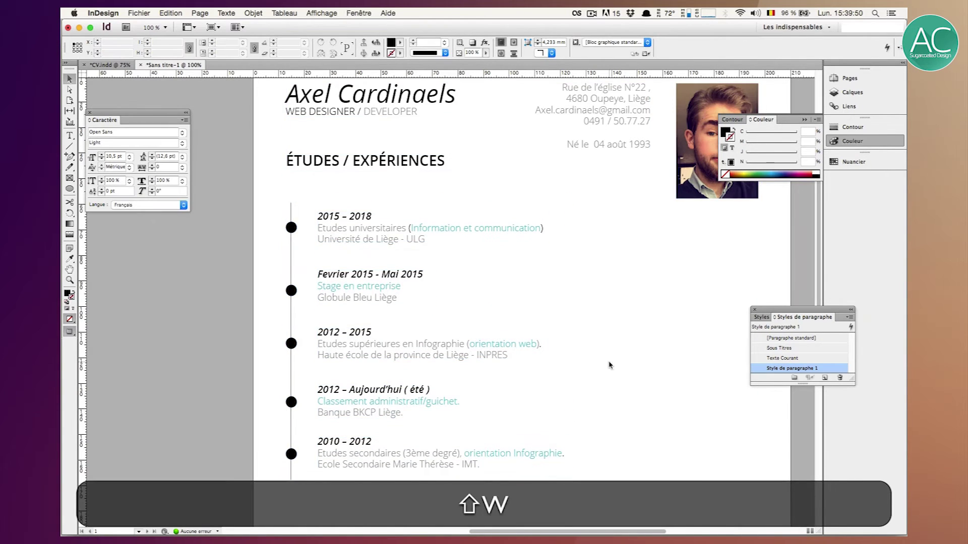
# Draw a horizontal line about 111 mm long directly beneath the ÉTUDES / EXPÉRIENCES heading, starting at the left margin.
pyautogui.scroll(3, 552, 290)
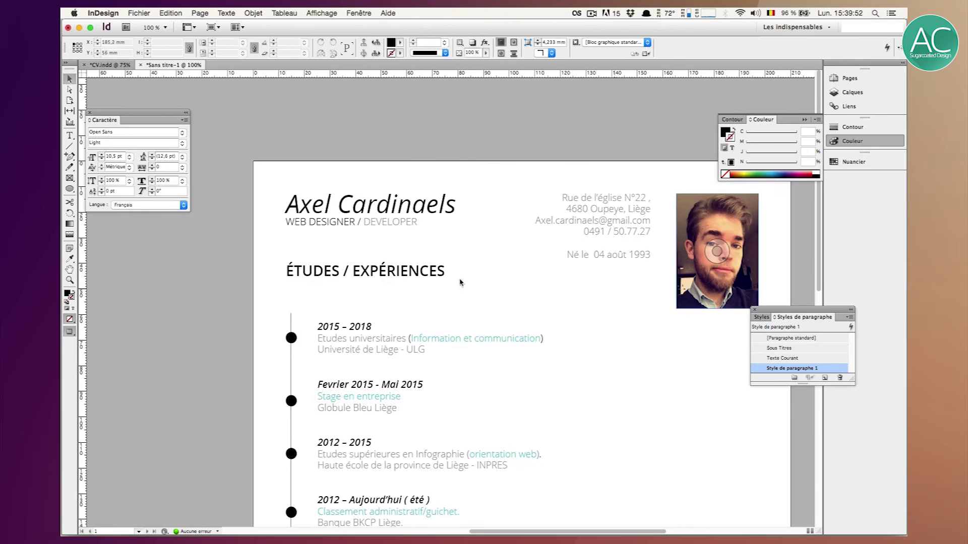
pyautogui.click(69, 148)
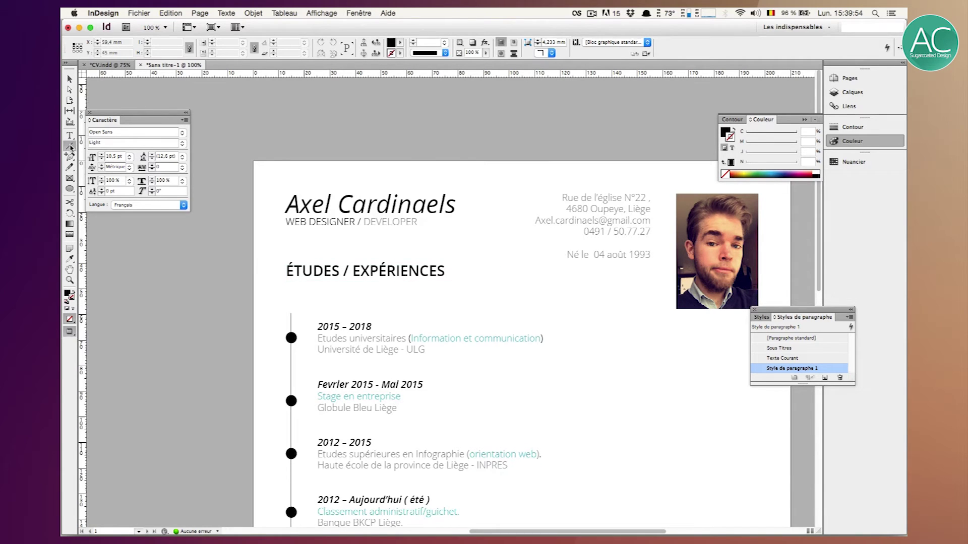
pyautogui.press('w')
pyautogui.moveTo(285, 287); pyautogui.dragTo(569, 307)
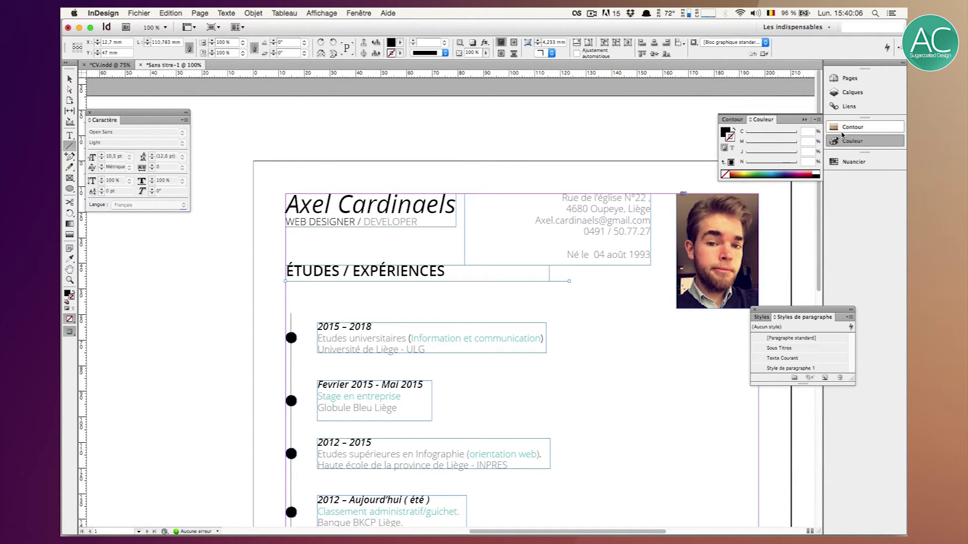
# Give the heading line a 1 pt black stroke without fill at 40% tint and preview the result.
pyautogui.click(733, 129)
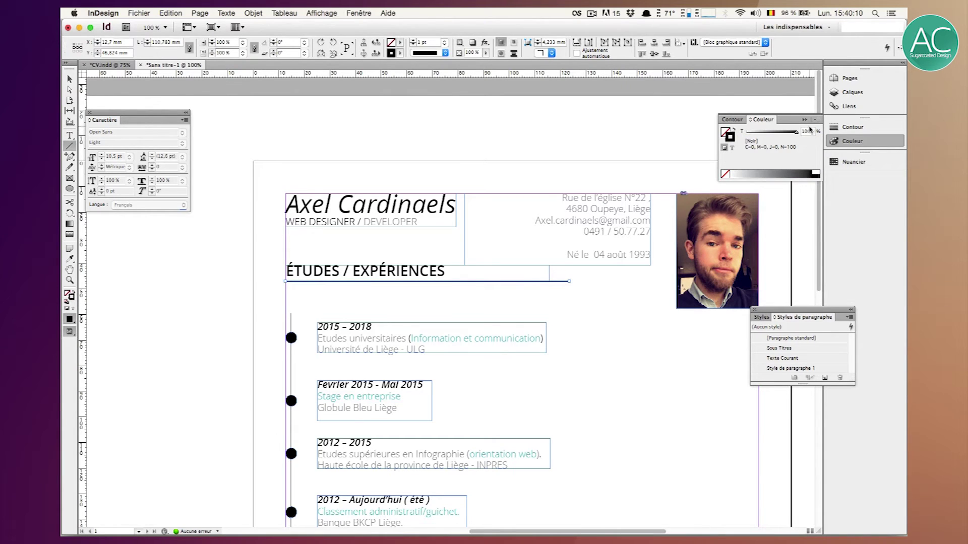
pyautogui.write('40')
pyautogui.press('Return')
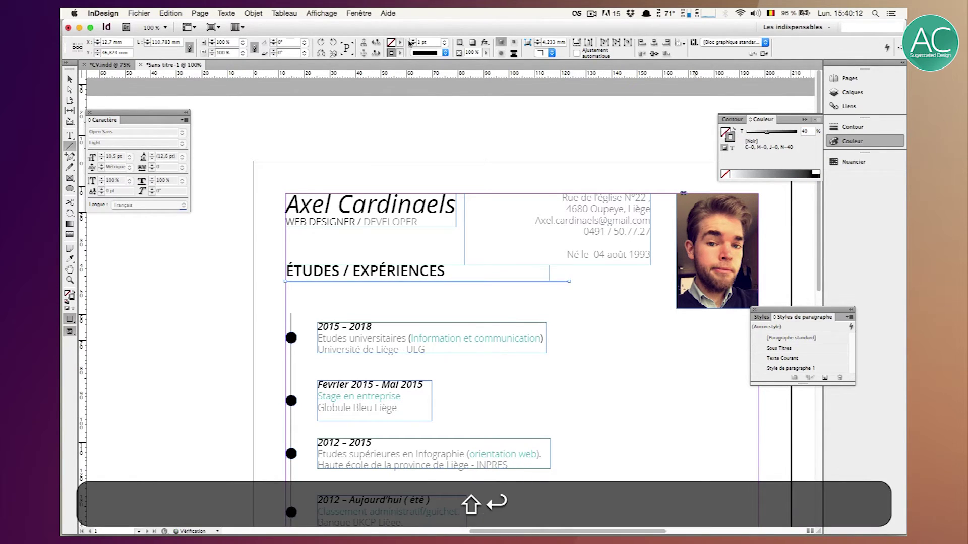
pyautogui.click(71, 79)
pyautogui.press('w')
pyautogui.click(233, 120)
# Lighten the heading line's black stroke to a 25% tint.
pyautogui.click(432, 281)
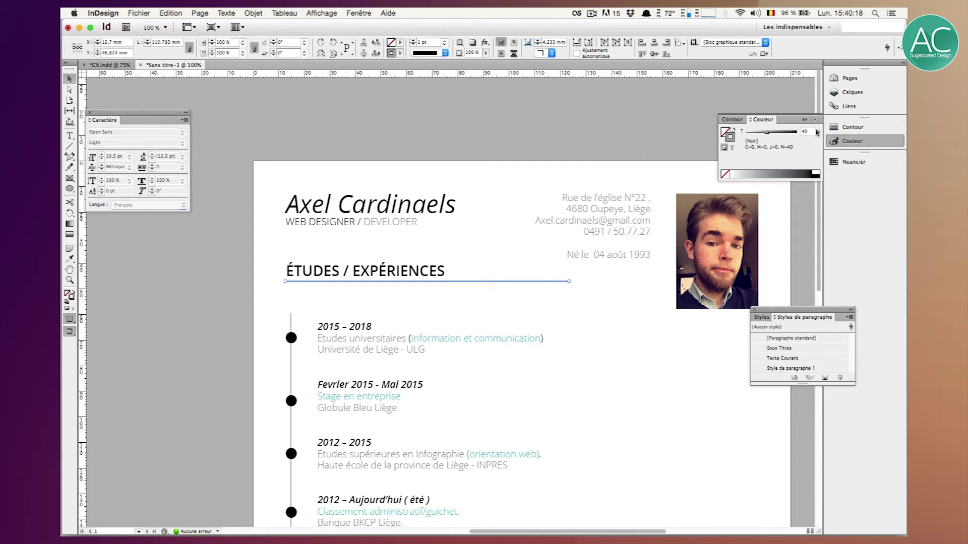
pyautogui.write('20')
pyautogui.hotkey('shift', 'Return')
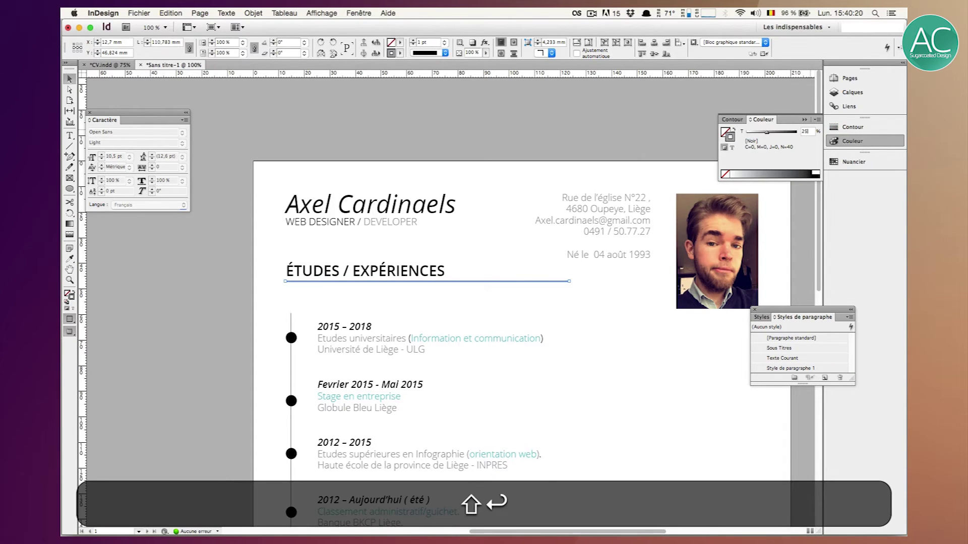
pyautogui.click(525, 124)
# Nudge the heading line slightly lower, to about Y 47.3 mm, and check the spacing in preview mode.
pyautogui.click(460, 283)
pyautogui.hotkey('shift', 'Up')
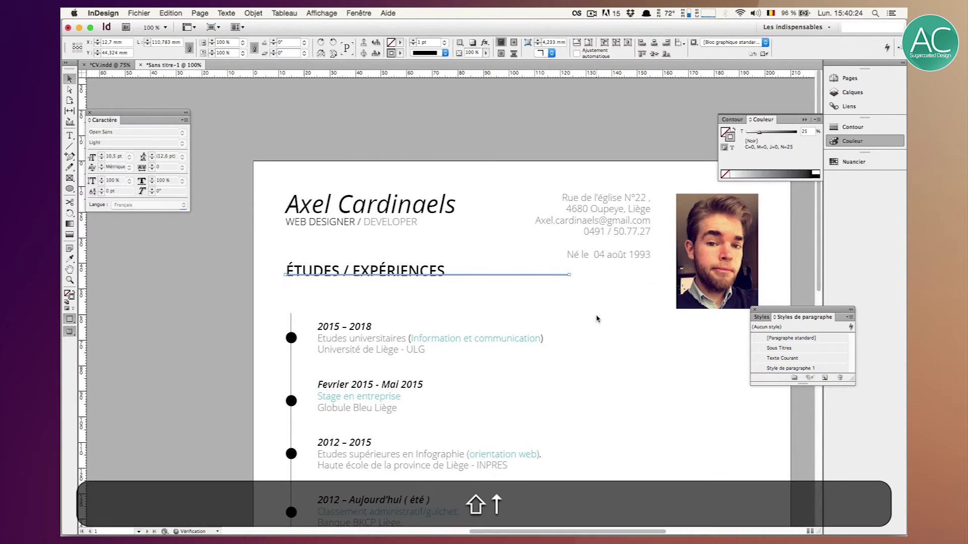
pyautogui.hotkey('shift', 'Down')
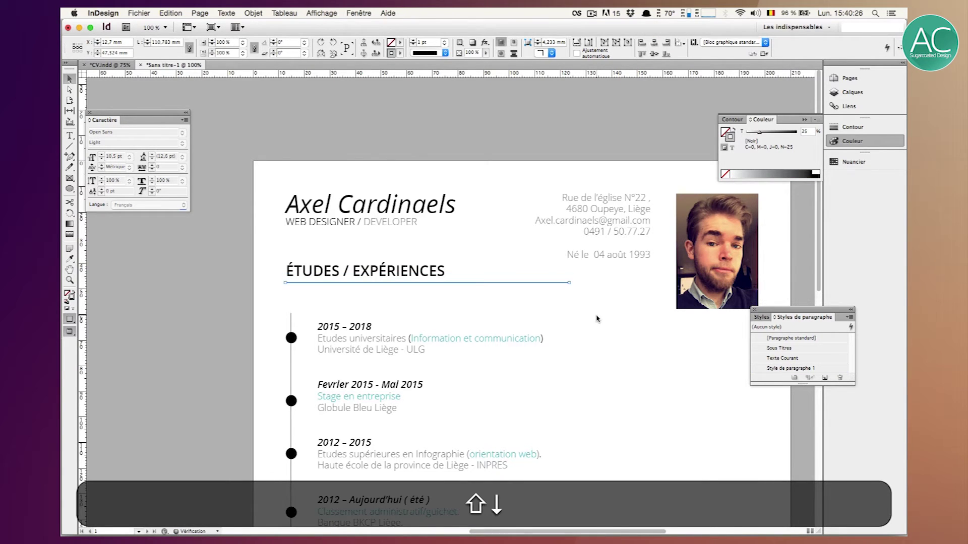
pyautogui.click(626, 349)
pyautogui.press('w')
pyautogui.press('w')
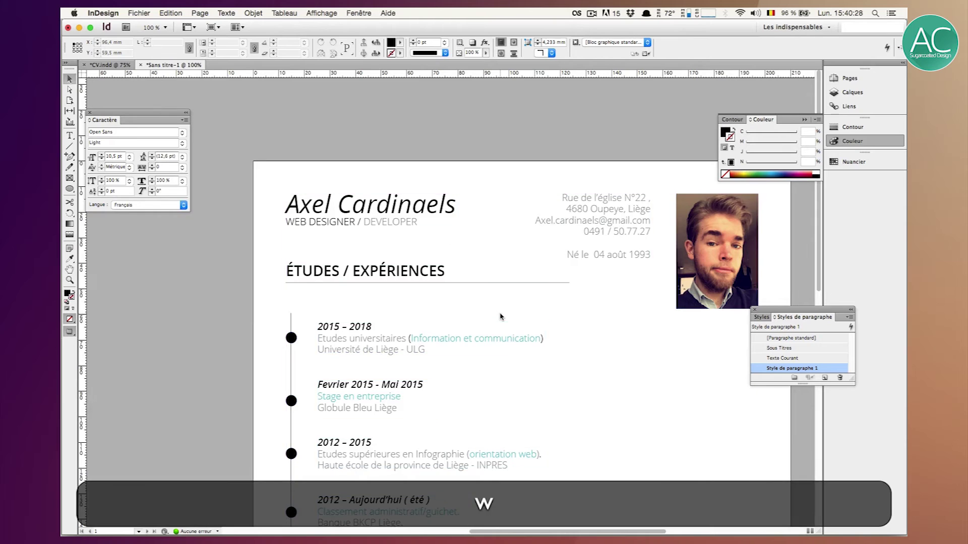
# Review the overall CV layout at 75% zoom, including the empty area beneath the timeline.
pyautogui.scroll(-5, 500, 317)
pyautogui.press('space')
pyautogui.press('super+minus')
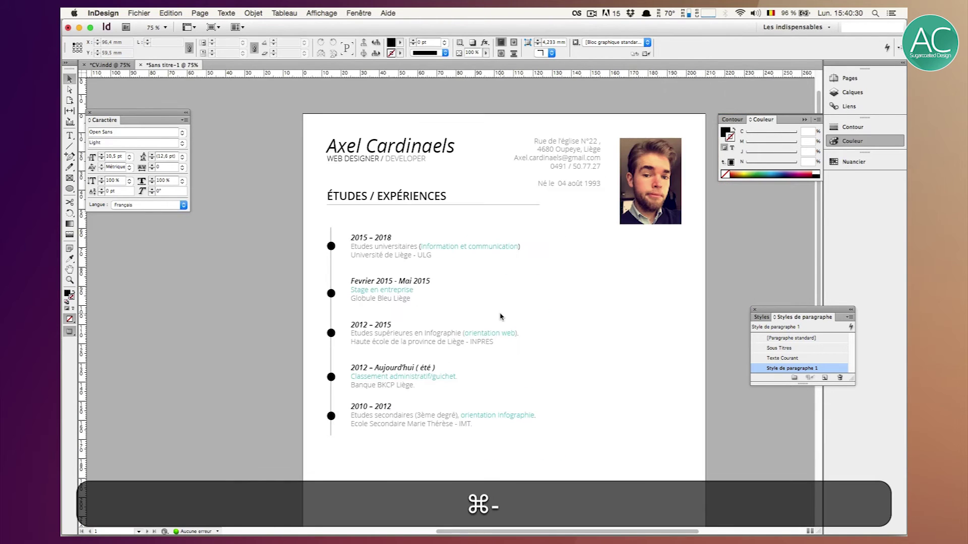
pyautogui.scroll(-5, 530, 281)
pyautogui.scroll(5, 550, 263)
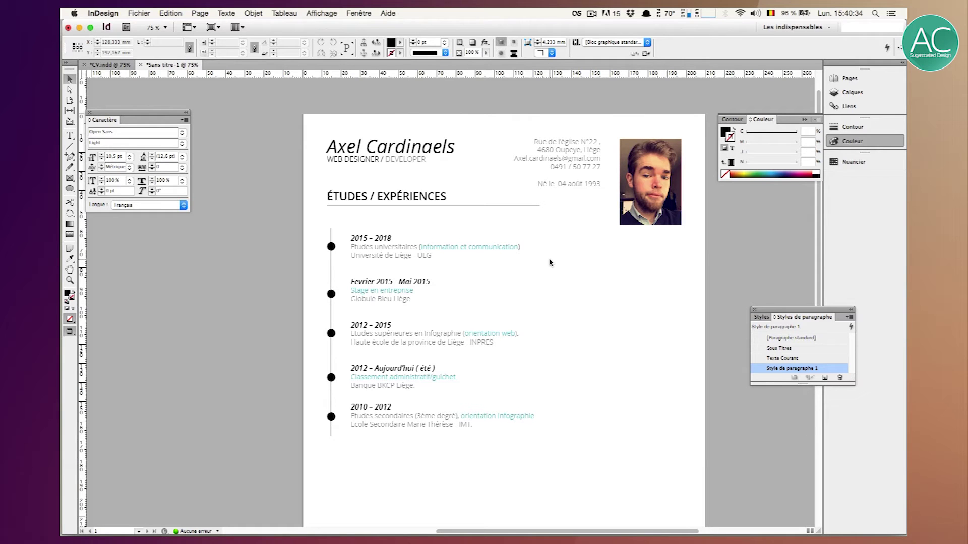
pyautogui.scroll(-5, 410, 383)
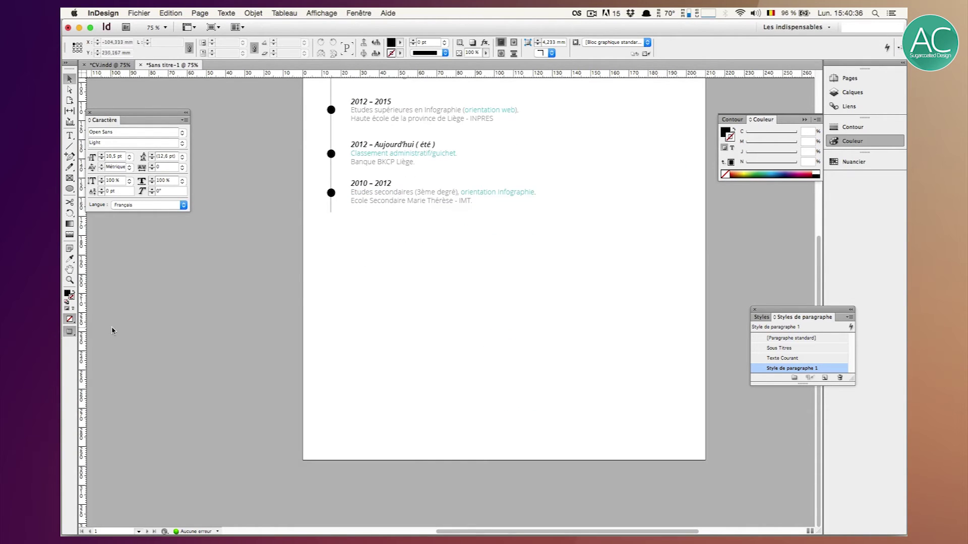
pyautogui.scroll(5, 354, 273)
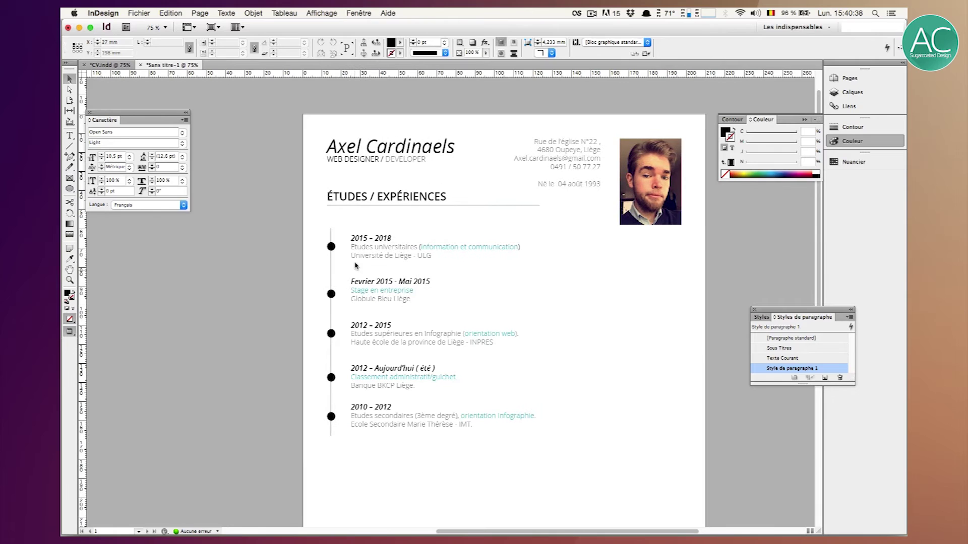
# Duplicate the ÉTUDES / EXPÉRIENCES heading with its line in place and move the copy straight down below the timeline.
pyautogui.click(369, 199)
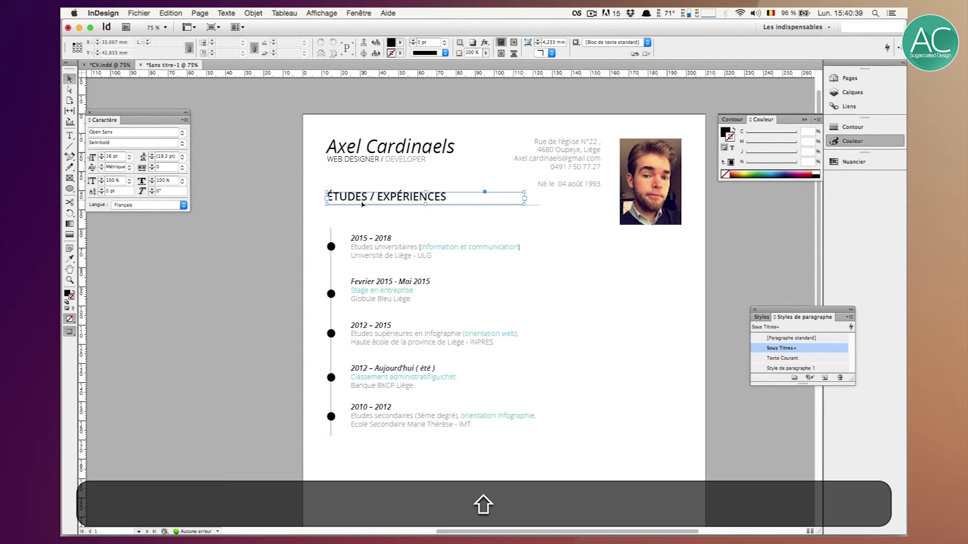
pyautogui.keyDown('shift'); pyautogui.click(533, 205); pyautogui.keyUp('shift')
pyautogui.press('super+c')
pyautogui.press('alt+shift+super+v')
pyautogui.scroll(-1, 534, 208)
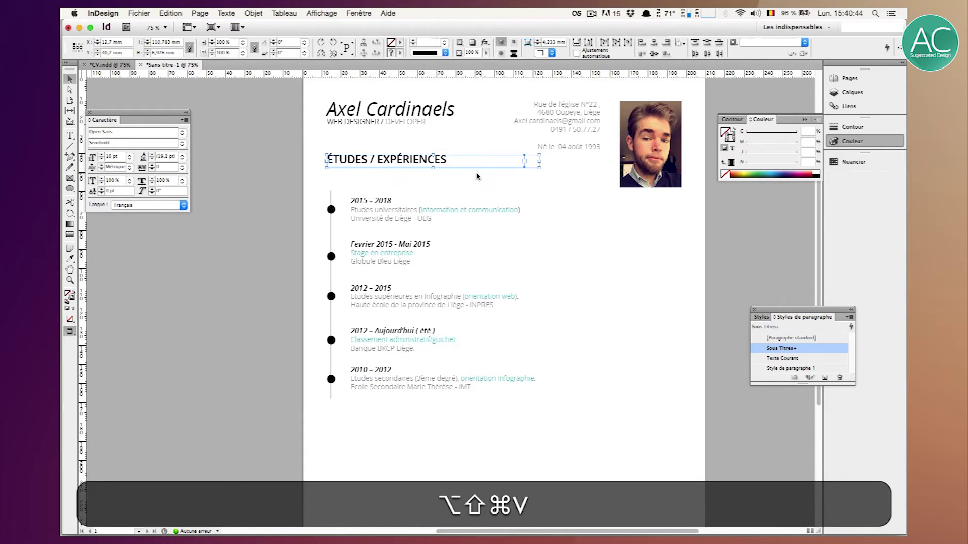
pyautogui.moveTo(443, 162); pyautogui.dragTo(428, 403)
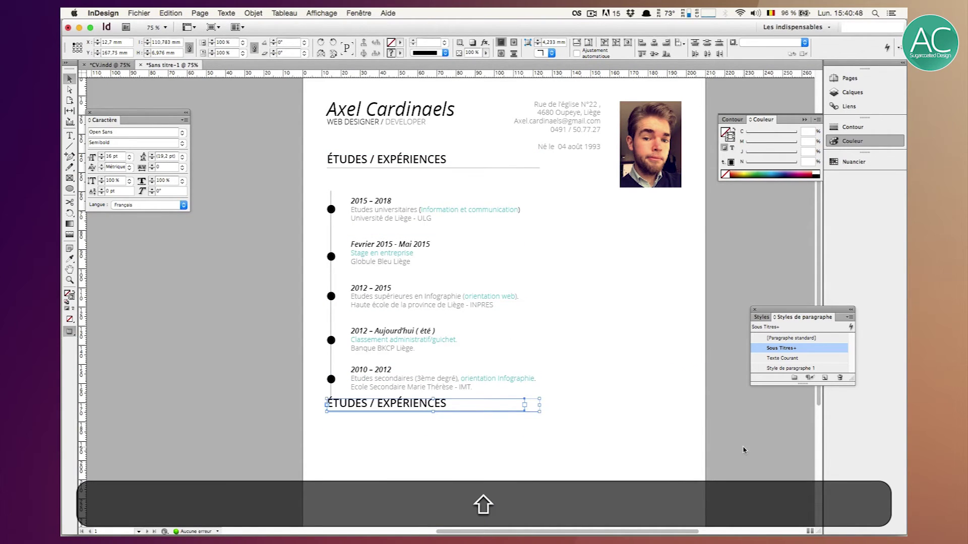
pyautogui.hotkey('shift', 'Down')
pyautogui.hotkey('shift', 'Down')
pyautogui.hotkey('shift', 'Down')
pyautogui.hotkey('shift', 'Down')
pyautogui.hotkey('shift', 'Down')
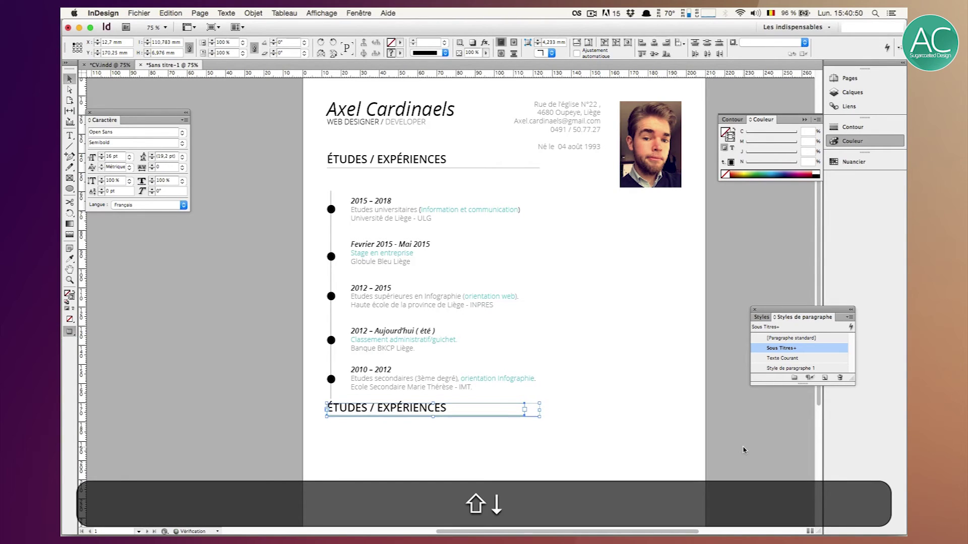
# Replace the copied heading's text below the timeline with LANGUES PRATIQUÉES.
pyautogui.doubleClick(426, 427)
pyautogui.press('super+a')
pyautogui.write('LANGUES')
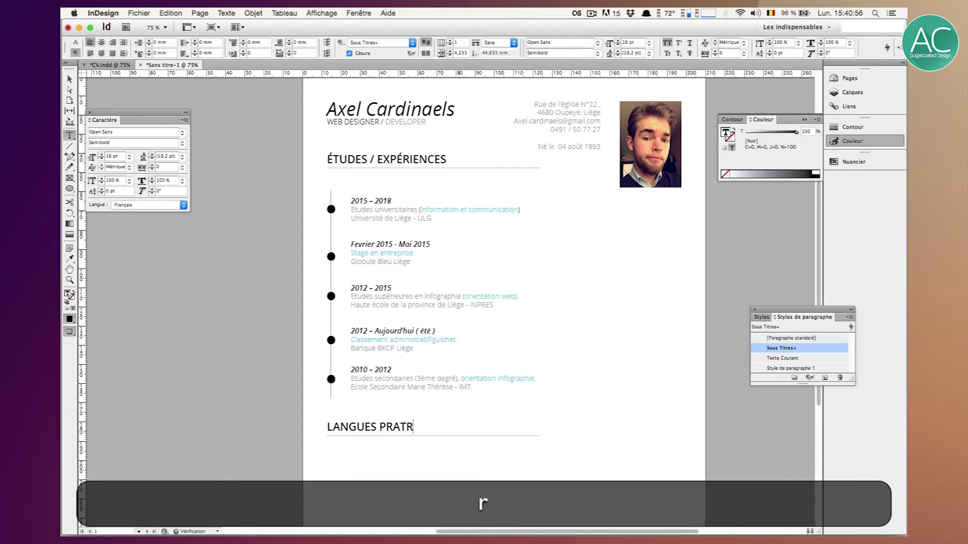
pyautogui.write(' PRATR')
pyautogui.press('BackSpace')
pyautogui.press('BackSpace')
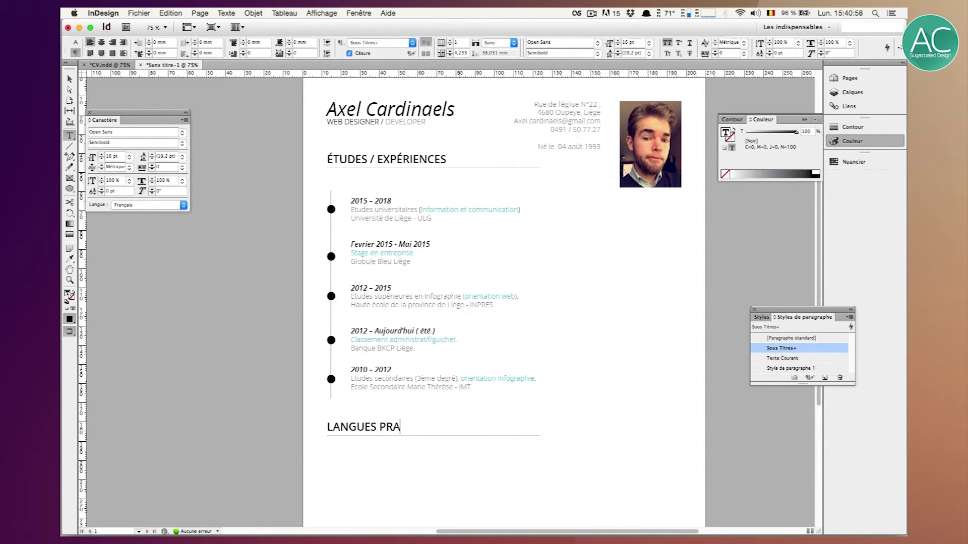
pyautogui.write('tiquées')
pyautogui.click(69, 79)
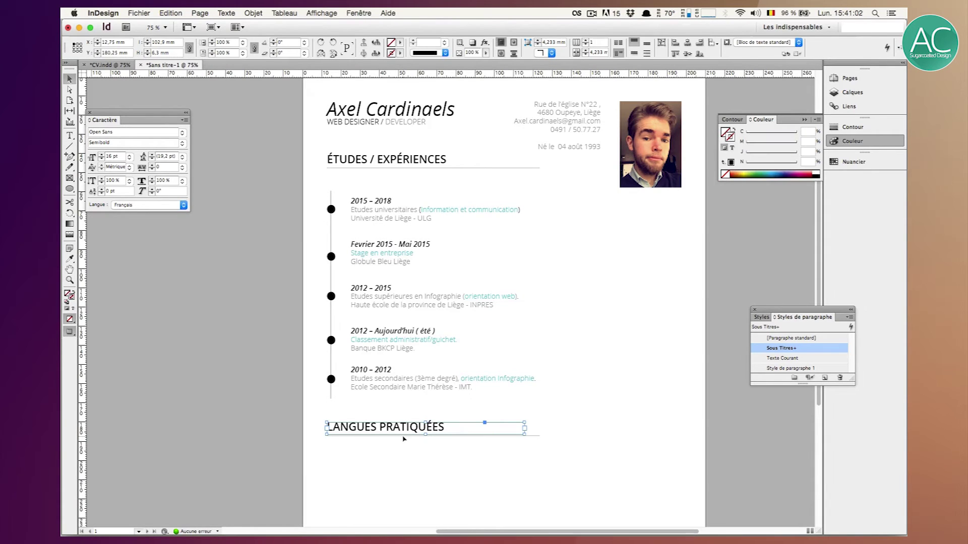
# Switch to the cv document in TextEdit and copy the Français entry with its description from the languages section.
pyautogui.scroll(-5, 395, 458)
pyautogui.press('w')
pyautogui.click(379, 206)
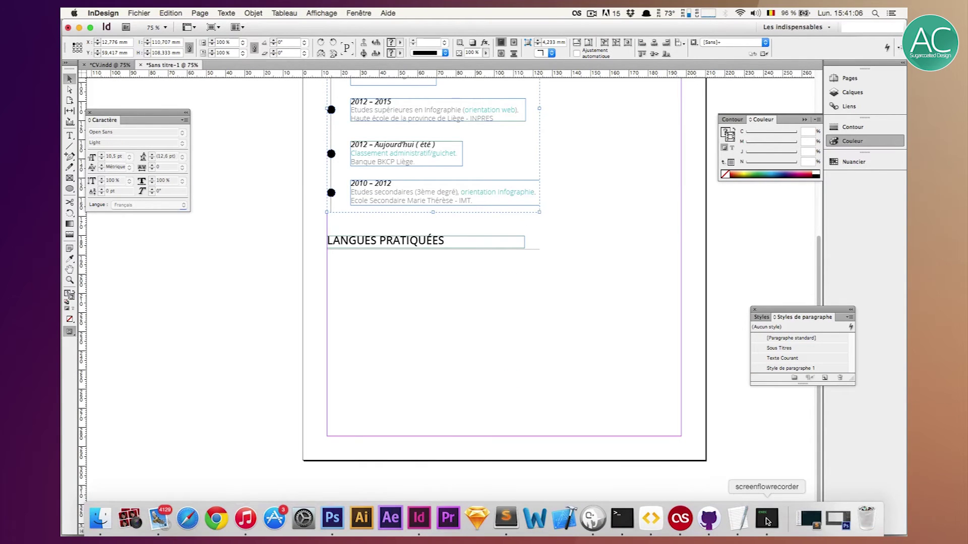
pyautogui.click(744, 521)
pyautogui.click(457, 299)
pyautogui.scroll(-6, 448, 295)
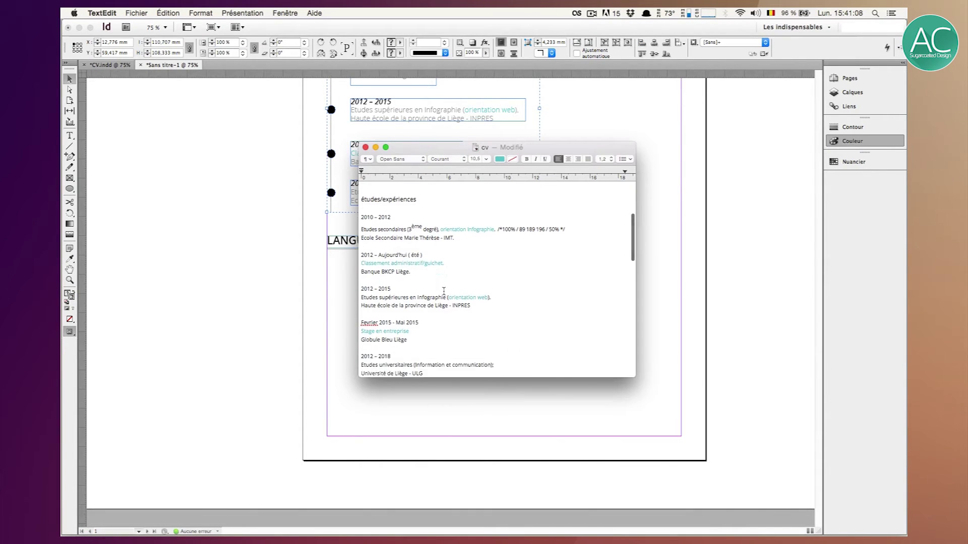
pyautogui.scroll(-10, 443, 291)
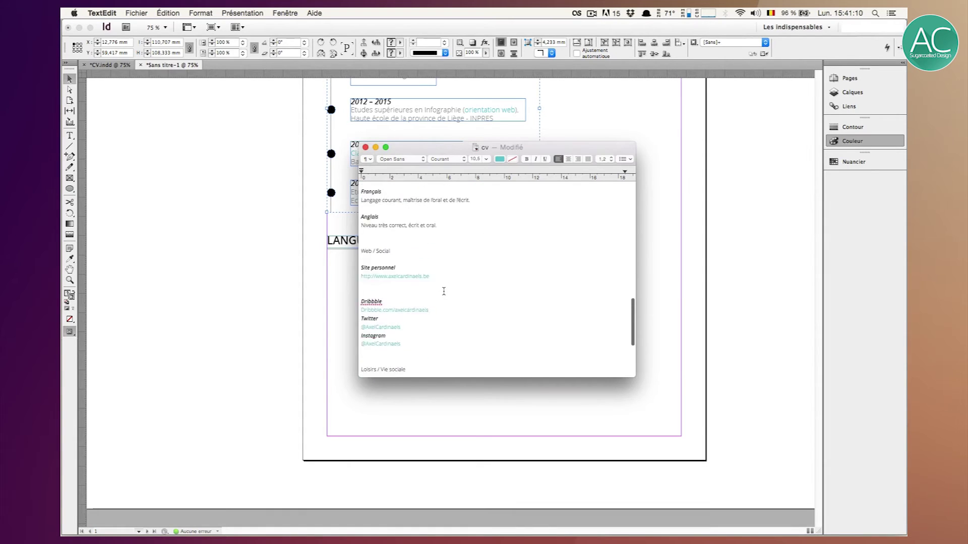
pyautogui.scroll(4, 439, 287)
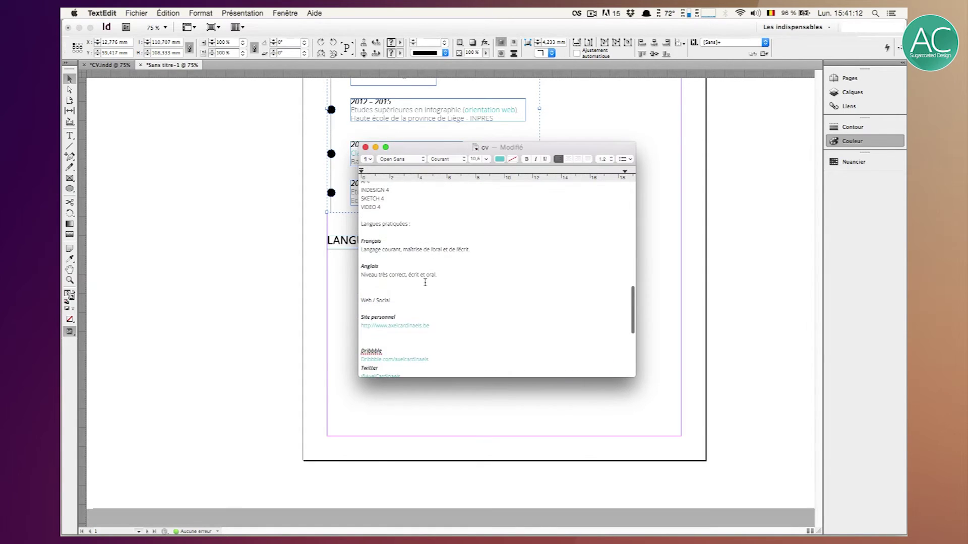
pyautogui.moveTo(472, 249); pyautogui.dragTo(360, 240)
pyautogui.press('super+c')
# Paste the Français entry into a new text frame below the LANGUES PRATIQUÉES heading and widen the frame to about 78 mm.
pyautogui.click(222, 334)
pyautogui.press('super+t')
pyautogui.moveTo(335, 277); pyautogui.dragTo(458, 314)
pyautogui.press('super+v')
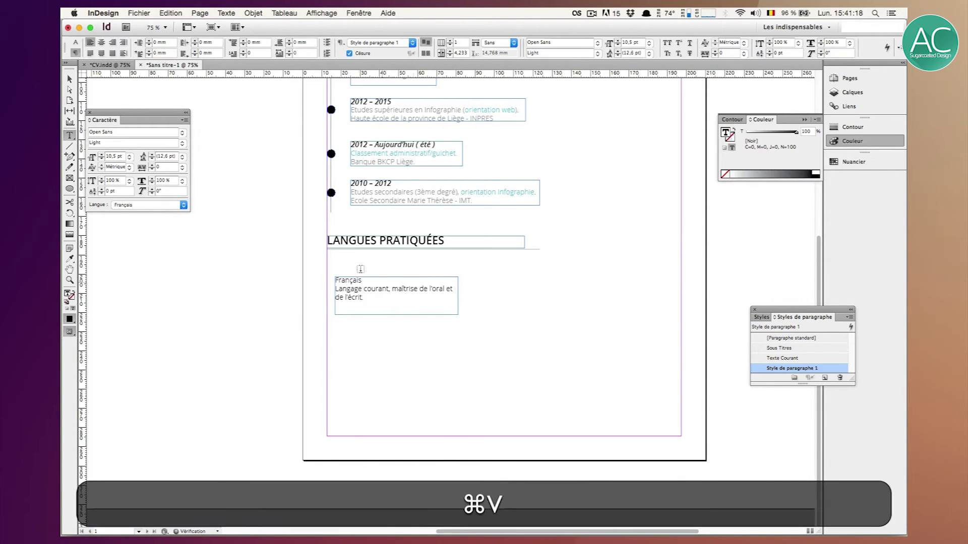
pyautogui.press('Escape')
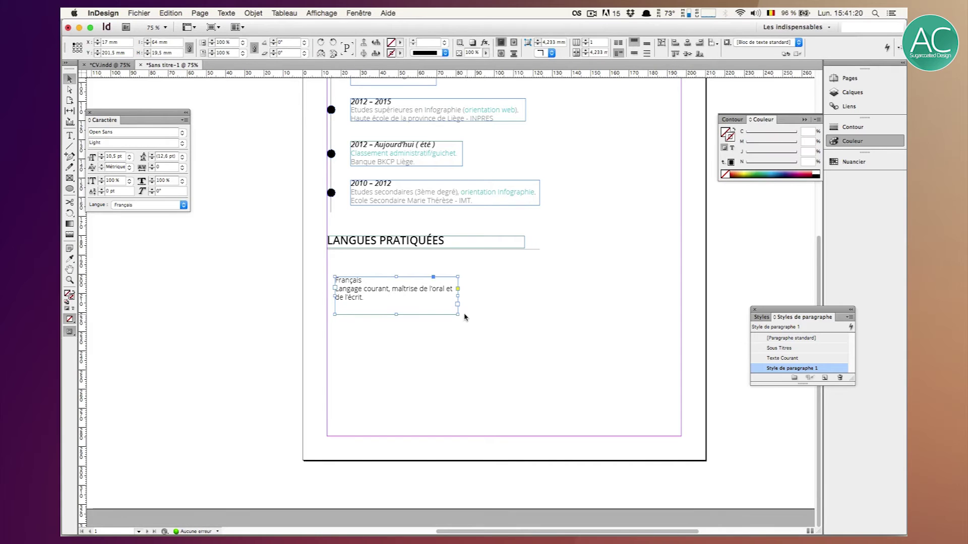
pyautogui.moveTo(459, 314); pyautogui.dragTo(486, 313)
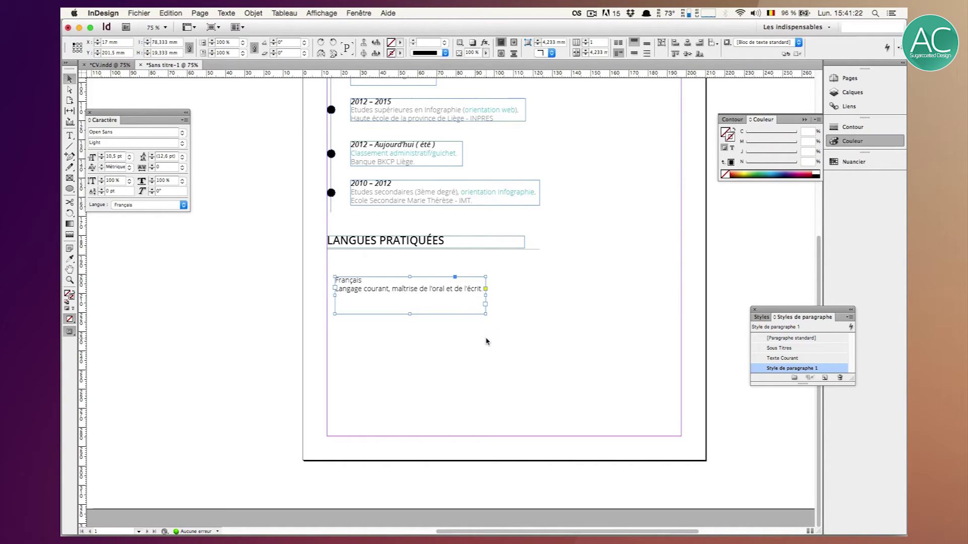
pyautogui.click(487, 341)
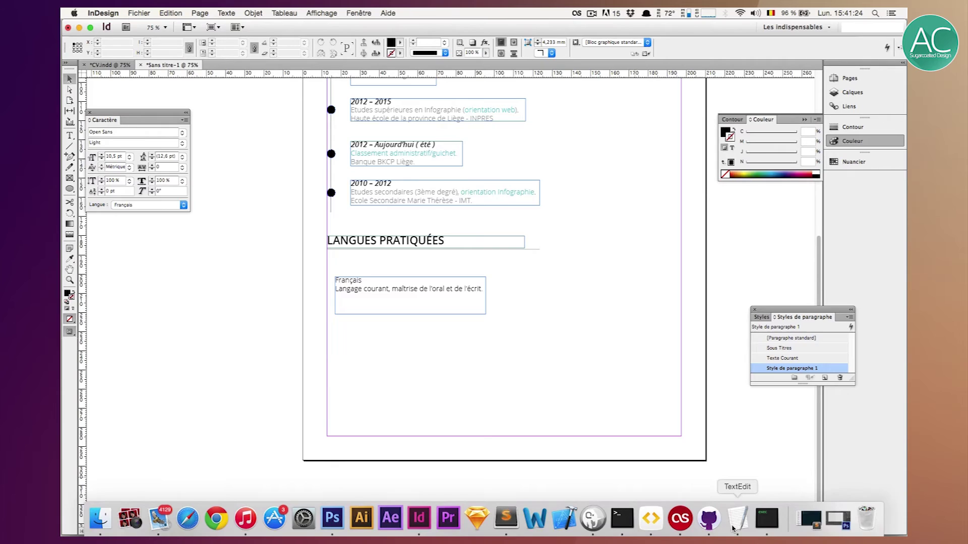
# Switch back to TextEdit and copy the Anglais entry with its description.
pyautogui.click(733, 527)
pyautogui.moveTo(435, 274); pyautogui.dragTo(358, 263)
pyautogui.press('cmd+c')
pyautogui.click(392, 309)
pyautogui.moveTo(437, 314); pyautogui.dragTo(330, 307)
pyautogui.press('cmd+c')
# Paste the Anglais entry into a new text frame of about 67 × 19 mm below the Français frame.
pyautogui.click(286, 388)
pyautogui.press('cmd+t')
pyautogui.press('t')
pyautogui.moveTo(348, 342)
pyautogui.mouseDown()
pyautogui.moveTo(449, 356)
pyautogui.moveTo(477, 377)
pyautogui.mouseUp()
pyautogui.press('cmd+v')
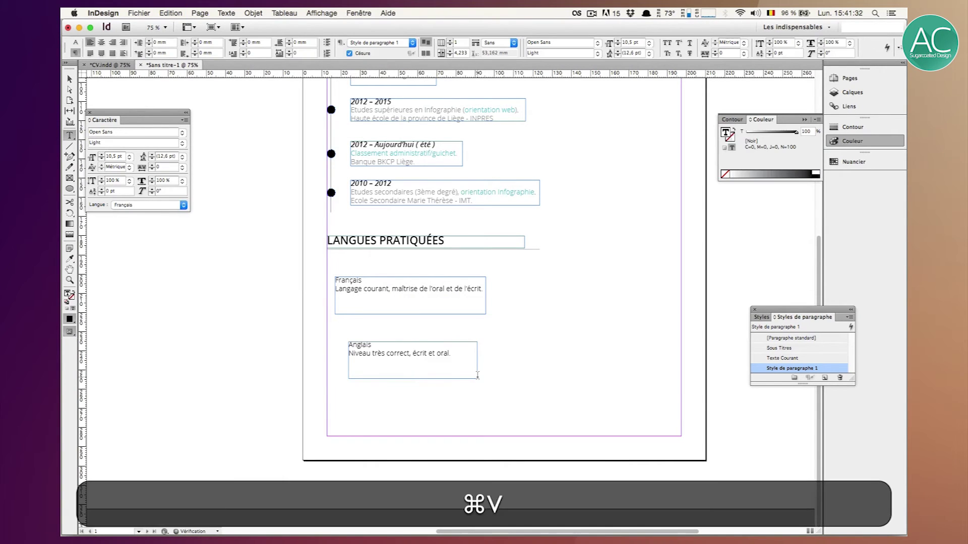
pyautogui.click(69, 80)
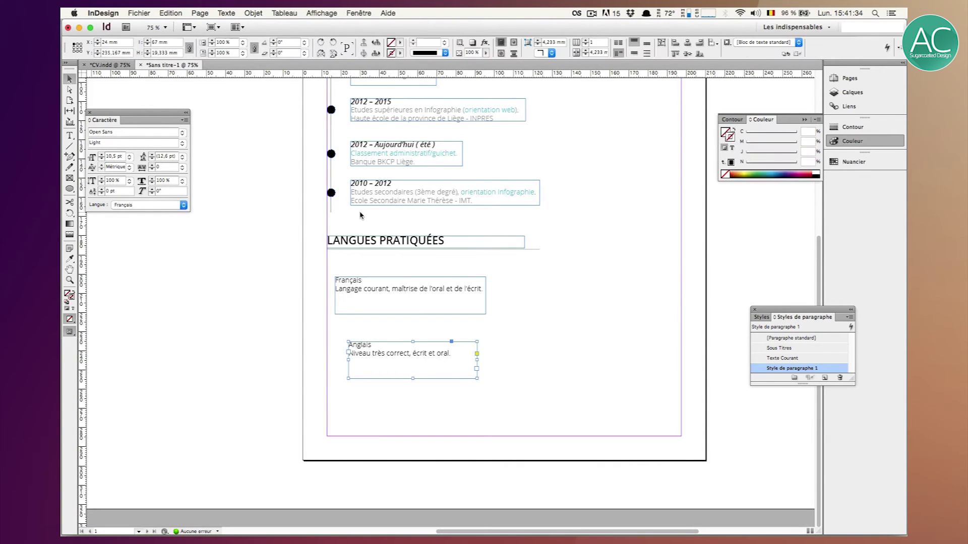
# Nudge the Français frame right to X 24.5 mm, roughly in line with the timeline texts.
pyautogui.click(361, 291)
pyautogui.hotkey('shift', 'Right')
pyautogui.hotkey('shift', 'Right')
pyautogui.hotkey('shift', 'Right')
pyautogui.hotkey('shift', 'Right')
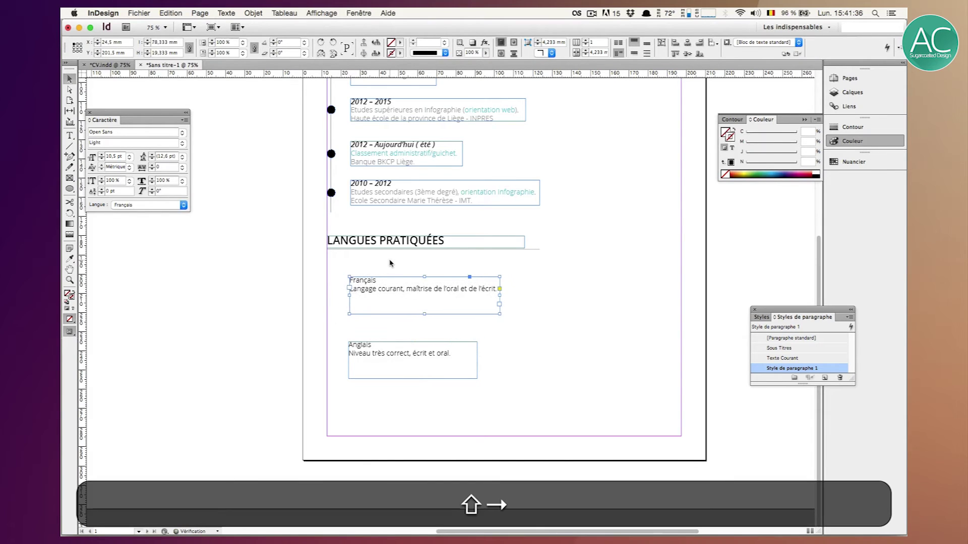
pyautogui.hotkey('alt', 'shift', 'Right')
# Move the Français frame left to the page margin, at about X 12.75 mm.
pyautogui.hotkey('shift', 'Left')
pyautogui.hotkey('shift', 'Left')
pyautogui.hotkey('shift', 'Left')
pyautogui.hotkey('shift', 'Left')
pyautogui.hotkey('shift', 'Left')
pyautogui.hotkey('shift', 'Left')
pyautogui.hotkey('shift', 'Left')
pyautogui.press('Right')
pyautogui.press('Right')
pyautogui.press('Right')
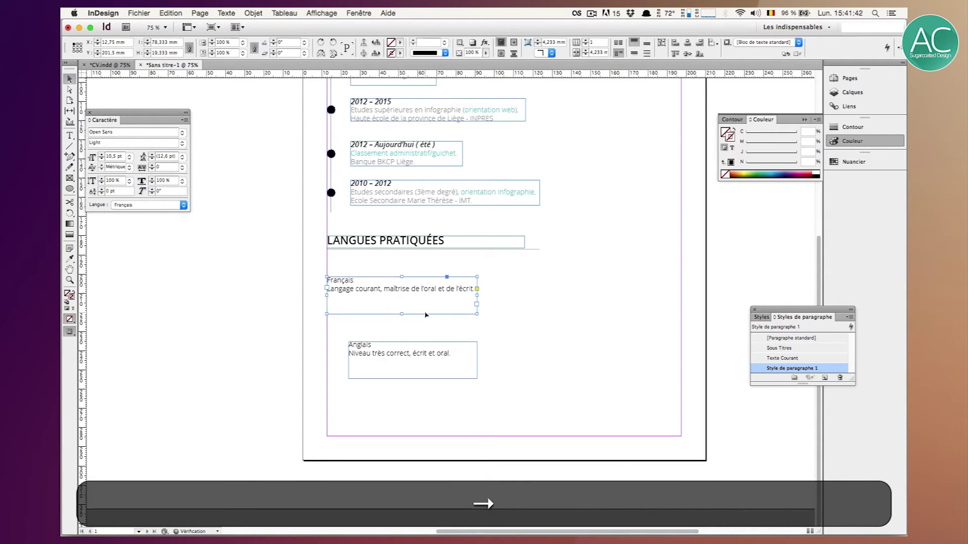
# Copy the bold italic formatting of a timeline date onto the words Français and Anglais with the Eyedropper.
pyautogui.click(404, 359)
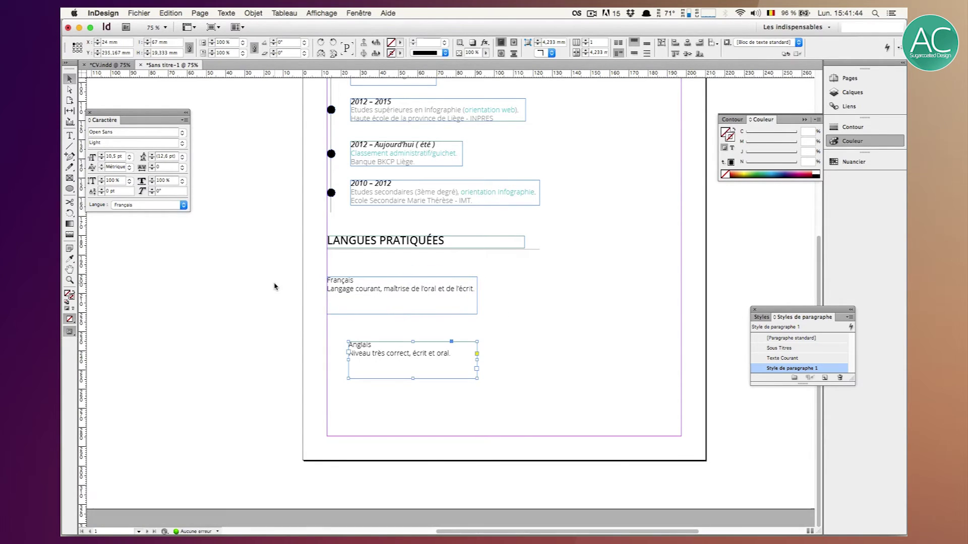
pyautogui.click(70, 259)
pyautogui.click(378, 283)
pyautogui.press('super+z')
pyautogui.press('super+equal')
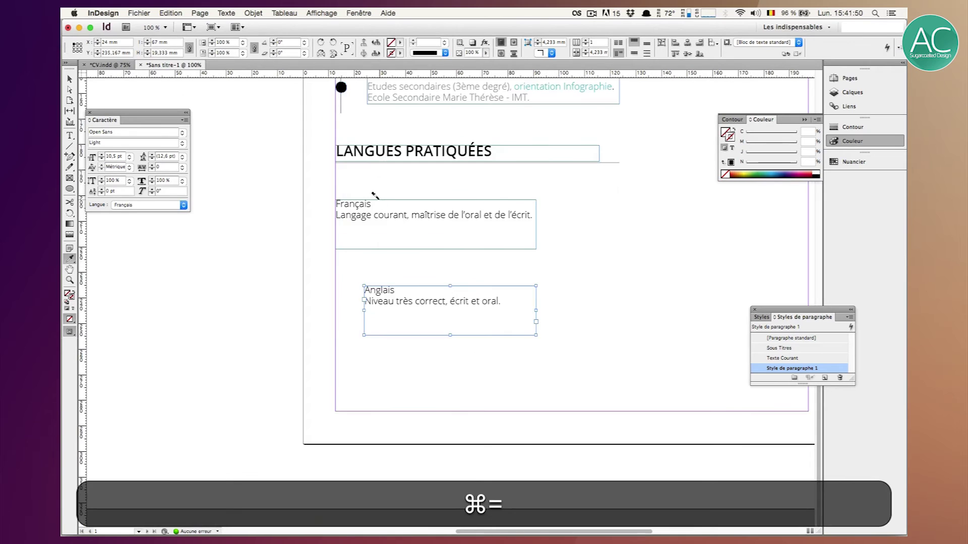
pyautogui.scroll(5, 375, 195)
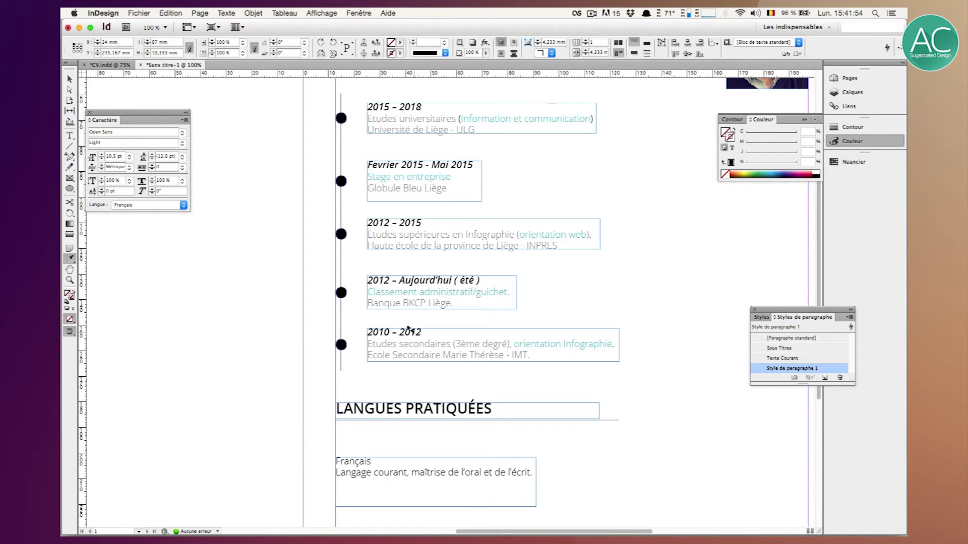
pyautogui.scroll(-5, 413, 325)
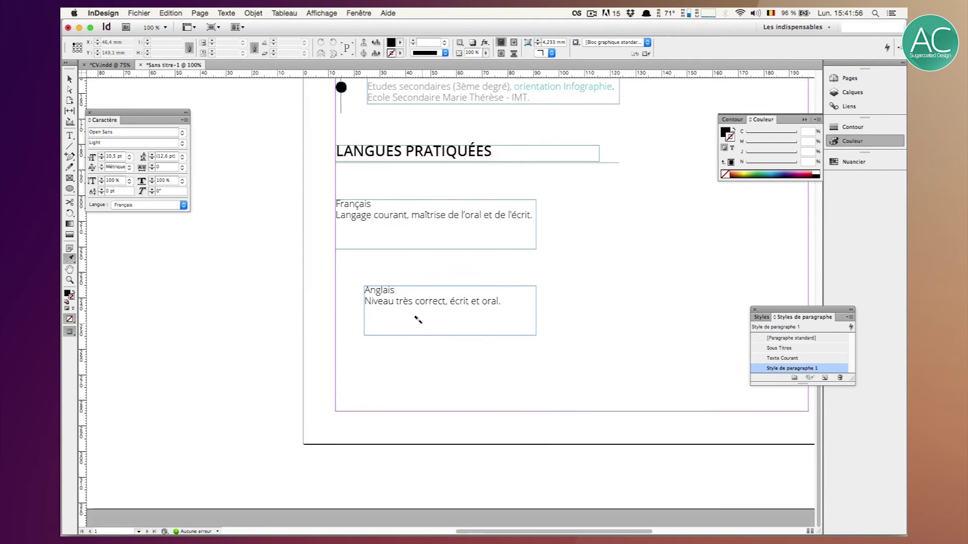
pyautogui.moveTo(373, 201); pyautogui.dragTo(302, 198)
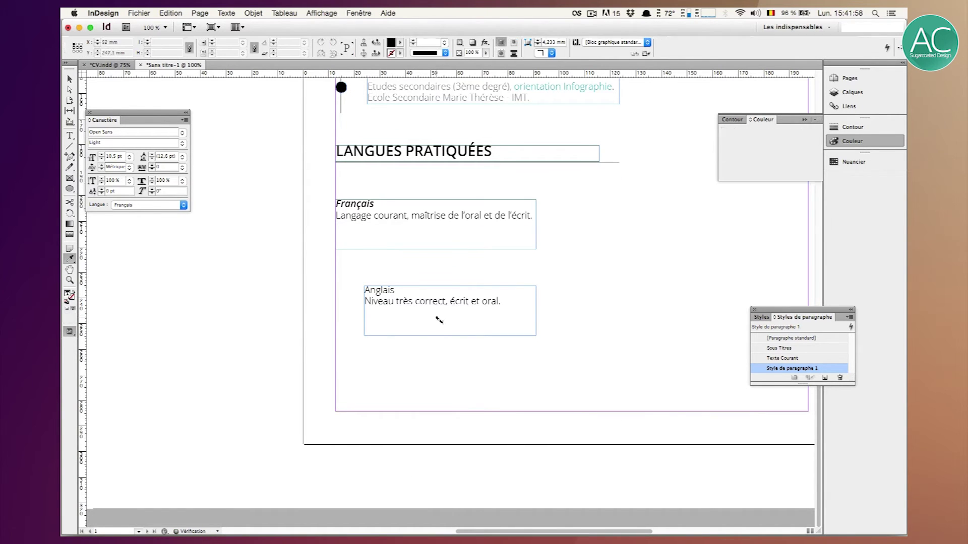
pyautogui.moveTo(396, 290); pyautogui.dragTo(284, 286)
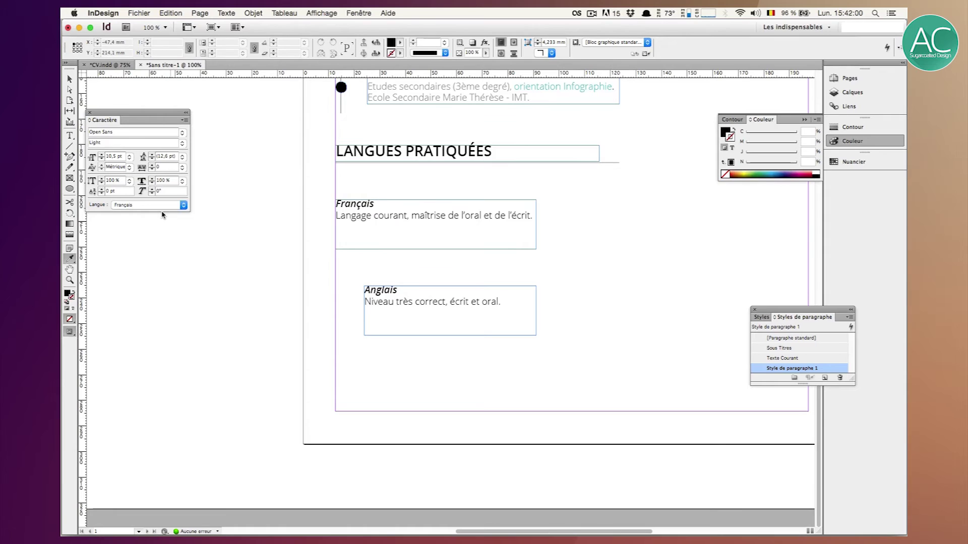
# Lighten the description lines under Français and Anglais to a 50% black tint.
pyautogui.click(69, 137)
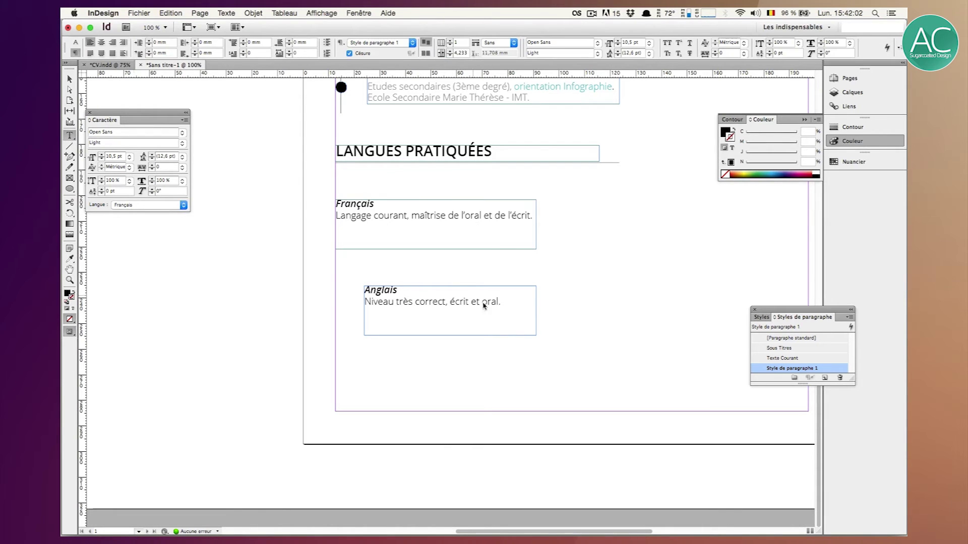
pyautogui.moveTo(532, 213); pyautogui.dragTo(315, 217)
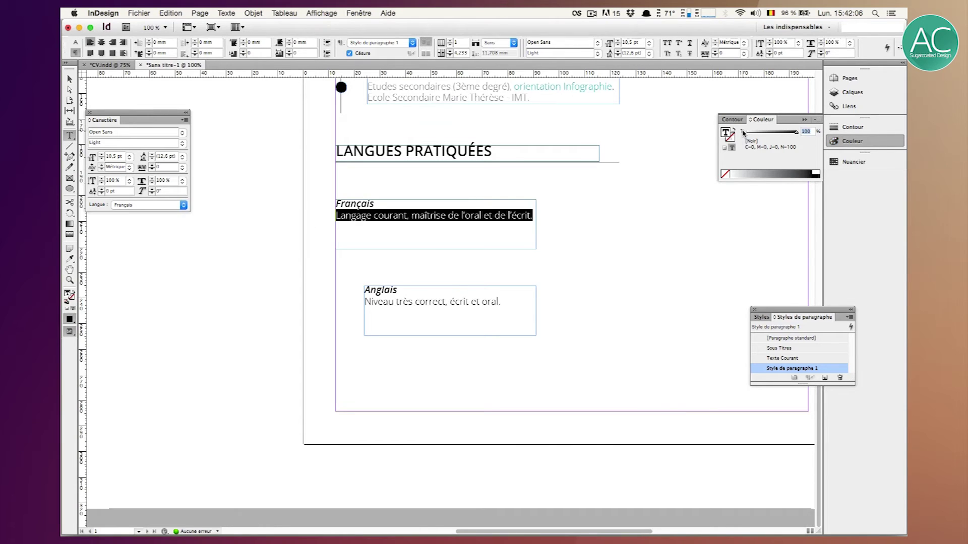
pyautogui.write('50')
pyautogui.hotkey('shift', 'Return')
pyautogui.moveTo(507, 301); pyautogui.dragTo(354, 298)
pyautogui.doubleClick(807, 132)
pyautogui.write('50')
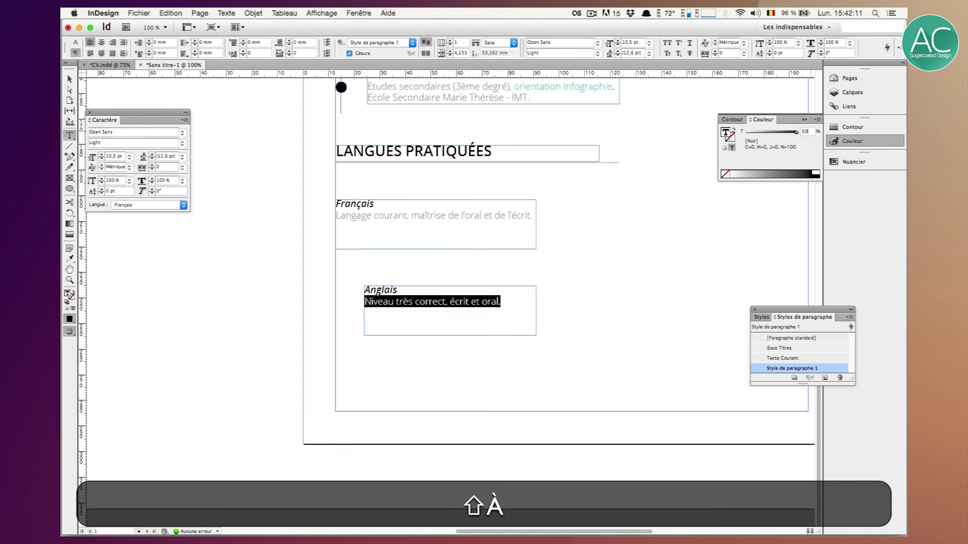
pyautogui.hotkey('shift', 'Return')
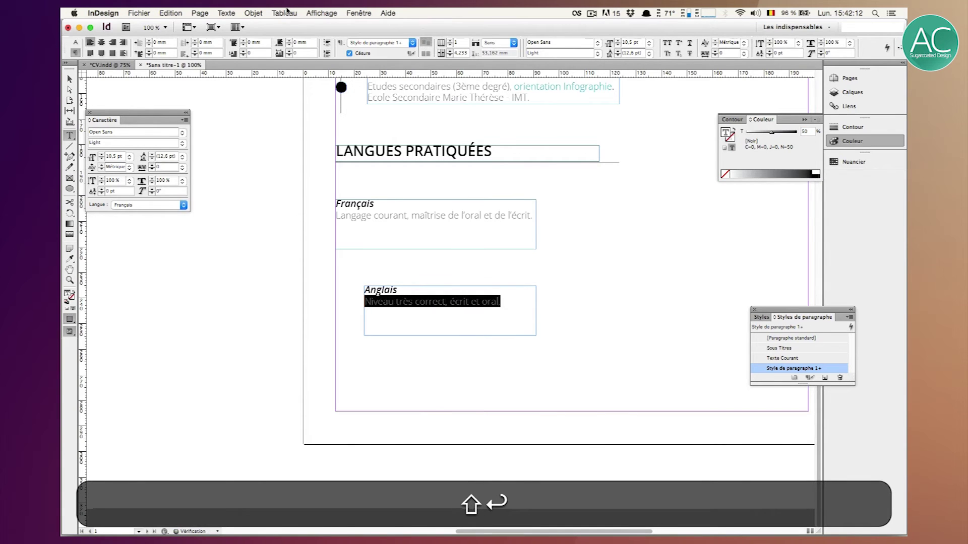
pyautogui.click(70, 80)
pyautogui.click(232, 155)
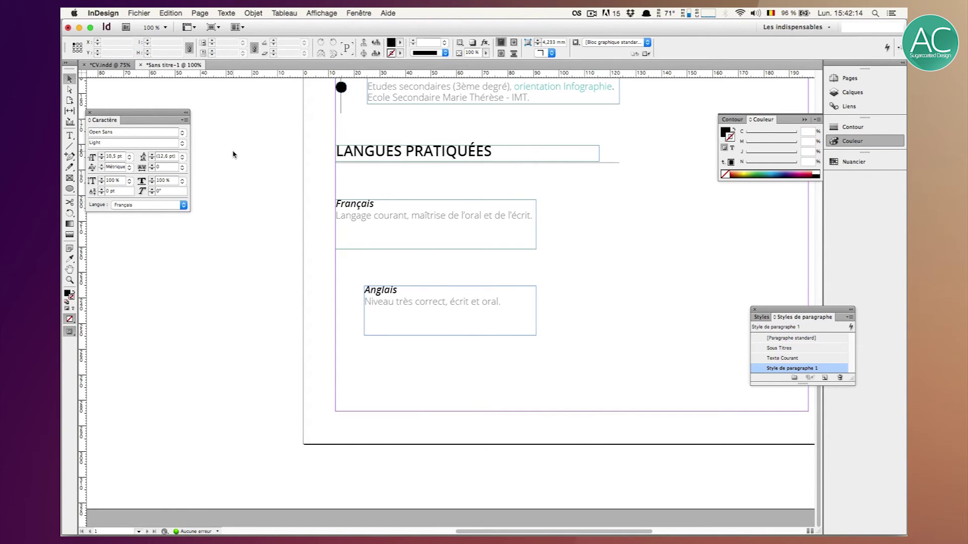
# Adjust the Français frame's vertical position so it sits slightly closer to the LANGUES PRATIQUÉES line with a clear gap.
pyautogui.press('super+minus')
pyautogui.press('super+w')
pyautogui.hscroll(2, 234, 155)
pyautogui.scroll(-5, 234, 155)
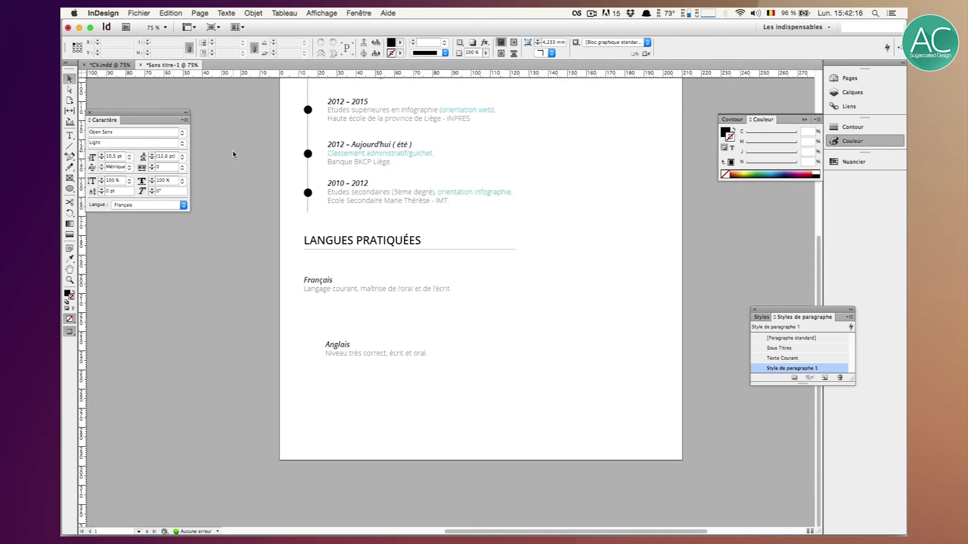
pyautogui.click(335, 279)
pyautogui.press('super+w')
pyautogui.hotkey('shift', 'Up')
pyautogui.hotkey('shift', 'Up')
pyautogui.hotkey('shift', 'Up')
pyautogui.hotkey('shift', 'Up')
pyautogui.press('Up')
pyautogui.press('Up')
pyautogui.press('Up')
pyautogui.press('Up')
pyautogui.press('Up')
pyautogui.press('Up')
pyautogui.press('Up')
pyautogui.press('Up')
pyautogui.press('Up')
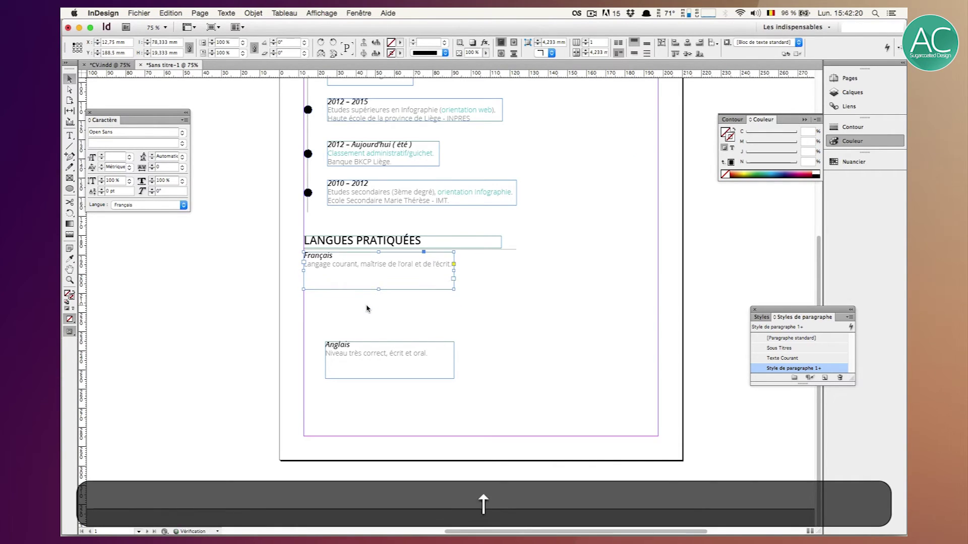
pyautogui.hotkey('shift', 'Down')
pyautogui.hotkey('shift', 'Down')
pyautogui.hotkey('shift', 'Down')
pyautogui.hotkey('shift', 'Down')
pyautogui.hotkey('shift', 'Down')
# Move the Anglais frame to the page margin at X 12.7 mm, spaced below the Français frame, and check it in preview mode.
pyautogui.moveTo(356, 357); pyautogui.dragTo(324, 326)
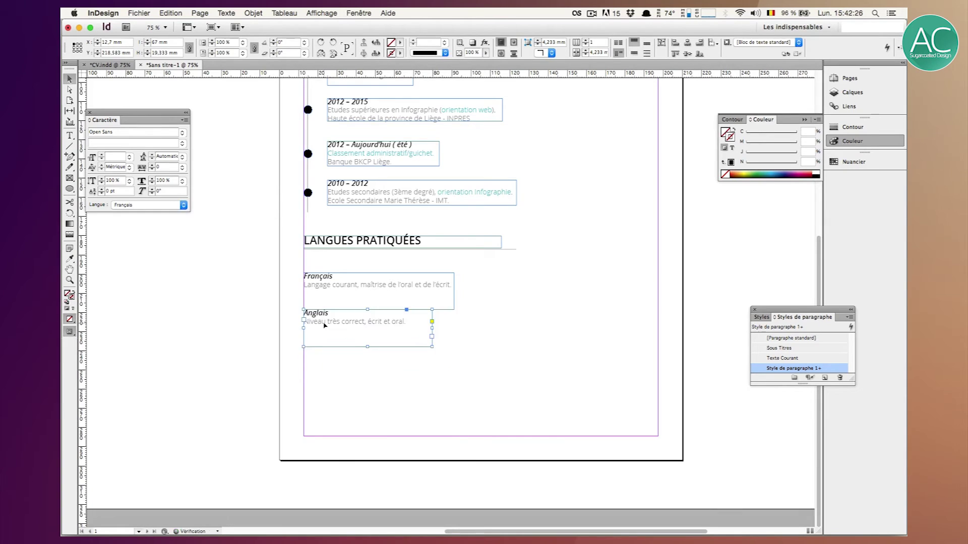
pyautogui.hotkey('shift', 'Down')
pyautogui.hotkey('shift', 'Down')
pyautogui.hotkey('shift', 'Down')
pyautogui.hotkey('shift', 'Down')
pyautogui.hotkey('shift', 'w')
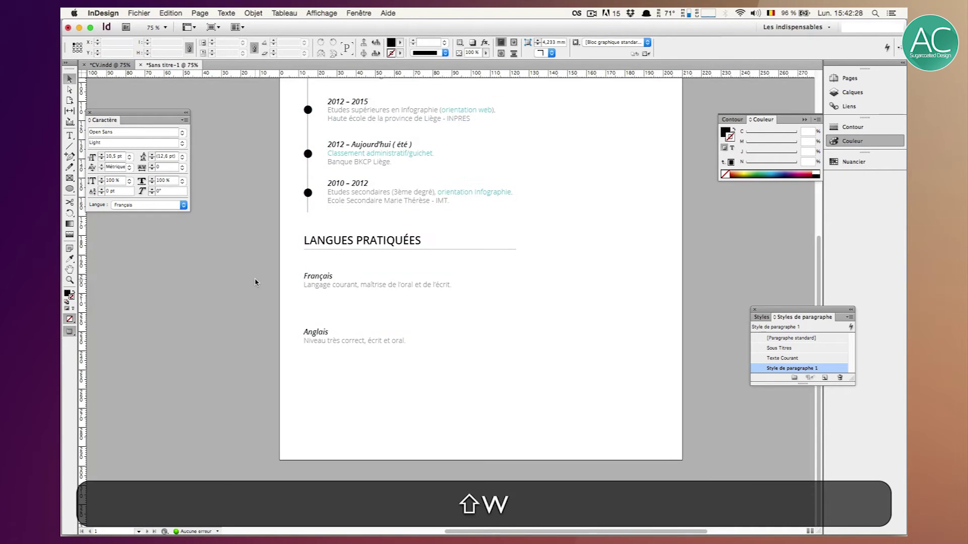
# Shorten the Français frame's height to fit its two lines of text.
pyautogui.click(376, 306)
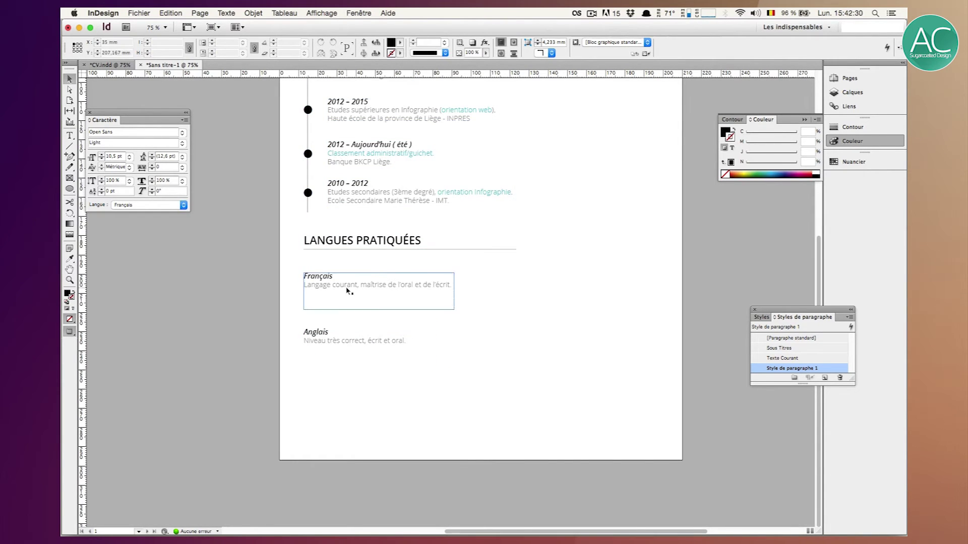
pyautogui.moveTo(379, 309); pyautogui.dragTo(379, 290)
pyautogui.click(294, 344)
# Move the Anglais frame up closer beneath the Français entry and check the spacing in preview mode.
pyautogui.click(318, 344)
pyautogui.hotkey('shift', 'Up')
pyautogui.hotkey('shift', 'Up')
pyautogui.hotkey('shift', 'Up')
pyautogui.hotkey('shift', 'Up')
pyautogui.hotkey('shift', 'Up')
pyautogui.hotkey('shift', 'Up')
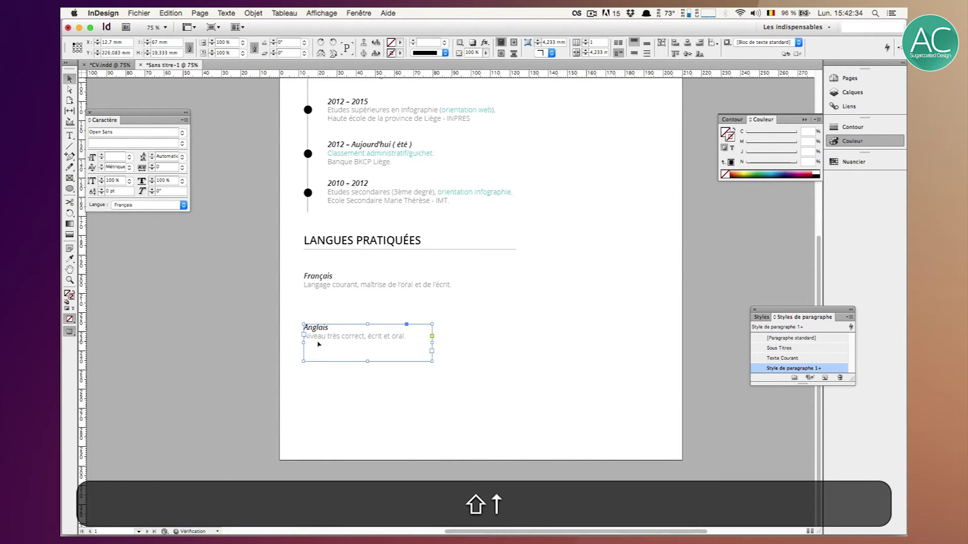
pyautogui.hotkey('shift', 'Up')
pyautogui.hotkey('shift', 'Down')
pyautogui.hotkey('shift', 'Down')
pyautogui.hotkey('shift', 'Down')
pyautogui.hotkey('shift', 'Down')
pyautogui.click(223, 313)
pyautogui.press('w')
pyautogui.press('w')
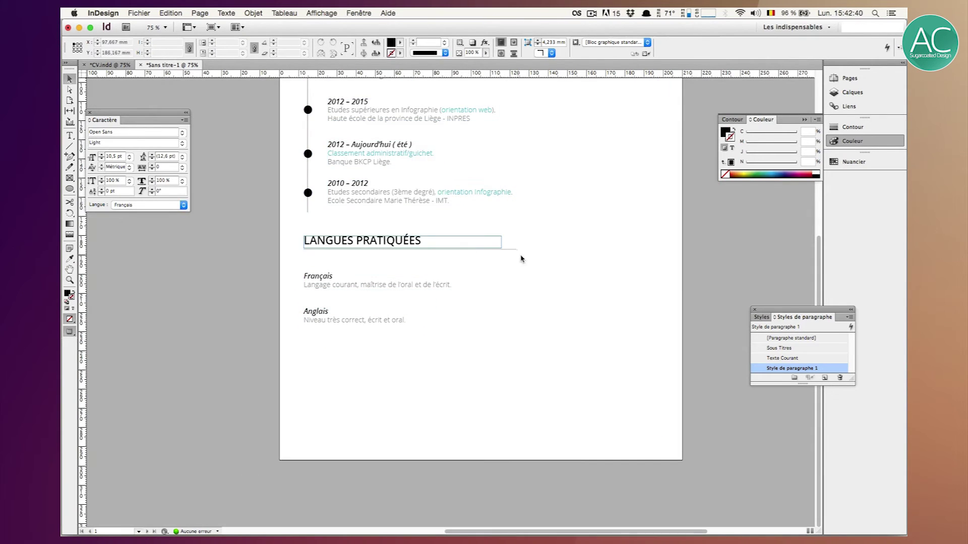
# Shorten the line under LANGUES PRATIQUÉES so it ends a little past the Français description, then show the frame edges again.
pyautogui.click(514, 249)
pyautogui.moveTo(517, 249); pyautogui.dragTo(465, 248)
pyautogui.click(529, 346)
pyautogui.click(466, 249)
pyautogui.moveTo(466, 249); pyautogui.dragTo(472, 249)
pyautogui.click(491, 253)
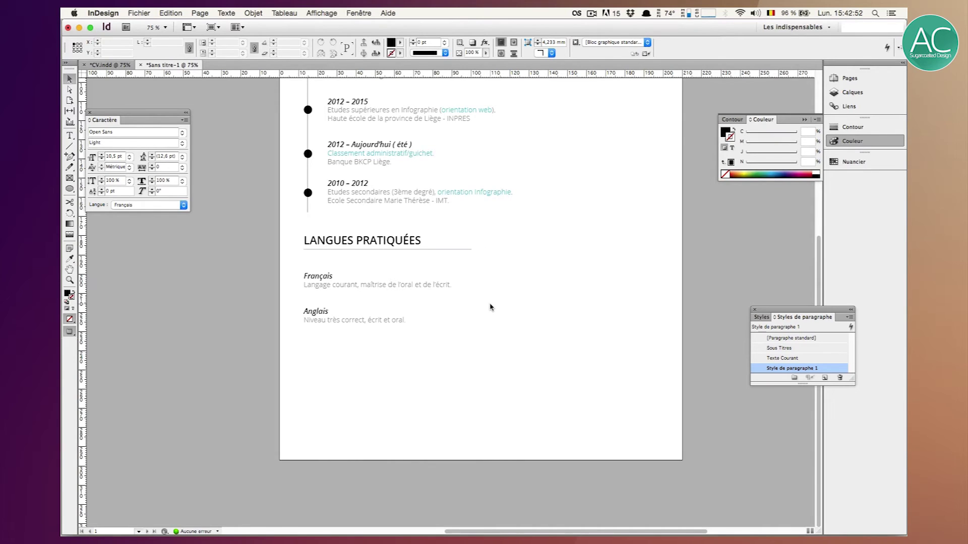
pyautogui.press('w')
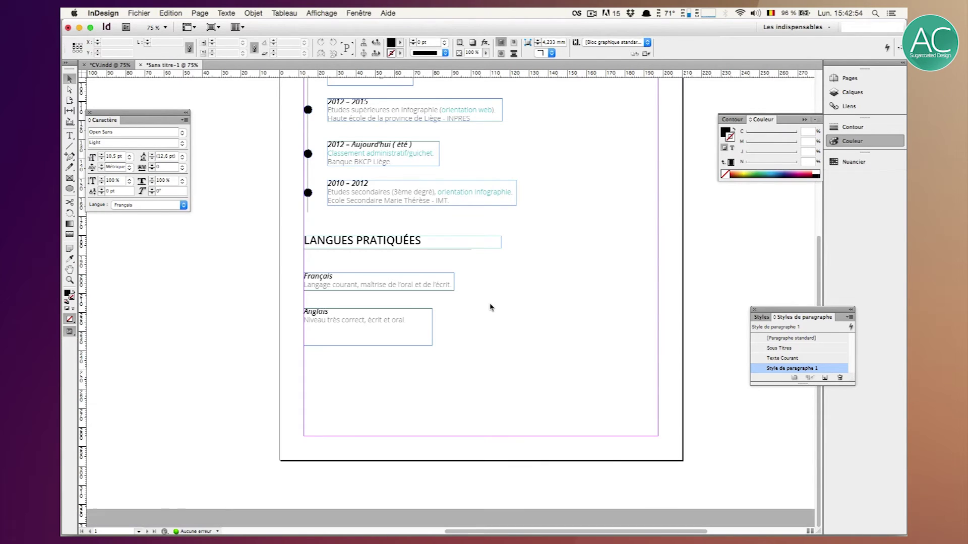
# Apply all caps to the language names Anglais and Français, leaving their description lines as they are.
pyautogui.doubleClick(331, 317)
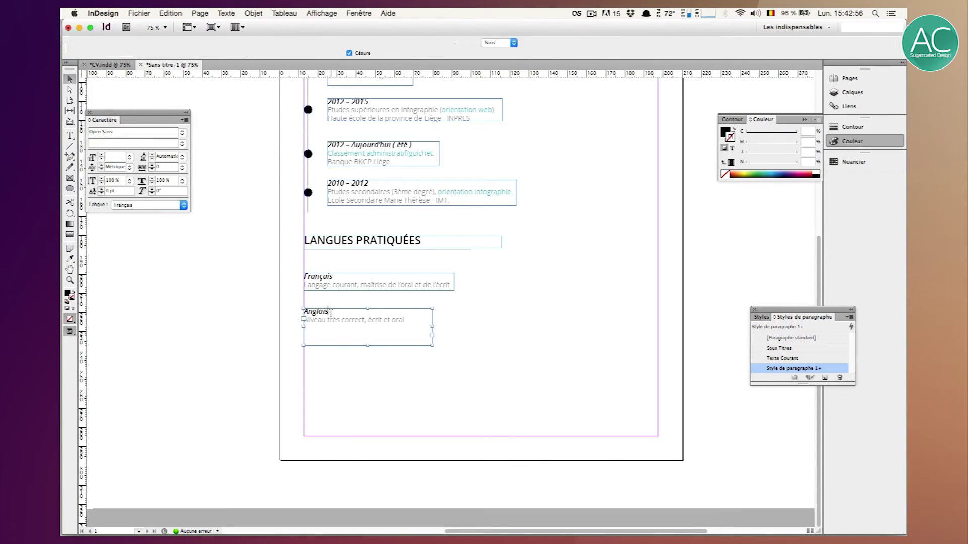
pyautogui.moveTo(329, 311); pyautogui.dragTo(291, 307)
pyautogui.click(667, 43)
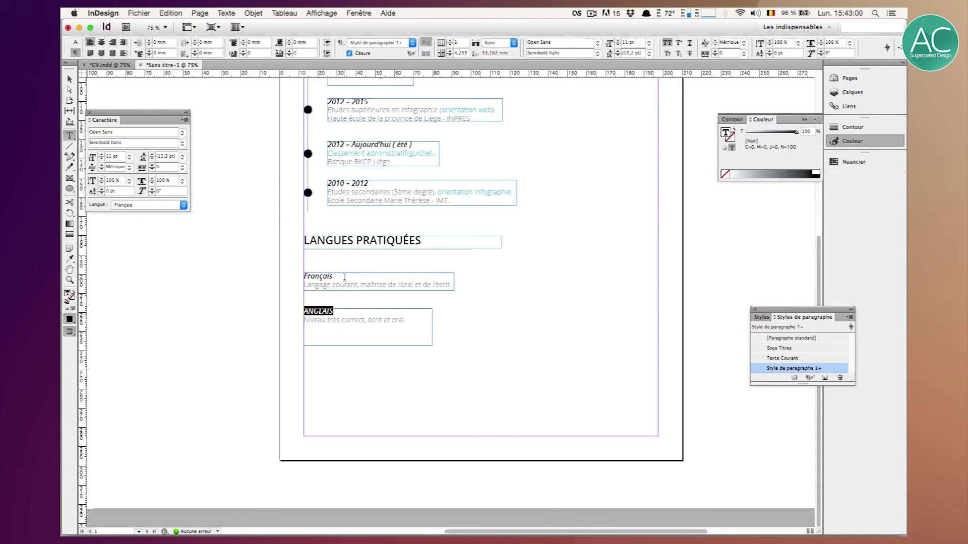
pyautogui.moveTo(334, 275); pyautogui.dragTo(302, 276)
pyautogui.click(666, 43)
# Apply all caps to the timeline dates "Fevrier 2015 - Mai 2015" and "2012 – Aujourd'hui ( été )", and check the page in preview mode.
pyautogui.scroll(3, 455, 153)
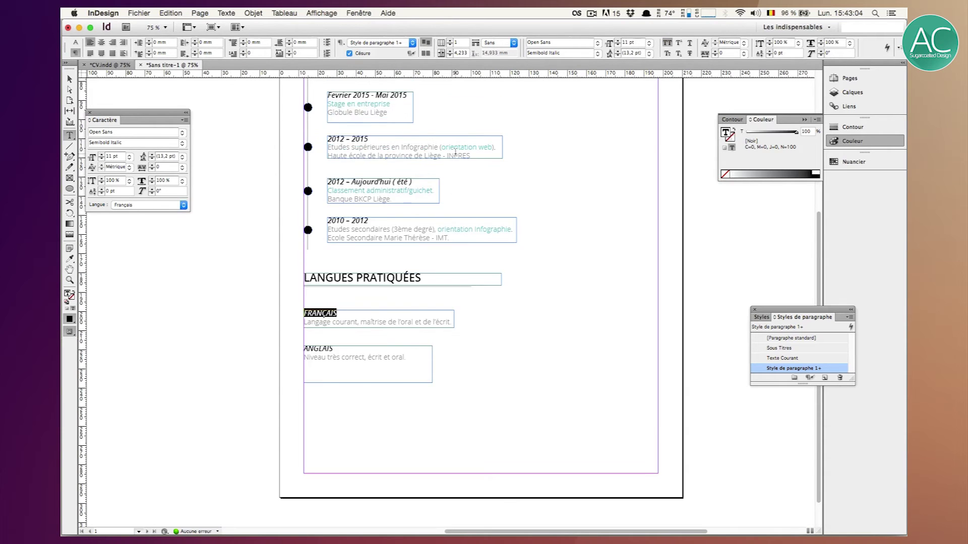
pyautogui.moveTo(410, 134); pyautogui.dragTo(327, 133)
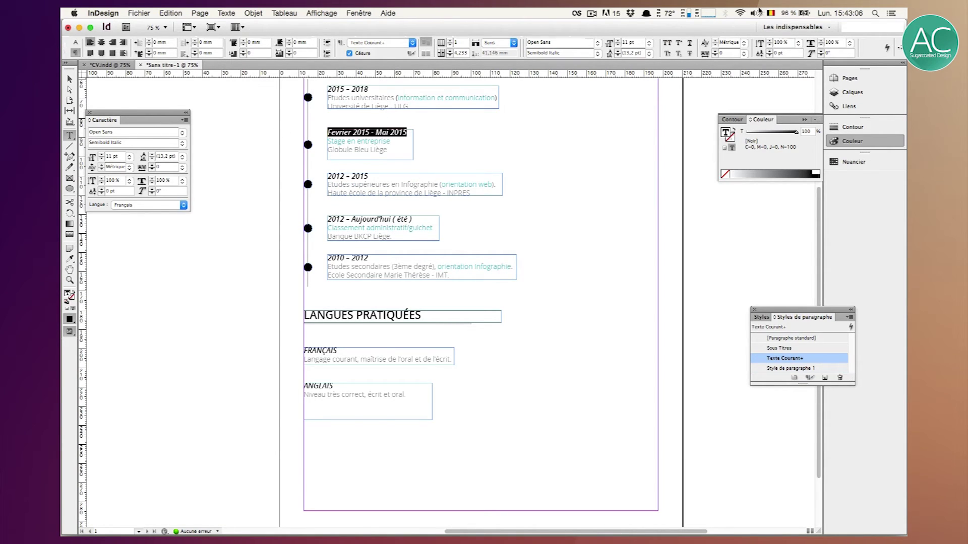
pyautogui.click(667, 43)
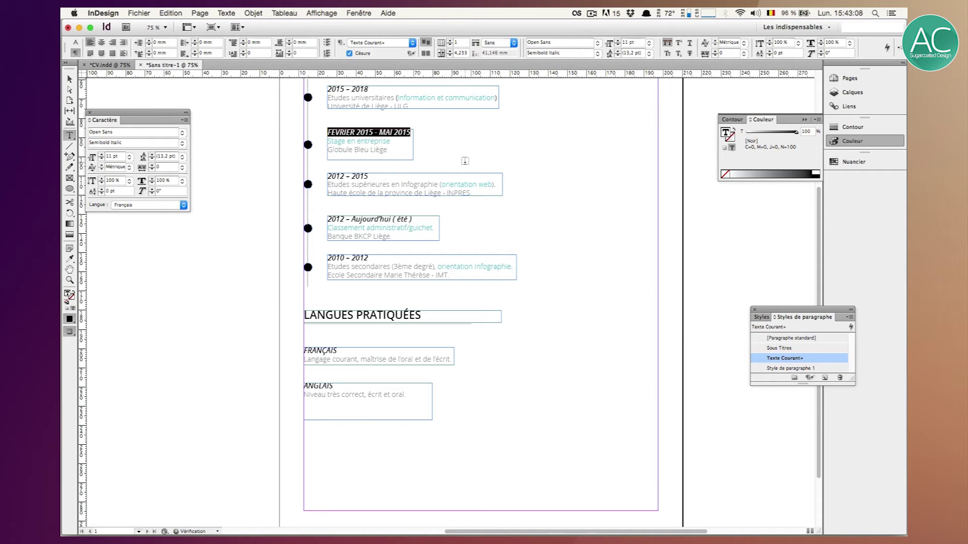
pyautogui.moveTo(413, 220); pyautogui.dragTo(301, 217)
pyautogui.click(667, 43)
pyautogui.press('Escape')
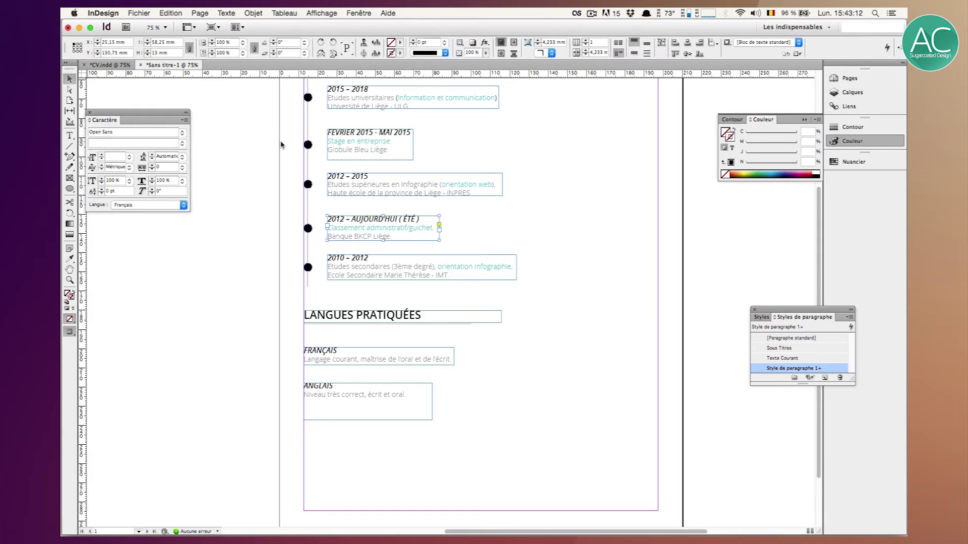
pyautogui.scroll(4, 281, 145)
pyautogui.scroll(-3, 258, 171)
pyautogui.scroll(-2, 259, 170)
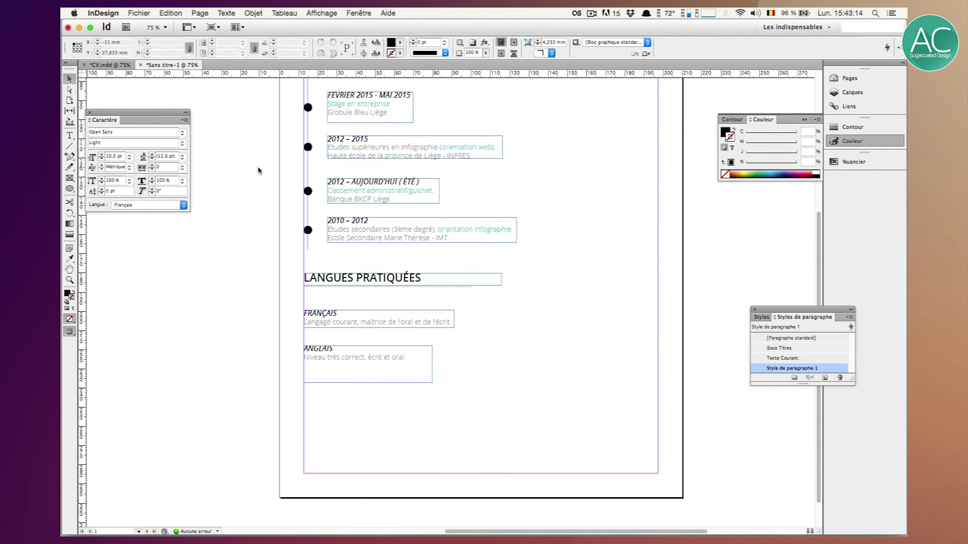
pyautogui.press('w')
pyautogui.scroll(3, 258, 170)
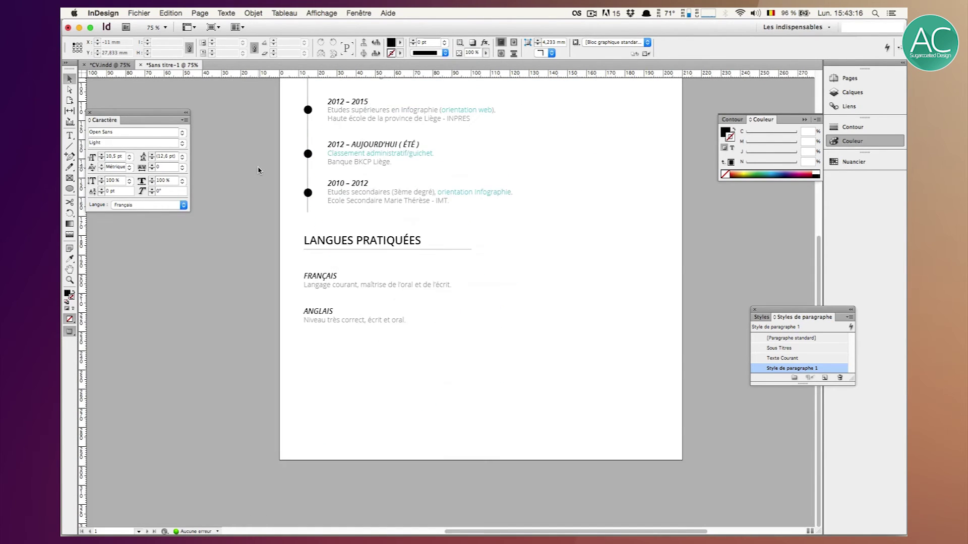
pyautogui.scroll(-4, 652, 331)
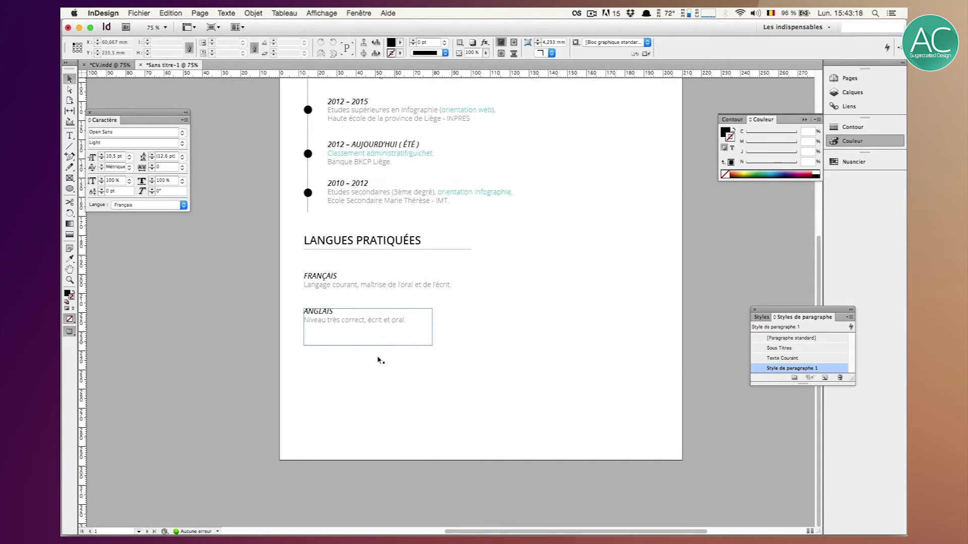
# Duplicate the LANGUES PRATIQUÉES heading with its underline and place the copy below the Anglais entry at Y 238.5 mm, aligned to the original.
pyautogui.click(328, 327)
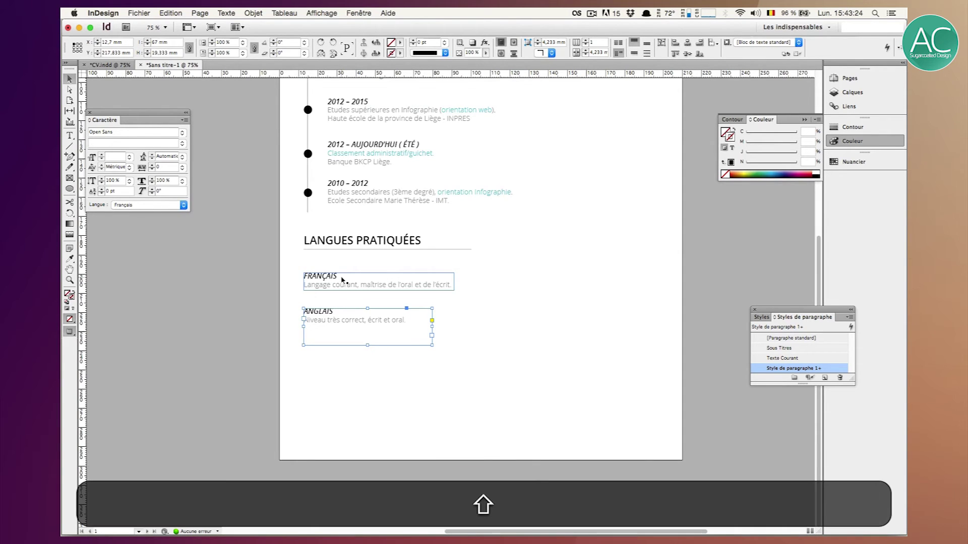
pyautogui.click(331, 240)
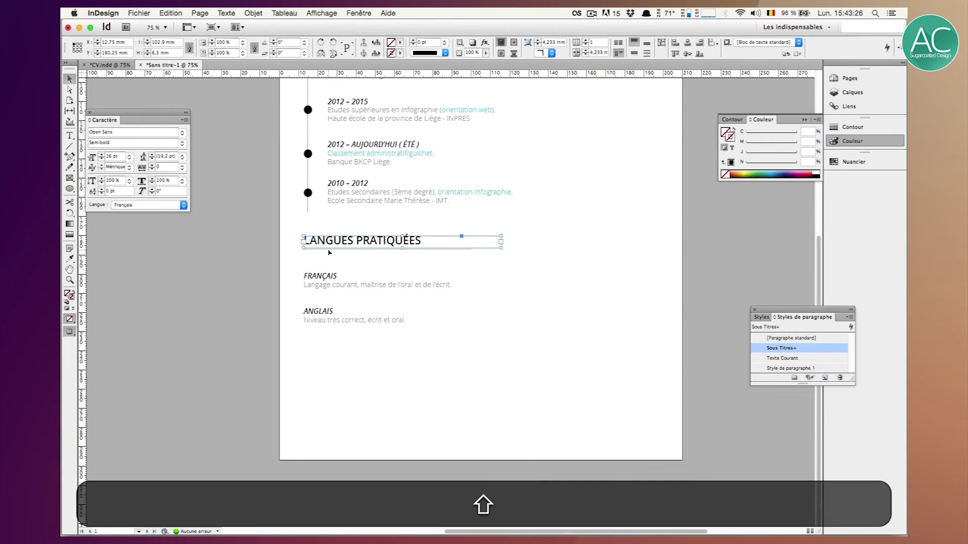
pyautogui.keyDown('shift'); pyautogui.click(469, 252); pyautogui.keyUp('shift')
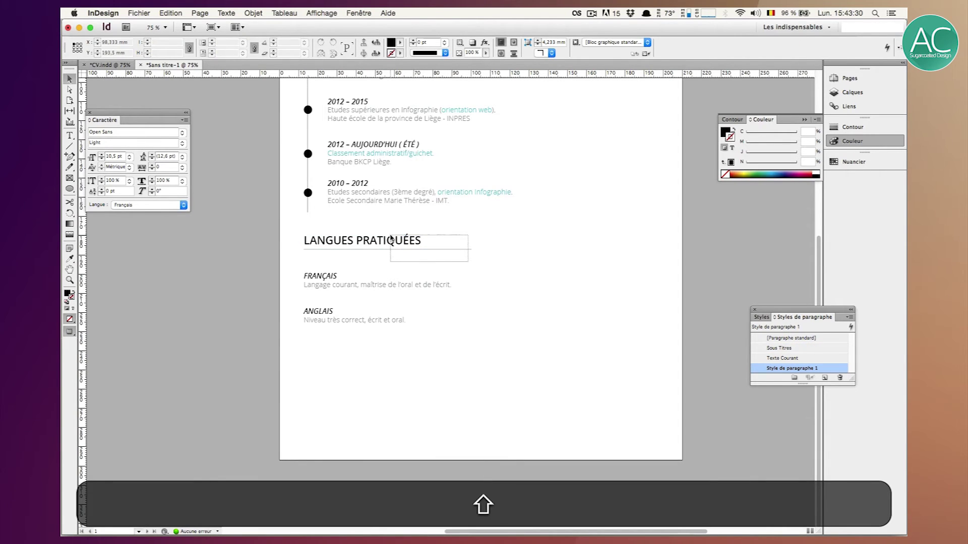
pyautogui.press('super+c')
pyautogui.press('alt+shift+super+v')
pyautogui.moveTo(373, 241); pyautogui.dragTo(356, 328)
pyautogui.hotkey('shift', 'Down')
pyautogui.hotkey('shift', 'Down')
pyautogui.hotkey('shift', 'Down')
pyautogui.hotkey('shift', 'Down')
pyautogui.hotkey('shift', 'Down')
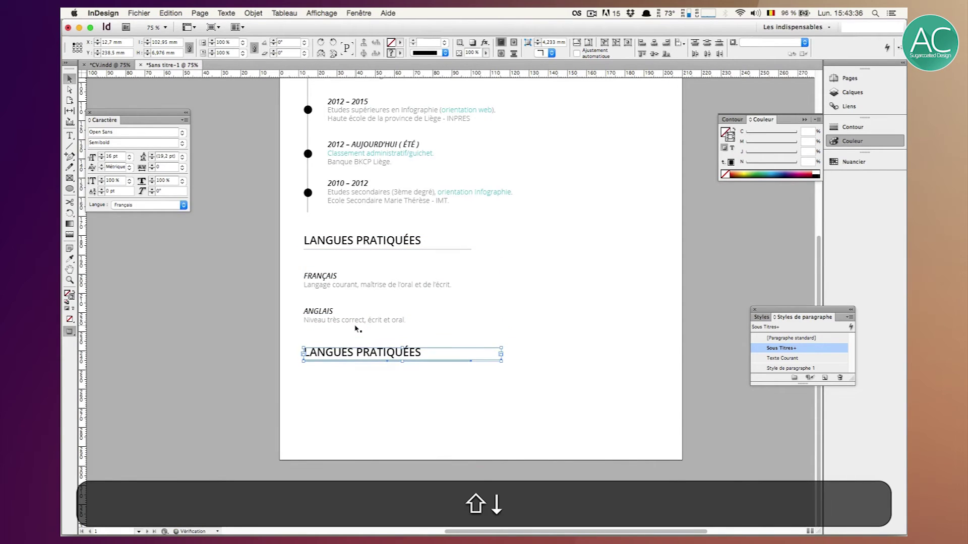
# Replace the text of the duplicated heading with "LOISIRS / VIE SOCIALE".
pyautogui.doubleClick(363, 353)
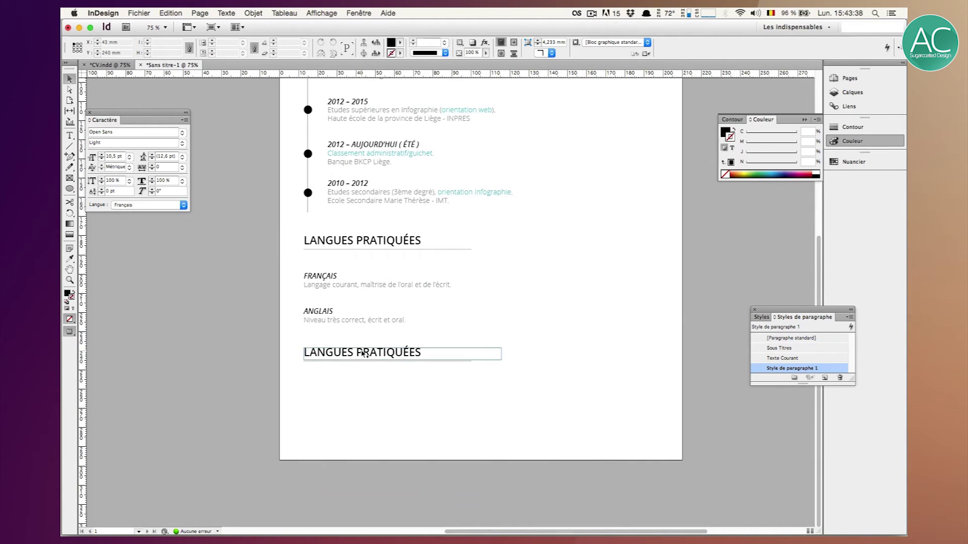
pyautogui.press('super+a')
pyautogui.write('LOI')
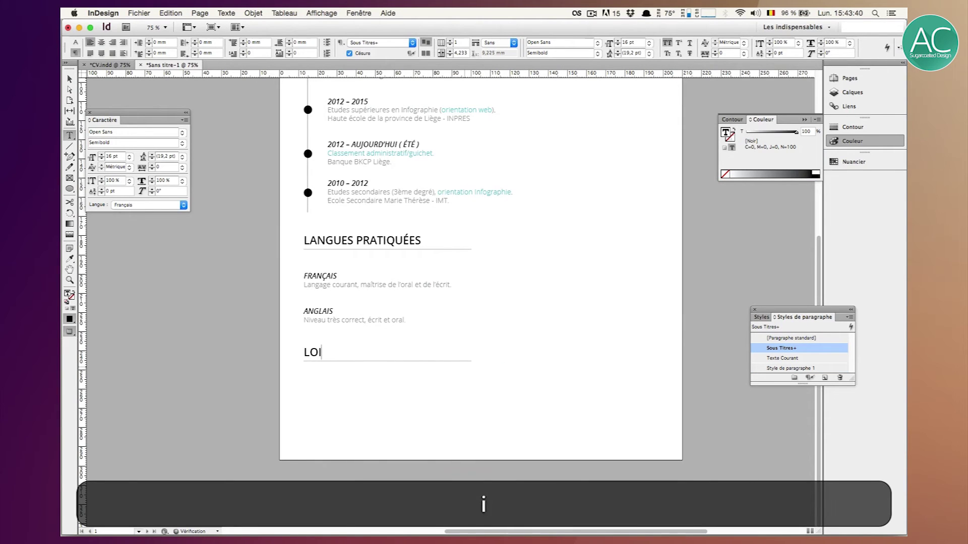
pyautogui.write('SIRS / ')
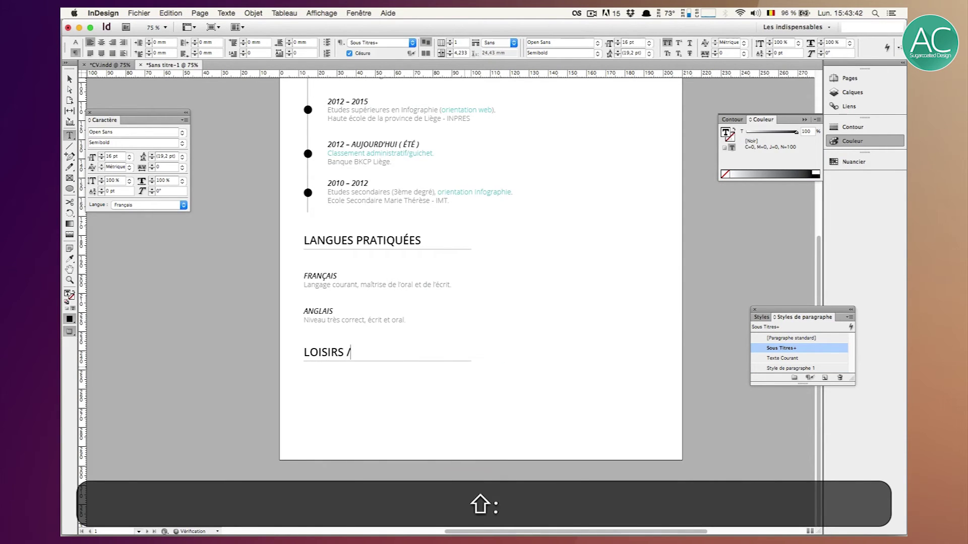
pyautogui.write('VIE SOCIALE')
pyautogui.click(69, 79)
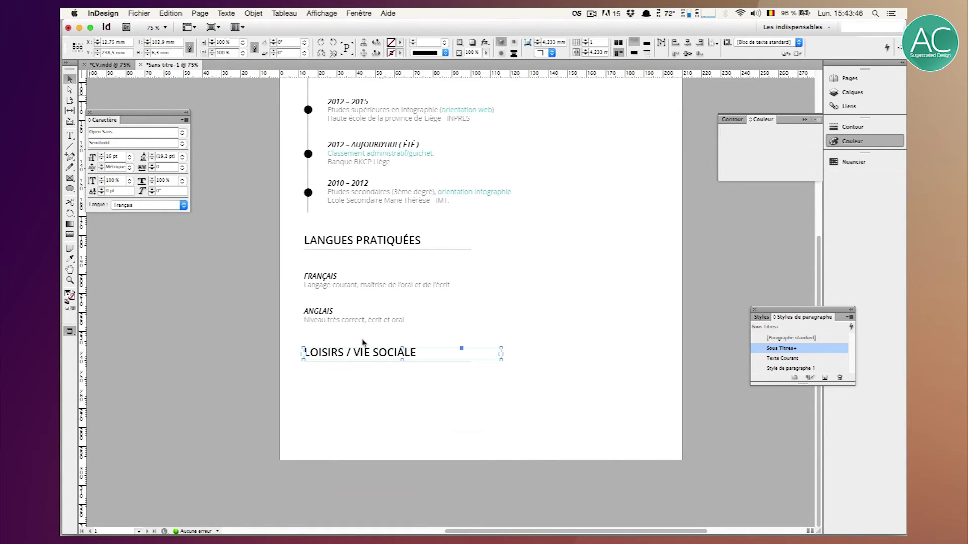
# Switch to the cv document in TextEdit and copy the "Membre d'un comité de baptême" entry with its description.
pyautogui.click(456, 421)
pyautogui.click(739, 526)
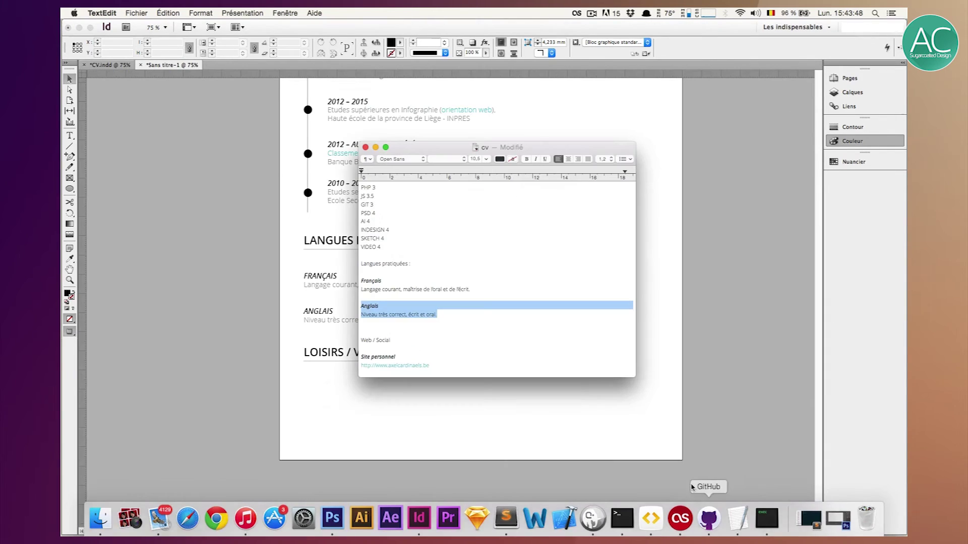
pyautogui.scroll(2, 438, 353)
pyautogui.scroll(-3, 438, 352)
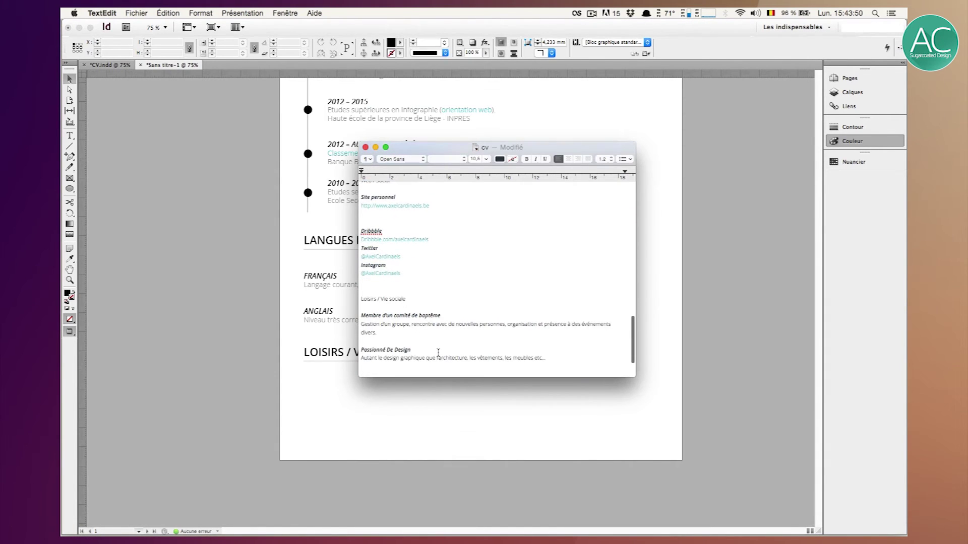
pyautogui.moveTo(389, 335); pyautogui.dragTo(362, 314)
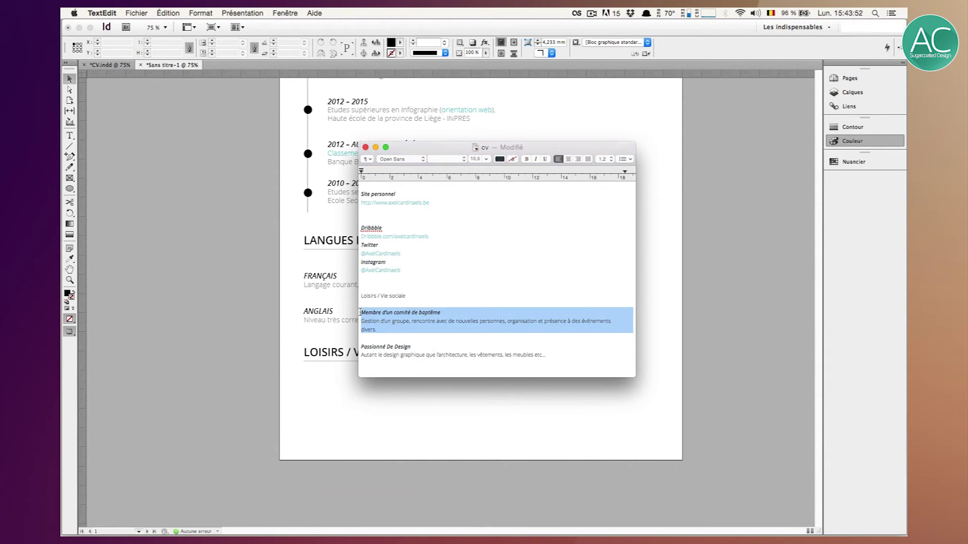
pyautogui.press('super+c')
# Back in the InDesign layout, paste the entry into a new text frame about 104 mm wide beneath the LOISIRS / VIE SOCIALE heading.
pyautogui.click(286, 409)
pyautogui.press('t')
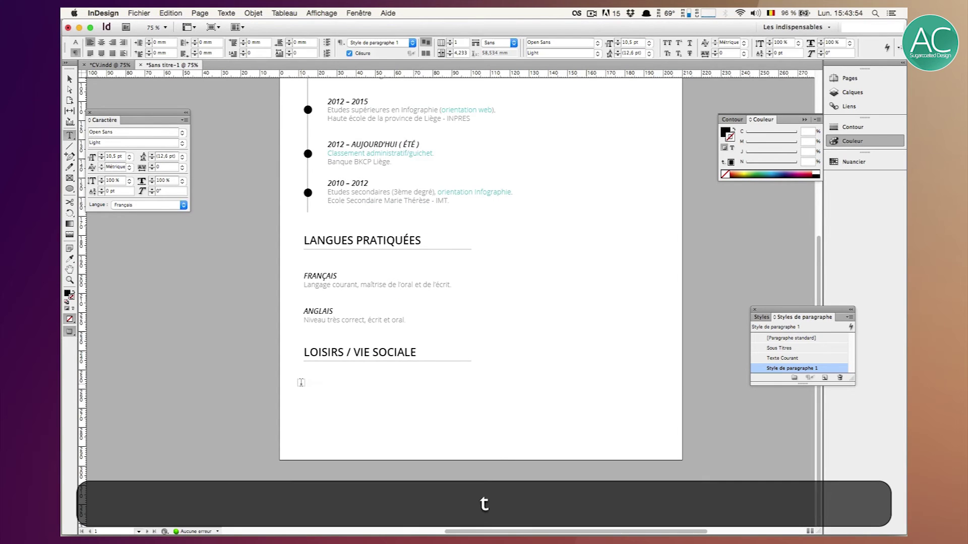
pyautogui.moveTo(305, 376); pyautogui.dragTo(512, 418)
pyautogui.press('super+v')
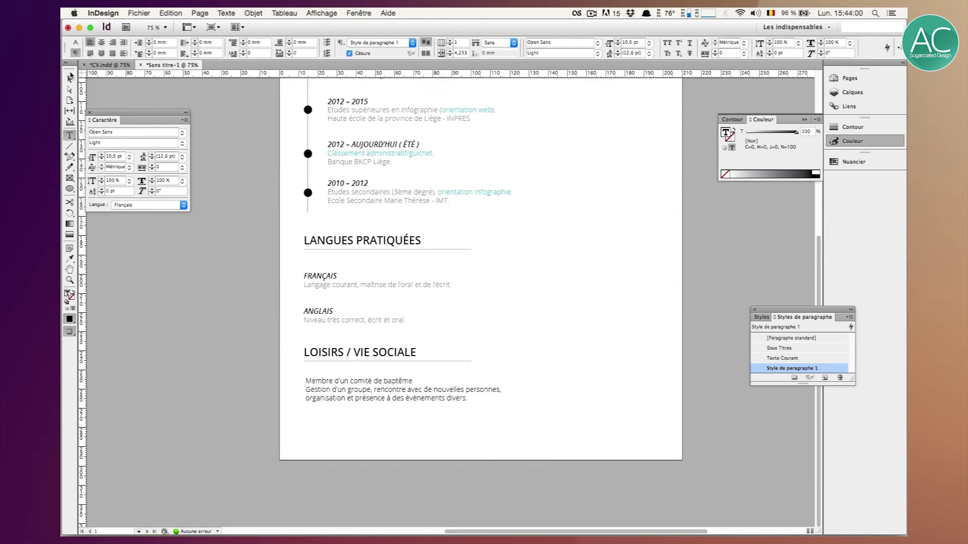
# Nudge the "Membre d'un comité de baptême" frame down to Y 257.5 mm to space it from the heading's underline.
pyautogui.click(71, 76)
pyautogui.hotkey('shift', 'Up')
pyautogui.hotkey('shift', 'Up')
pyautogui.hotkey('shift', 'Up')
pyautogui.hotkey('shift', 'Up')
pyautogui.hotkey('shift', 'Down')
pyautogui.press('Down')
pyautogui.press('Up')
pyautogui.hotkey('shift', 'Down')
pyautogui.hotkey('shift', 'Down')
pyautogui.hotkey('shift', 'Down')
pyautogui.hotkey('shift', 'Down')
pyautogui.hotkey('shift', 'Down')
pyautogui.click(318, 373)
# Switch to the TextEdit cv document and copy the "Passionné De Design" entry with its description.
pyautogui.moveTo(684, 531)
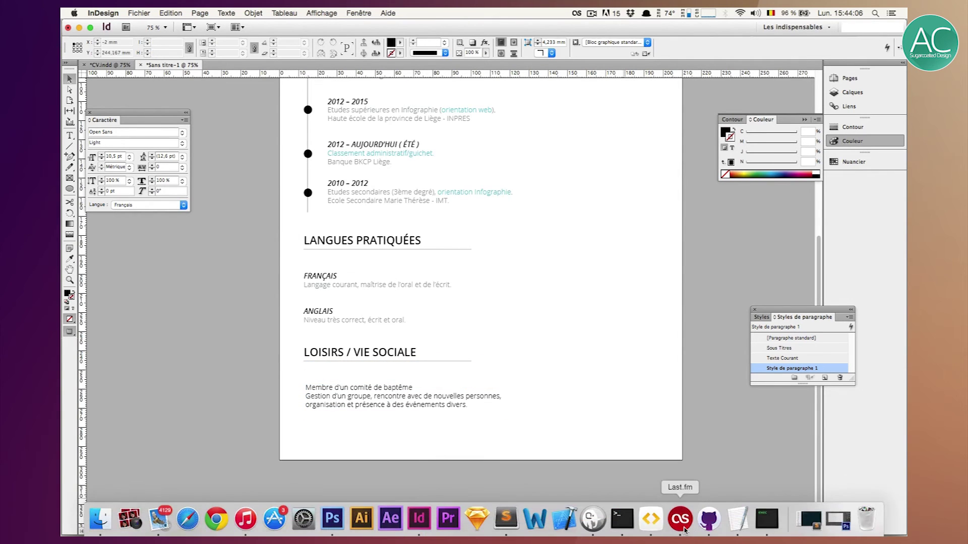
pyautogui.click(738, 519)
pyautogui.moveTo(557, 355); pyautogui.dragTo(338, 344)
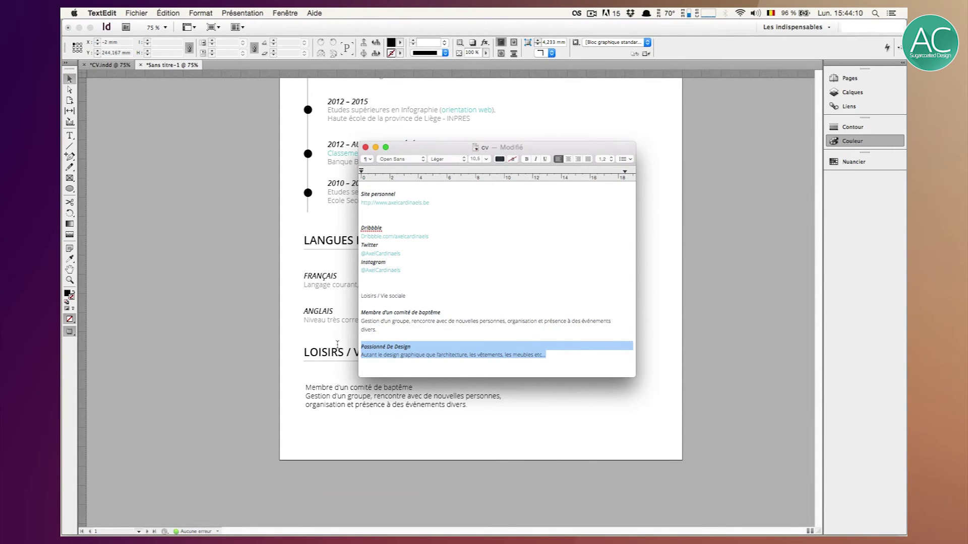
pyautogui.press('super+c')
# Return to the InDesign layout and paste the entry into a new text frame about 102 mm wide below the "Membre d'un comité de baptême" text.
pyautogui.click(337, 344)
pyautogui.press('super+t')
pyautogui.press('t')
pyautogui.moveTo(305, 416); pyautogui.dragTo(504, 448)
pyautogui.press('super+v')
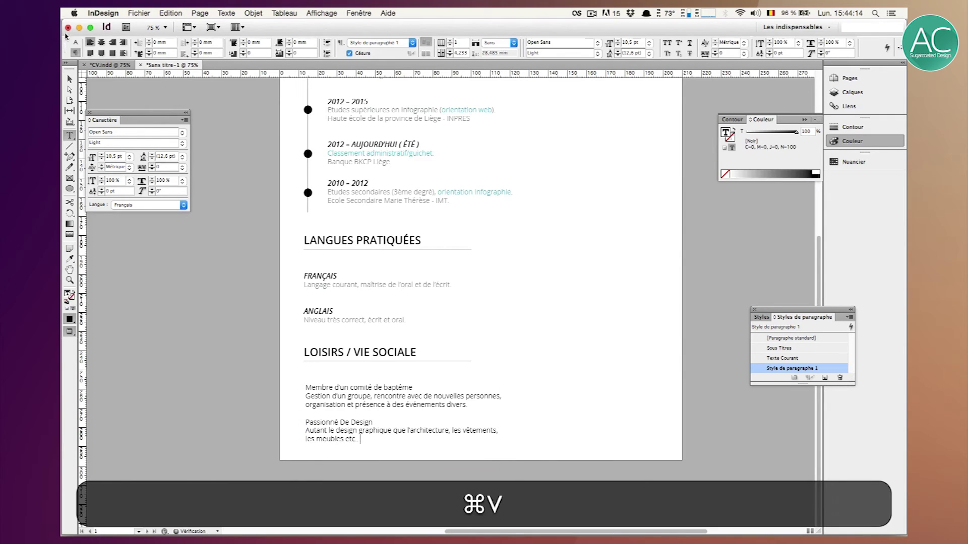
# Nudge the "Passionné De Design" frame down to Y 280.25 mm and check its position against the page margins.
pyautogui.click(69, 80)
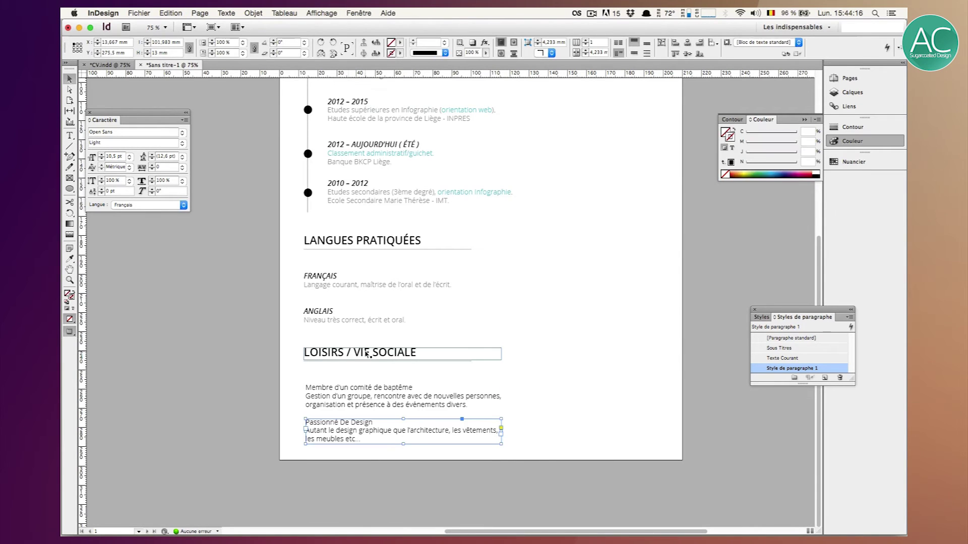
pyautogui.hotkey('shift', 'Up')
pyautogui.hotkey('shift', 'Up')
pyautogui.hotkey('shift', 'Down')
pyautogui.hotkey('shift', 'Down')
pyautogui.hotkey('shift', 'Down')
pyautogui.hotkey('shift', 'Down')
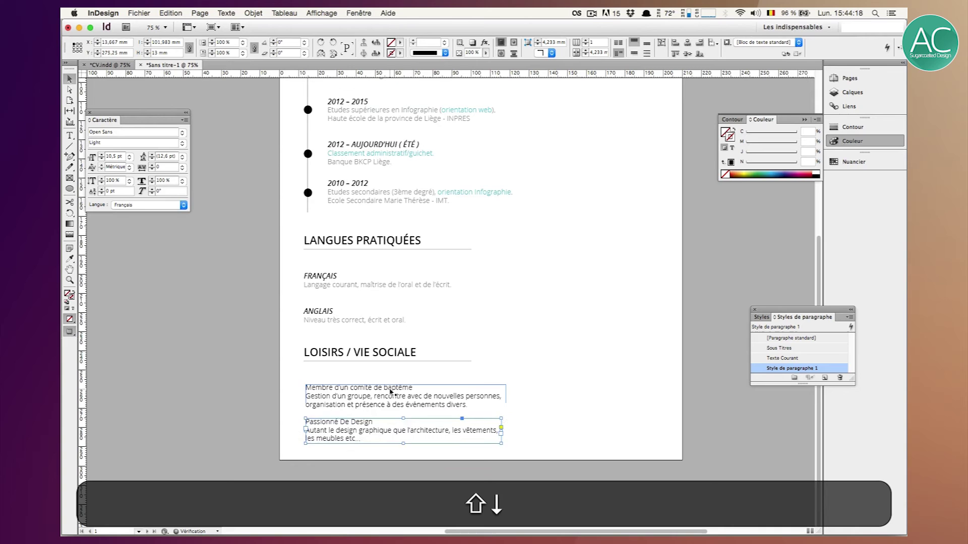
pyautogui.click(215, 380)
pyautogui.press('w')
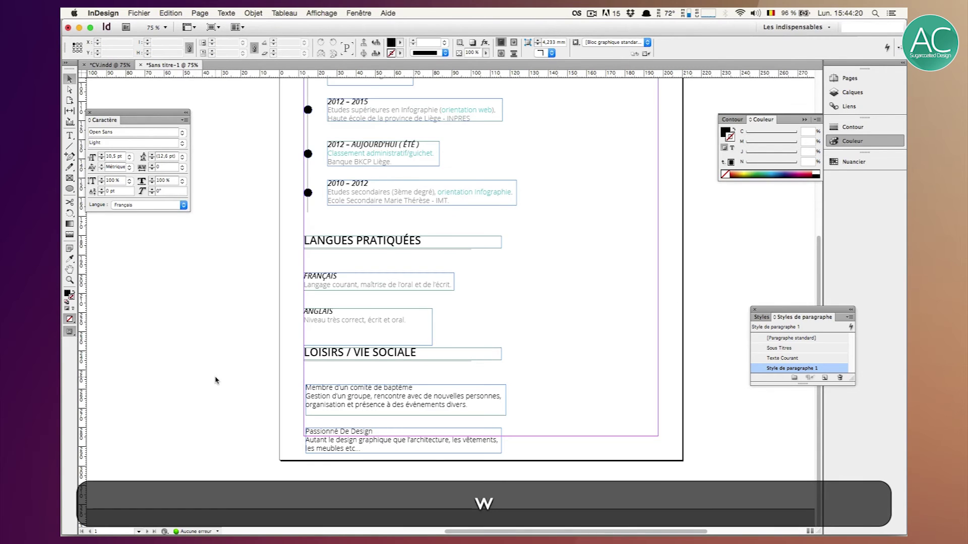
pyautogui.press('w')
pyautogui.scroll(2, 215, 381)
pyautogui.click(382, 447)
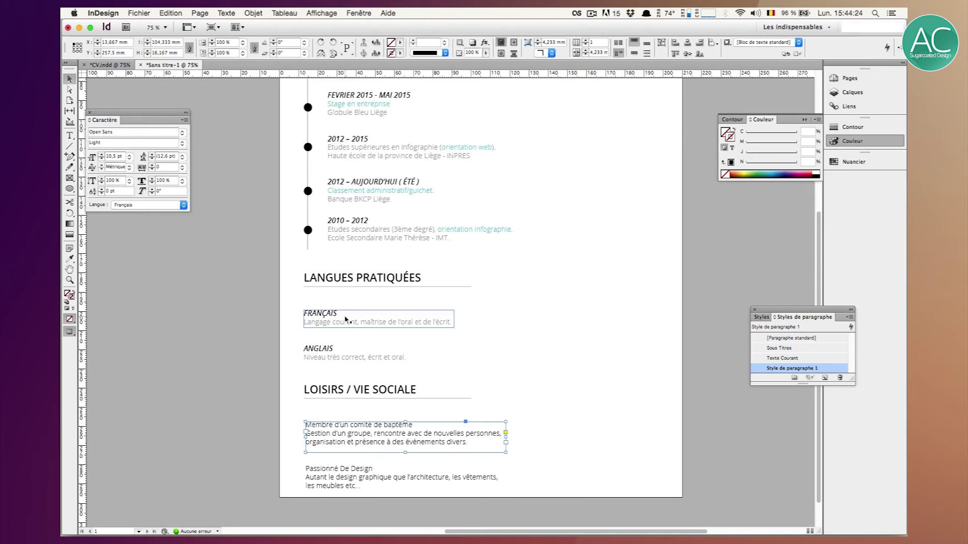
pyautogui.scroll(-2, 355, 399)
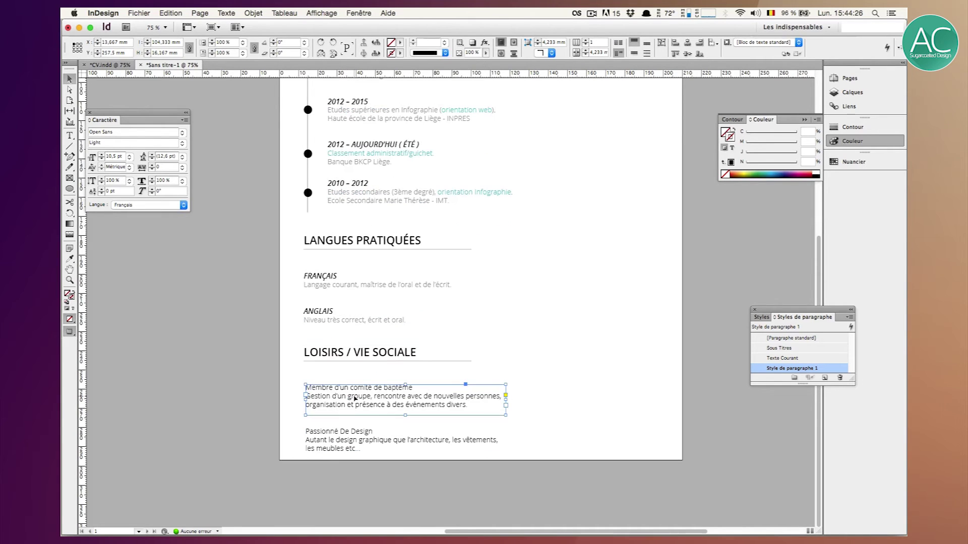
pyautogui.click(267, 379)
pyautogui.click(362, 397)
pyautogui.click(328, 432)
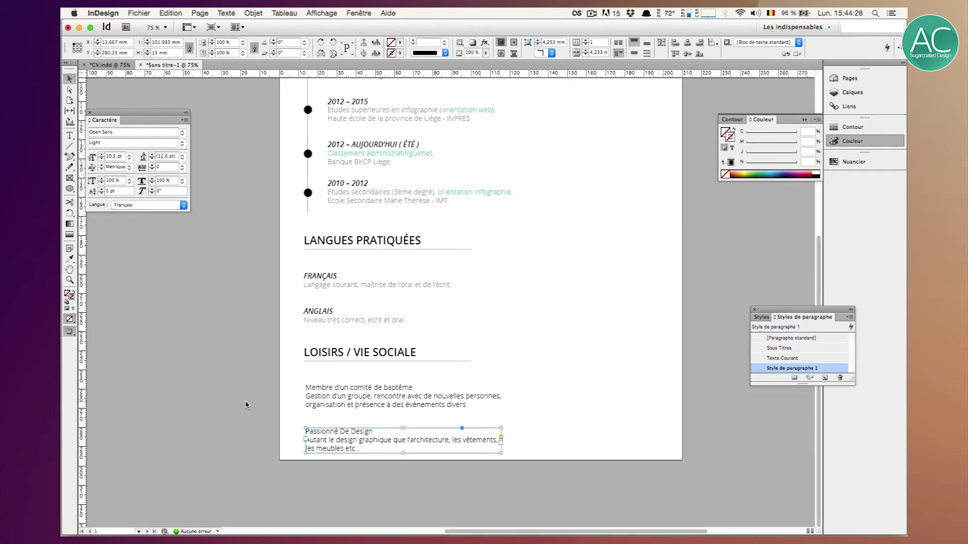
# Set the description text of both the "Passionné De Design" and "Membre d'un comité de baptême" entries to a 50% black tint.
pyautogui.click(70, 135)
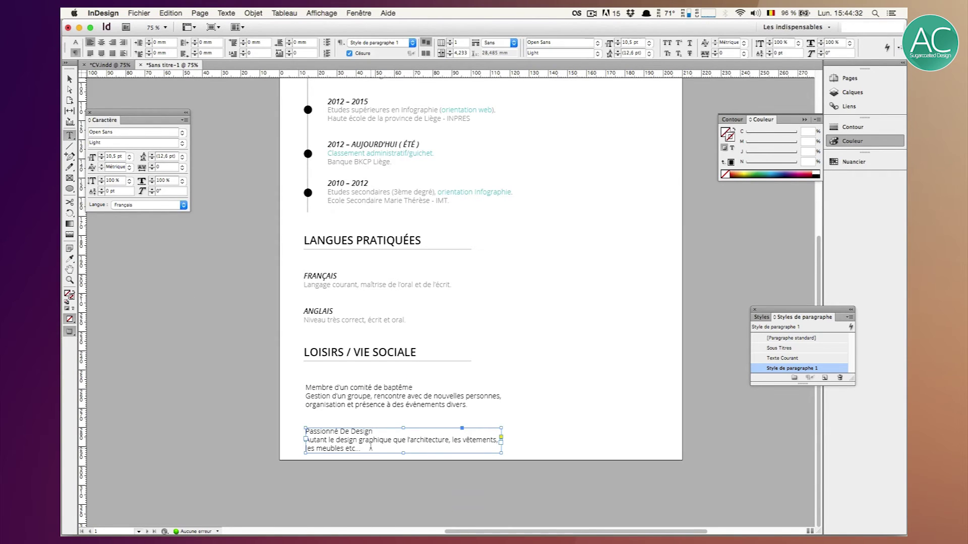
pyautogui.moveTo(371, 446); pyautogui.dragTo(292, 440)
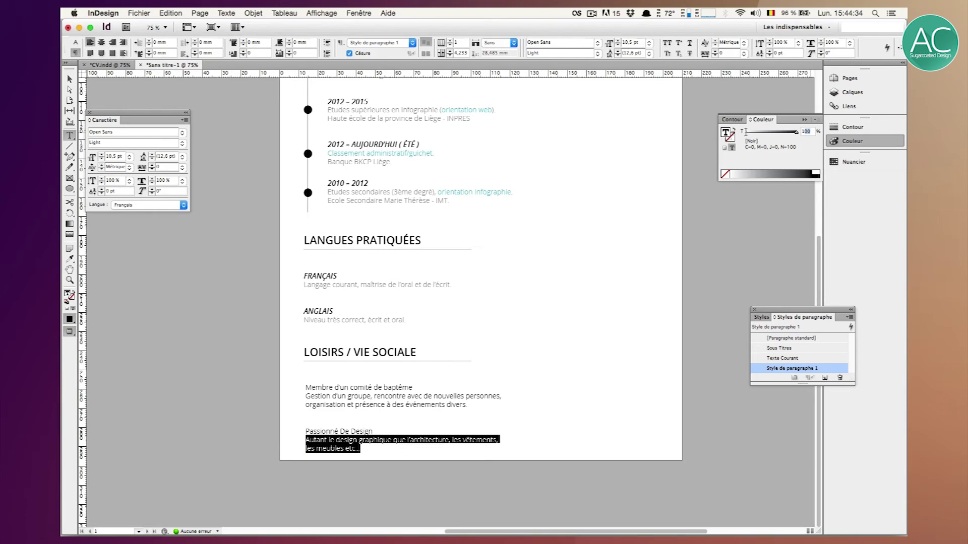
pyautogui.write('50')
pyautogui.hotkey('shift', 'Return')
pyautogui.moveTo(470, 407); pyautogui.dragTo(275, 394)
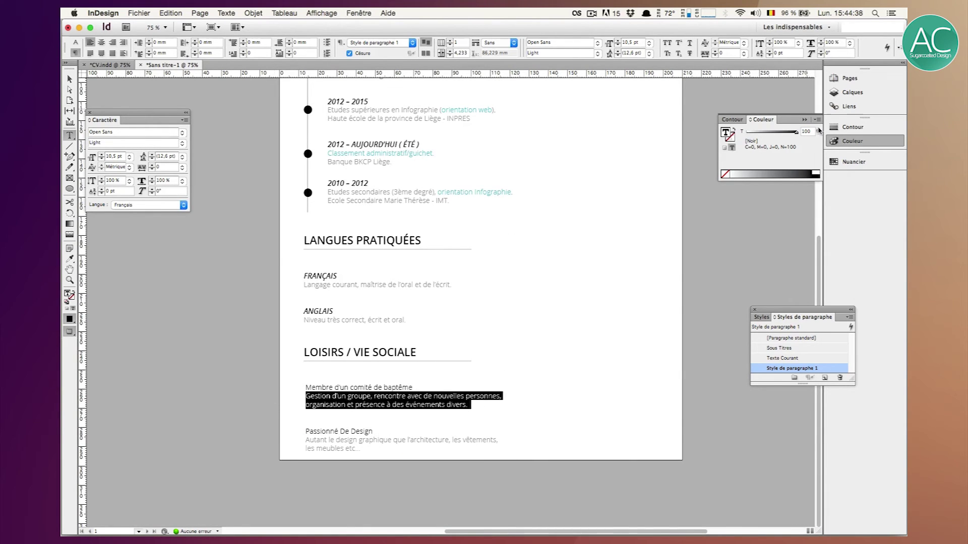
pyautogui.write('50')
pyautogui.hotkey('shift', 'Return')
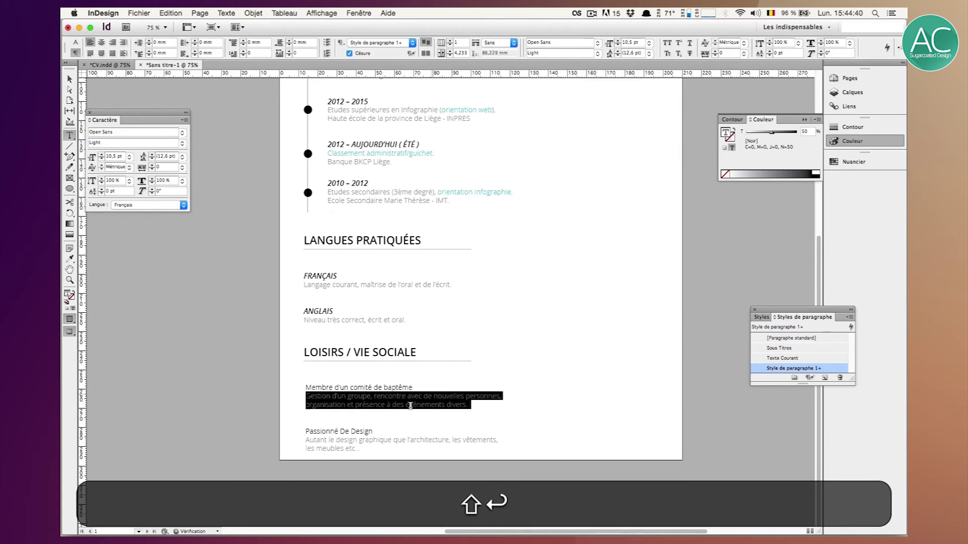
# Apply the bold italic capitals formatting of the FRANÇAIS title to the "Membre d'un comité de baptême" and "Passionné De Design" titles using the Eyedropper.
pyautogui.click(418, 389)
pyautogui.tripleClick(381, 388)
pyautogui.click(368, 401)
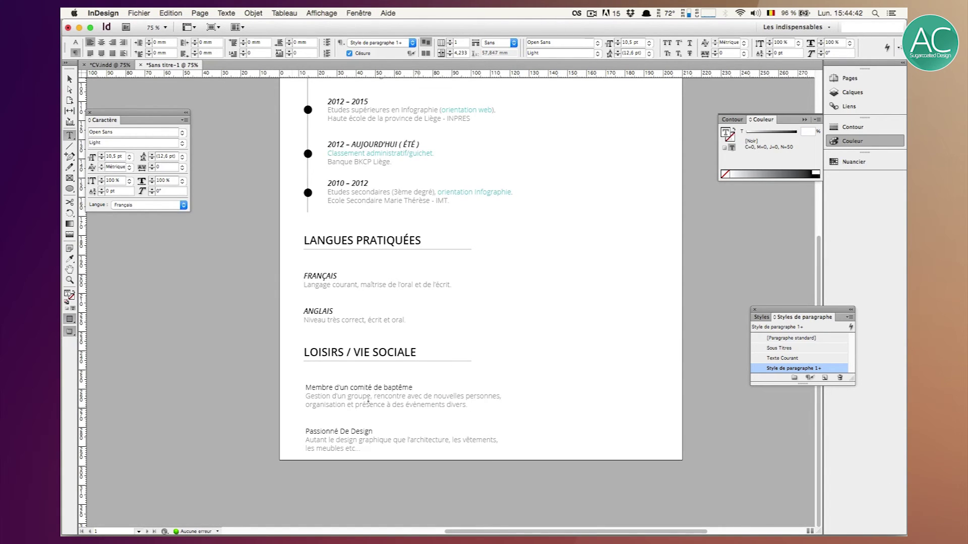
pyautogui.click(69, 258)
pyautogui.click(324, 276)
pyautogui.moveTo(411, 387); pyautogui.dragTo(283, 386)
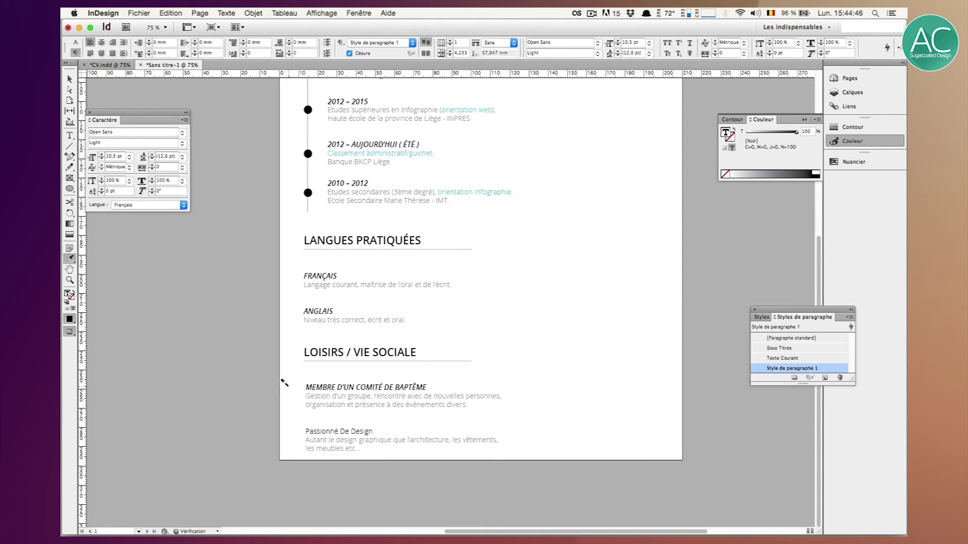
pyautogui.moveTo(374, 432); pyautogui.dragTo(302, 432)
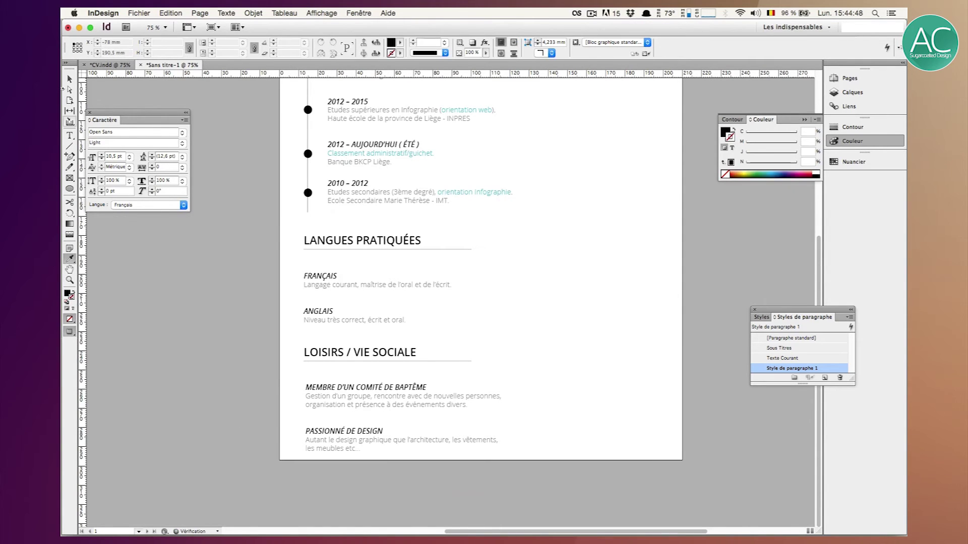
# Raise the "Passionné de Design" frame to Y 277.75 mm, and move both LOISIRS / VIE SOCIALE entries up another 2.5 mm together.
pyautogui.click(70, 79)
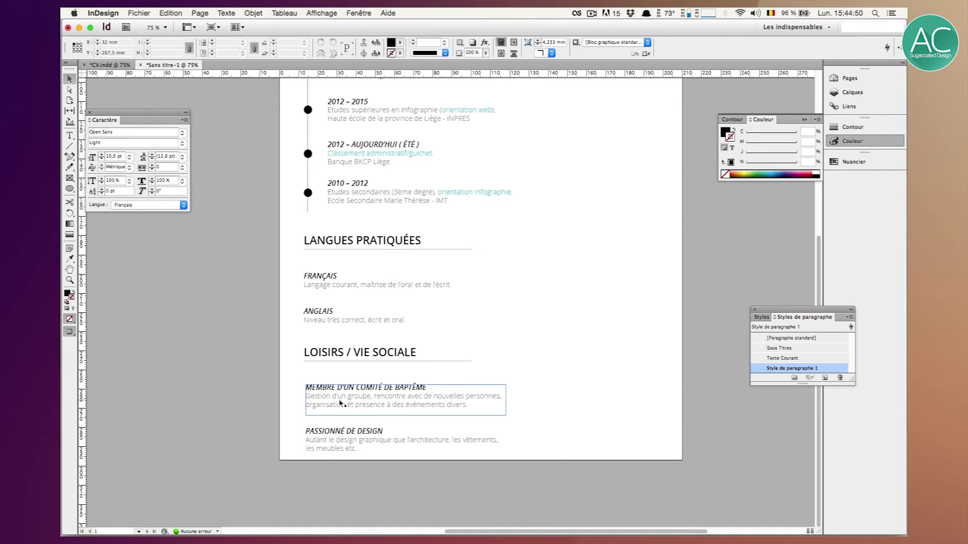
pyautogui.click(329, 438)
pyautogui.hotkey('shift', 'Up')
pyautogui.click(335, 404)
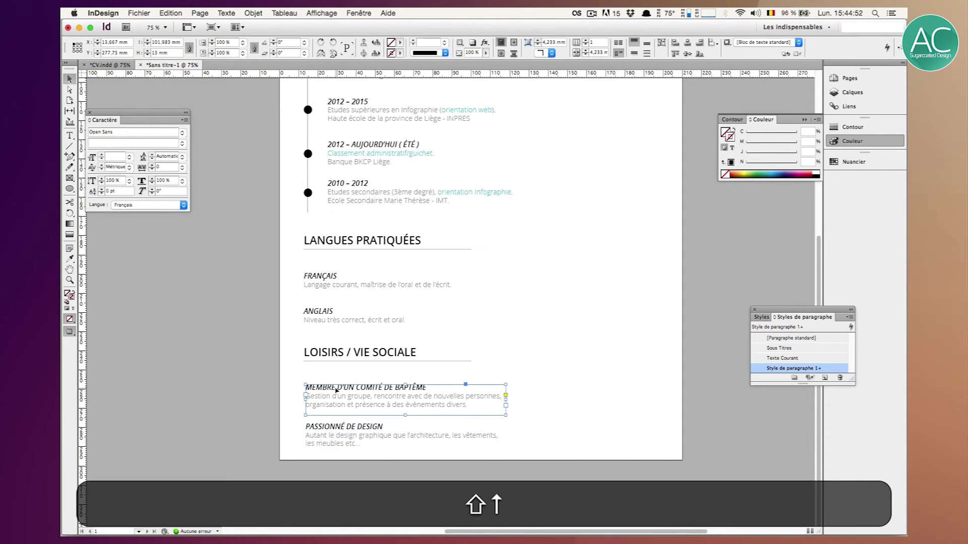
pyautogui.keyDown('shift'); pyautogui.click(336, 436); pyautogui.keyUp('shift')
pyautogui.hotkey('shift', 'Up')
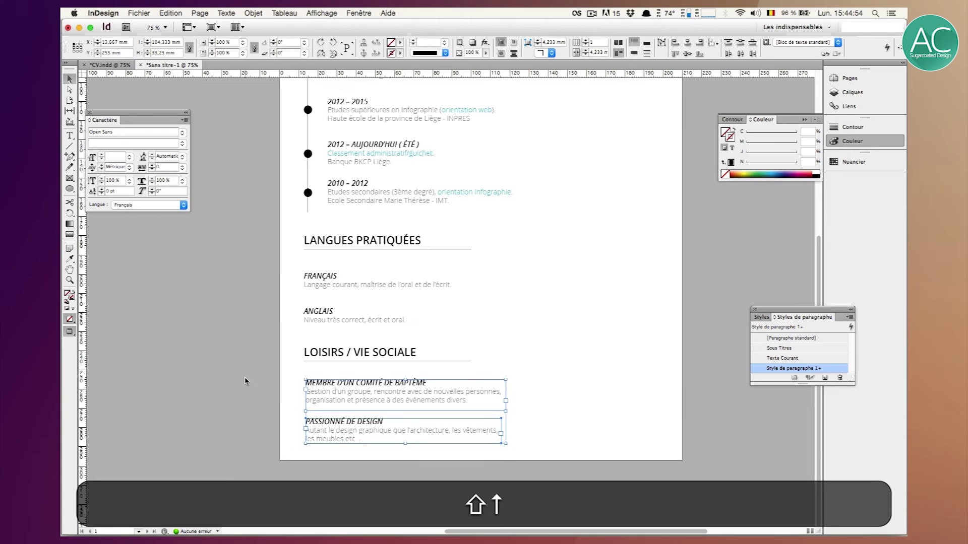
pyautogui.click(246, 381)
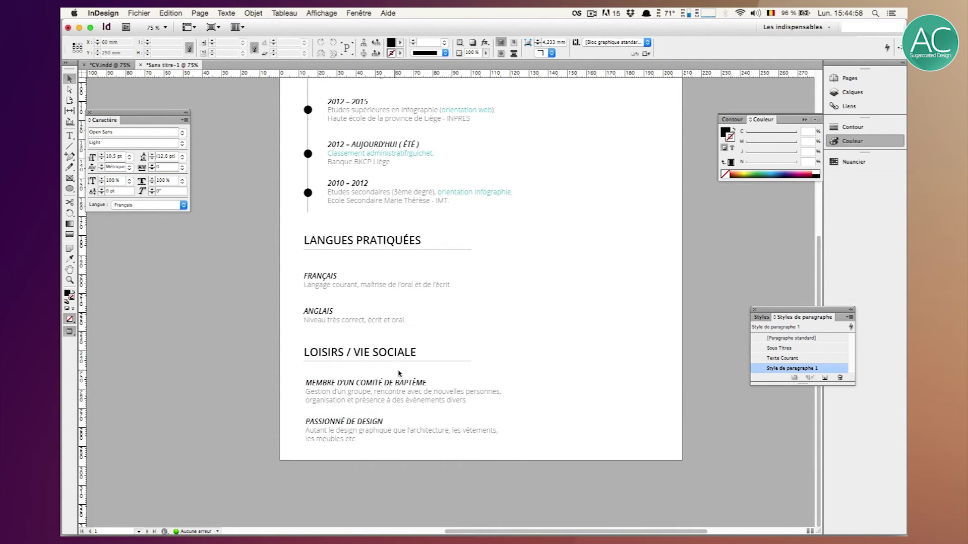
# Compare the draft with the finished CV.indd layout, examining its COMPÉTENCES and WEB / SOCIAL column, and return to the draft.
pyautogui.hscroll(2, 519, 368)
pyautogui.scroll(5, 518, 368)
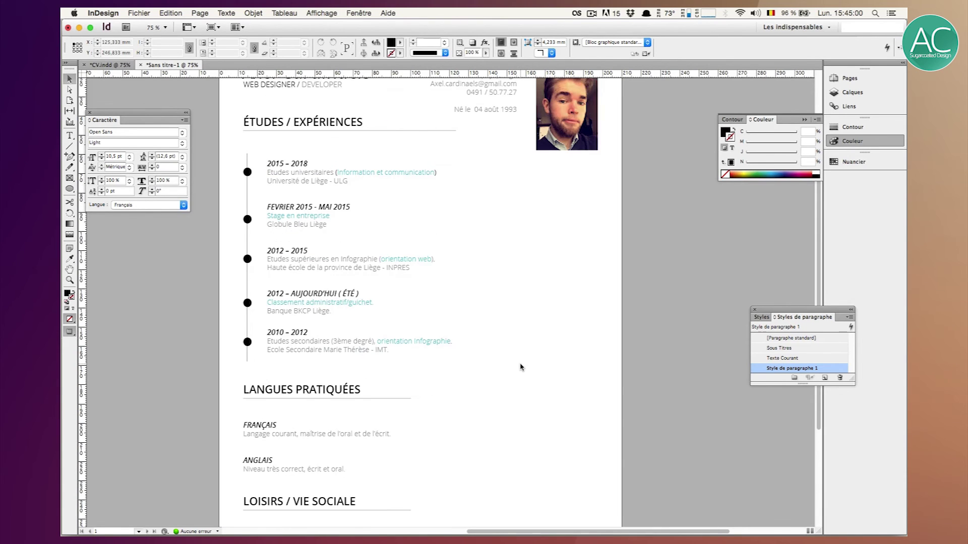
pyautogui.scroll(3, 521, 366)
pyautogui.hscroll(-2, 520, 366)
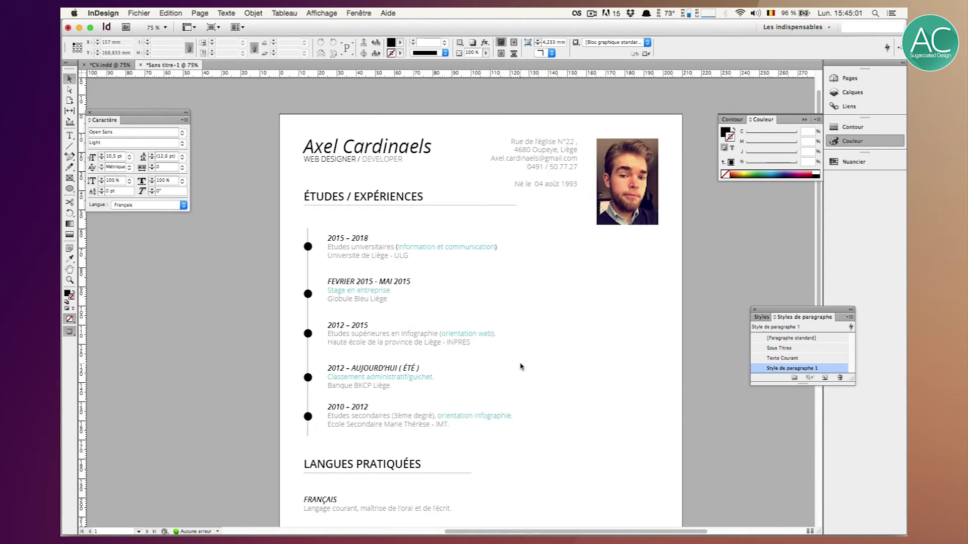
pyautogui.click(112, 65)
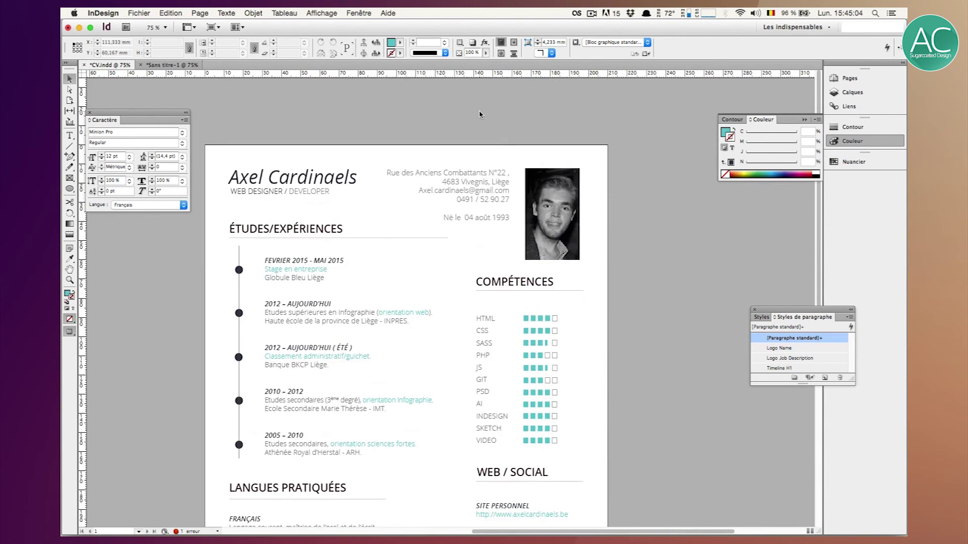
pyautogui.scroll(-8, 479, 114)
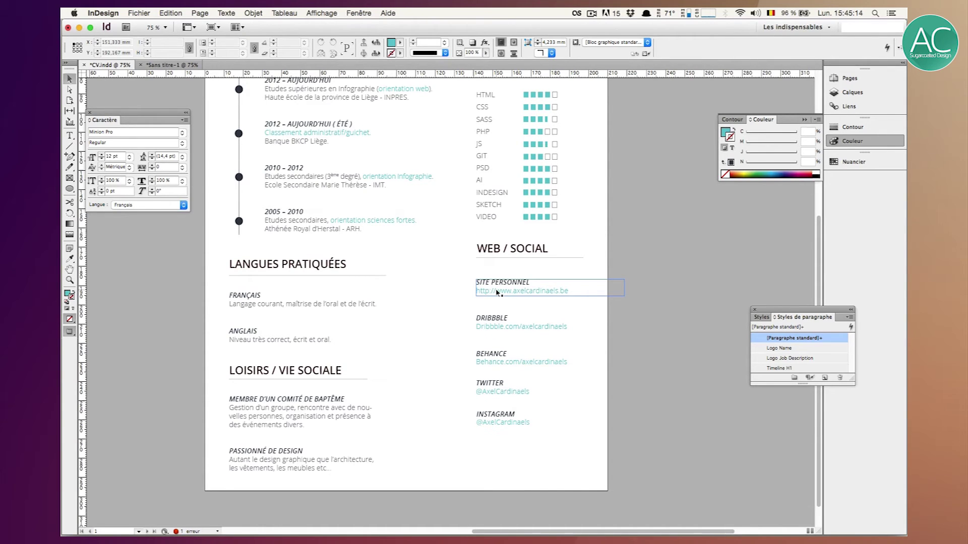
pyautogui.scroll(4, 554, 242)
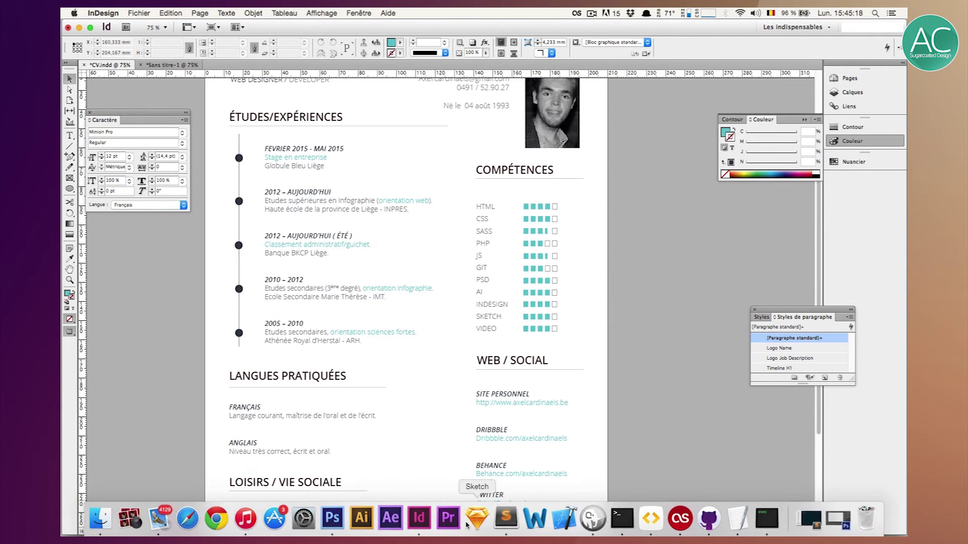
pyautogui.click(172, 64)
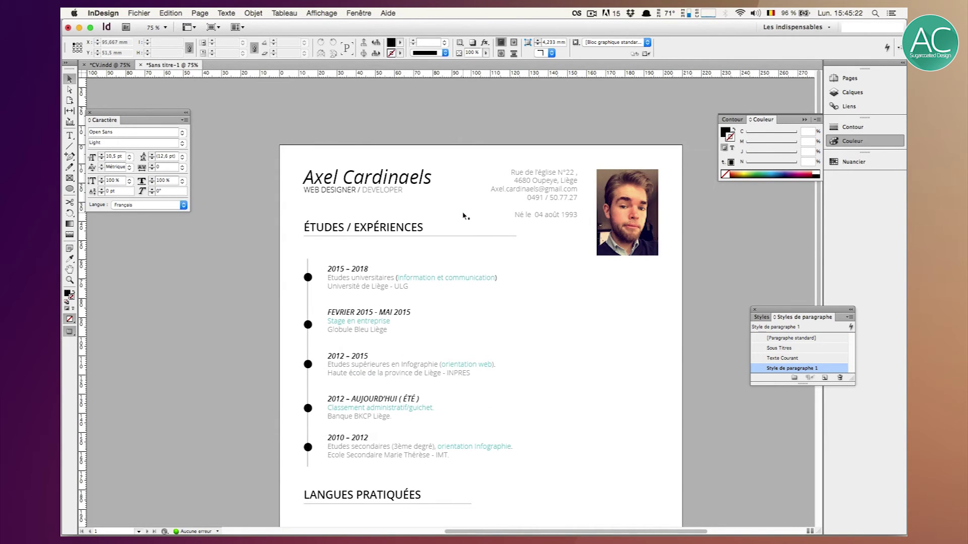
# Extend the line under the LOISIRS / VIE SOCIALE heading to about 108 mm long.
pyautogui.click(368, 229)
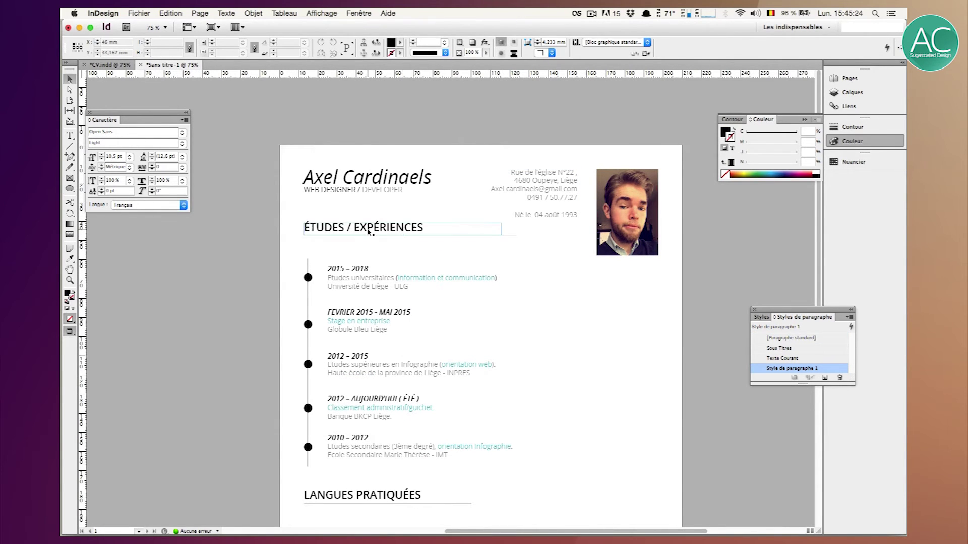
pyautogui.press('shift')
pyautogui.scroll(-5, 459, 347)
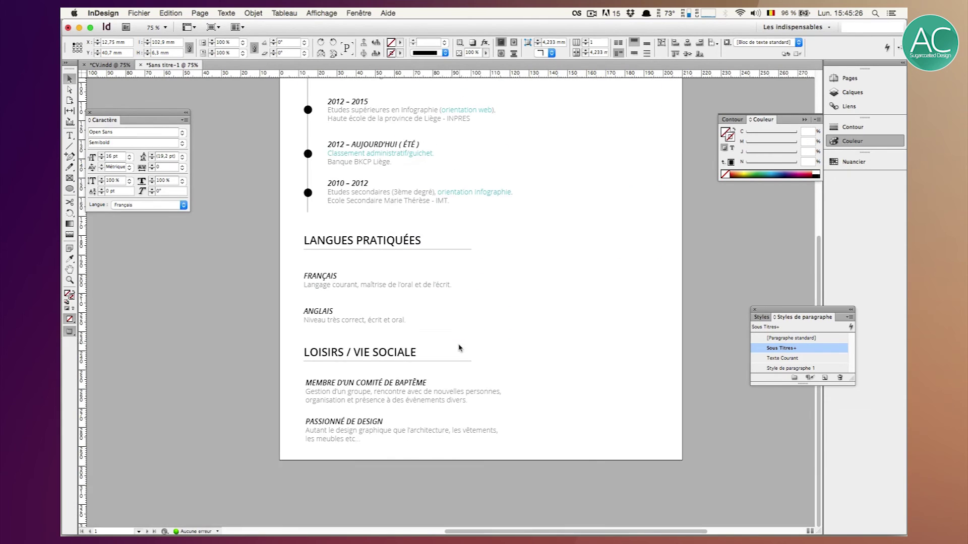
pyautogui.click(455, 361)
pyautogui.moveTo(473, 362); pyautogui.dragTo(512, 361)
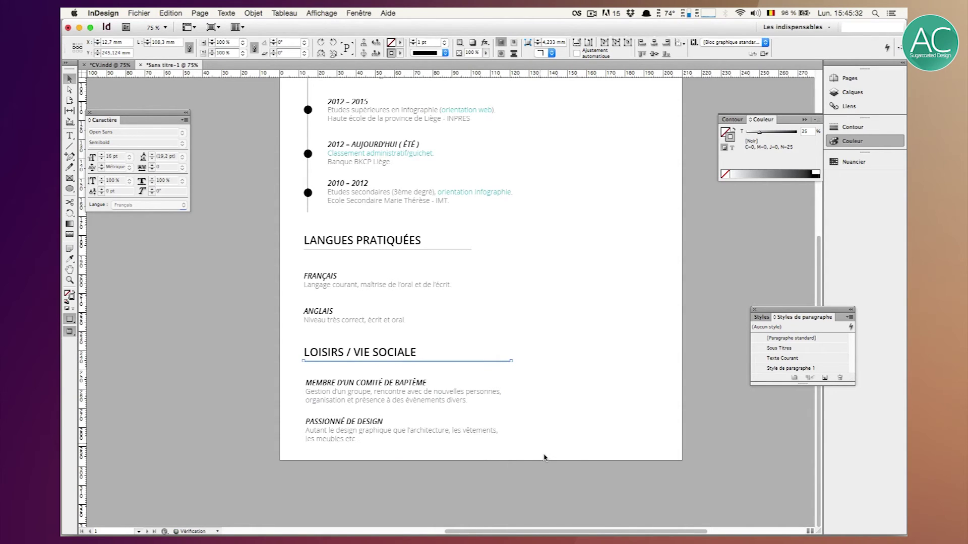
pyautogui.click(545, 458)
# Duplicate the ÉTUDES / EXPÉRIENCES heading with its underline in place and move the copy below the photo.
pyautogui.scroll(5, 545, 458)
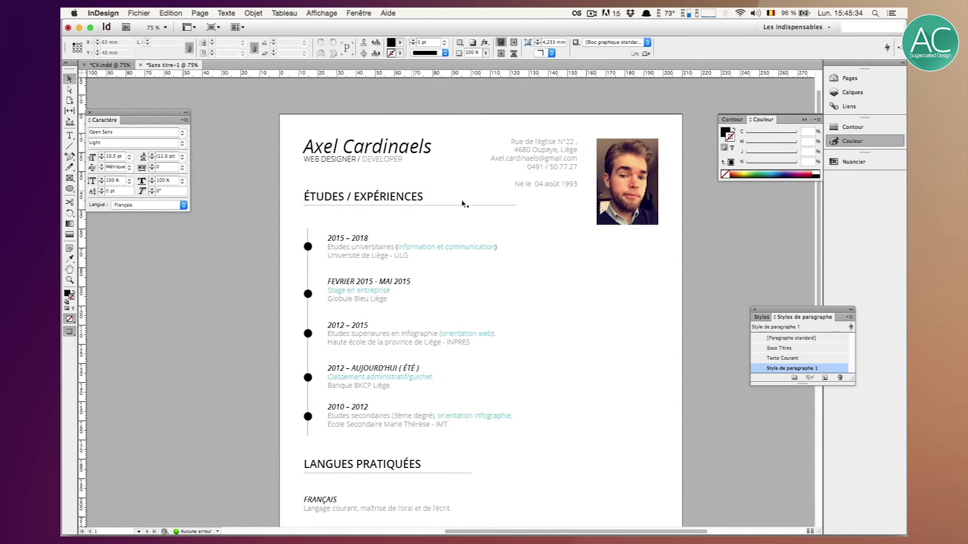
pyautogui.click(484, 201)
pyautogui.moveTo(506, 206); pyautogui.dragTo(516, 205)
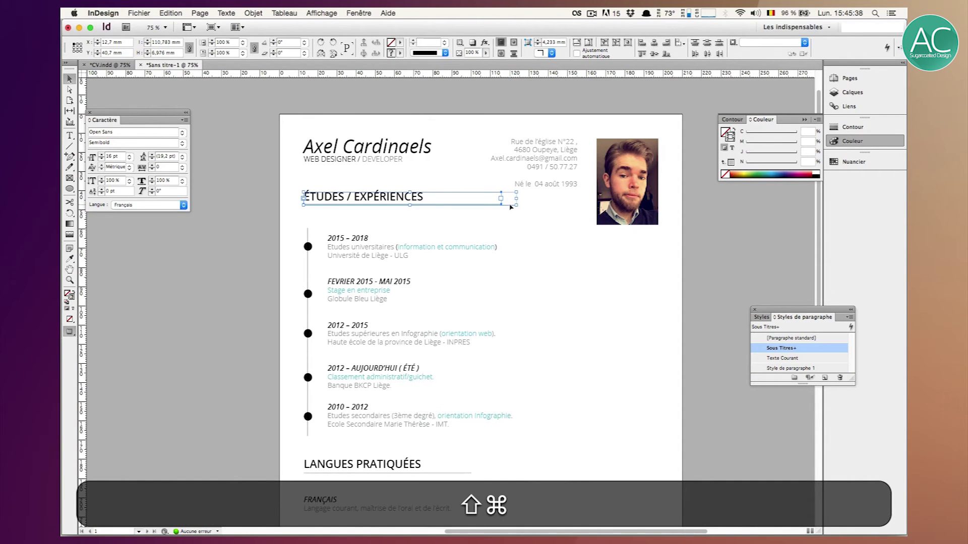
pyautogui.press('super+c')
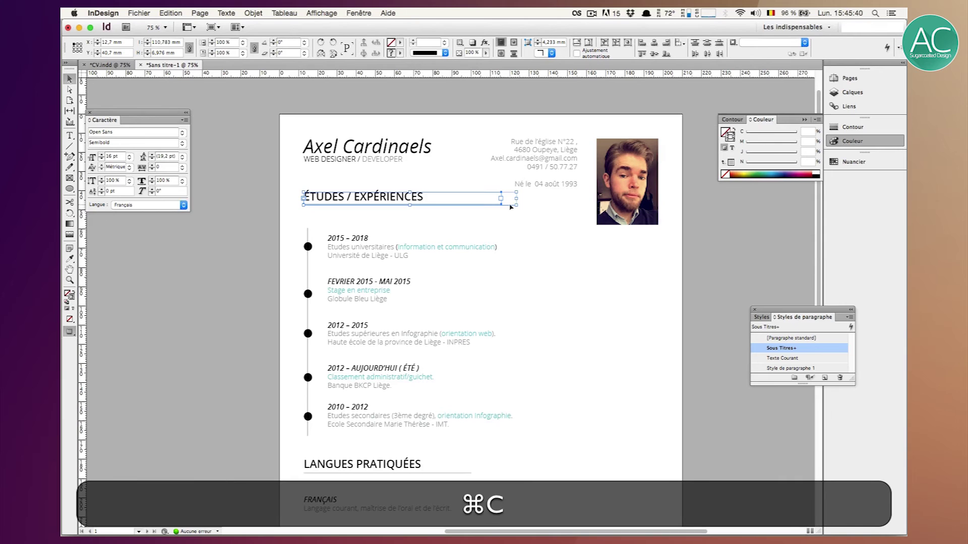
pyautogui.press('alt+shift+super+v')
pyautogui.moveTo(376, 196); pyautogui.dragTo(624, 279)
pyautogui.click(561, 256)
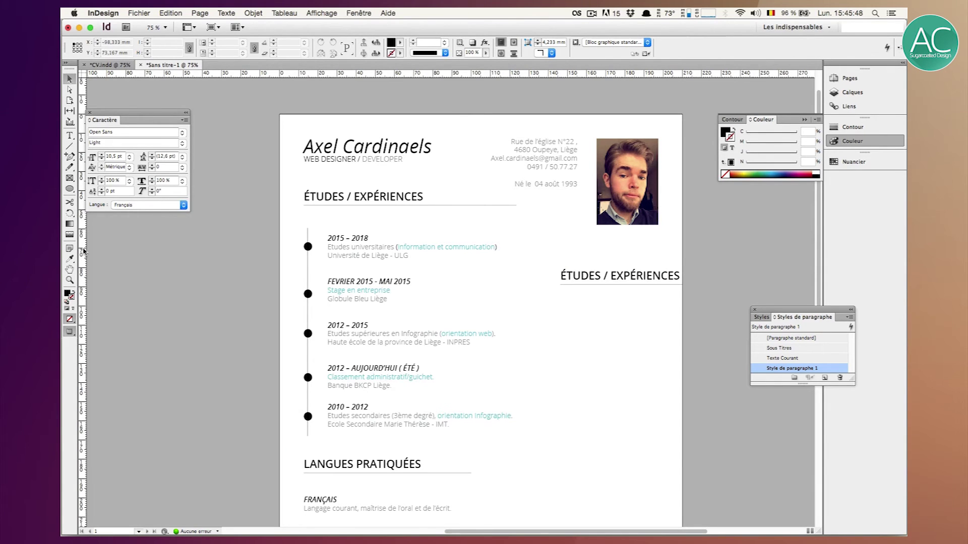
pyautogui.click(350, 13)
pyautogui.moveTo(326, 10)
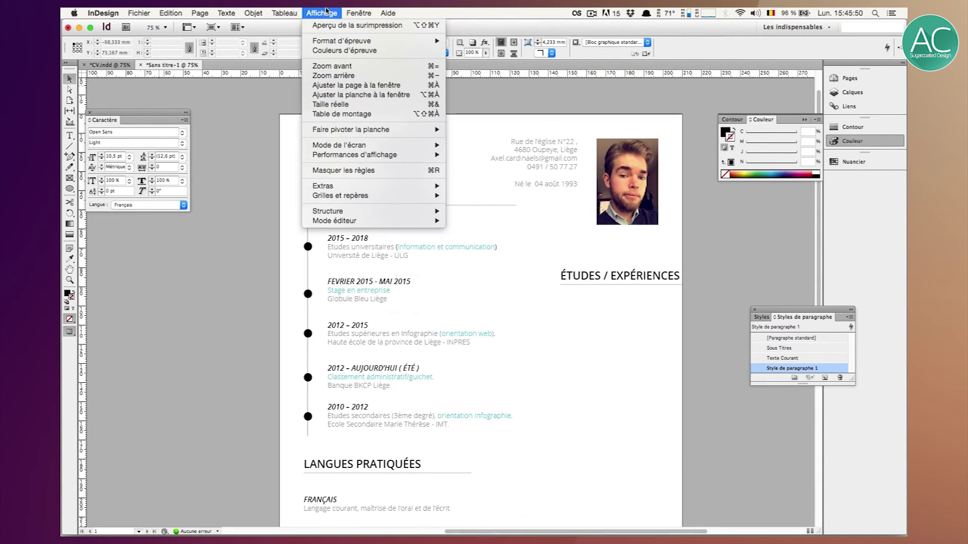
pyautogui.moveTo(368, 196)
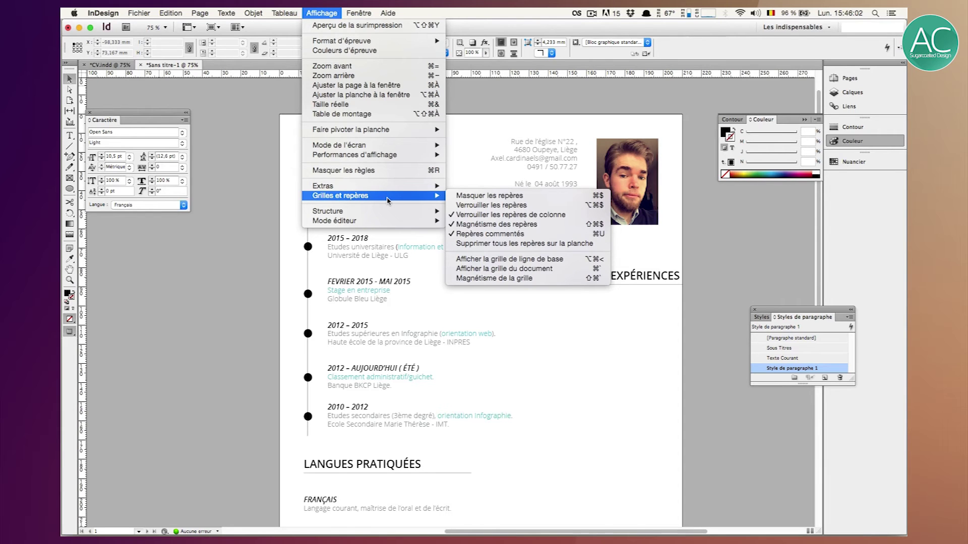
pyautogui.moveTo(356, 11)
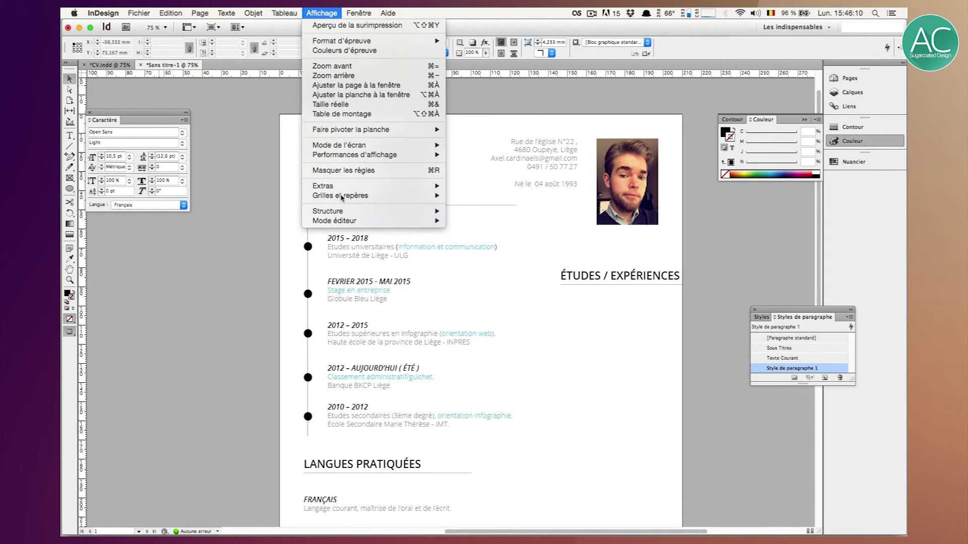
pyautogui.moveTo(321, 150)
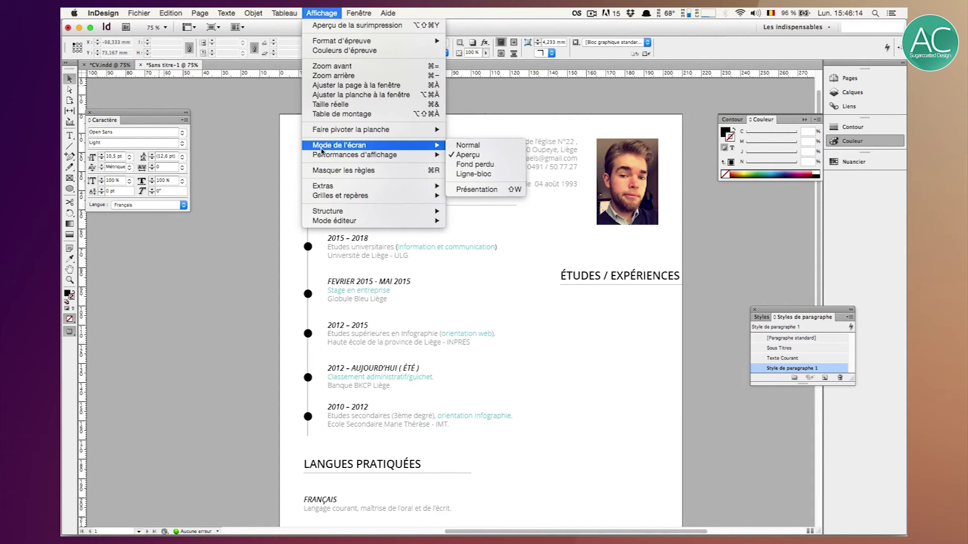
pyautogui.moveTo(339, 212)
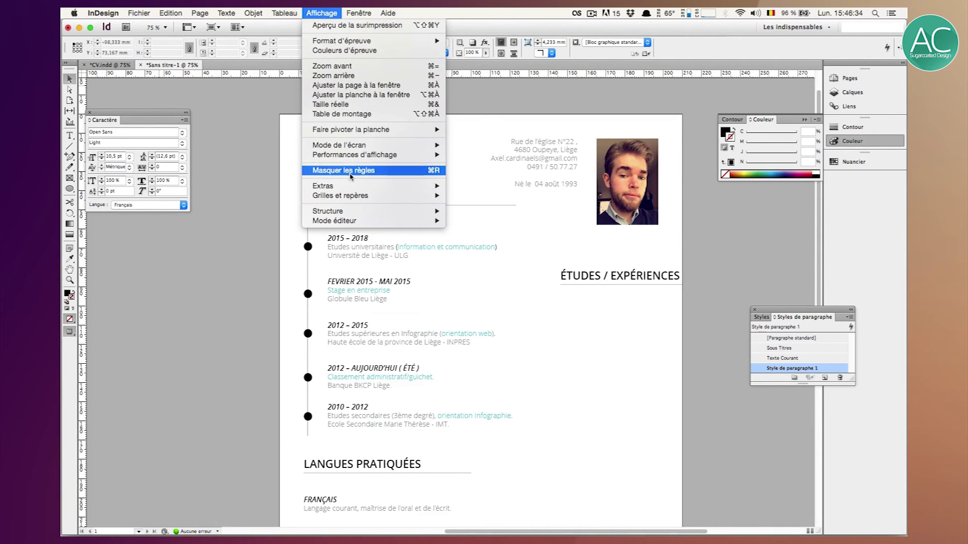
pyautogui.click(238, 178)
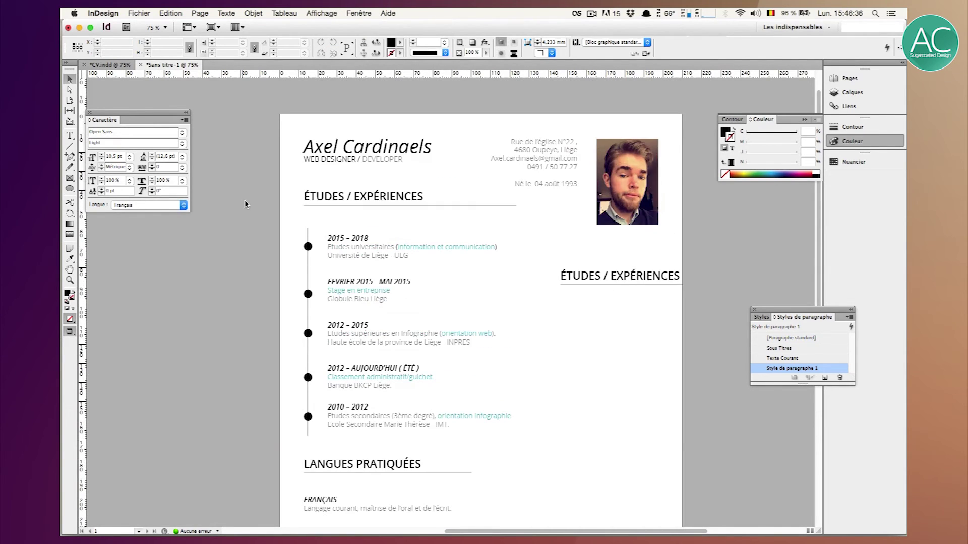
# Add a vertical guide at X 140 mm and align the duplicated heading and underline against it.
pyautogui.moveTo(83, 249); pyautogui.dragTo(547, 338)
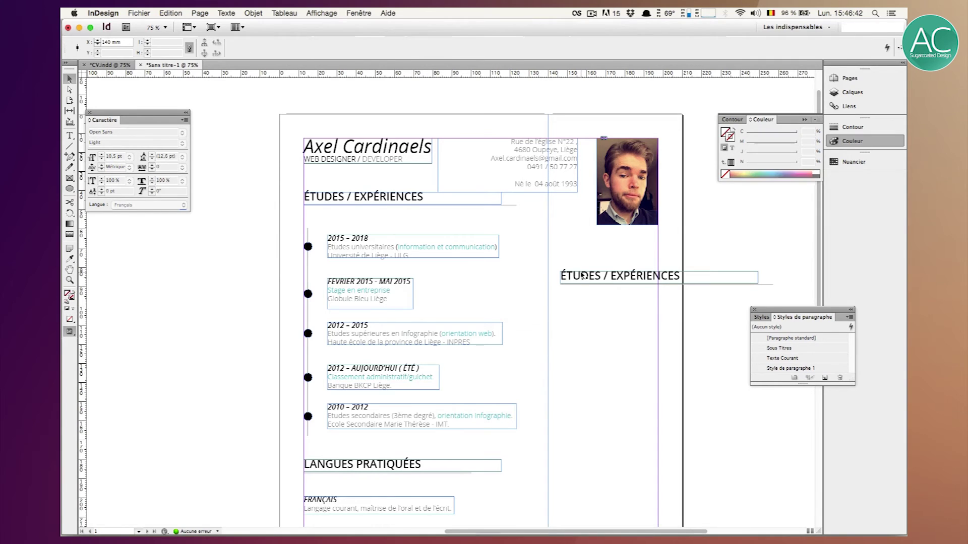
pyautogui.click(567, 282)
pyautogui.moveTo(743, 253); pyautogui.dragTo(734, 315)
pyautogui.hotkey('shift', 'Left')
pyautogui.hotkey('shift', 'Left')
pyautogui.press('Left')
pyautogui.press('Left')
pyautogui.press('Left')
# Adjust the duplicated heading and underline vertically to Y 70.75 mm beneath the photo and preview the page without guides.
pyautogui.hotkey('shift', 'Up')
pyautogui.hotkey('shift', 'Up')
pyautogui.hotkey('shift', 'Up')
pyautogui.hotkey('shift', 'Up')
pyautogui.hotkey('shift', 'Up')
pyautogui.hotkey('shift', 'Up')
pyautogui.hotkey('shift', 'Up')
pyautogui.hotkey('shift', 'Up')
pyautogui.hotkey('shift', 'Up')
pyautogui.press('Up')
pyautogui.press('Up')
pyautogui.press('Up')
pyautogui.press('Up')
pyautogui.press('Up')
pyautogui.hotkey('shift', 'Down')
pyautogui.hotkey('shift', 'Down')
pyautogui.hotkey('shift', 'Down')
pyautogui.hotkey('shift', 'Down')
pyautogui.hotkey('shift', 'Down')
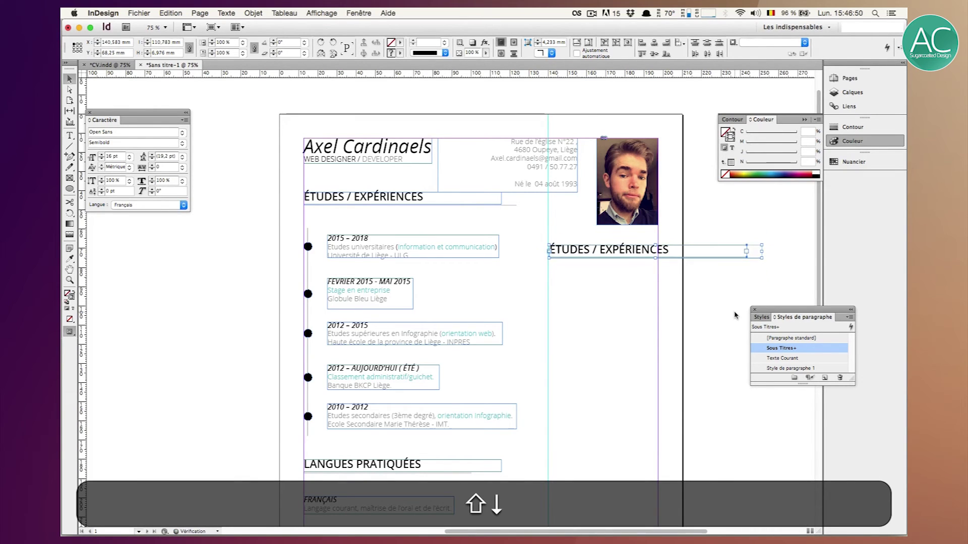
pyautogui.click(733, 278)
pyautogui.press('w')
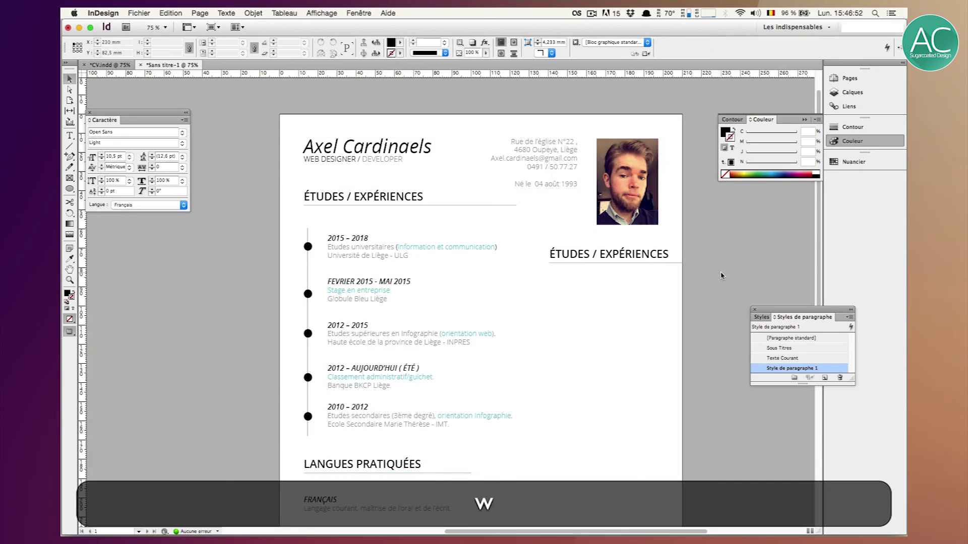
# Redisplay the guides and replace the duplicated heading's text with "COMPÉTENCES".
pyautogui.press('w')
pyautogui.doubleClick(671, 259)
pyautogui.press('cmd+a')
pyautogui.write('COMPÉTENCES')
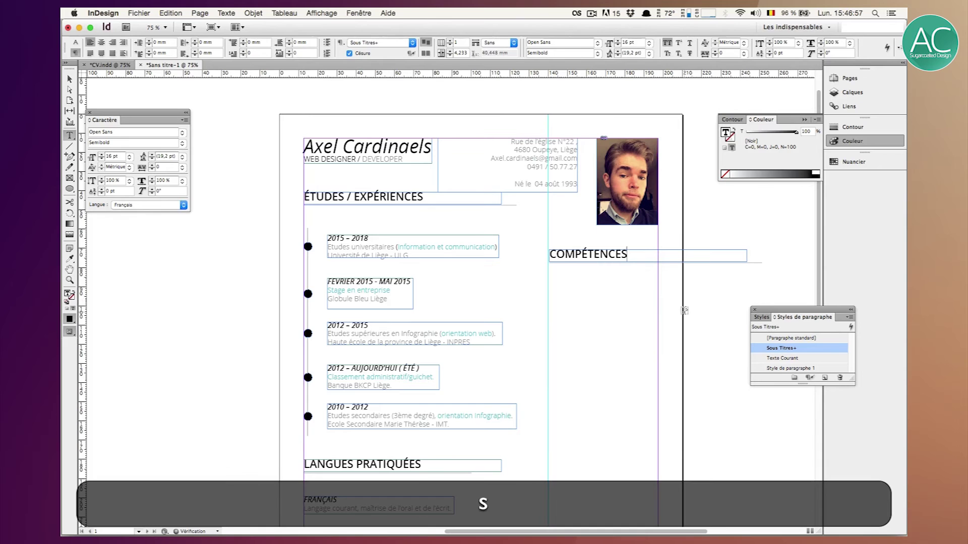
pyautogui.press('Escape')
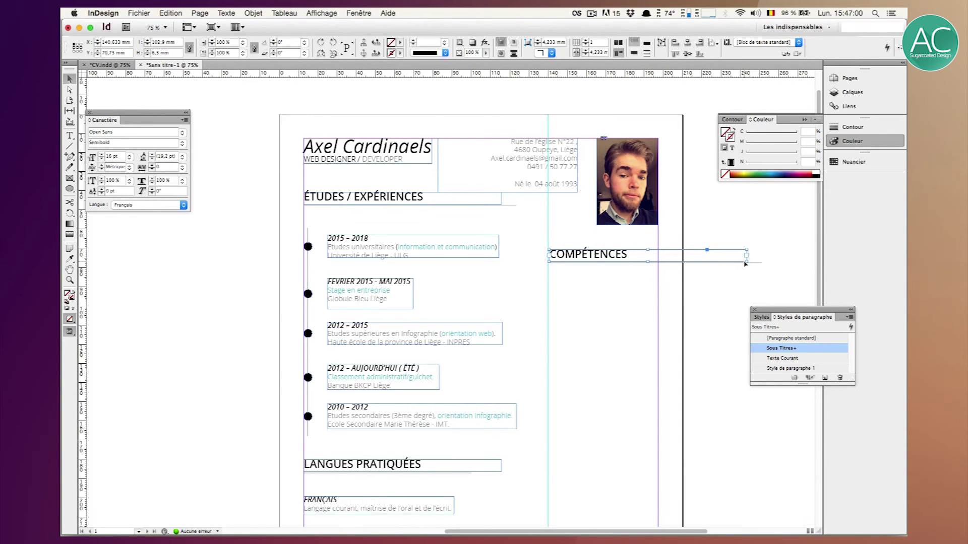
# Shorten the COMPÉTENCES heading frame and its underline to reach the page's right margin, about 57 mm wide overall, and preview the page.
pyautogui.moveTo(747, 255); pyautogui.dragTo(652, 259)
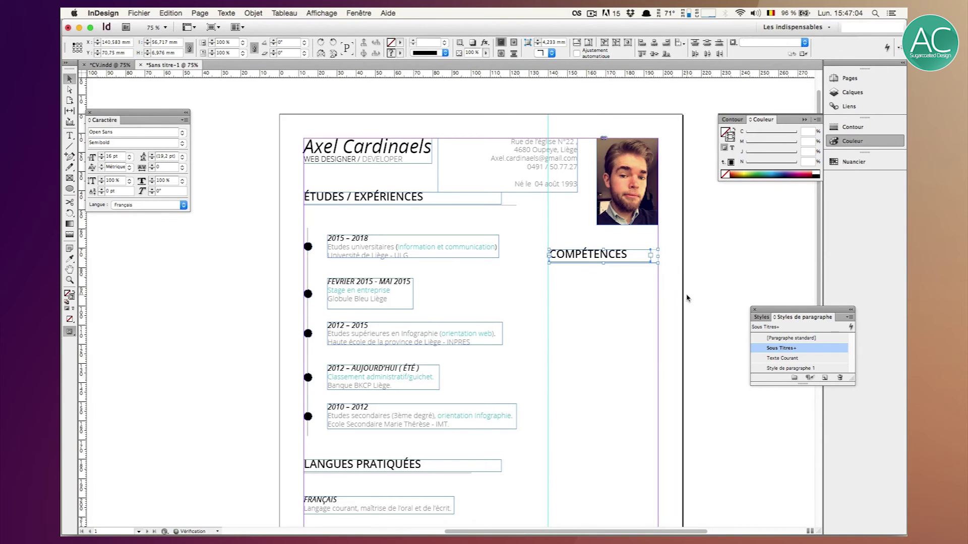
pyautogui.click(686, 298)
pyautogui.press('w')
# Switch to the cv notes in TextEdit and copy the skills list from HTML to VIDEO.
pyautogui.scroll(-3, 687, 298)
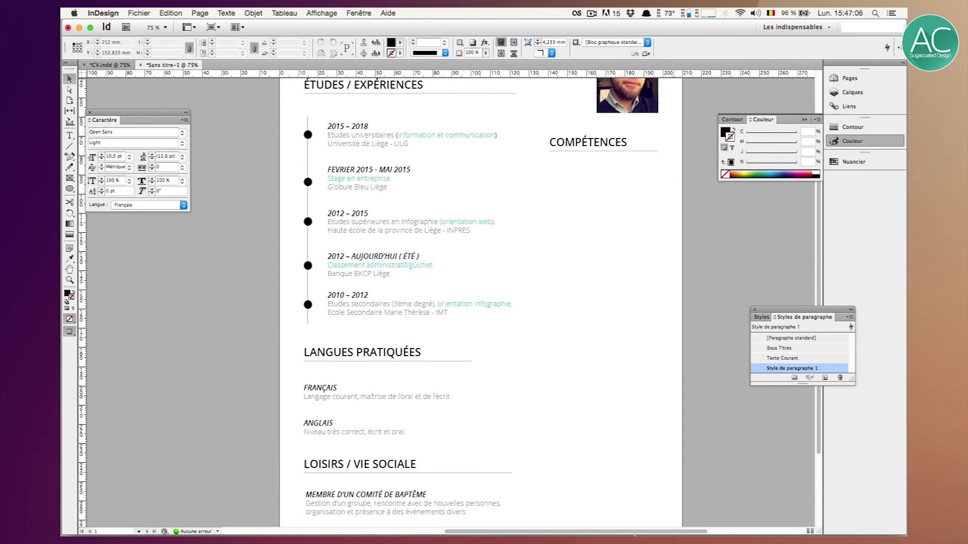
pyautogui.moveTo(680, 527)
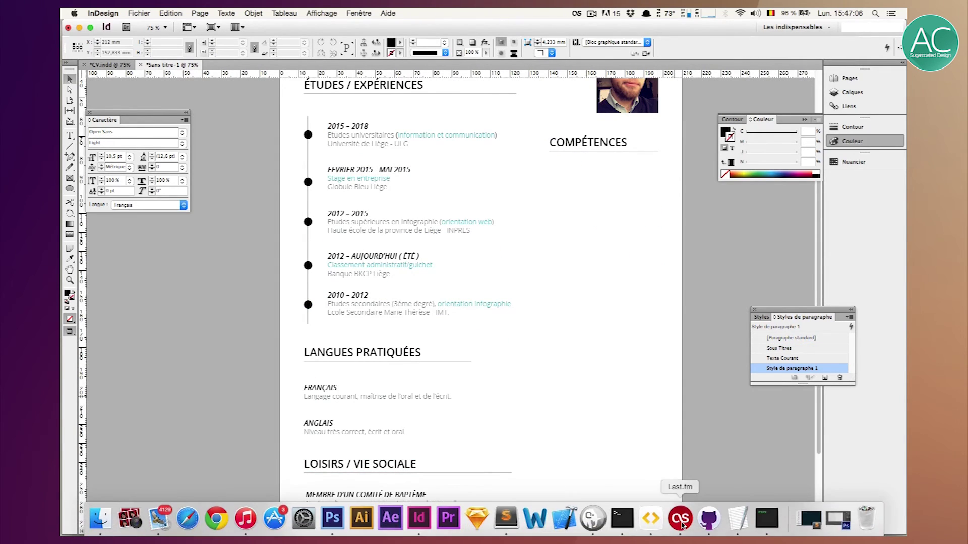
pyautogui.click(742, 525)
pyautogui.scroll(5, 567, 312)
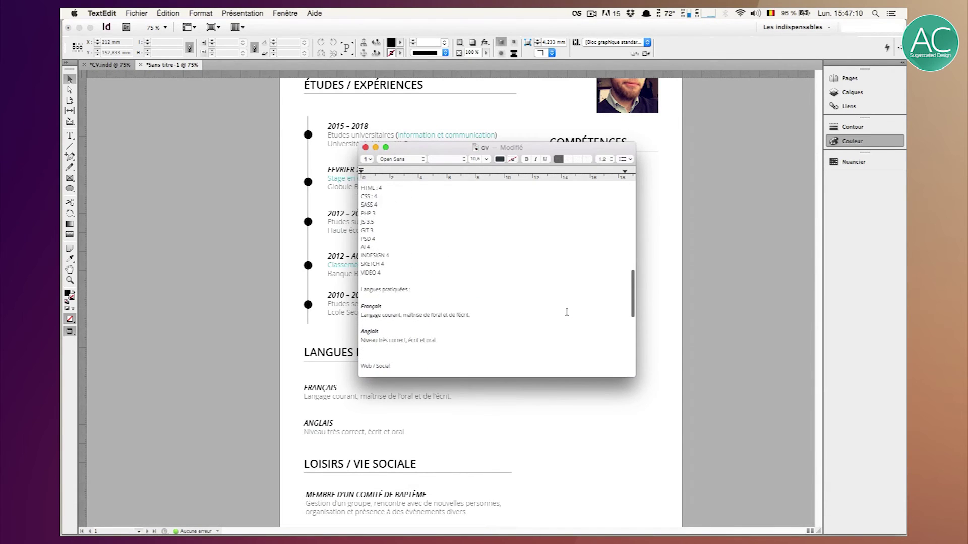
pyautogui.moveTo(391, 304); pyautogui.dragTo(361, 217)
pyautogui.press('super+c')
# Back in InDesign, draw a text frame beneath the COMPÉTENCES heading up to the right margin and paste the skills list into it.
pyautogui.click(748, 287)
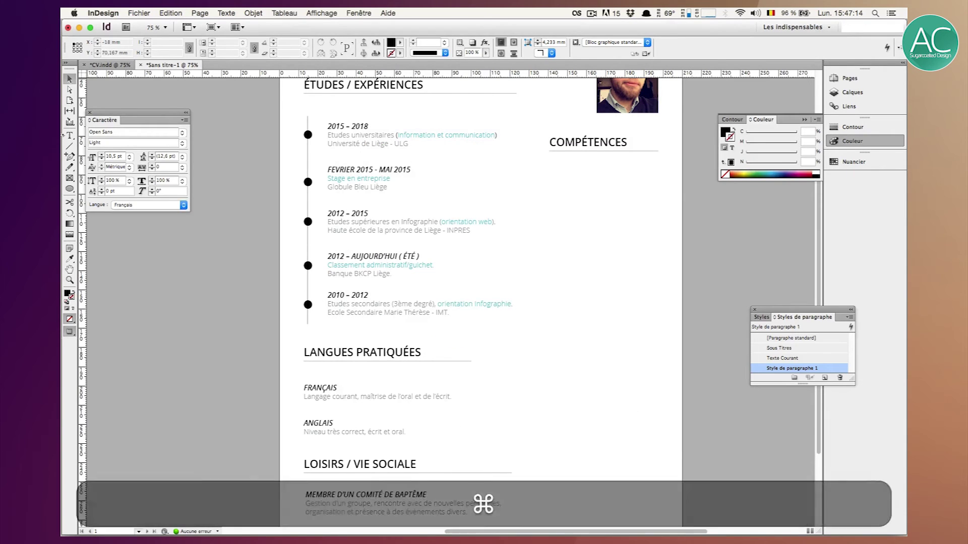
pyautogui.click(70, 135)
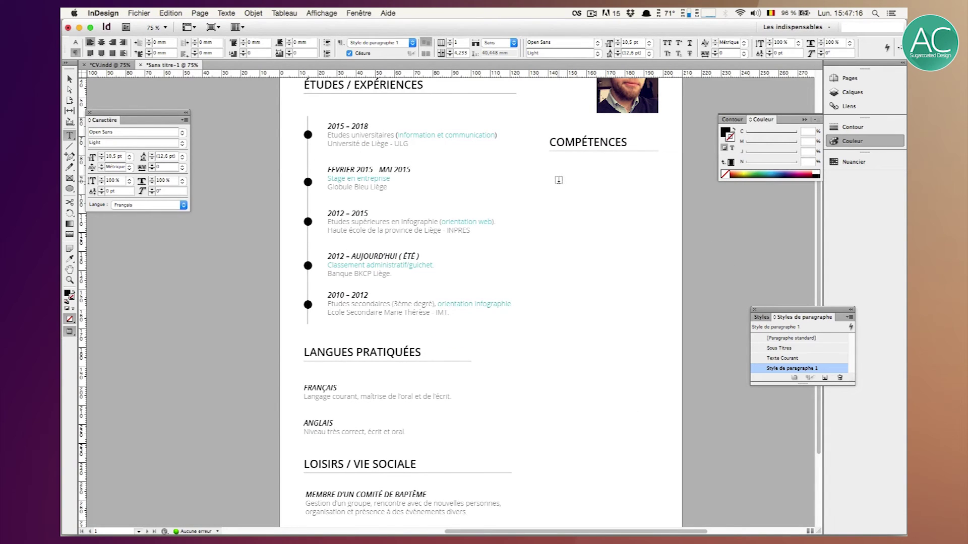
pyautogui.moveTo(553, 165); pyautogui.dragTo(657, 360)
pyautogui.press('super+v')
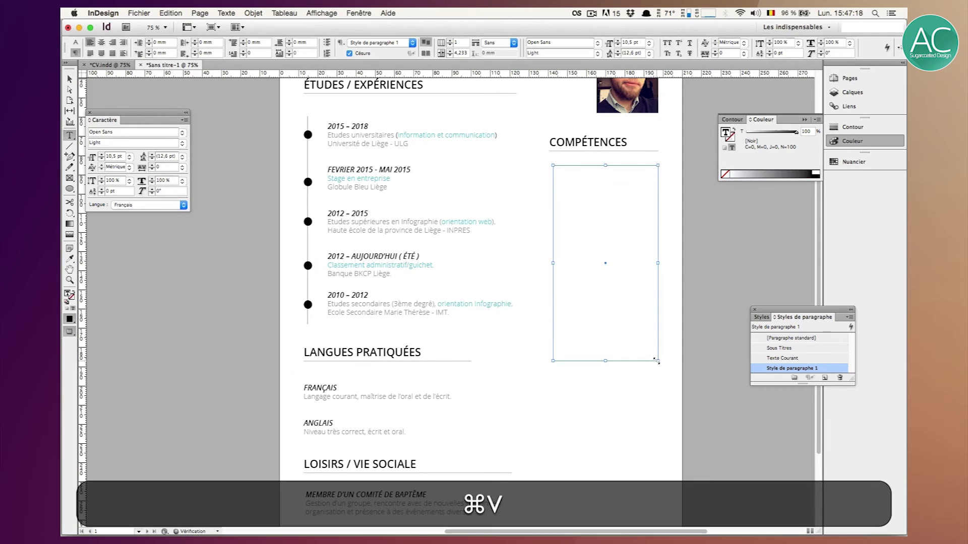
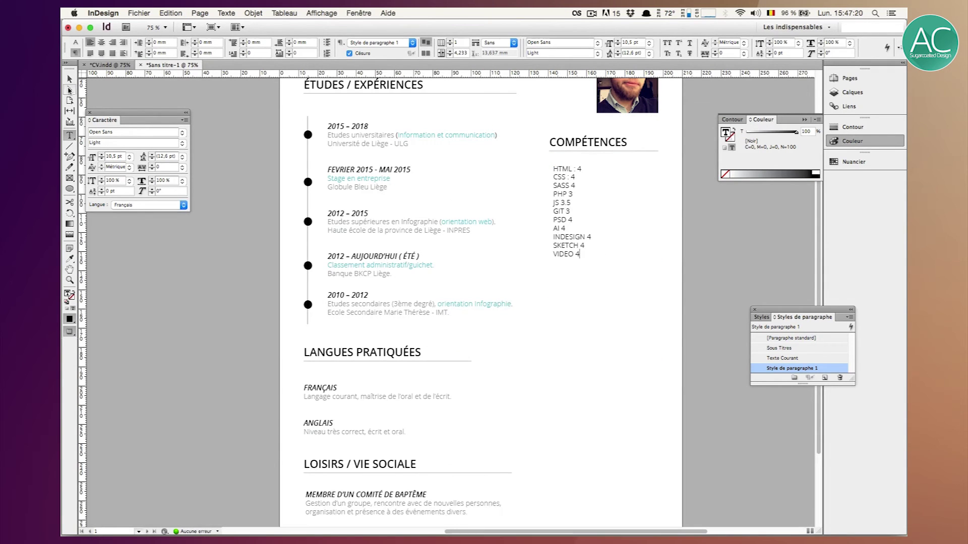
# Apply the Texte Courant paragraph style to the skills list and set its black text tint to 50%.
pyautogui.click(69, 79)
pyautogui.click(794, 359)
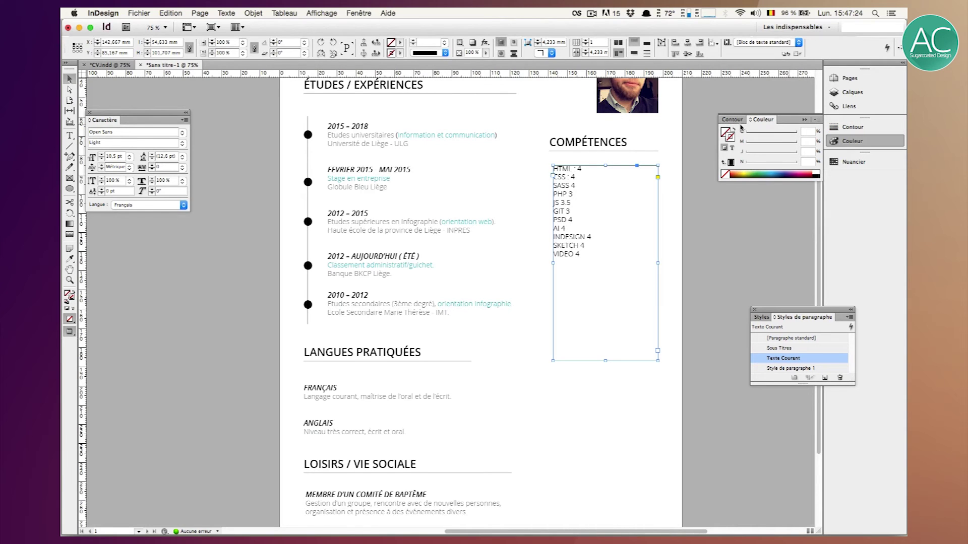
pyautogui.click(731, 148)
pyautogui.doubleClick(811, 132)
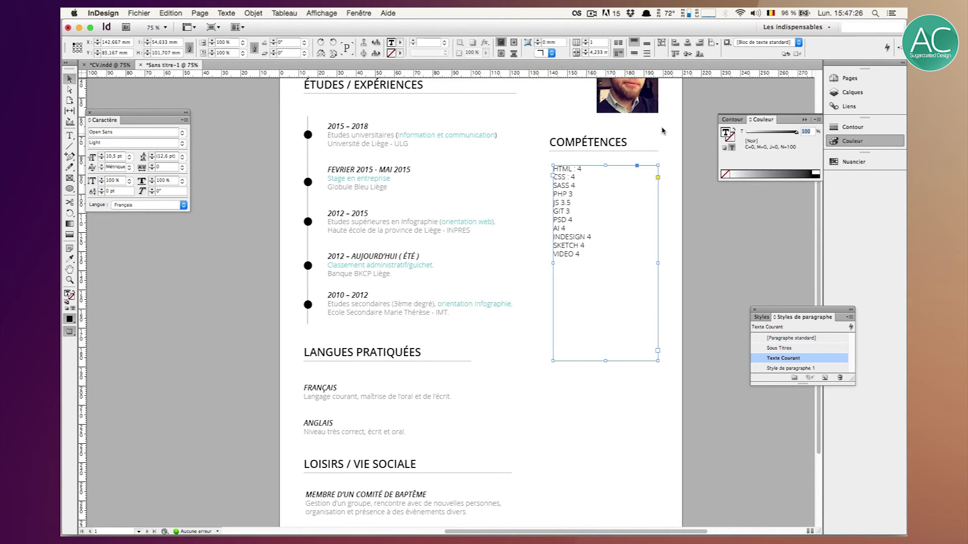
pyautogui.write('50')
pyautogui.press('Return')
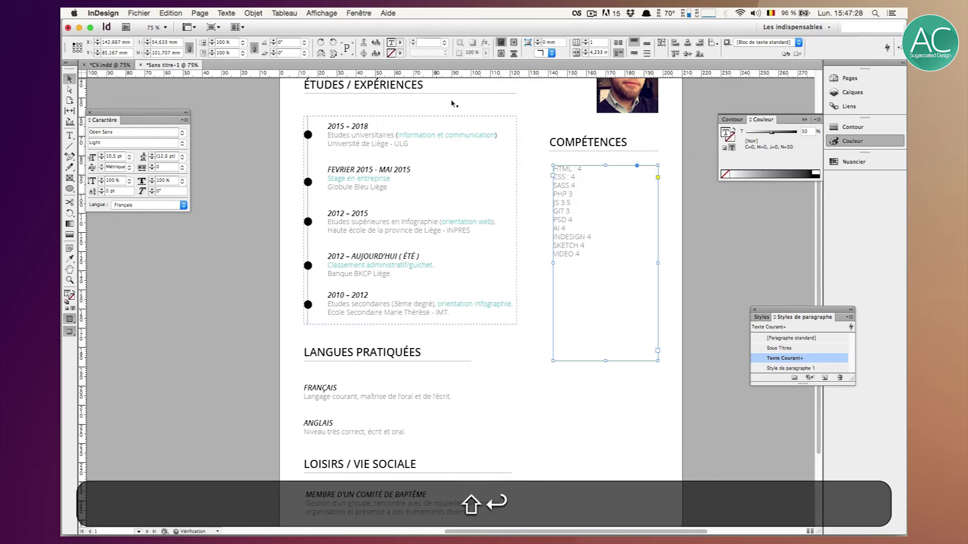
pyautogui.click(70, 136)
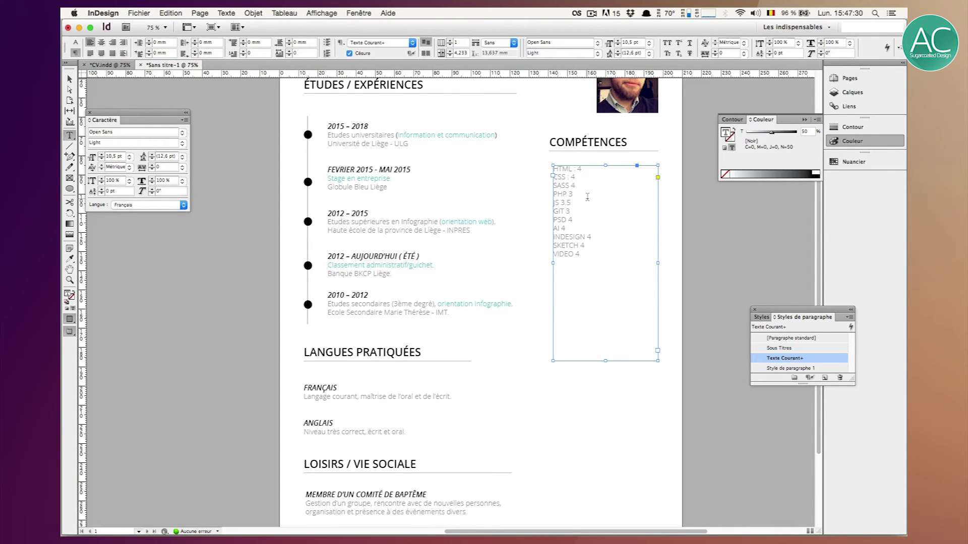
pyautogui.press('super+a')
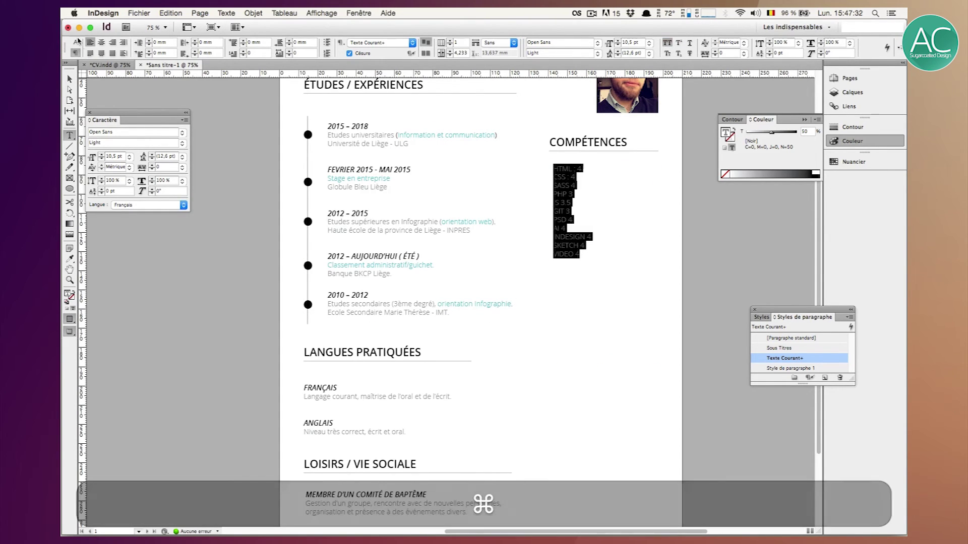
pyautogui.click(70, 79)
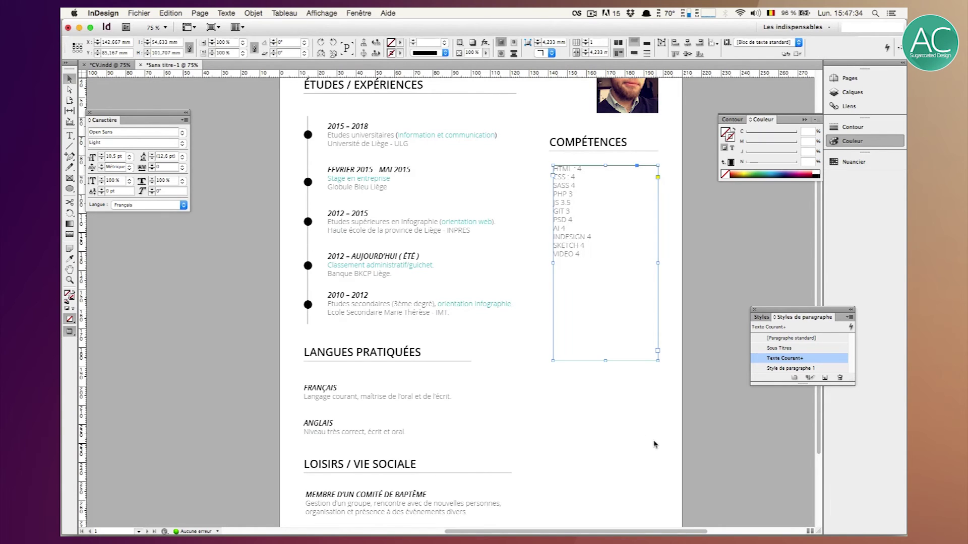
pyautogui.press('w')
pyautogui.scroll(3, 637, 429)
pyautogui.press('w')
# Select all the text of the skills list and set its black tint to 70%.
pyautogui.click(575, 281)
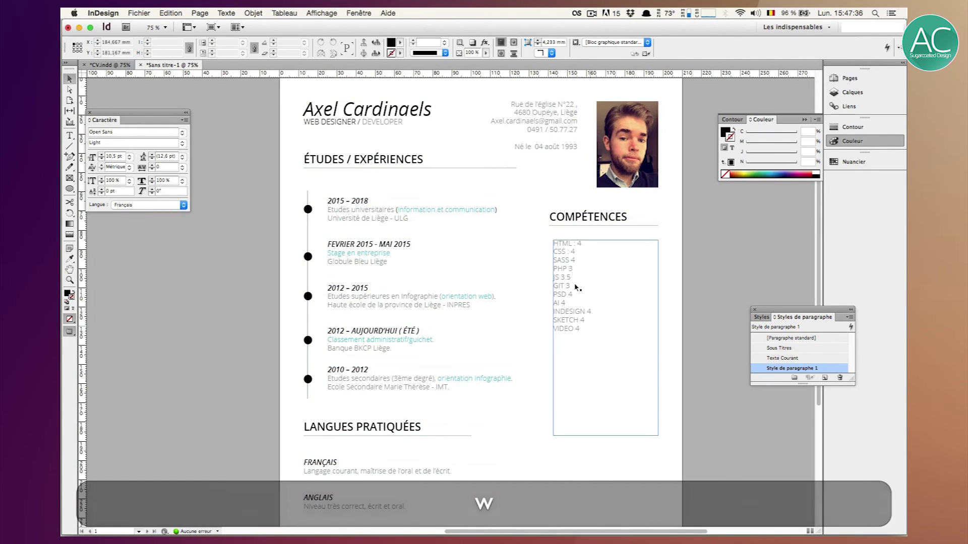
pyautogui.doubleClick(575, 280)
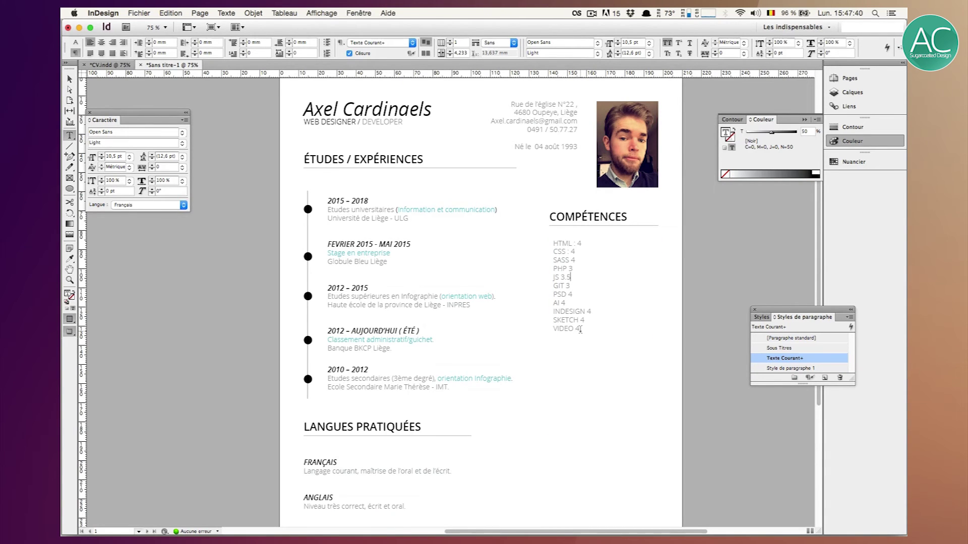
pyautogui.press('super+a')
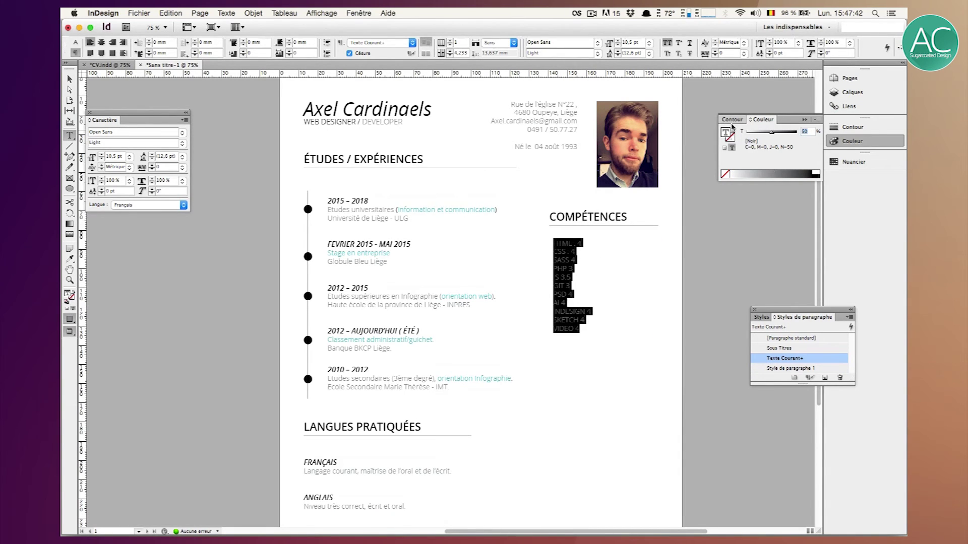
pyautogui.write('70')
pyautogui.press('Return')
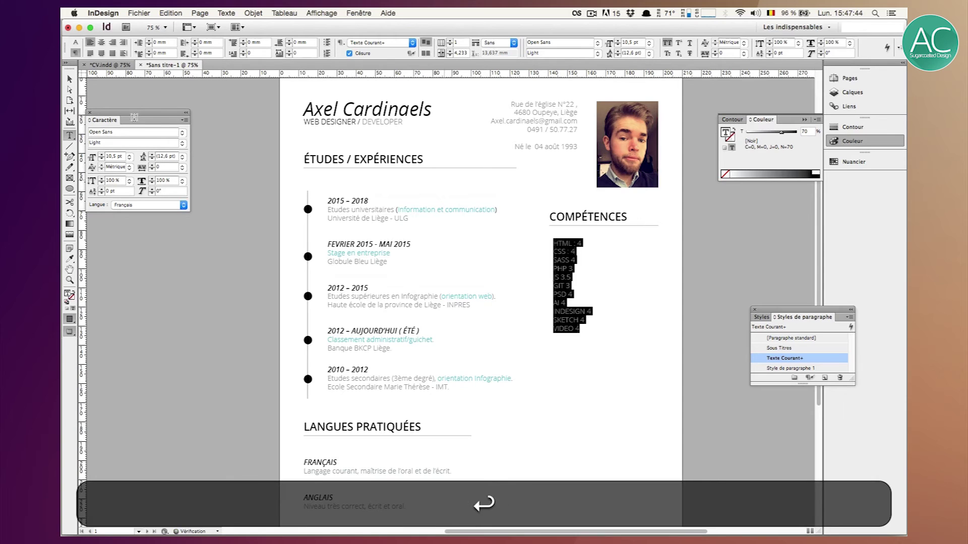
pyautogui.press('Escape')
pyautogui.press('super+shift+a')
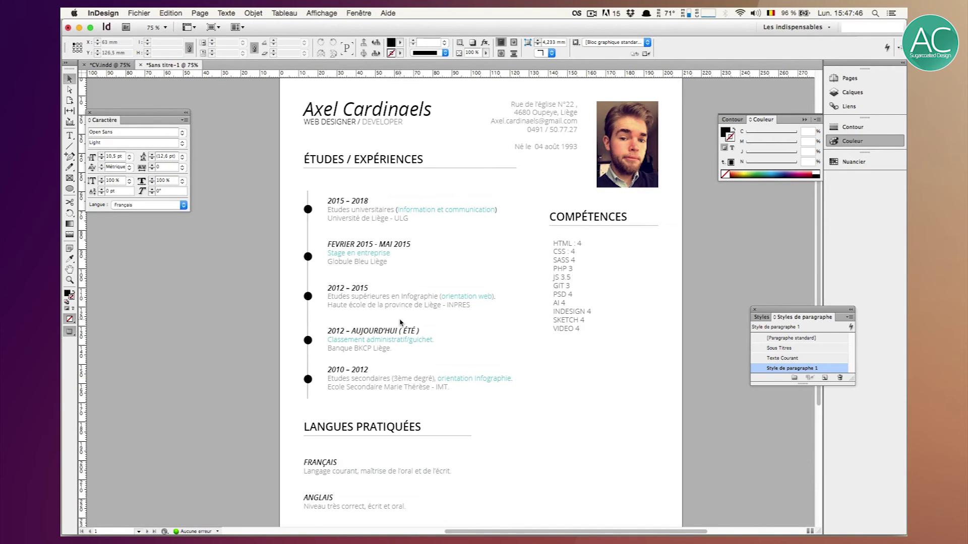
# Set the leading of the whole skills list to 16 pt.
pyautogui.hscroll(3, 427, 319)
pyautogui.hscroll(-3, 431, 319)
pyautogui.click(576, 275)
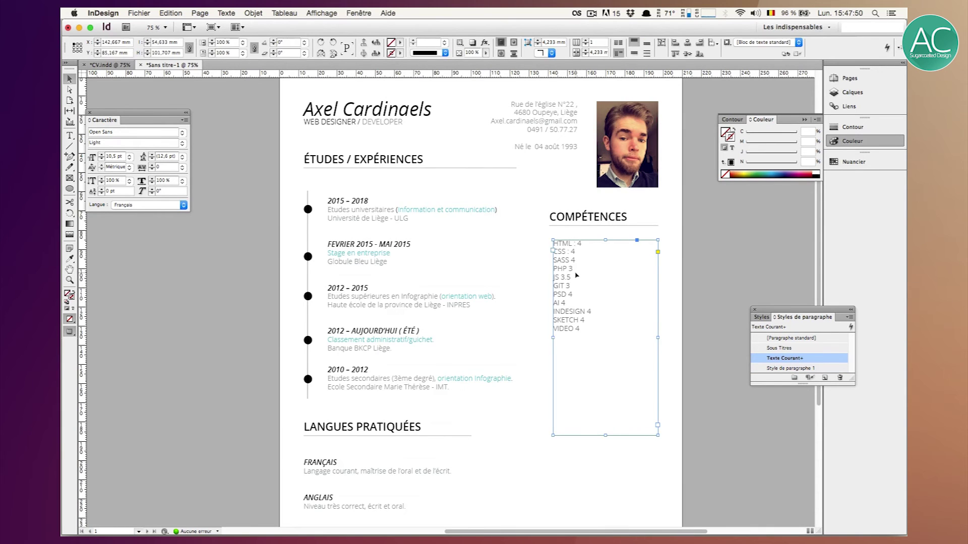
pyautogui.doubleClick(576, 275)
pyautogui.press('super+a')
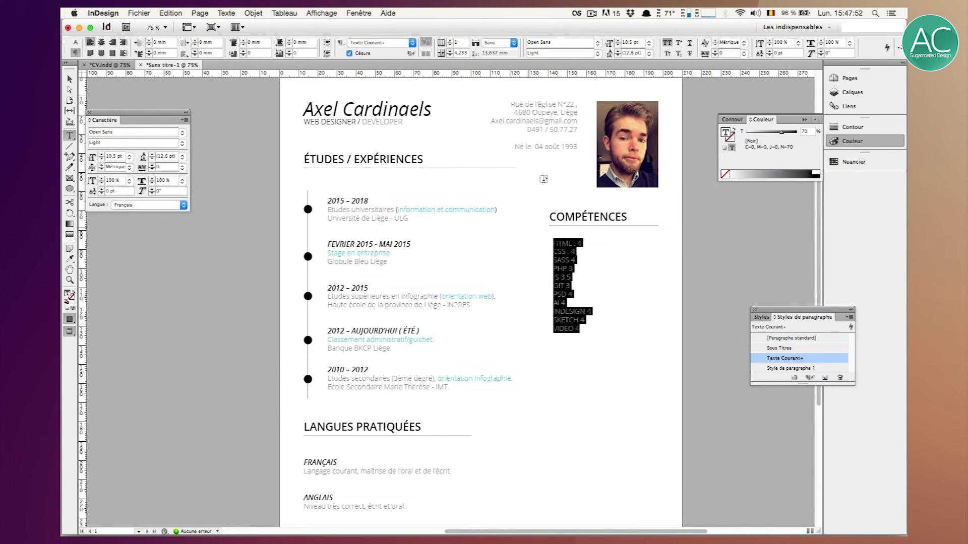
pyautogui.moveTo(640, 52); pyautogui.dragTo(558, 42)
pyautogui.write('16')
pyautogui.hotkey('shift', 'Return')
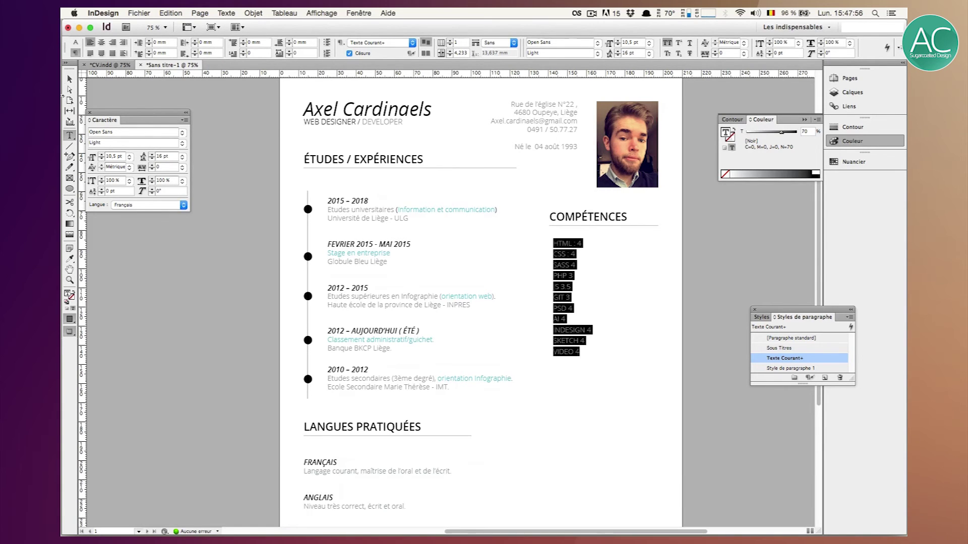
pyautogui.click(75, 84)
pyautogui.click(158, 88)
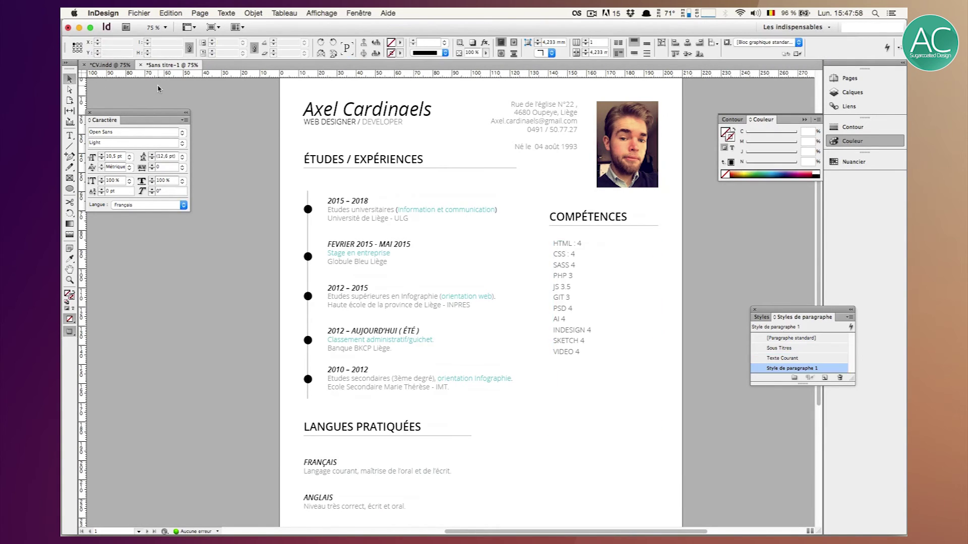
# Nudge the skills text frame left to X 140.167 mm, in line with the COMPÉTENCES heading, and preview the page.
pyautogui.click(588, 263)
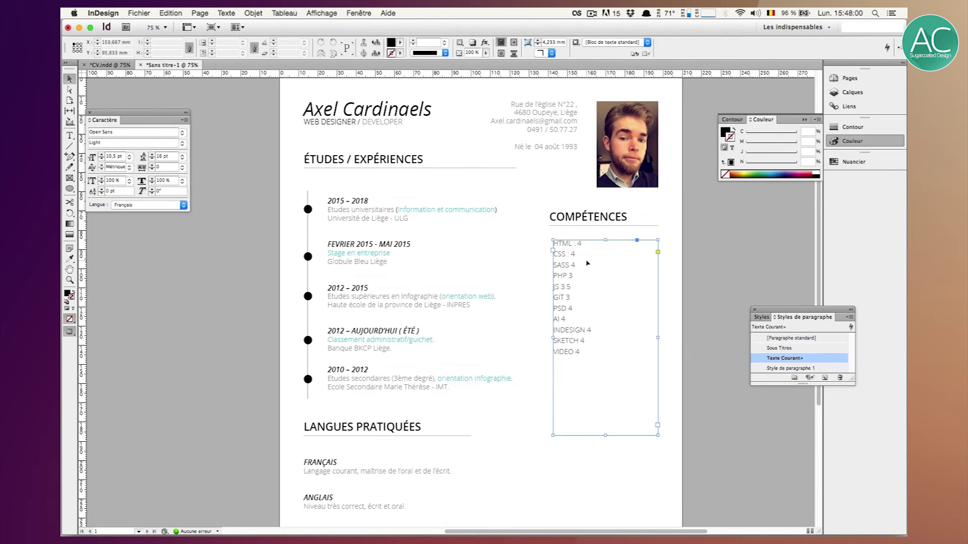
pyautogui.press('w')
pyautogui.hotkey('shift', 'Left')
pyautogui.hotkey('shift', 'Right')
pyautogui.press('Left')
pyautogui.press('w')
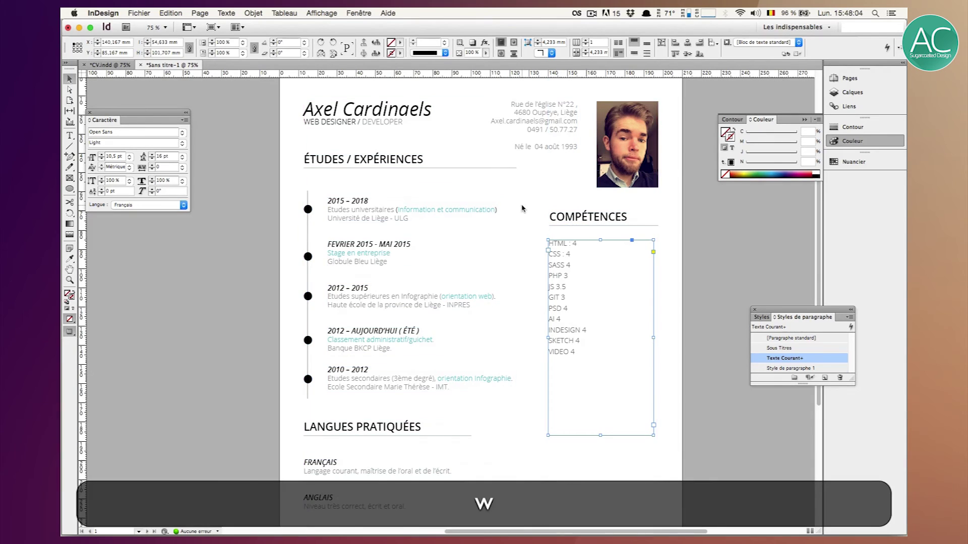
pyautogui.click(579, 208)
pyautogui.click(566, 254)
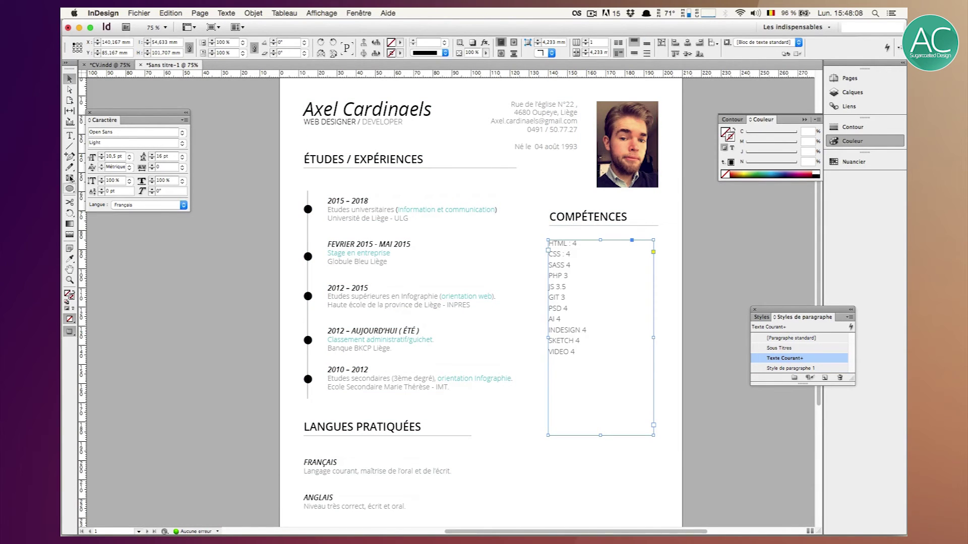
# Draw a small black square of 2.933 mm on the HTML line with the Rectangle tool and move it right to X 158.109 mm.
pyautogui.moveTo(70, 188); pyautogui.dragTo(96, 189)
pyautogui.press('super+equal')
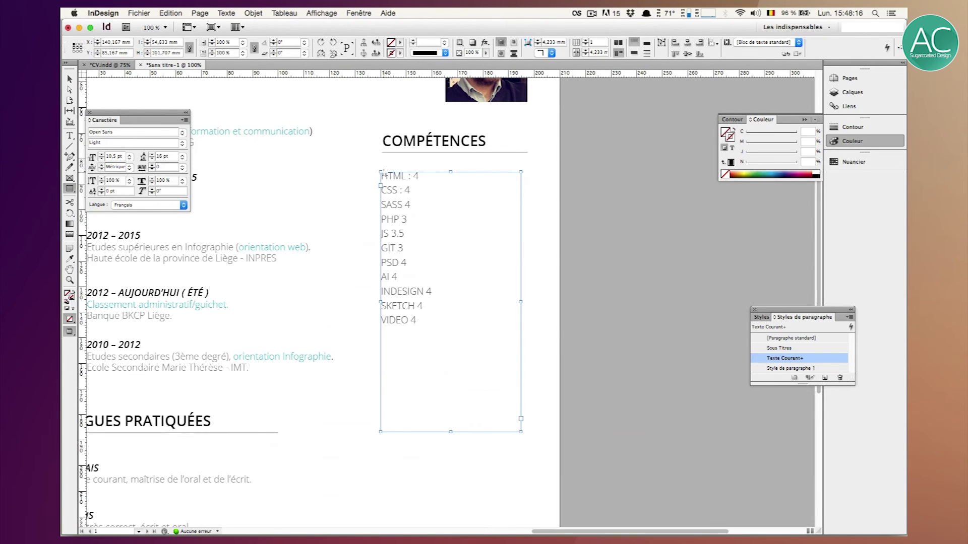
pyautogui.moveTo(383, 173); pyautogui.dragTo(391, 180)
pyautogui.hotkey('shift', 'Right')
pyautogui.hotkey('shift', 'Right')
pyautogui.hotkey('shift', 'Right')
pyautogui.hotkey('shift', 'Right')
pyautogui.hotkey('shift', 'Right')
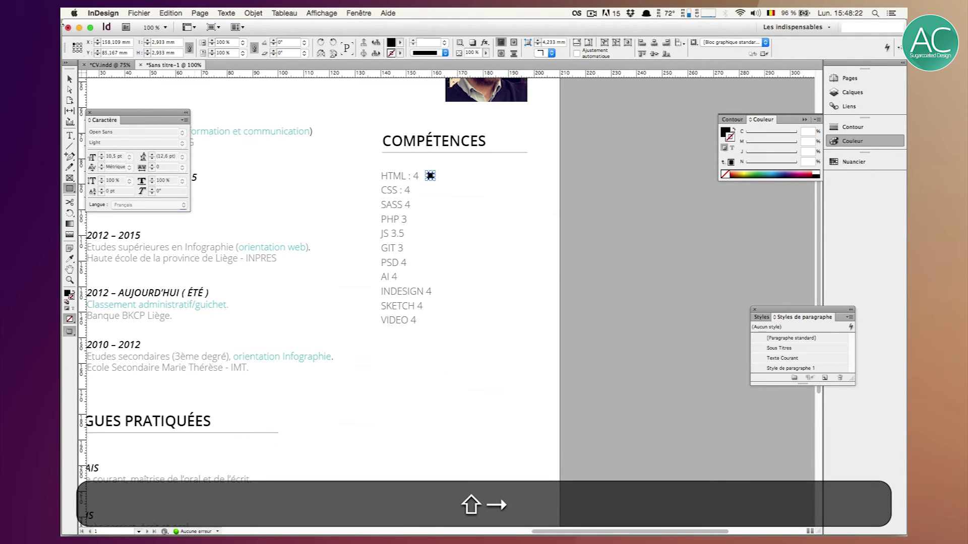
# Add a vertical guide at about X 180 mm and nudge the square right to X 178.109 mm, close to it.
pyautogui.click(70, 80)
pyautogui.hotkey('shift', 'Right')
pyautogui.hotkey('shift', 'Right')
pyautogui.hotkey('shift', 'Right')
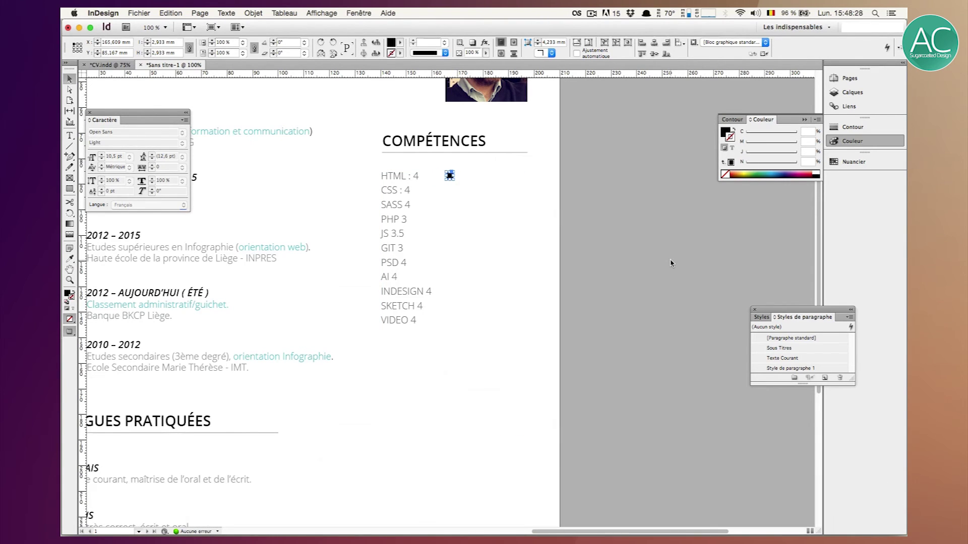
pyautogui.moveTo(82, 210); pyautogui.dragTo(484, 323)
pyautogui.hotkey('shift', 'Right')
pyautogui.hotkey('shift', 'Right')
pyautogui.hotkey('shift', 'Right')
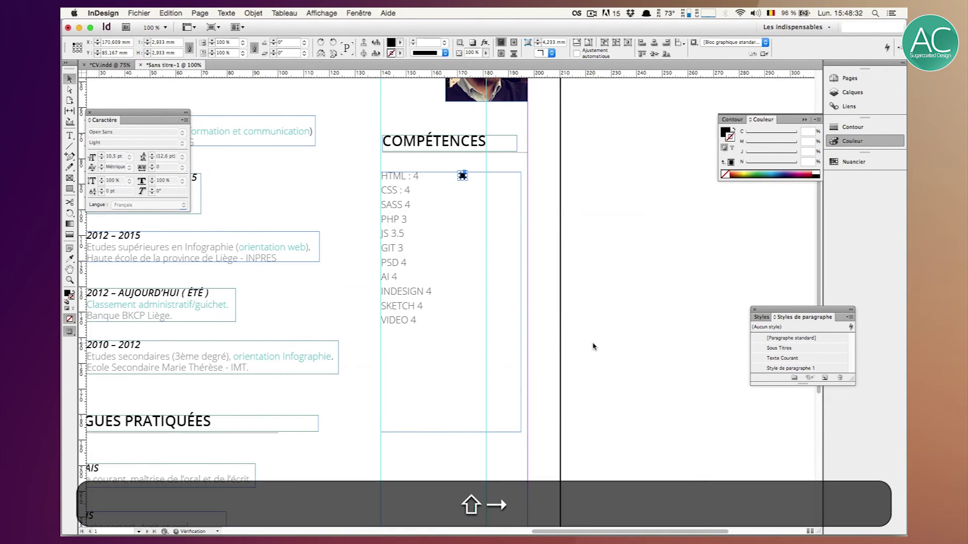
# Swap the square's fill and stroke so it is only outlined in black, and preview the page without guides.
pyautogui.press('super')
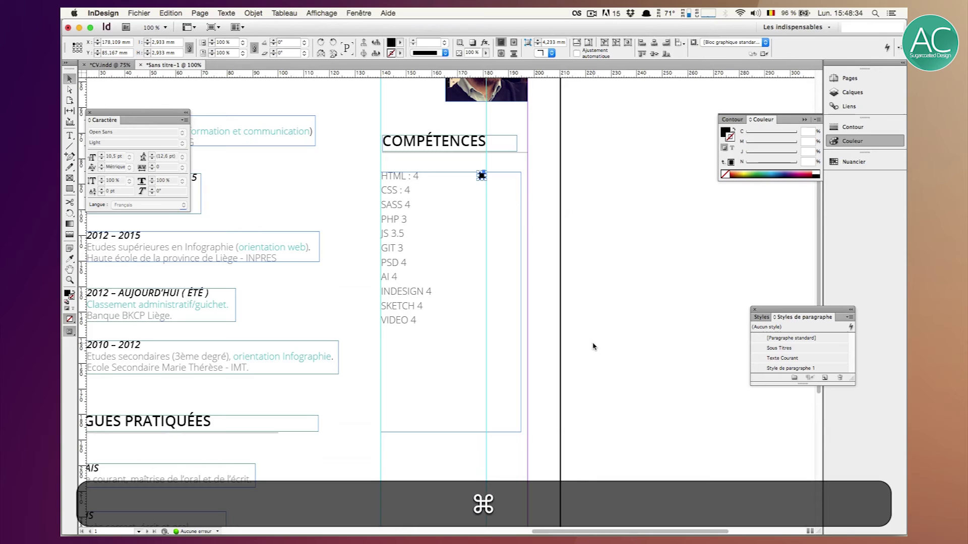
pyautogui.press('alt')
pyautogui.press('shift')
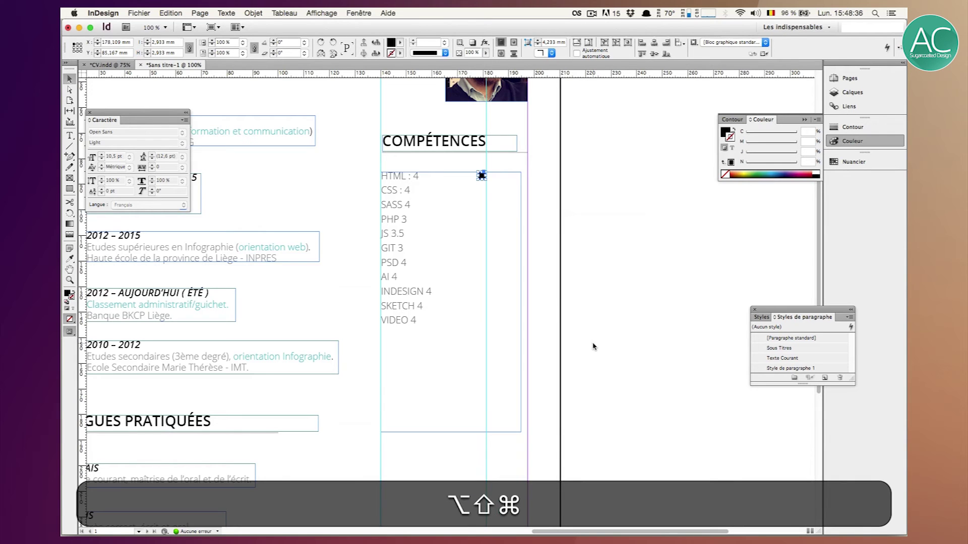
pyautogui.click(734, 130)
pyautogui.press('w')
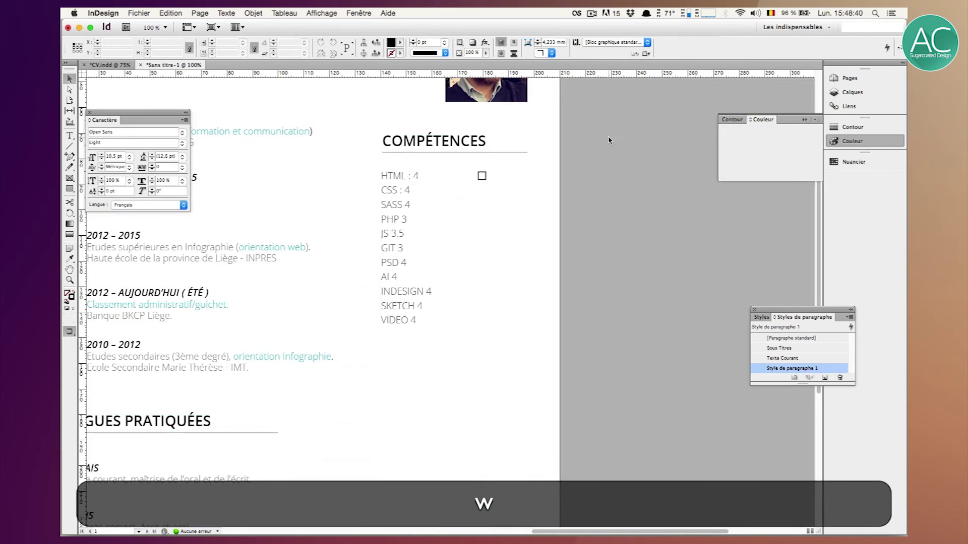
# Select the outlined square beside HTML, set its black stroke tint to 80%, and deselect it to check the preview.
pyautogui.click(481, 178)
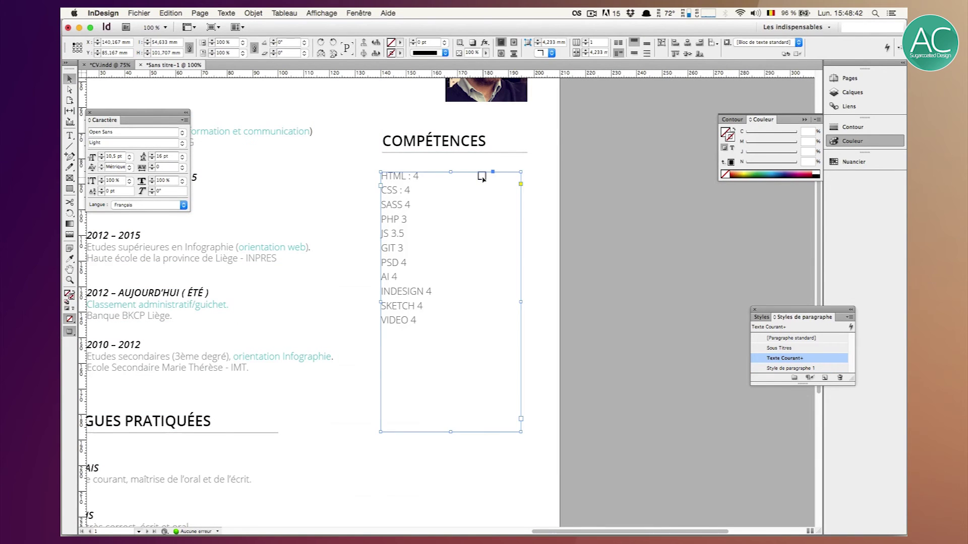
pyautogui.click(484, 178)
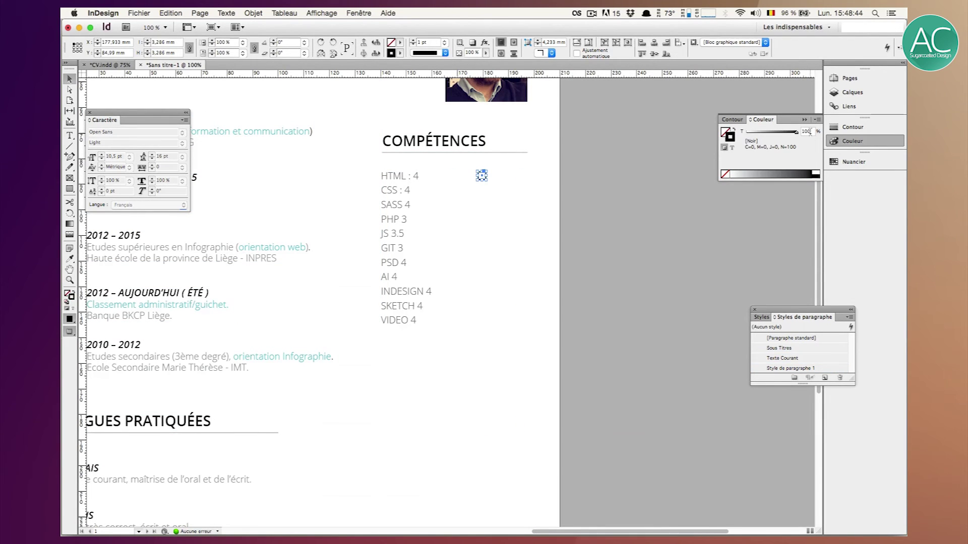
pyautogui.moveTo(810, 132); pyautogui.dragTo(750, 122)
pyautogui.write('80')
pyautogui.hotkey('shift', 'Return')
pyautogui.click(649, 219)
pyautogui.press('w')
pyautogui.press('w')
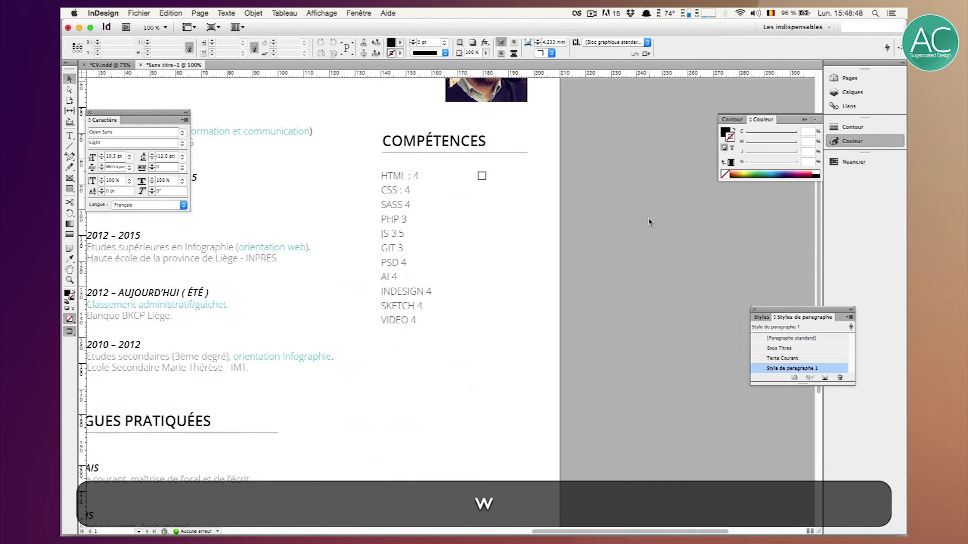
# Set the stroke weight of the outlined square beside HTML to 0.8 pt and deselect it.
pyautogui.scroll(4, 648, 221)
pyautogui.hscroll(-2, 649, 222)
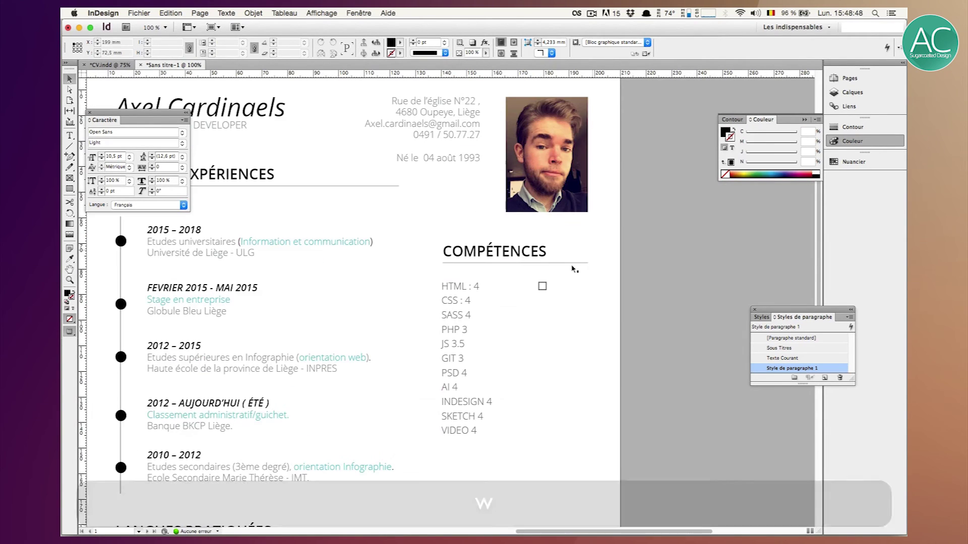
pyautogui.click(542, 288)
pyautogui.click(832, 128)
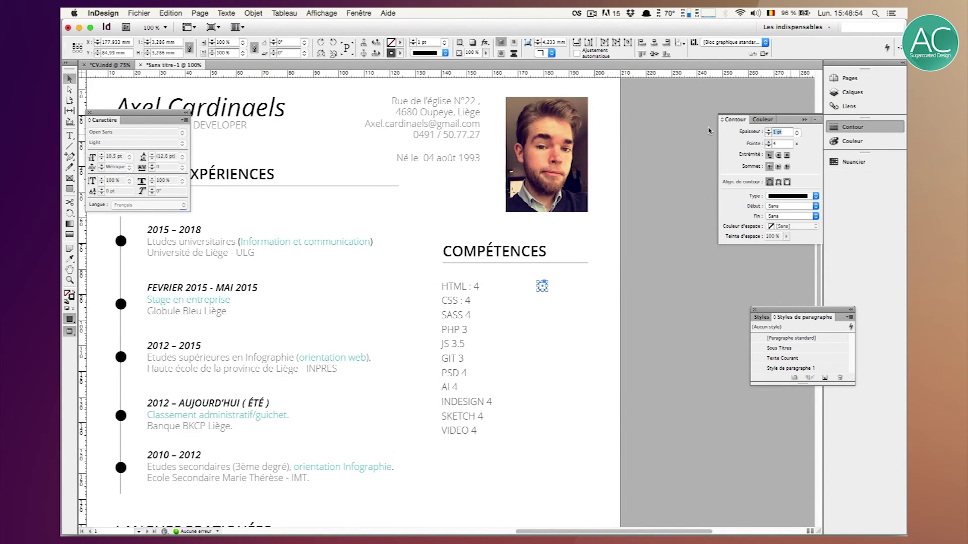
pyautogui.write('0,')
pyautogui.hotkey('shift', 'Return')
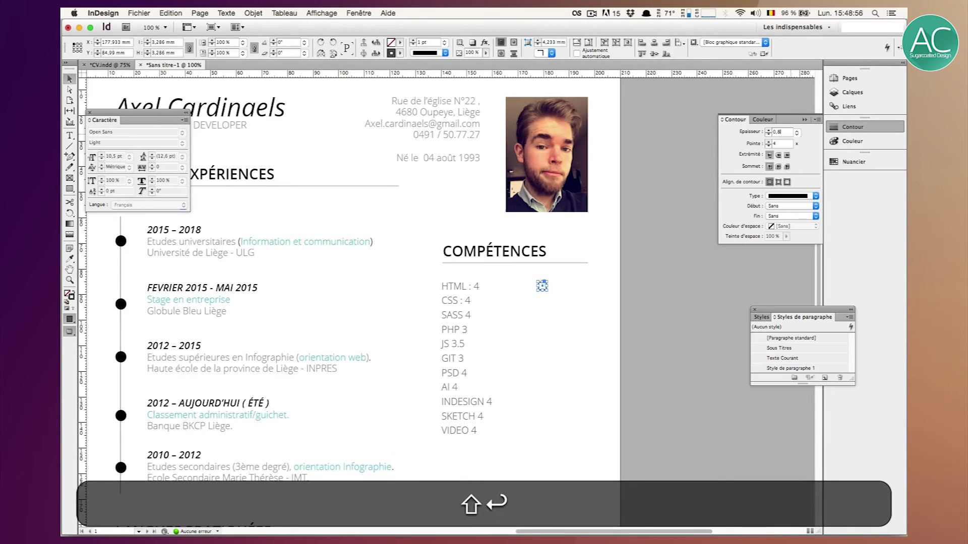
pyautogui.click(654, 222)
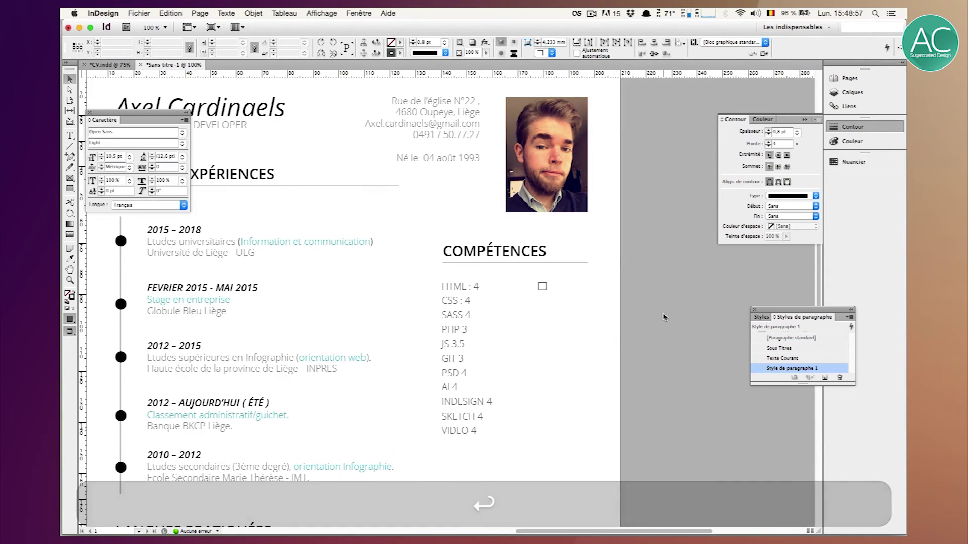
# Duplicate the square beside HTML in place and move the copy left to X 175.468 mm.
pyautogui.click(545, 291)
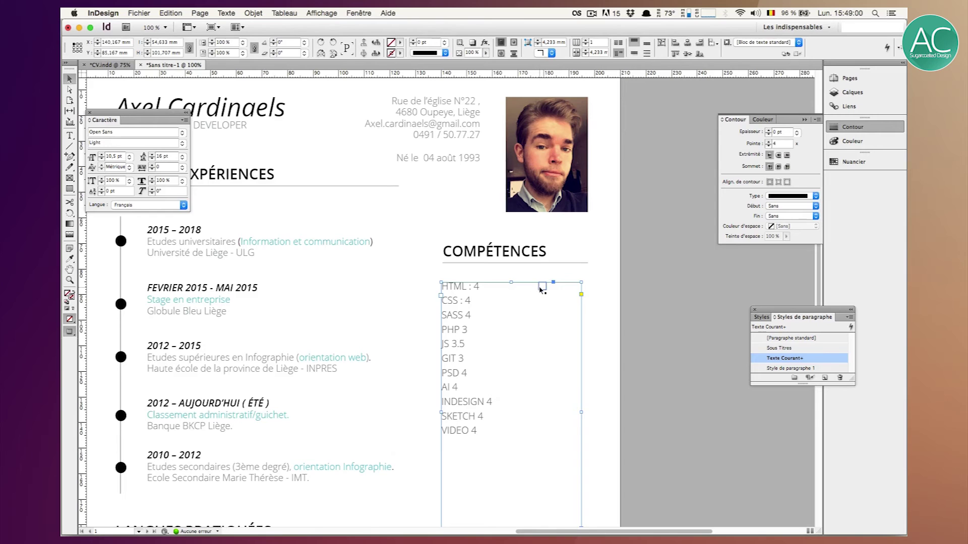
pyautogui.click(542, 287)
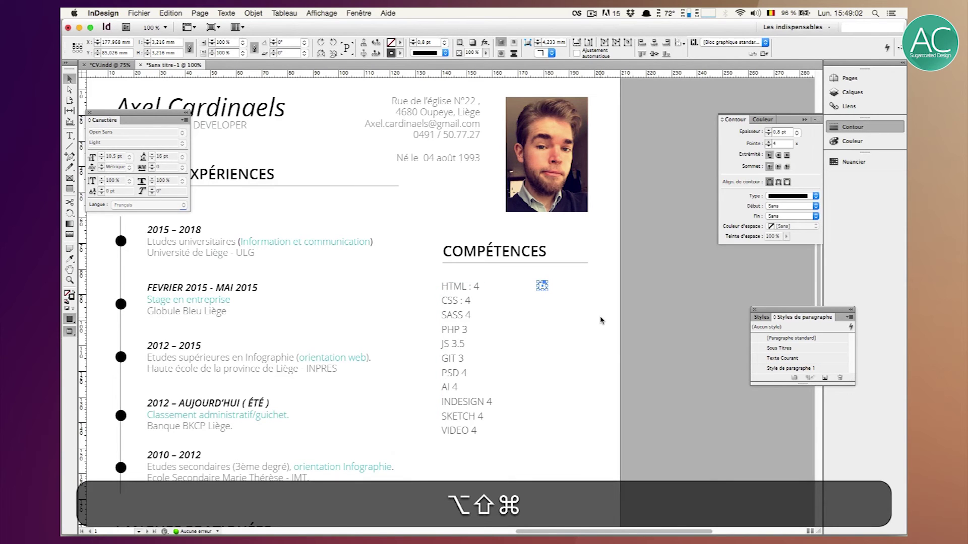
pyautogui.press('alt+shift+super+c')
pyautogui.press('alt+shift+super+v')
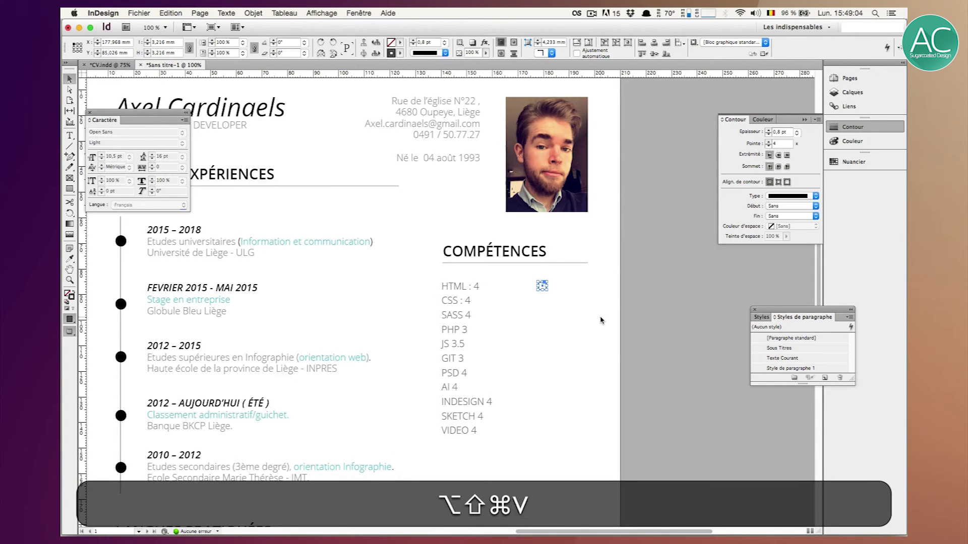
pyautogui.hotkey('shift', 'Left')
pyautogui.hotkey('shift', 'Left')
pyautogui.hotkey('shift', 'Right')
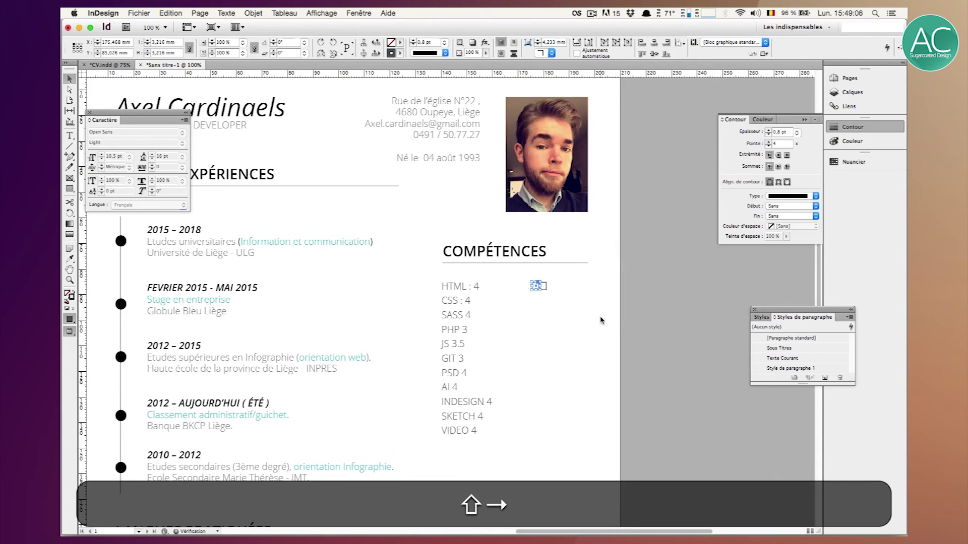
# Nudge the second square left to X 173.718 mm, leaving a narrow gap to the first, and deselect it.
pyautogui.press('super+equal')
pyautogui.press('Left')
pyautogui.press('Left')
pyautogui.press('Left')
pyautogui.press('Right')
pyautogui.hotkey('shift', 'Left')
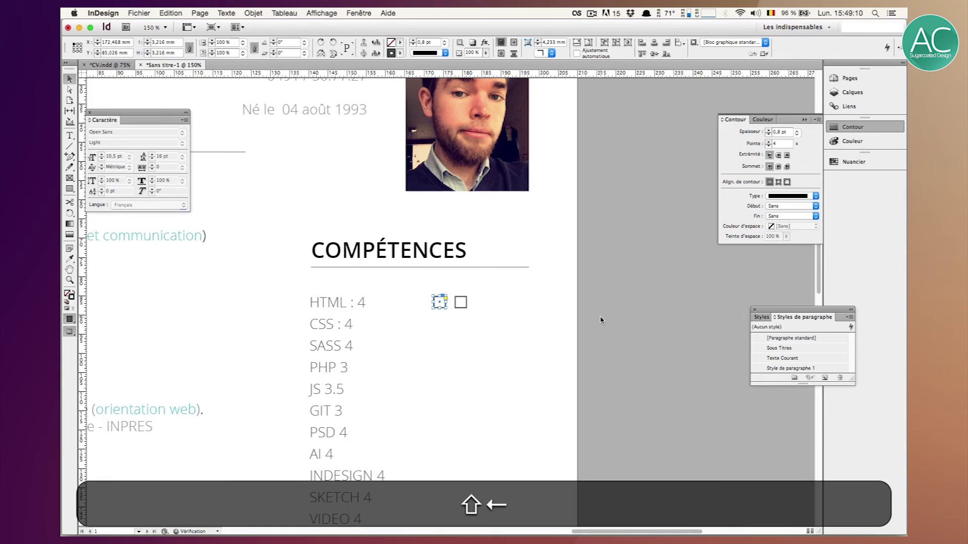
pyautogui.hotkey('shift', 'Right')
pyautogui.press('Left')
pyautogui.press('Left')
pyautogui.press('Left')
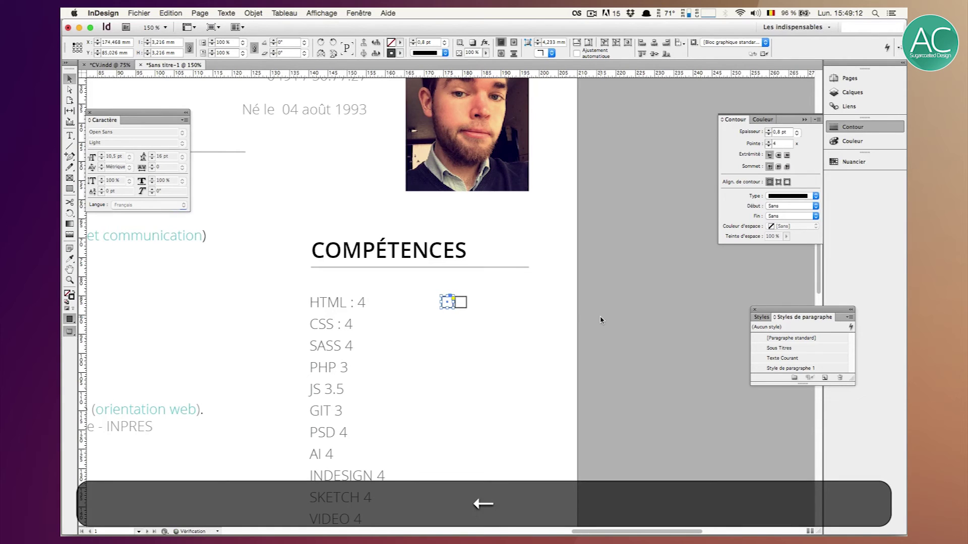
pyautogui.click(444, 306)
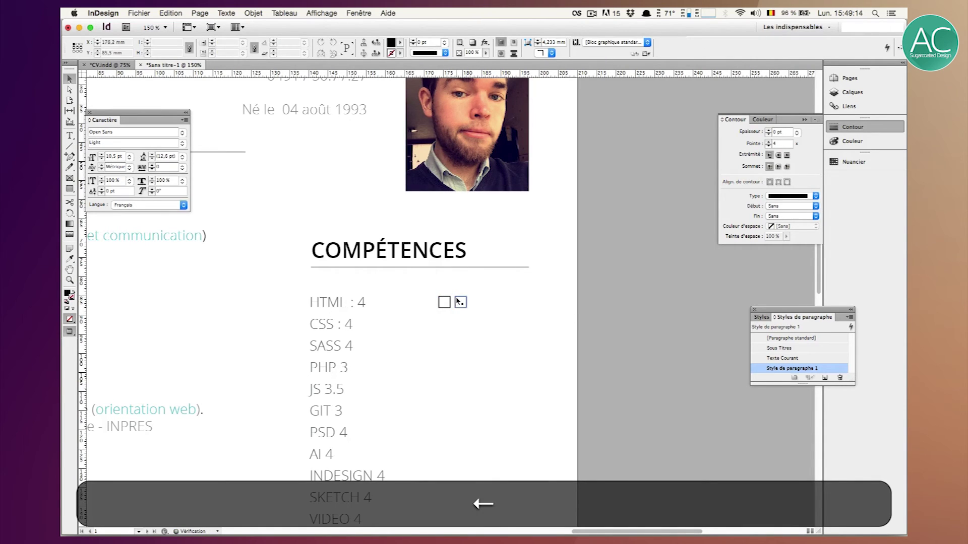
# Duplicate the second square in place and move the copy left to X 169.468 mm with the same gap.
pyautogui.click(445, 306)
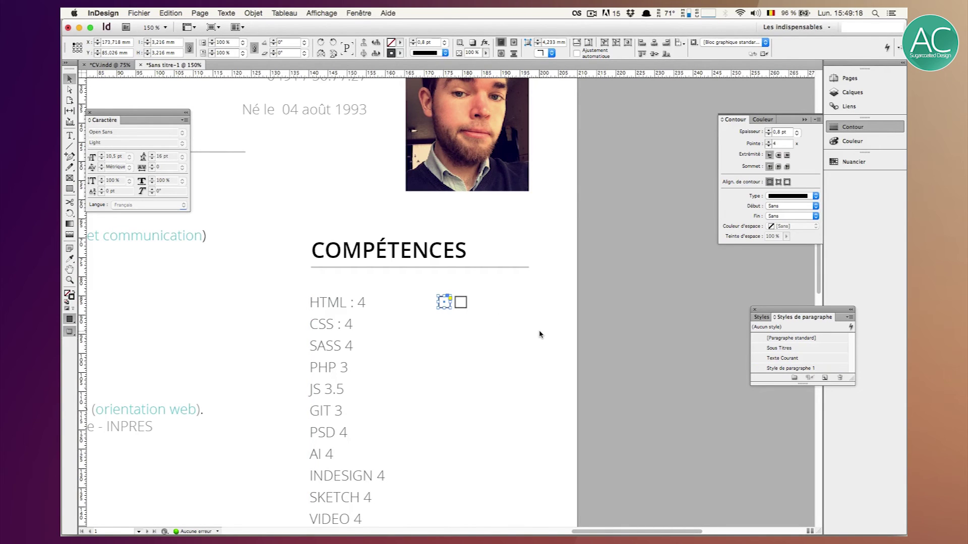
pyautogui.press('super+c')
pyautogui.press('alt+shift+super+v')
pyautogui.press('alt+shift+super+Left')
pyautogui.hotkey('shift', 'Left')
pyautogui.press('Left')
pyautogui.press('Left')
pyautogui.press('Left')
pyautogui.press('Right')
pyautogui.press('Left')
pyautogui.press('Left')
pyautogui.press('Left')
pyautogui.press('Left')
pyautogui.press('Left')
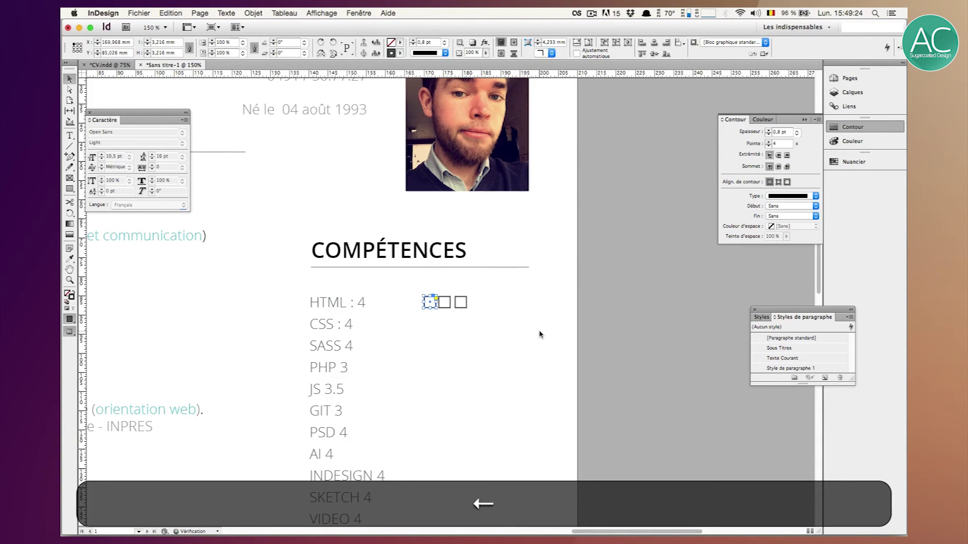
pyautogui.press('super+Left')
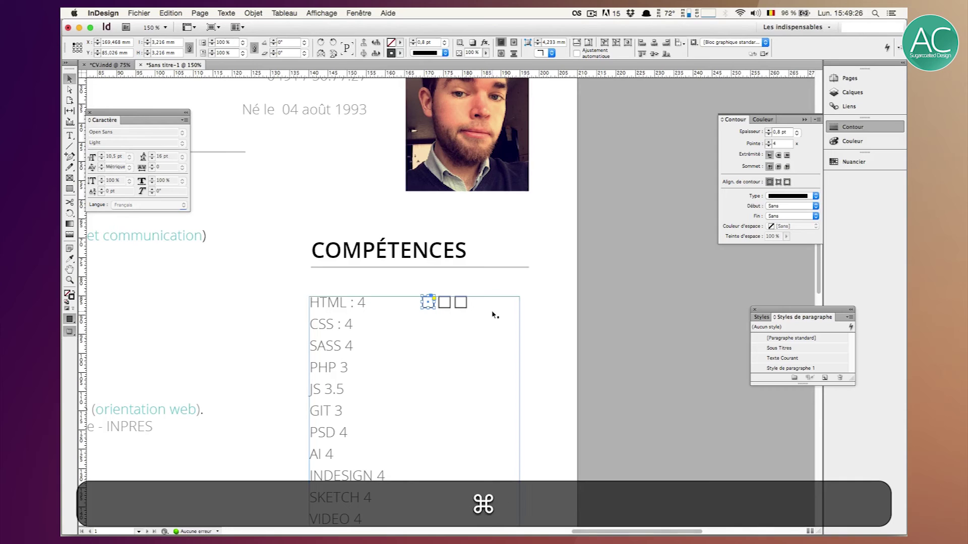
# Duplicate the third square in place and move the copy left as a fourth, evenly spaced square.
pyautogui.press('super+c')
pyautogui.press('alt+shift+super+c')
pyautogui.press('alt+shift+super+v')
pyautogui.hotkey('shift', 'Left')
pyautogui.press('Left')
pyautogui.press('Right')
pyautogui.press('Left')
pyautogui.press('Left')
pyautogui.press('Left')
pyautogui.press('Left')
pyautogui.press('super+Left')
# Duplicate the fourth square in place and move the copy left to X 160.968 mm, completing a row of five.
pyautogui.press('super+c')
pyautogui.press('alt+shift+super+c')
pyautogui.press('alt+shift+super+v')
pyautogui.hotkey('shift', 'Left')
pyautogui.hotkey('shift', 'Right')
pyautogui.press('Left')
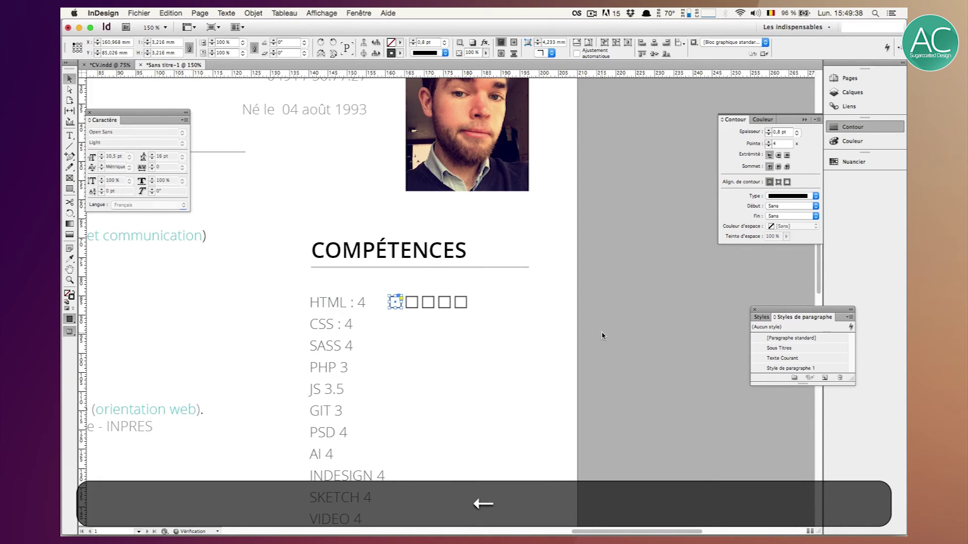
# Delete the ": 4" rating after HTML in the skills list and leave text editing.
pyautogui.click(382, 303)
pyautogui.doubleClick(362, 303)
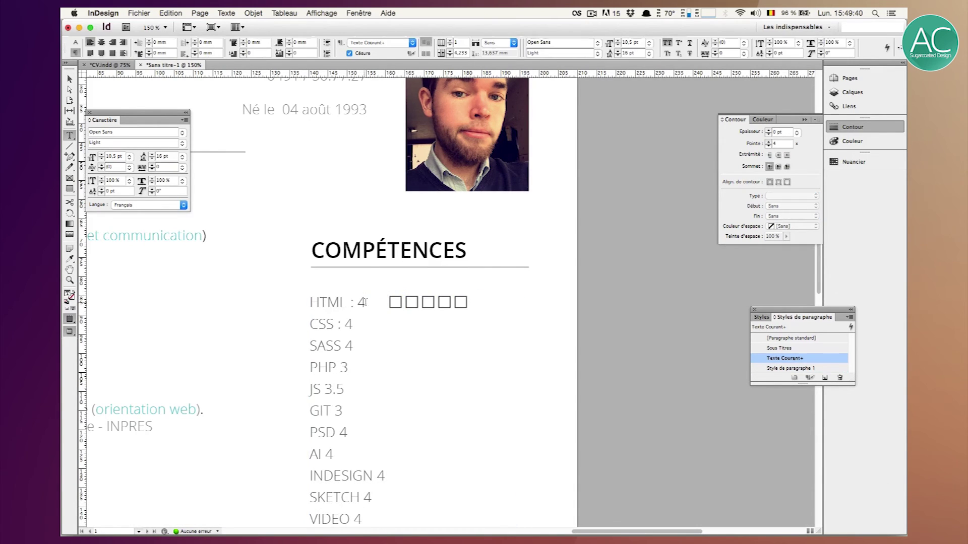
pyautogui.press('BackSpace')
pyautogui.press('BackSpace')
pyautogui.press('BackSpace')
pyautogui.press('BackSpace')
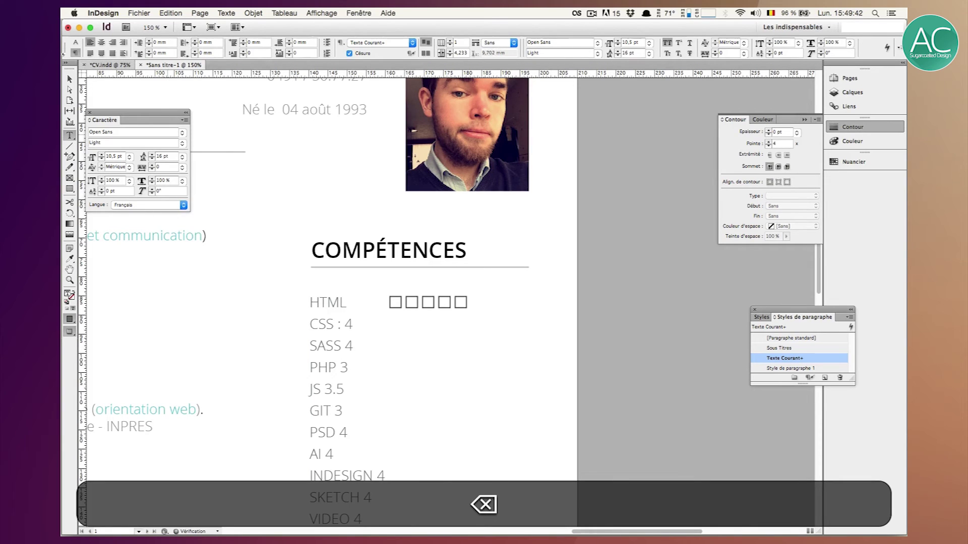
pyautogui.press('Escape')
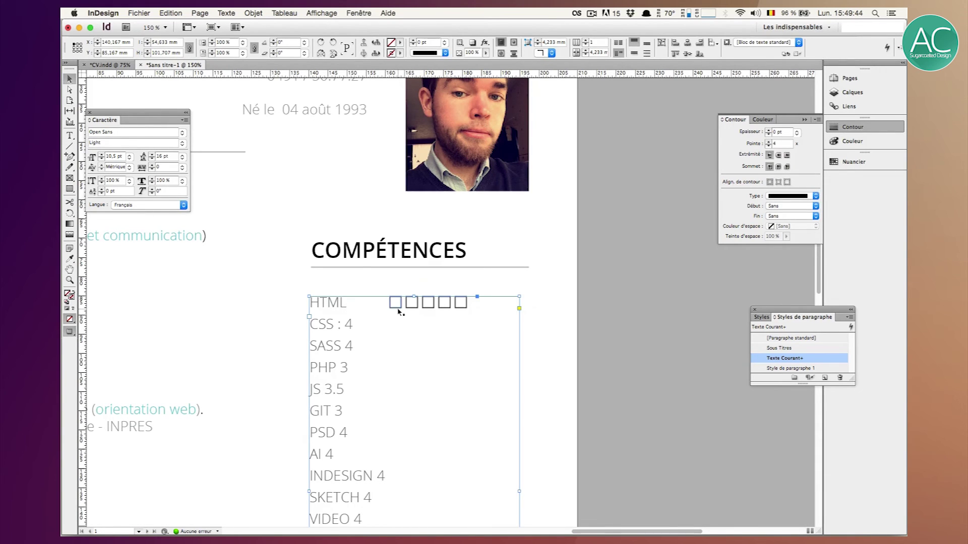
# Select all five squares beside HTML, duplicate them in place and show the guides.
pyautogui.click(397, 306)
pyautogui.keyDown('shift'); pyautogui.click(412, 306); pyautogui.keyUp('shift')
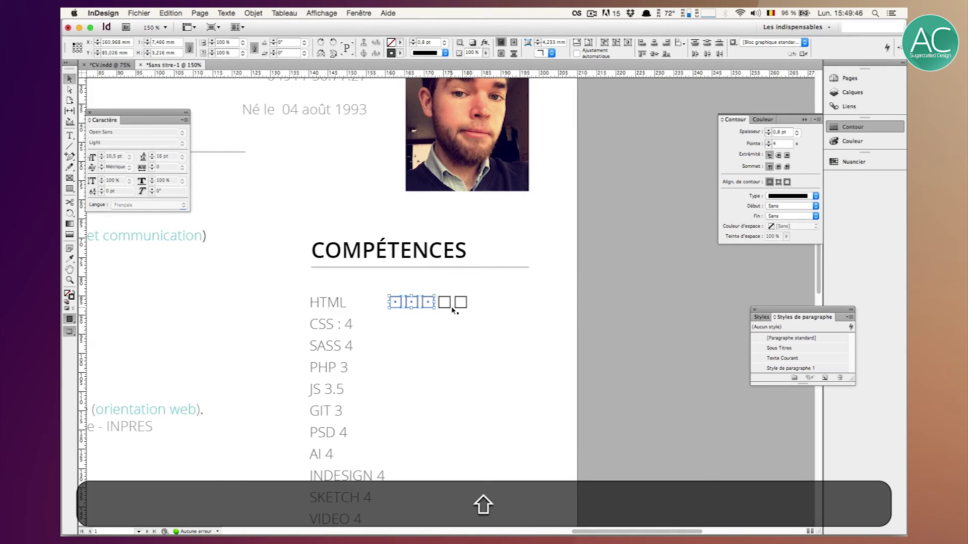
pyautogui.keyDown('shift'); pyautogui.click(445, 304); pyautogui.keyUp('shift')
pyautogui.keyDown('shift'); pyautogui.click(460, 304); pyautogui.keyUp('shift')
pyautogui.press('shift+super+c')
pyautogui.press('alt+shift+super+v')
pyautogui.press('alt+shift+super+w')
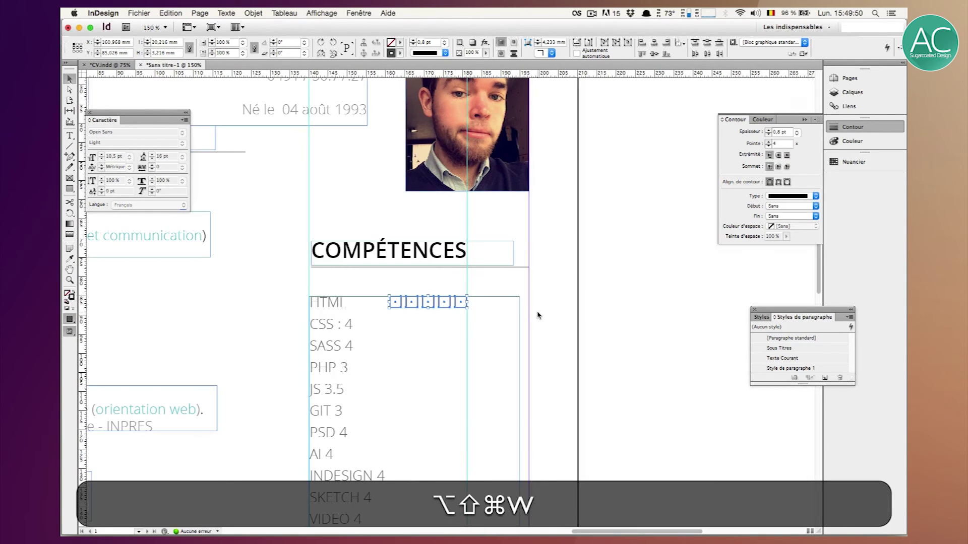
# Lower the duplicated row of squares to the CSS line, shifting it left over the text to align it vertically.
pyautogui.hotkey('shift', 'Down')
pyautogui.hotkey('shift', 'Down')
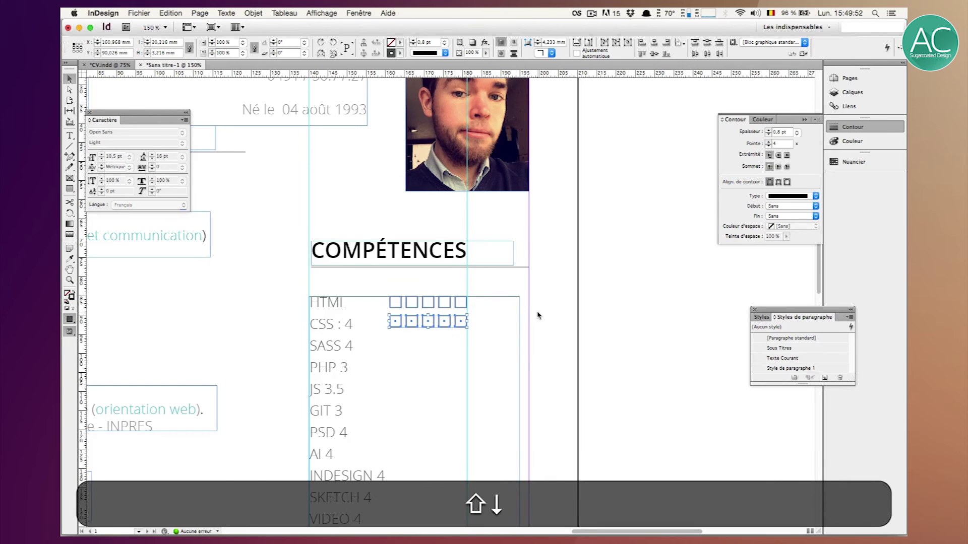
pyautogui.hotkey('shift', 'Down')
pyautogui.hotkey('shift', 'Left')
pyautogui.hotkey('shift', 'Left')
pyautogui.hotkey('shift', 'Left')
pyautogui.hotkey('shift', 'Left')
pyautogui.hotkey('shift', 'Left')
pyautogui.hotkey('shift', 'Left')
pyautogui.hotkey('shift', 'Left')
pyautogui.hotkey('shift', 'Left')
pyautogui.hotkey('shift', 'Left')
pyautogui.hotkey('shift', 'Right')
pyautogui.press('Left')
pyautogui.press('Left')
pyautogui.press('Left')
pyautogui.press('Left')
pyautogui.hotkey('shift', 'Up')
pyautogui.press('Down')
pyautogui.press('Down')
pyautogui.press('Down')
# Move the CSS row of squares back right until it sits directly under the HTML row, and deselect it.
pyautogui.hotkey('shift', 'Right')
pyautogui.hotkey('shift', 'Right')
pyautogui.hotkey('shift', 'Right')
pyautogui.hotkey('shift', 'Right')
pyautogui.hotkey('shift', 'Right')
pyautogui.hotkey('shift', 'Right')
pyautogui.hotkey('shift', 'Right')
pyautogui.hotkey('shift', 'Right')
pyautogui.press('Right')
pyautogui.press('Right')
pyautogui.press('Right')
pyautogui.press('Right')
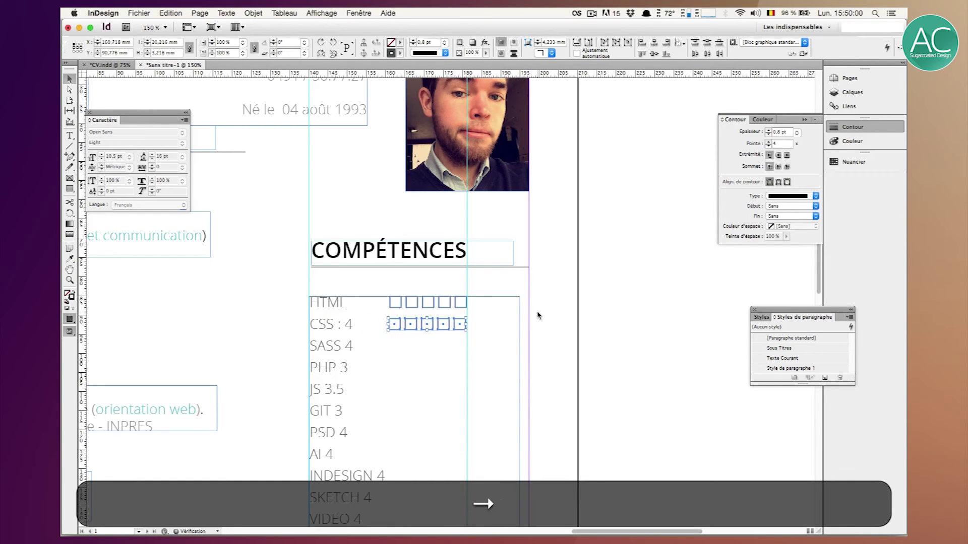
pyautogui.click(595, 337)
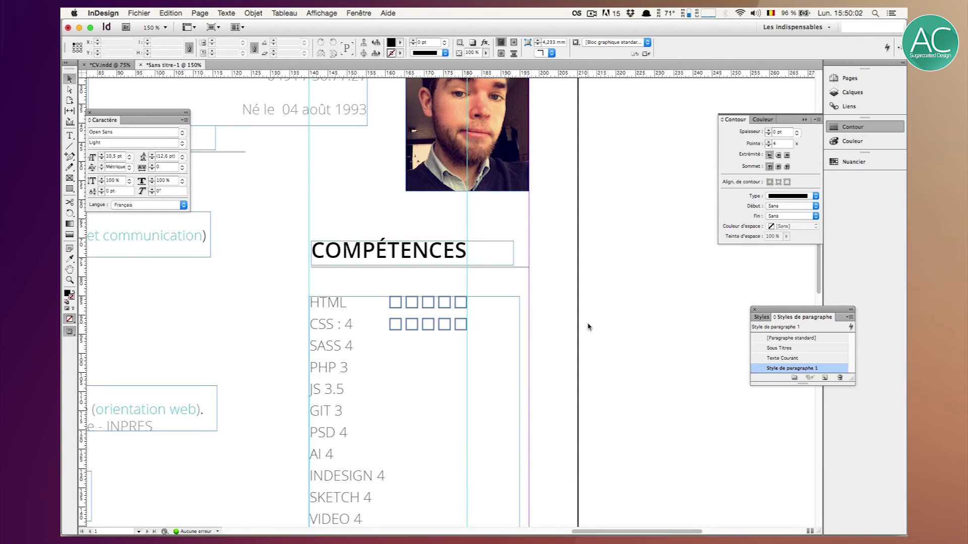
# Select the squares of both the HTML and CSS rows and duplicate them in place.
pyautogui.scroll(-3, 589, 327)
pyautogui.click(412, 253)
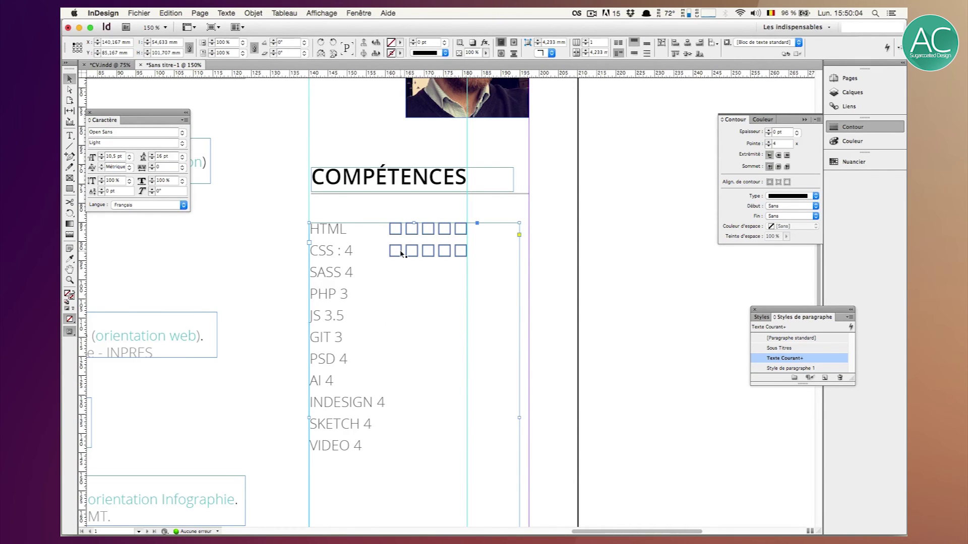
pyautogui.click(401, 252)
pyautogui.keyDown('shift'); pyautogui.click(399, 235); pyautogui.keyUp('shift')
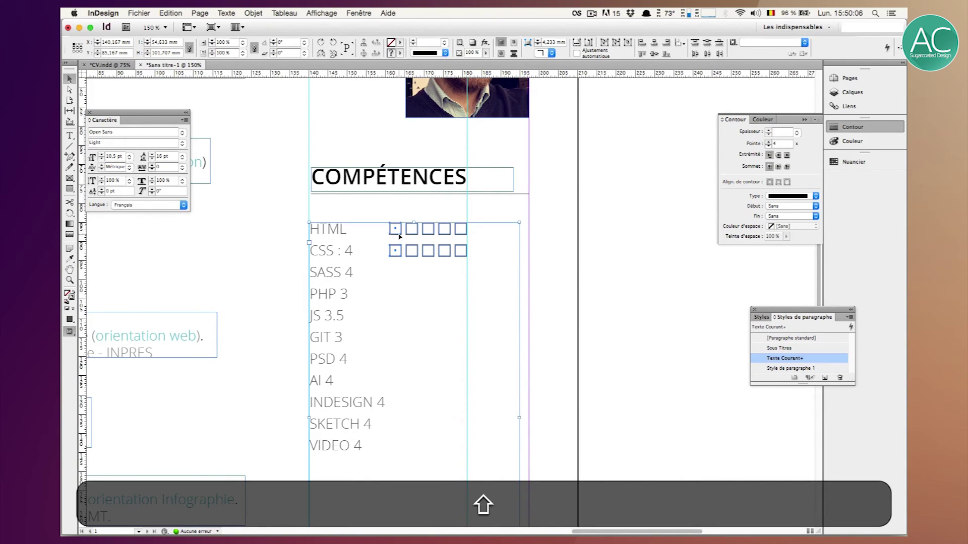
pyautogui.keyDown('shift'); pyautogui.click(371, 239); pyautogui.keyUp('shift')
pyautogui.moveTo(414, 238); pyautogui.dragTo(416, 246)
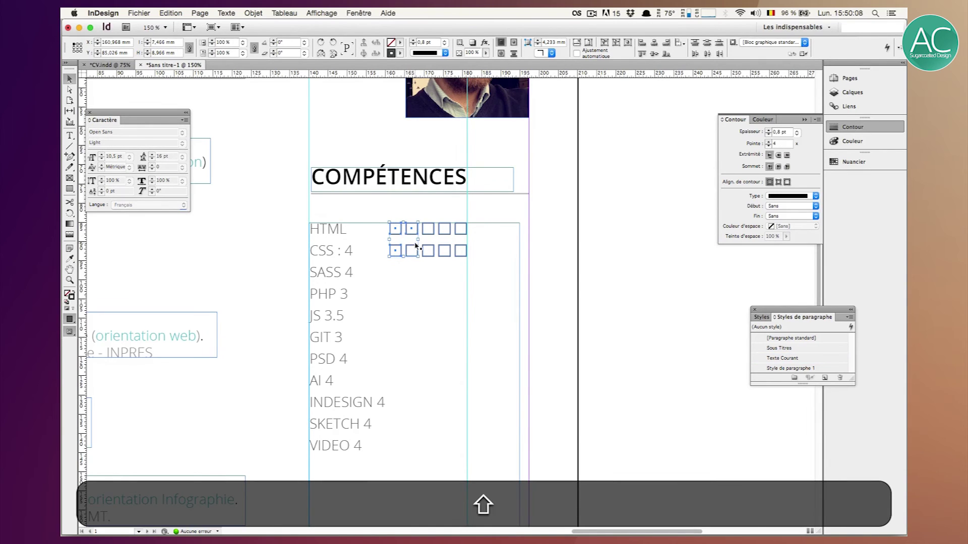
pyautogui.keyDown('shift'); pyautogui.click(431, 249); pyautogui.keyUp('shift')
pyautogui.moveTo(448, 236)
pyautogui.mouseDown()
pyautogui.moveTo(447, 249)
pyautogui.moveTo(462, 233)
pyautogui.mouseUp()
pyautogui.press('shift+super+c')
pyautogui.press('alt+shift+super+v')
# Shift the two duplicated rows down and left over the SASS and PHP text, aligning them vertically at Y 96.276 mm.
pyautogui.hotkey('shift', 'Down')
pyautogui.hotkey('shift', 'Down')
pyautogui.hotkey('shift', 'Down')
pyautogui.hotkey('shift', 'Down')
pyautogui.hotkey('shift', 'Down')
pyautogui.hotkey('shift', 'Left')
pyautogui.hotkey('shift', 'Left')
pyautogui.hotkey('shift', 'Left')
pyautogui.hotkey('shift', 'Left')
pyautogui.hotkey('shift', 'Left')
pyautogui.hotkey('shift', 'Left')
pyautogui.hotkey('shift', 'Left')
pyautogui.hotkey('shift', 'Left')
pyautogui.press('Left')
pyautogui.press('Left')
pyautogui.press('Left')
pyautogui.press('Up')
pyautogui.press('Up')
pyautogui.press('Up')
pyautogui.press('Up')
pyautogui.press('Up')
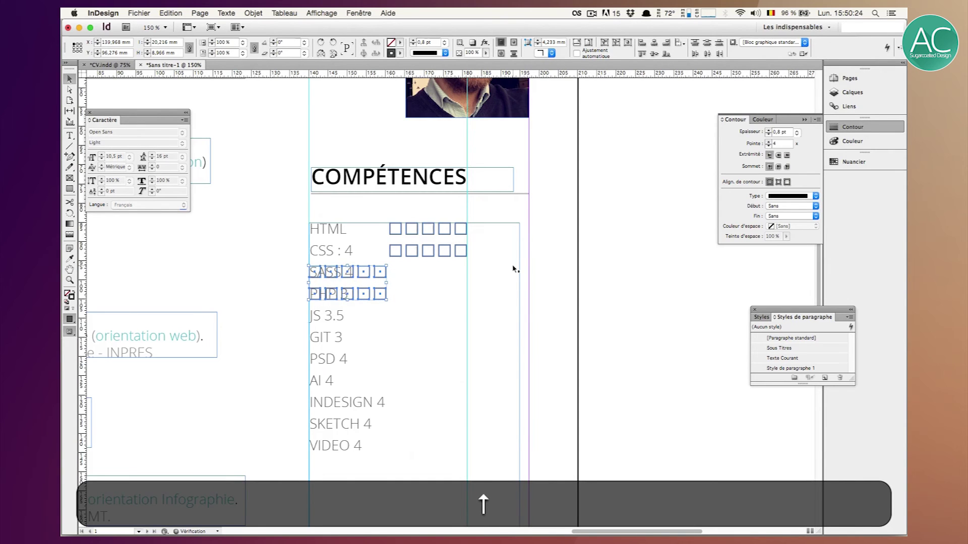
# Move the SASS and PHP rows of squares right to X 160.968 mm, under the upper rows, and deselect them.
pyautogui.hotkey('shift', 'Right')
pyautogui.hotkey('shift', 'Right')
pyautogui.hotkey('shift', 'Right')
pyautogui.hotkey('shift', 'Right')
pyautogui.hotkey('shift', 'Right')
pyautogui.hotkey('shift', 'Right')
pyautogui.hotkey('shift', 'Right')
pyautogui.hotkey('shift', 'Right')
pyautogui.press('Right')
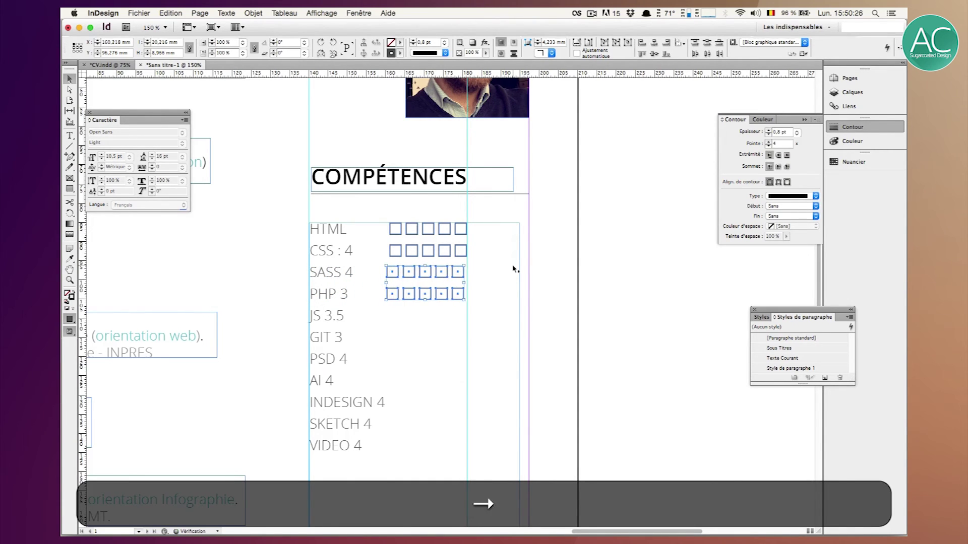
pyautogui.press('Right')
pyautogui.press('Right')
pyautogui.press('Right')
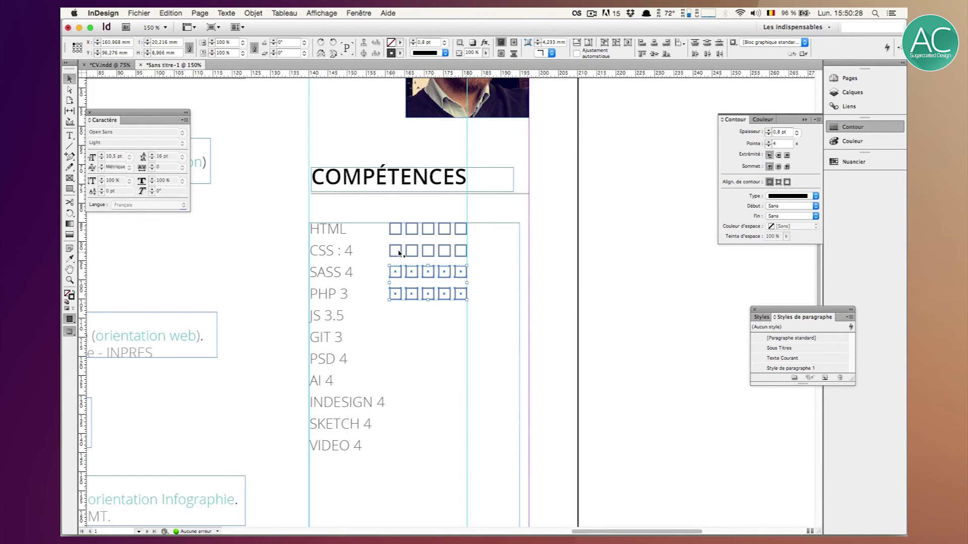
pyautogui.click(384, 217)
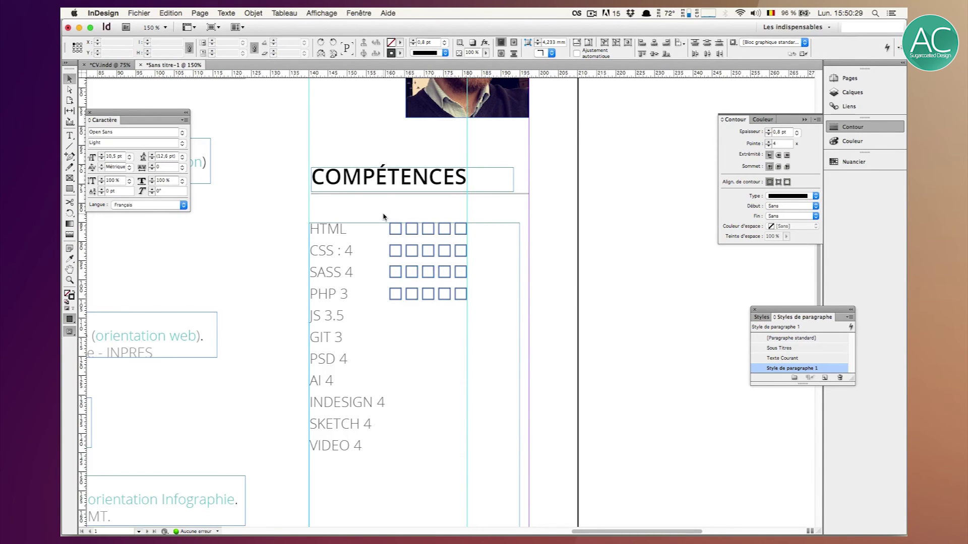
# Narrow the skills text frame so its right edge ends just before the squares, and deselect it.
pyautogui.click(341, 279)
pyautogui.moveTo(518, 418); pyautogui.dragTo(387, 416)
pyautogui.click(399, 215)
# Select the squares of the HTML, CSS, SASS and PHP rows and duplicate them in place.
pyautogui.moveTo(387, 207); pyautogui.dragTo(463, 313)
pyautogui.keyDown('shift'); pyautogui.keyDown('super'); pyautogui.click(348, 276); pyautogui.keyUp('super'); pyautogui.keyUp('shift')
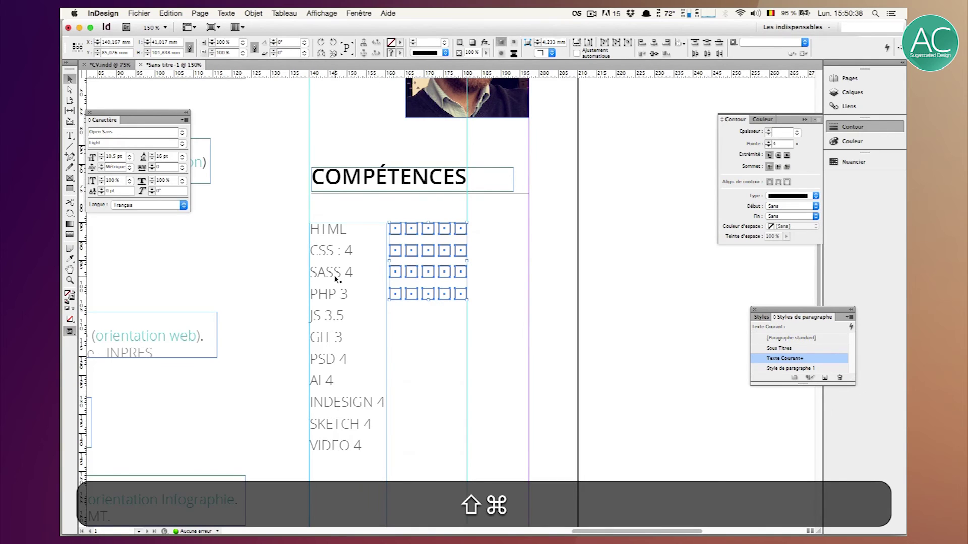
pyautogui.press('super+c')
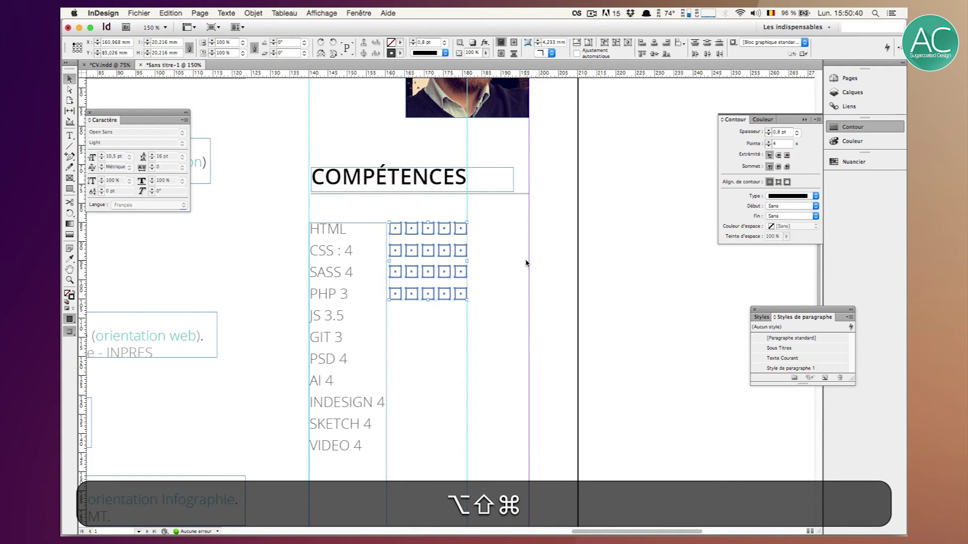
pyautogui.press('alt+shift+super+Down')
# Shift the four duplicated rows down and left over the JS to AI text, aligning them vertically at Y 107.776 mm.
pyautogui.hotkey('shift', 'Down')
pyautogui.hotkey('shift', 'Down')
pyautogui.hotkey('shift', 'Down')
pyautogui.hotkey('shift', 'Down')
pyautogui.hotkey('shift', 'Down')
pyautogui.hotkey('shift', 'Down')
pyautogui.hotkey('shift', 'Down')
pyautogui.hotkey('shift', 'Down')
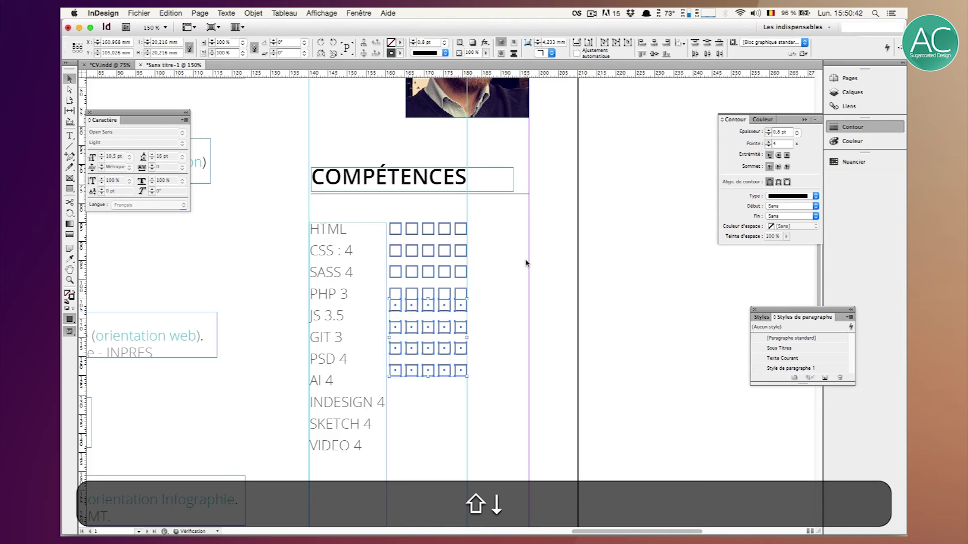
pyautogui.hotkey('shift', 'Left')
pyautogui.hotkey('shift', 'Left')
pyautogui.hotkey('shift', 'Left')
pyautogui.hotkey('shift', 'Left')
pyautogui.hotkey('shift', 'Left')
pyautogui.hotkey('shift', 'Left')
pyautogui.hotkey('shift', 'Left')
pyautogui.hotkey('shift', 'Left')
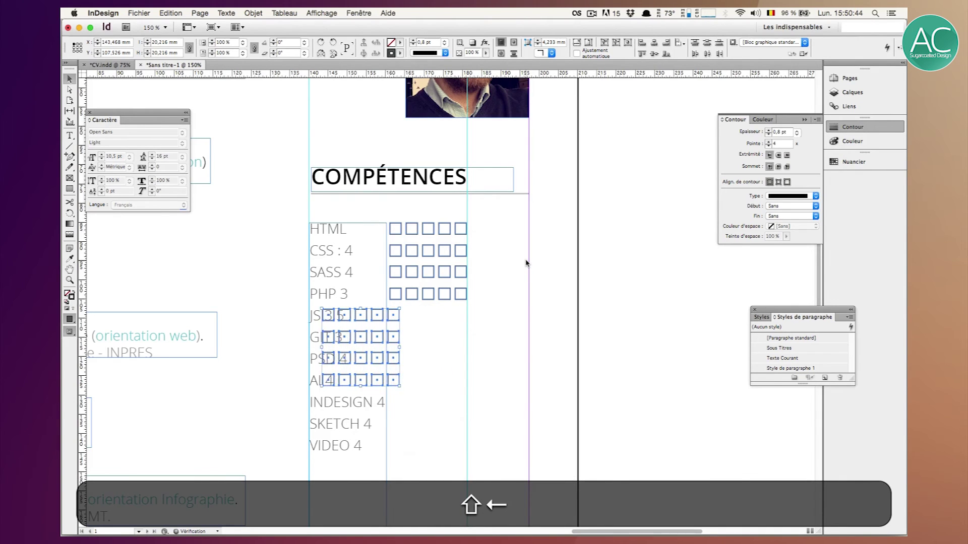
pyautogui.press('Left')
pyautogui.press('Left')
pyautogui.press('Left')
pyautogui.press('Left')
pyautogui.press('Down')
pyautogui.press('Up')
pyautogui.hotkey('shift', 'Down')
pyautogui.hotkey('shift', 'Up')
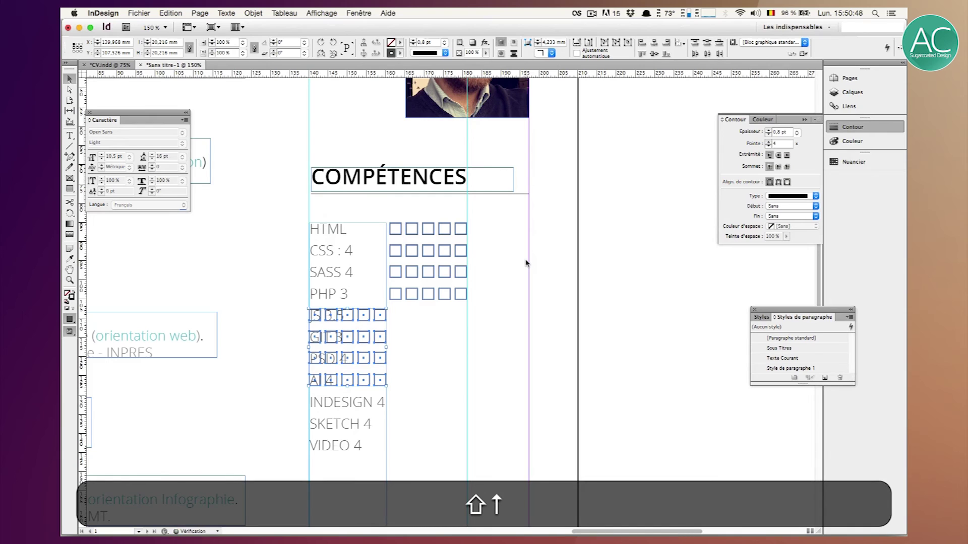
pyautogui.hotkey('shift', 'Down')
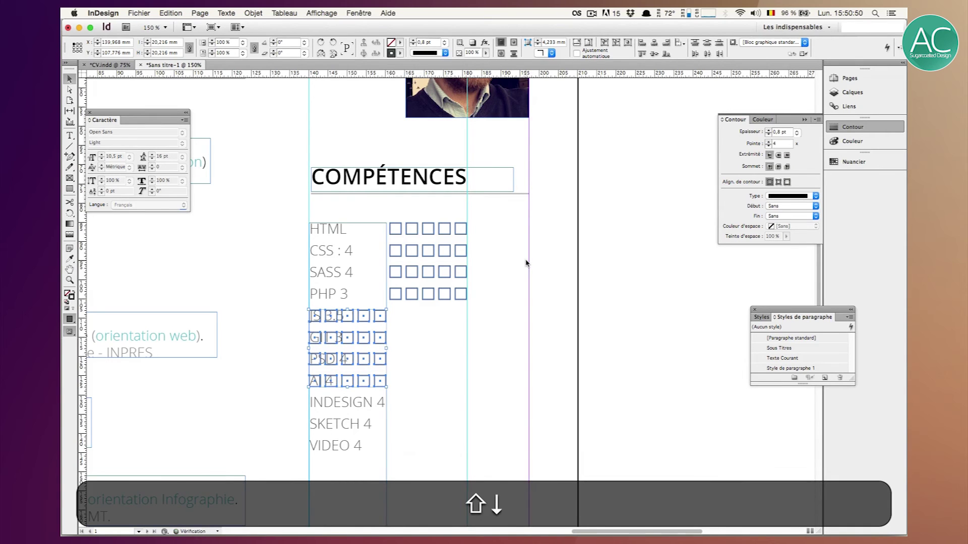
# Move the JS to AI rows of squares right to X 160.968 mm, under the upper rows.
pyautogui.hotkey('shift', 'Right')
pyautogui.hotkey('shift', 'Right')
pyautogui.hotkey('shift', 'Right')
pyautogui.hotkey('shift', 'Right')
pyautogui.hotkey('shift', 'Right')
pyautogui.hotkey('shift', 'Right')
pyautogui.hotkey('shift', 'Right')
pyautogui.hotkey('shift', 'Right')
pyautogui.press('Right')
pyautogui.press('Right')
pyautogui.press('Right')
pyautogui.press('Right')
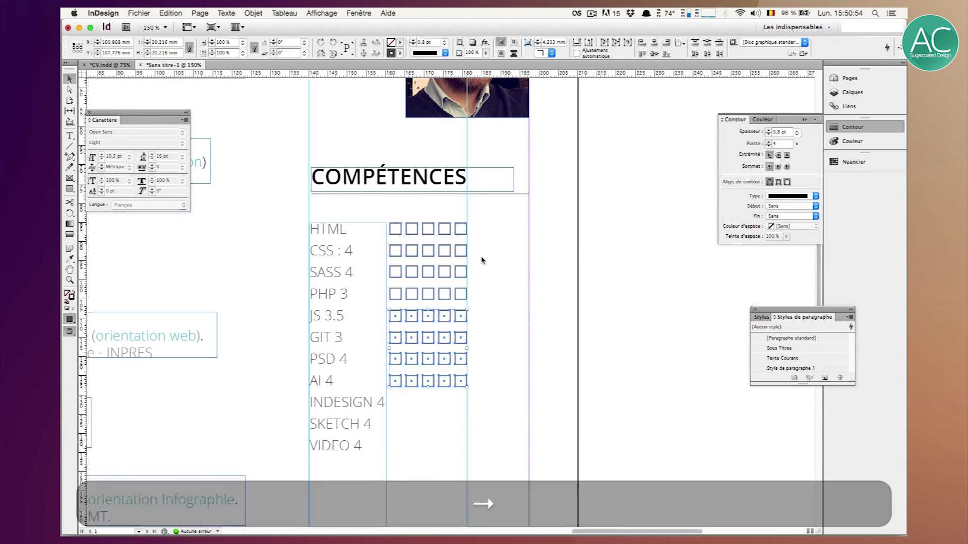
# Duplicate the JS to AI rows of squares in place and move the copy down to Y 130.276 mm, starting beside INDESIGN.
pyautogui.scroll(-5, 481, 261)
pyautogui.press('super+c')
pyautogui.press('super+x')
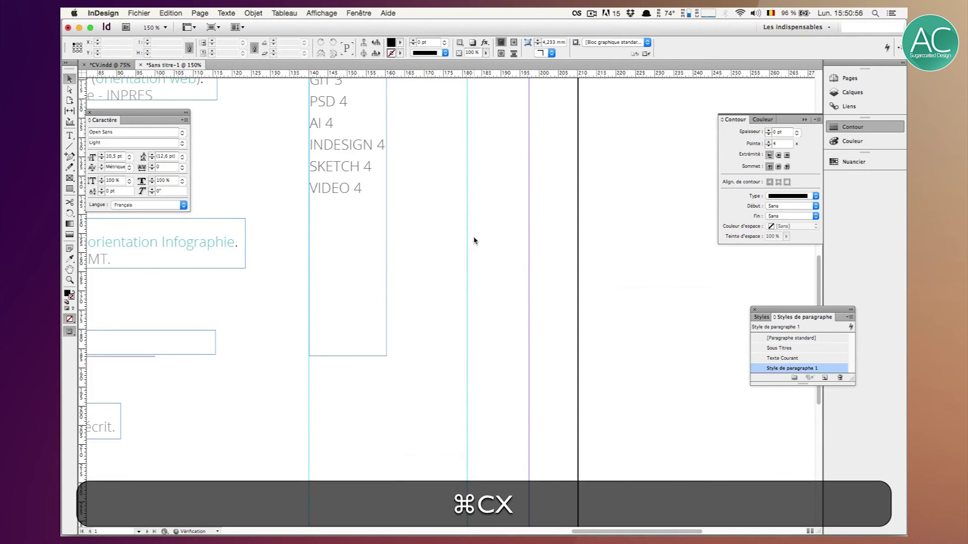
pyautogui.press('super+z')
pyautogui.press('super+c')
pyautogui.press('alt+shift+super+v')
pyautogui.hotkey('shift', 'Down')
pyautogui.hotkey('shift', 'Down')
pyautogui.hotkey('shift', 'Down')
pyautogui.hotkey('shift', 'Down')
pyautogui.hotkey('shift', 'Down')
pyautogui.hotkey('shift', 'Down')
pyautogui.hotkey('shift', 'Down')
pyautogui.hotkey('shift', 'Down')
pyautogui.hotkey('shift', 'Down')
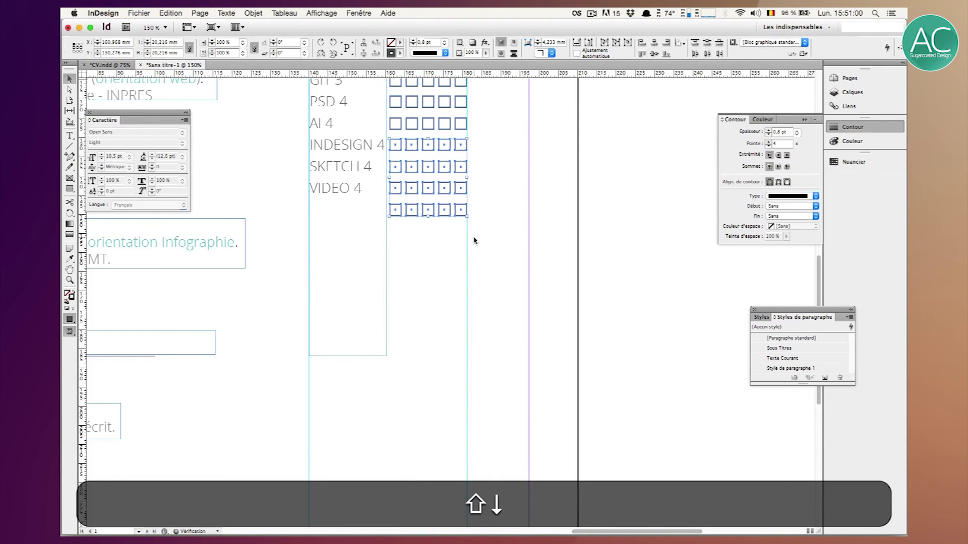
# Shift the new rows left over the INDESIGN, SKETCH and VIDEO text to check alignment, return them to X 160.968 mm and deselect them.
pyautogui.hotkey('shift', 'Left')
pyautogui.hotkey('shift', 'Left')
pyautogui.hotkey('shift', 'Left')
pyautogui.hotkey('shift', 'Left')
pyautogui.hotkey('shift', 'Left')
pyautogui.hotkey('shift', 'Left')
pyautogui.hotkey('shift', 'Left')
pyautogui.hotkey('shift', 'Left')
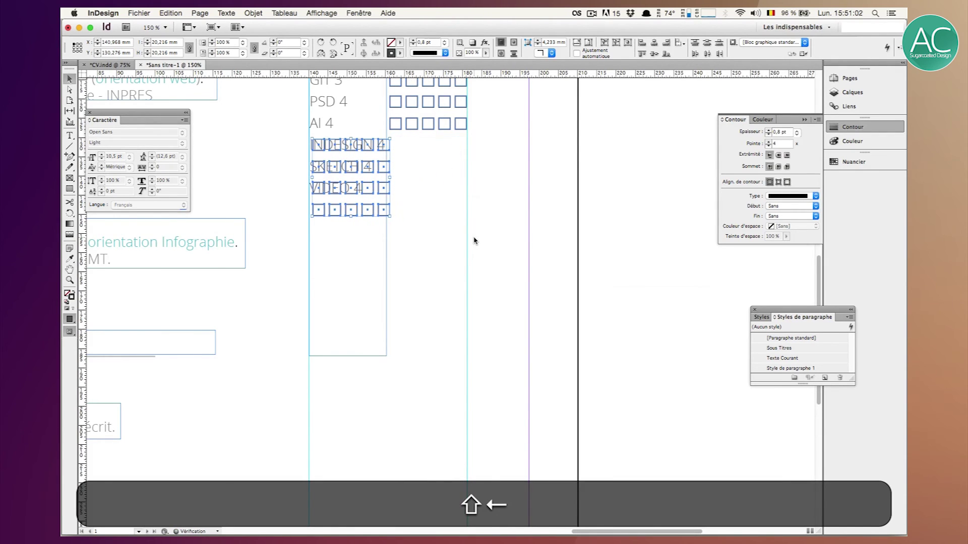
pyautogui.hotkey('shift', 'Right')
pyautogui.hotkey('shift', 'Right')
pyautogui.hotkey('shift', 'Right')
pyautogui.hotkey('shift', 'Right')
pyautogui.hotkey('shift', 'Right')
pyautogui.hotkey('shift', 'Right')
pyautogui.hotkey('shift', 'Right')
pyautogui.hotkey('shift', 'Right')
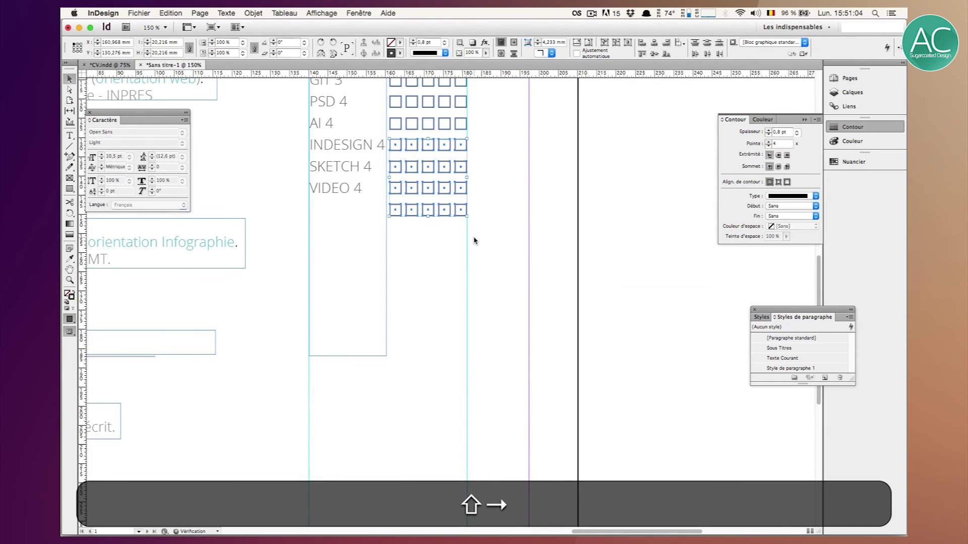
pyautogui.click(619, 288)
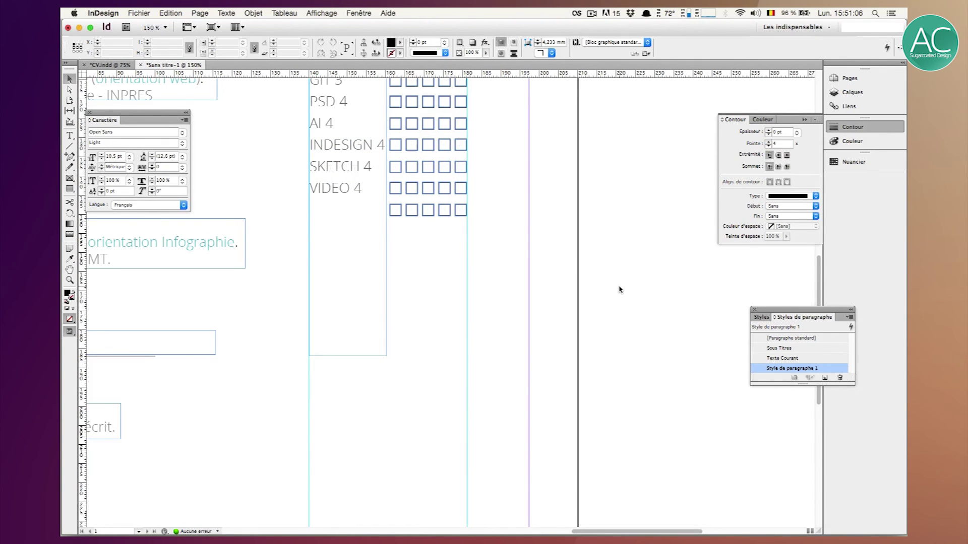
# Select the first three squares for PHP and JS and four for every other skill, and fill them with turquoise sampled from the "orientation web" text.
pyautogui.scroll(3, 620, 290)
pyautogui.scroll(2, 619, 290)
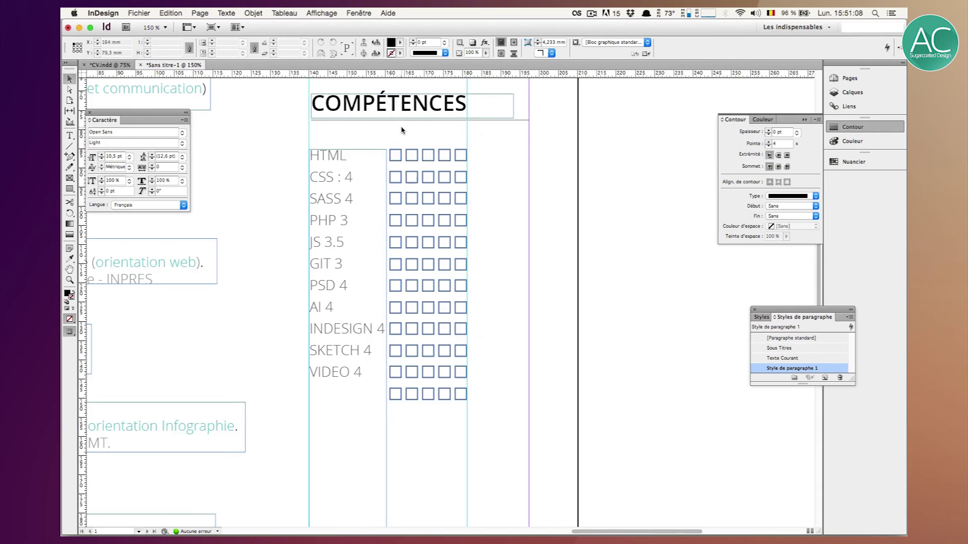
pyautogui.moveTo(392, 132); pyautogui.dragTo(429, 107)
pyautogui.click(396, 156)
pyautogui.keyDown('shift'); pyautogui.click(414, 151); pyautogui.keyUp('shift')
pyautogui.keyDown('shift'); pyautogui.click(429, 154); pyautogui.keyUp('shift')
pyautogui.keyDown('shift'); pyautogui.click(446, 154); pyautogui.keyUp('shift')
pyautogui.keyDown('shift'); pyautogui.click(396, 175); pyautogui.keyUp('shift')
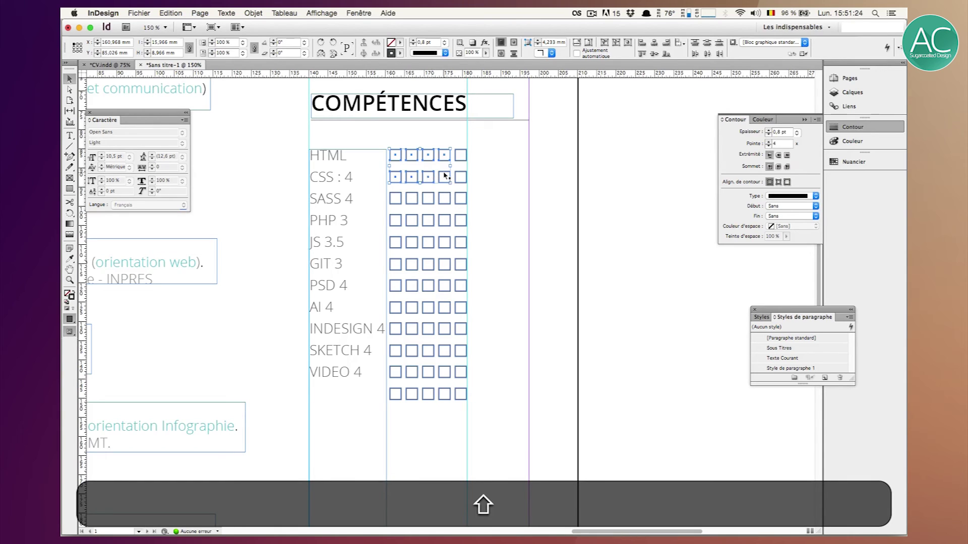
pyautogui.keyDown('shift'); pyautogui.click(401, 197); pyautogui.keyUp('shift')
pyautogui.keyDown('shift'); pyautogui.click(396, 218); pyautogui.keyUp('shift')
pyautogui.keyDown('shift'); pyautogui.click(394, 241); pyautogui.keyUp('shift')
pyautogui.keyDown('shift'); pyautogui.click(396, 262); pyautogui.keyUp('shift')
pyautogui.keyDown('shift'); pyautogui.click(399, 284); pyautogui.keyUp('shift')
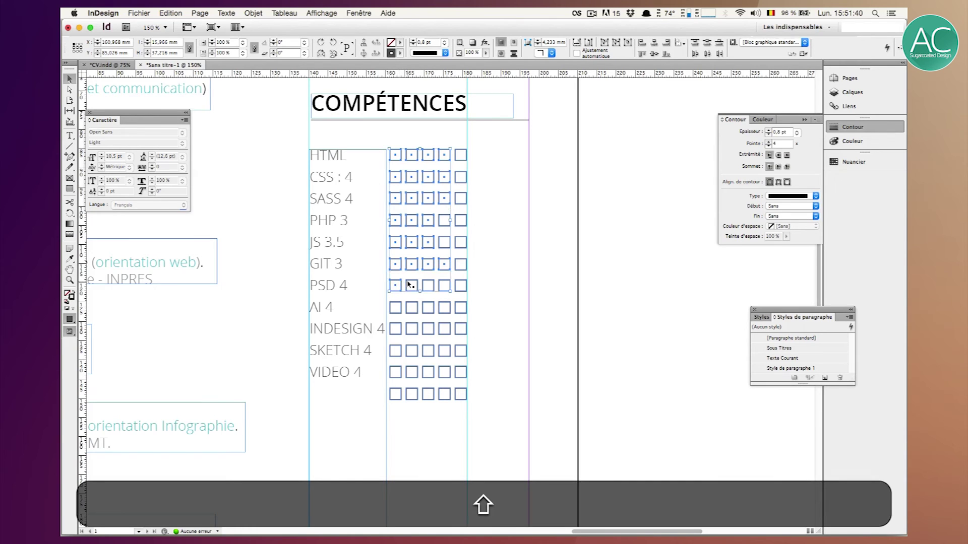
pyautogui.keyDown('shift'); pyautogui.click(395, 307); pyautogui.keyUp('shift')
pyautogui.keyDown('shift'); pyautogui.click(402, 326); pyautogui.keyUp('shift')
pyautogui.keyDown('shift'); pyautogui.click(393, 348); pyautogui.keyUp('shift')
pyautogui.click(836, 142)
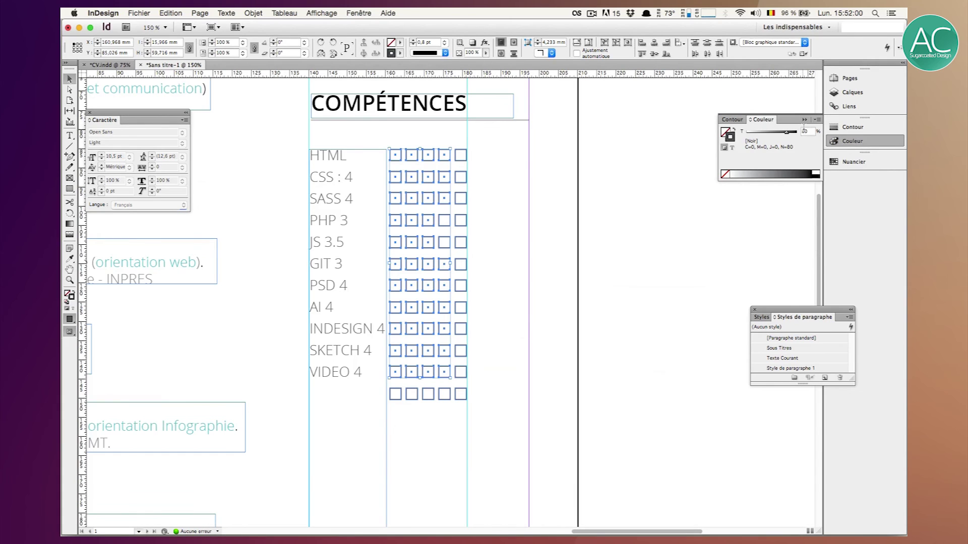
pyautogui.click(817, 120)
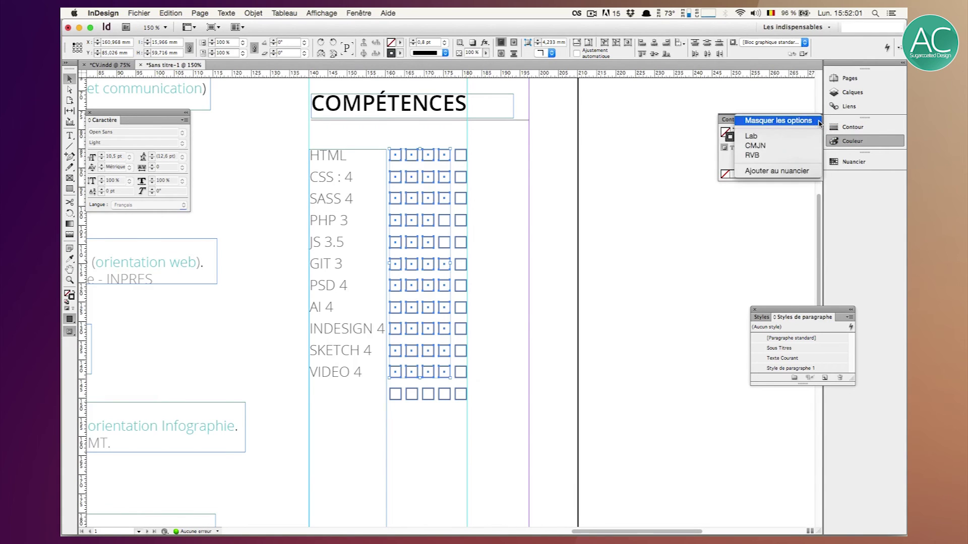
pyautogui.click(770, 156)
pyautogui.click(70, 259)
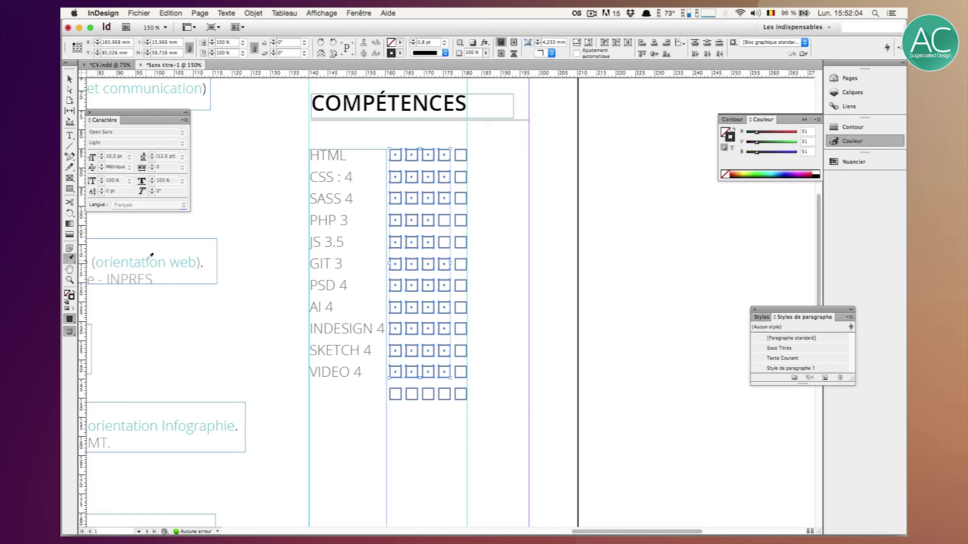
pyautogui.click(149, 258)
pyautogui.click(70, 80)
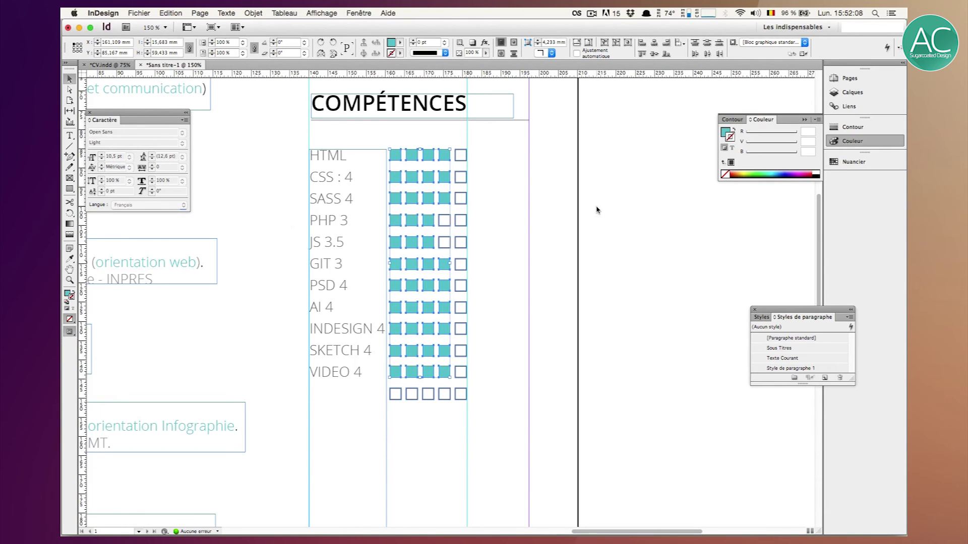
pyautogui.click(595, 243)
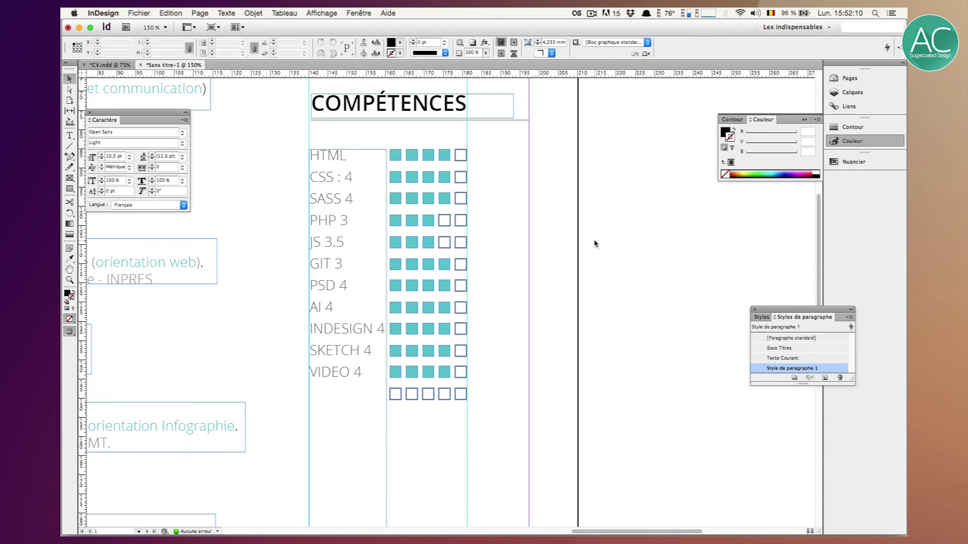
# Switch to the preview display and delete the surplus row of squares below VIDEO.
pyautogui.press('w')
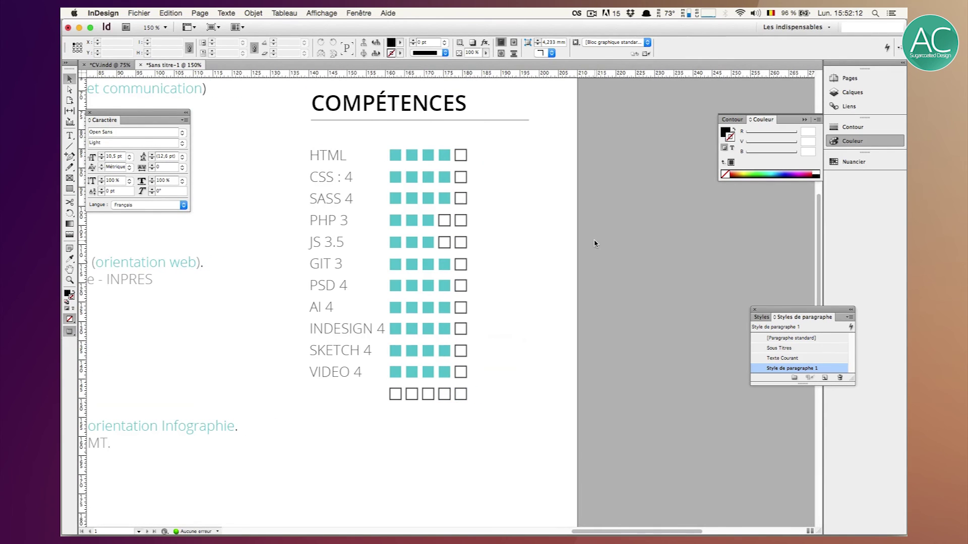
pyautogui.click(446, 396)
pyautogui.press('BackSpace')
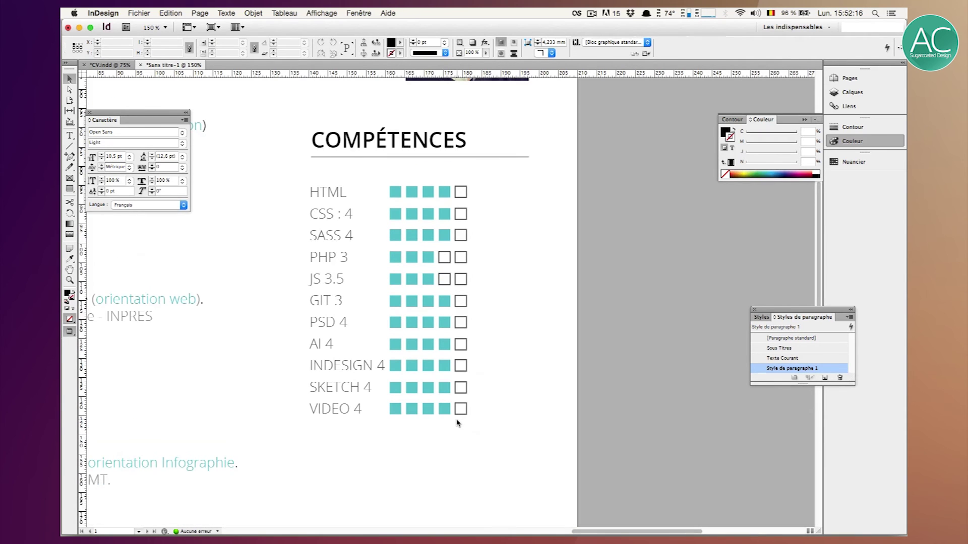
# Select the fifth square of every skill row and set the black outline's tint to 50 %, deselecting them at the end.
pyautogui.moveTo(468, 402); pyautogui.dragTo(458, 147)
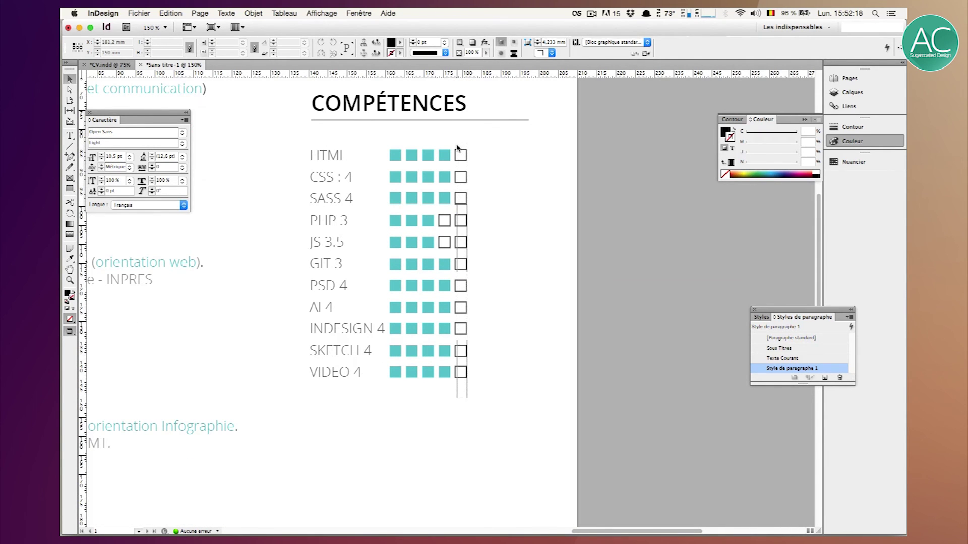
pyautogui.write('50')
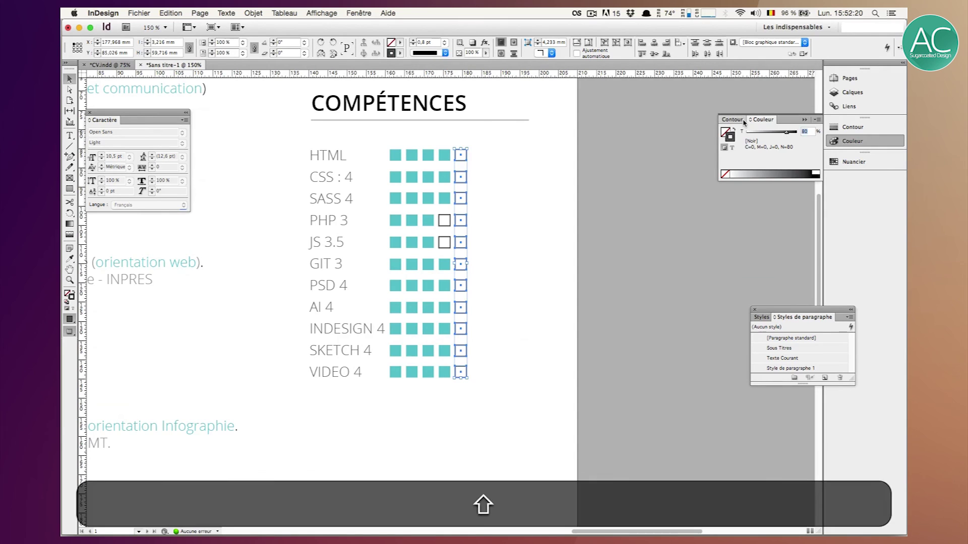
pyautogui.hotkey('shift', 'Return')
pyautogui.click(650, 220)
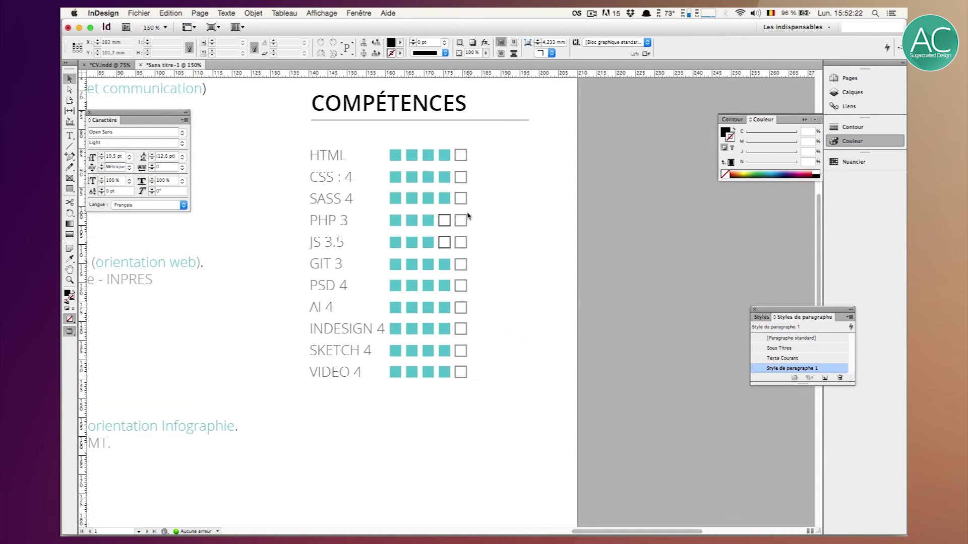
# Set the outline tint of the empty fourth squares in the PHP and JS rows to 50 %.
pyautogui.moveTo(446, 212); pyautogui.dragTo(451, 255)
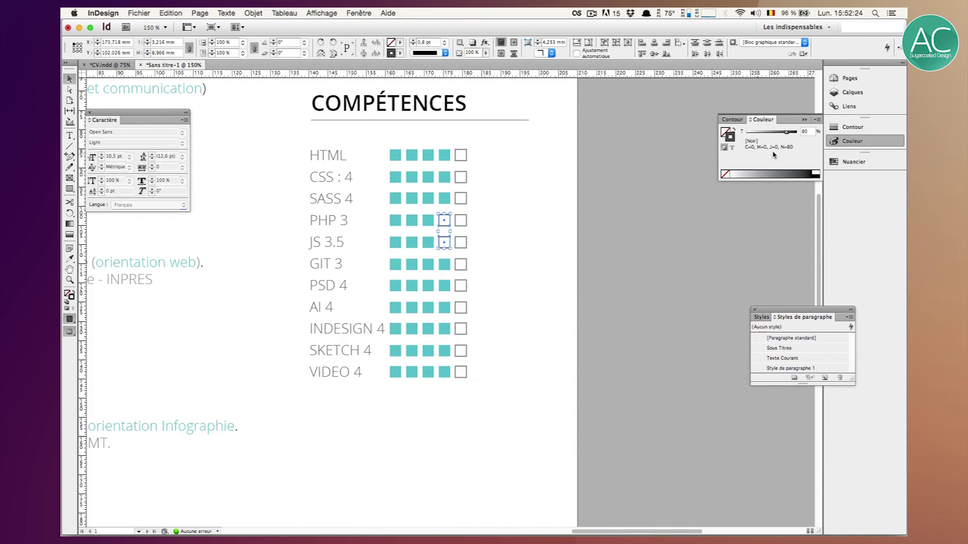
pyautogui.write('50')
pyautogui.hotkey('shift', 'Return')
pyautogui.click(643, 287)
# Fill the fourth square of the JS row with the turquoise sampled from the square beside it.
pyautogui.press('super+equal')
pyautogui.click(451, 220)
pyautogui.click(69, 259)
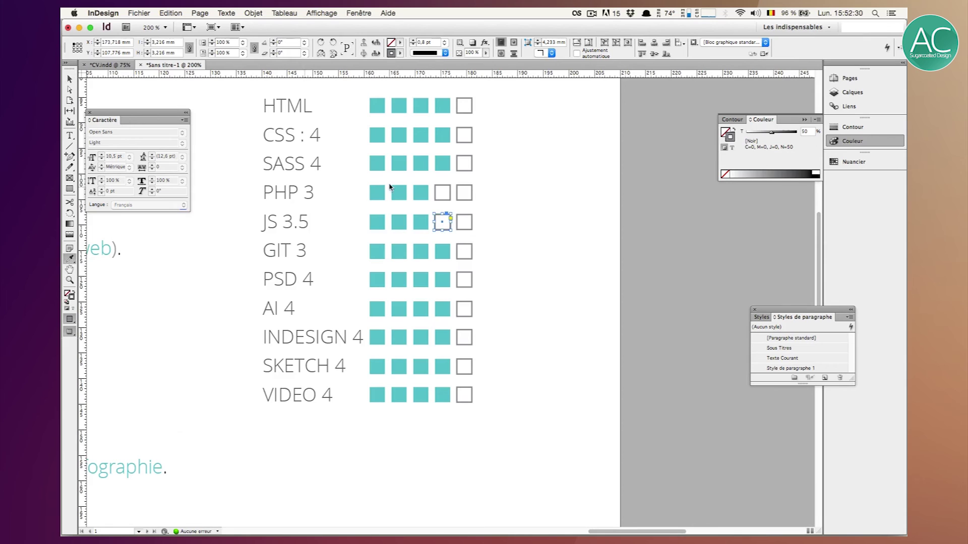
pyautogui.click(428, 225)
pyautogui.click(69, 79)
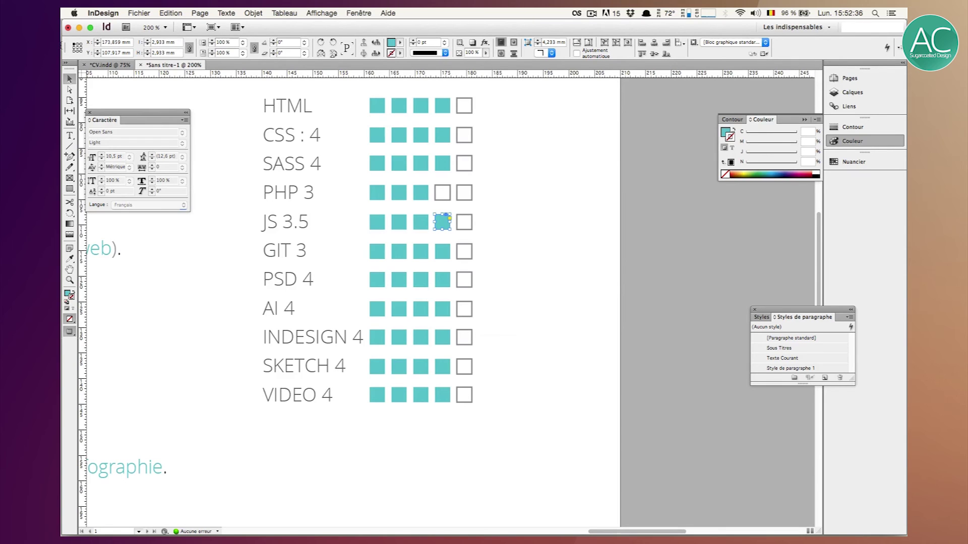
# Set the width of the fourth JS square to 1.5 mm and deselect it.
pyautogui.tripleClick(172, 42)
pyautogui.write('1,5')
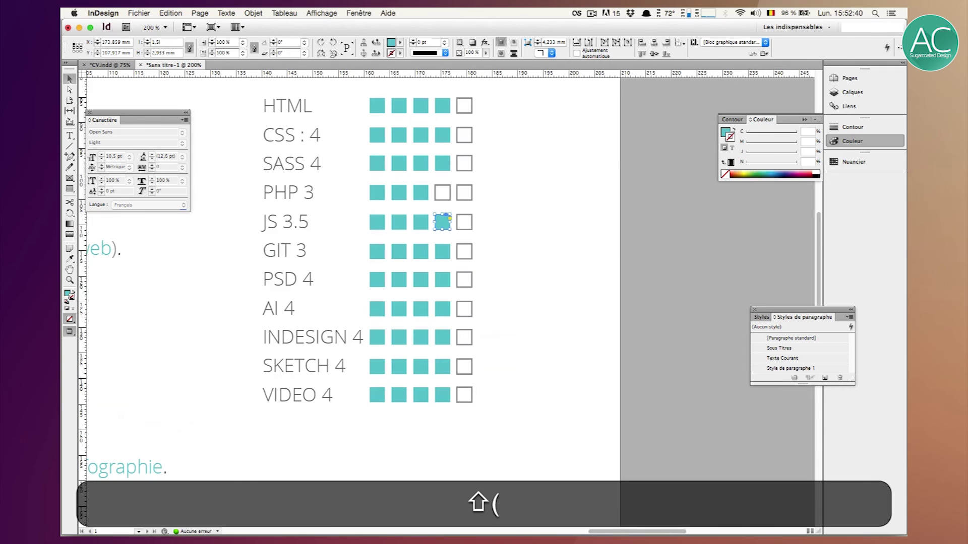
pyautogui.hotkey('shift', 'Return')
pyautogui.moveTo(439, 223); pyautogui.dragTo(439, 230)
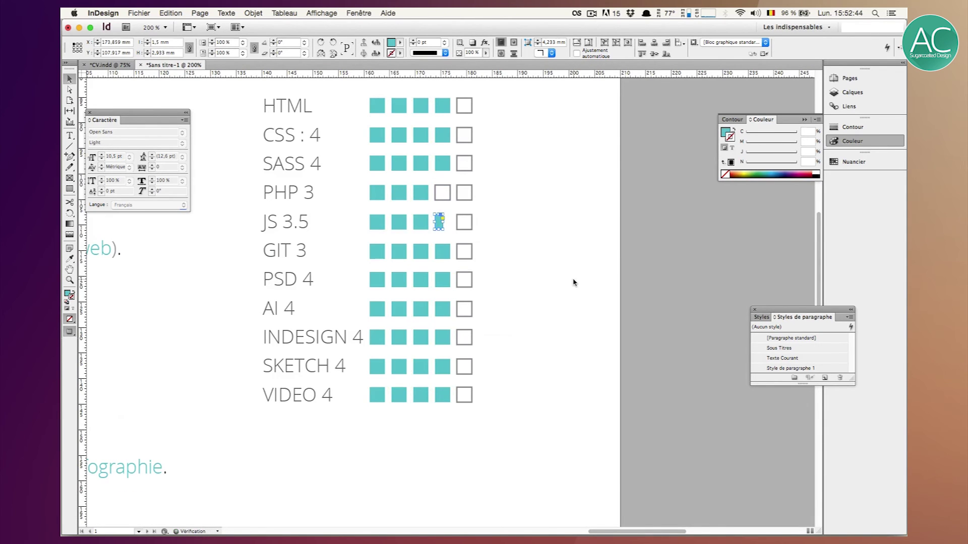
pyautogui.click(573, 283)
# Delete the rating numbers after the CSS, SASS, PHP and JS labels, including the colon after CSS.
pyautogui.press('super+minus')
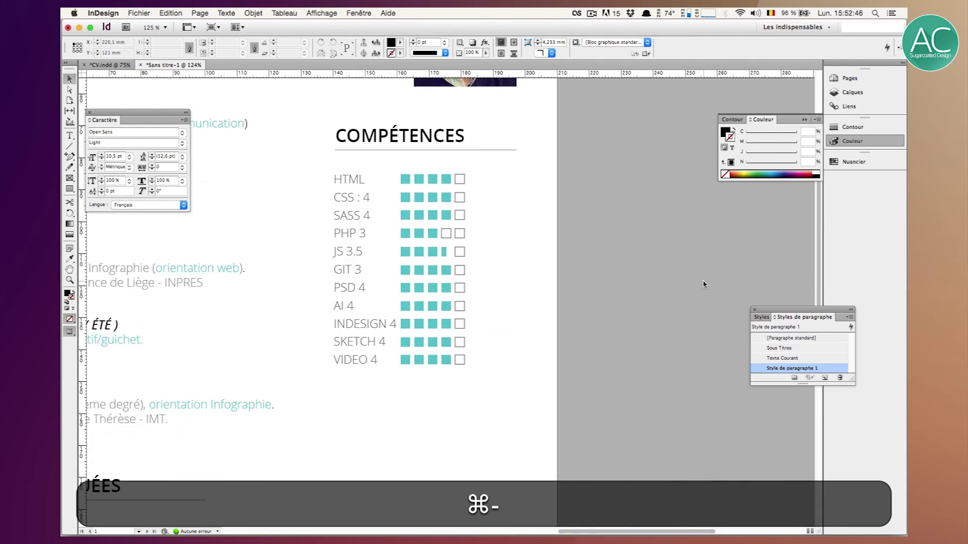
pyautogui.doubleClick(368, 196)
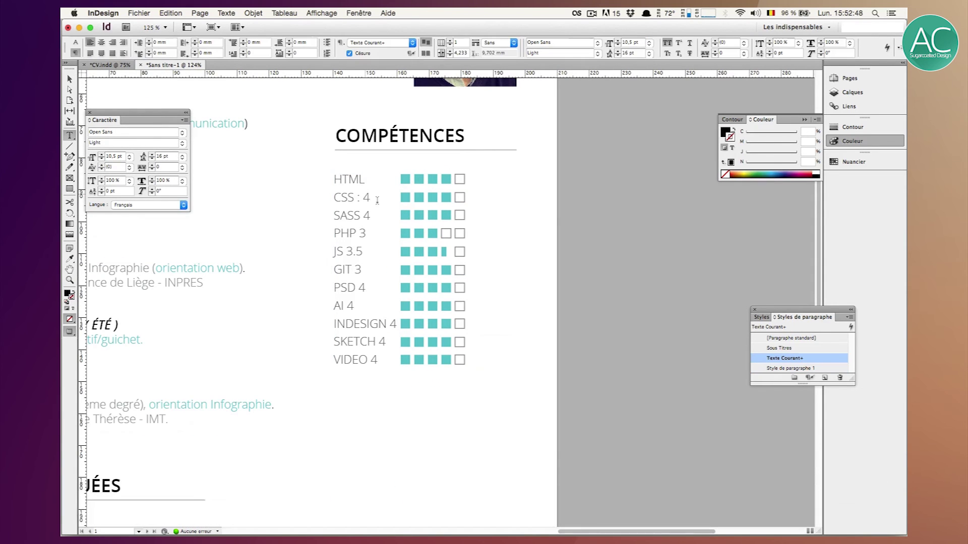
pyautogui.press('Right')
pyautogui.press('BackSpace')
pyautogui.press('BackSpace')
pyautogui.press('BackSpace')
pyautogui.press('BackSpace')
pyautogui.press('Down')
pyautogui.press('Right')
pyautogui.press('Right')
pyautogui.press('BackSpace')
pyautogui.press('BackSpace')
pyautogui.press('Down')
pyautogui.press('BackSpace')
pyautogui.press('BackSpace')
pyautogui.press('Down')
pyautogui.press('BackSpace')
pyautogui.press('BackSpace')
pyautogui.press('BackSpace')
pyautogui.press('BackSpace')
# Delete the rating numbers after the GIT, PSD, AI, INDESIGN, SKETCH and VIDEO labels and leave text editing.
pyautogui.press('Down')
pyautogui.press('Right')
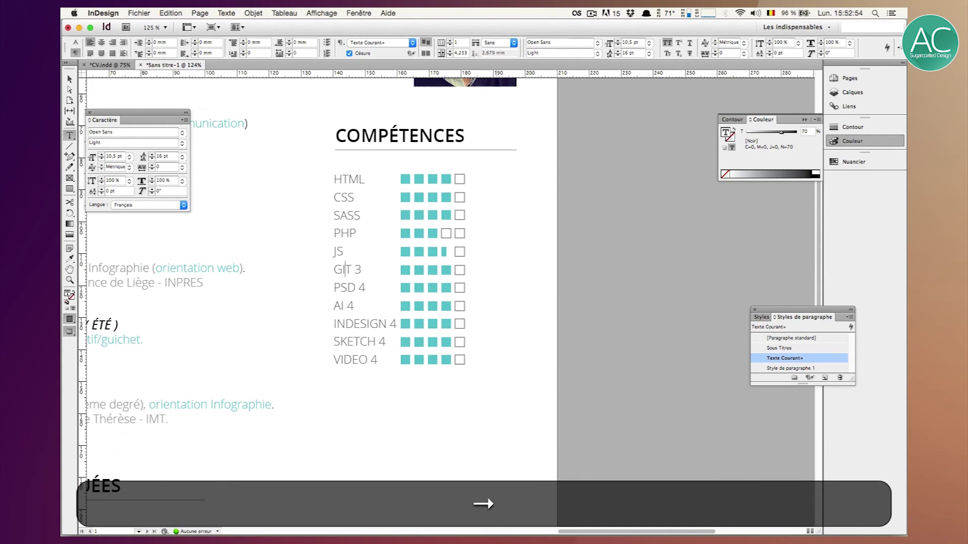
pyautogui.press('BackSpace')
pyautogui.press('BackSpace')
pyautogui.press('Down')
pyautogui.press('Right')
pyautogui.press('BackSpace')
pyautogui.press('BackSpace')
pyautogui.press('BackSpace')
pyautogui.write('D')
pyautogui.press('Down')
pyautogui.press('Right')
pyautogui.press('BackSpace')
pyautogui.press('BackSpace')
pyautogui.press('Down')
pyautogui.press('Right')
pyautogui.press('Right')
pyautogui.press('Right')
pyautogui.press('Right')
pyautogui.press('Right')
pyautogui.press('Right')
pyautogui.press('Right')
pyautogui.press('BackSpace')
pyautogui.press('BackSpace')
pyautogui.press('Down')
pyautogui.press('BackSpace')
pyautogui.press('BackSpace')
pyautogui.press('Down')
pyautogui.press('BackSpace')
pyautogui.press('BackSpace')
pyautogui.press('Escape')
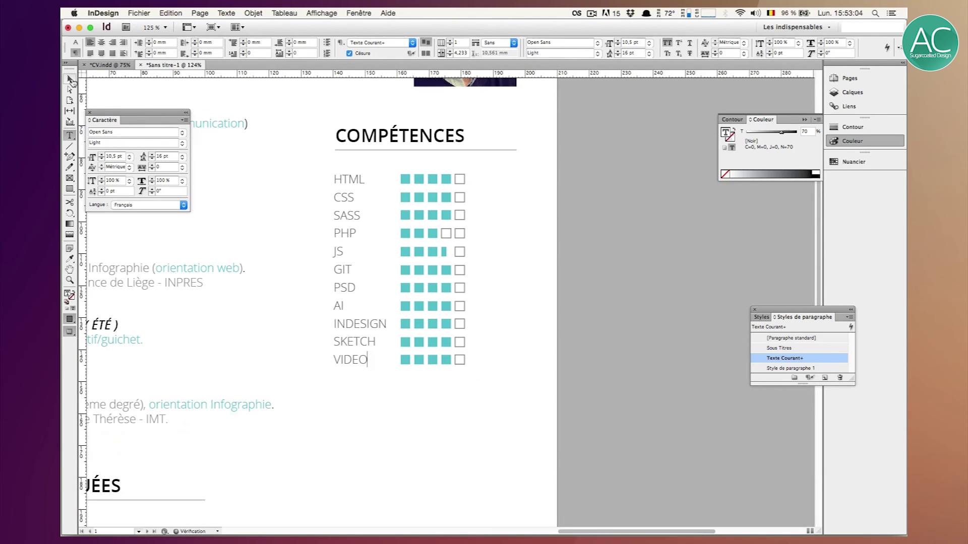
# Group the skill labels with all their rating squares and deselect the group.
pyautogui.click(580, 193)
pyautogui.moveTo(590, 167); pyautogui.dragTo(343, 420)
pyautogui.click(367, 499)
pyautogui.moveTo(366, 502); pyautogui.dragTo(366, 376)
pyautogui.moveTo(549, 411); pyautogui.dragTo(324, 166)
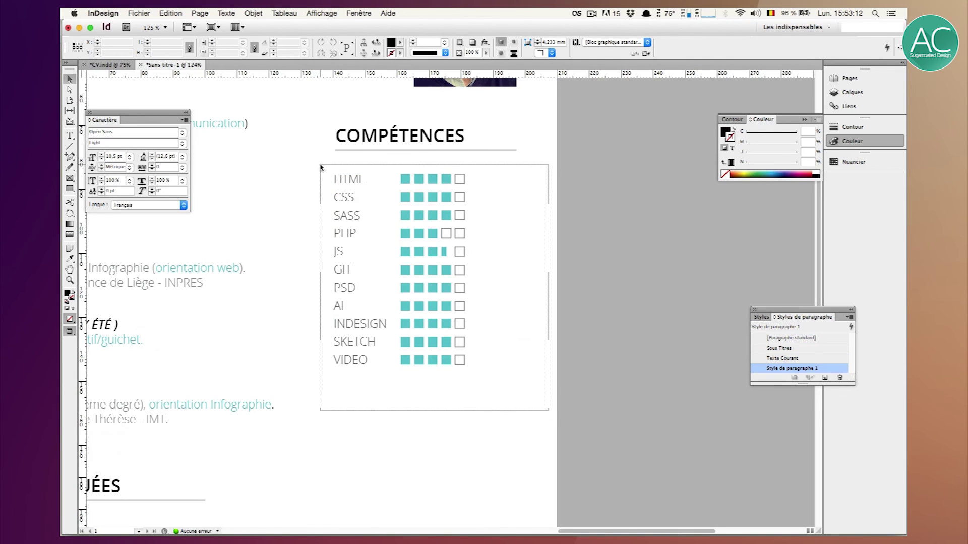
pyautogui.press('super+g')
pyautogui.click(596, 360)
pyautogui.press('super+minus')
pyautogui.press('super+minus')
pyautogui.press('super+minus')
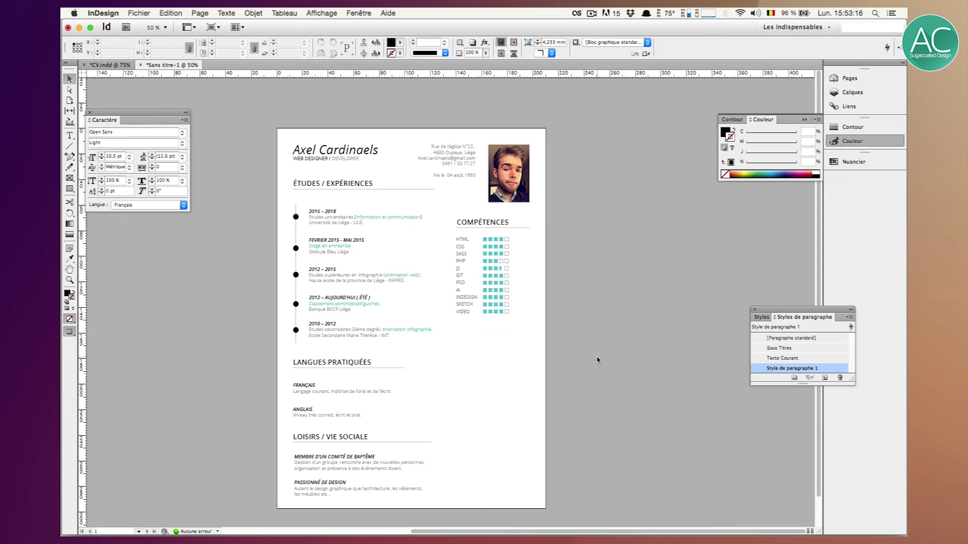
# Ungroup the skills block and shift all the rating squares right, toward the end of the COMPÉTENCES heading line.
pyautogui.press('super+equal')
pyautogui.press('super+equal')
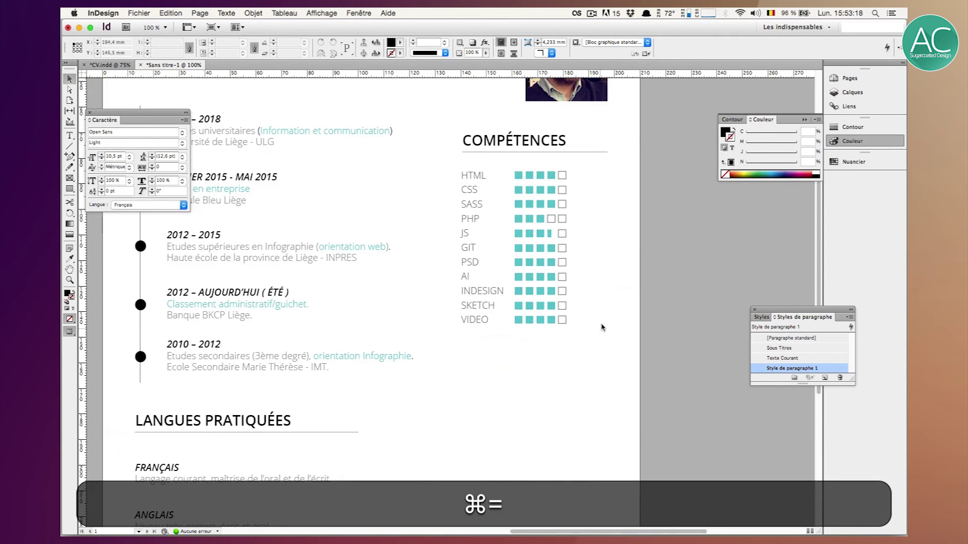
pyautogui.click(524, 189)
pyautogui.press('shift+super+g')
pyautogui.click(523, 158)
pyautogui.moveTo(518, 157); pyautogui.dragTo(598, 355)
pyautogui.hotkey('shift', 'Right')
pyautogui.hotkey('shift', 'Right')
pyautogui.hotkey('shift', 'Right')
pyautogui.hotkey('shift', 'Right')
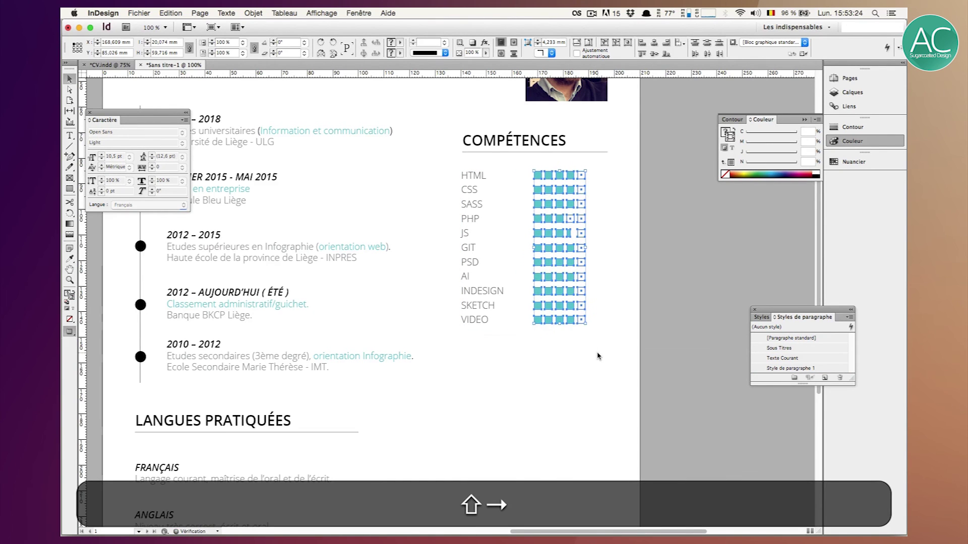
pyautogui.hotkey('shift', 'Right')
pyautogui.hotkey('shift', 'Right')
pyautogui.hotkey('shift', 'Right')
pyautogui.hotkey('shift', 'Left')
pyautogui.press('Right')
pyautogui.press('Right')
pyautogui.click(654, 390)
# Show the frame edges and guides, and shift the rating squares back left to about X 166.6 mm.
pyautogui.press('w')
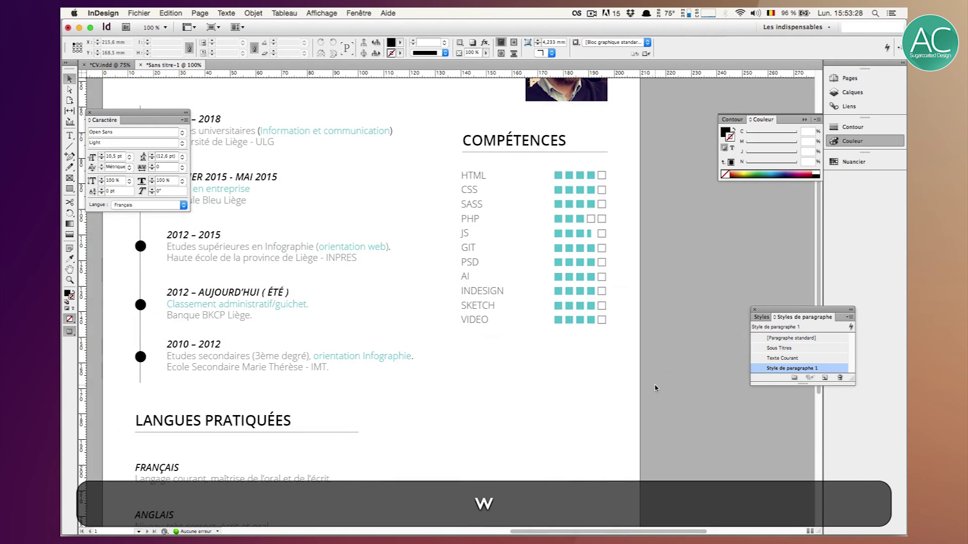
pyautogui.press('w')
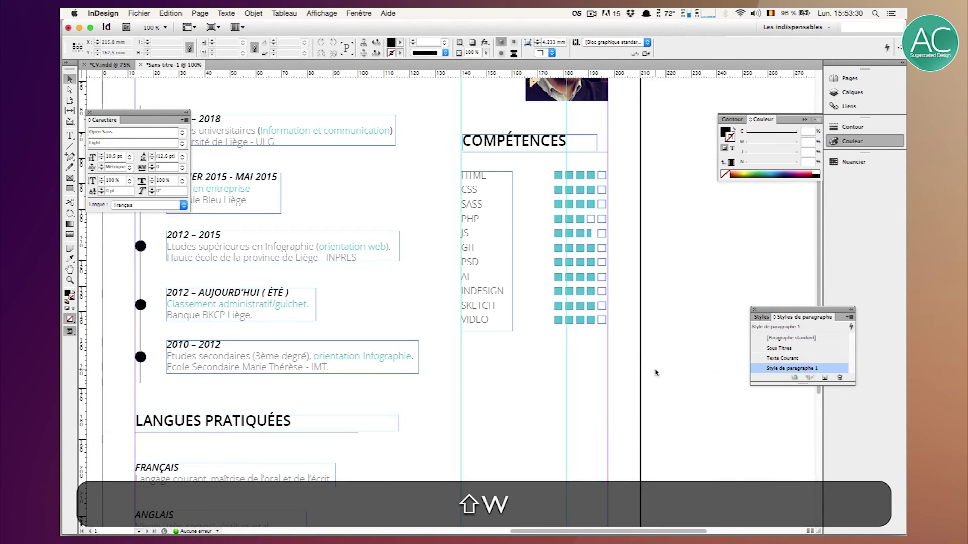
pyautogui.hotkey('shift', 'Left')
pyautogui.hotkey('shift', 'Left')
pyautogui.hotkey('shift', 'Left')
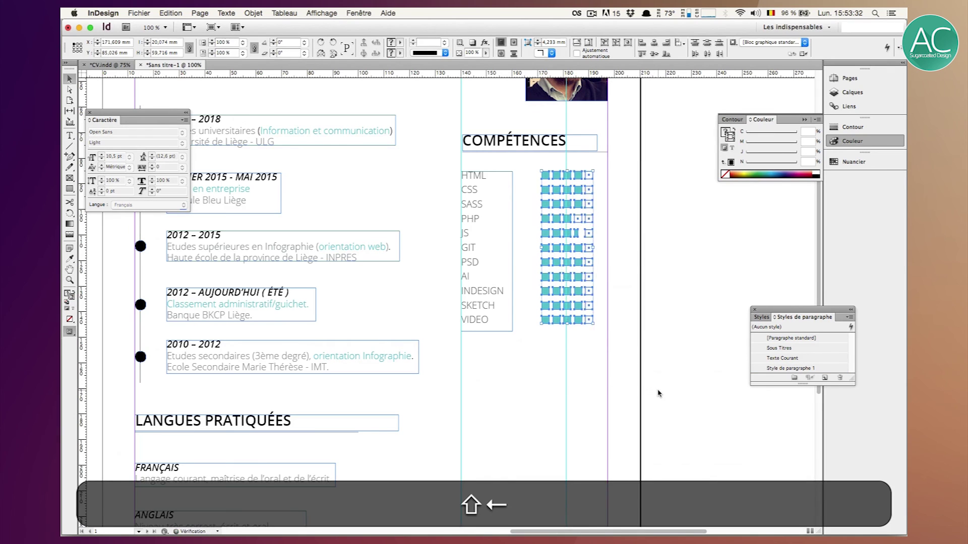
pyautogui.hotkey('shift', 'Left')
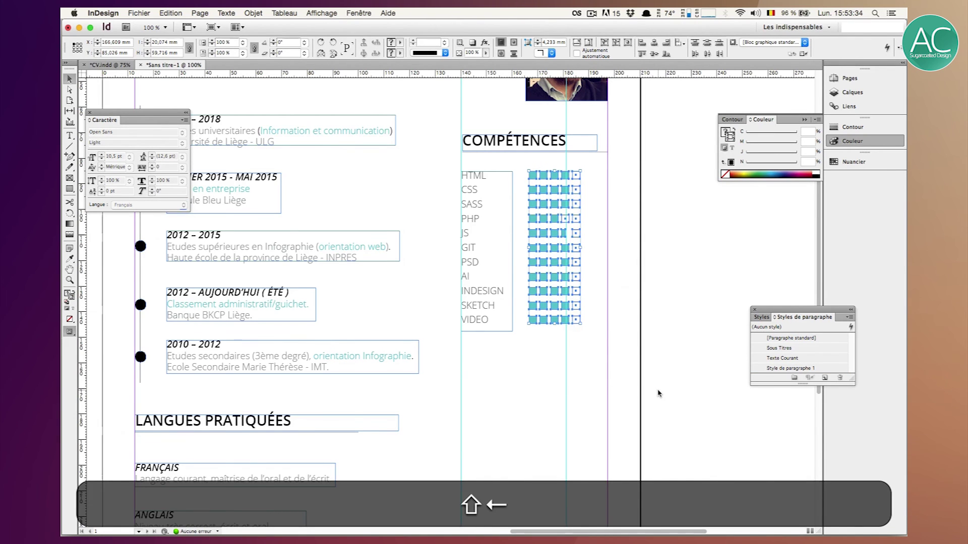
pyautogui.click(659, 393)
pyautogui.press('w')
pyautogui.press('w')
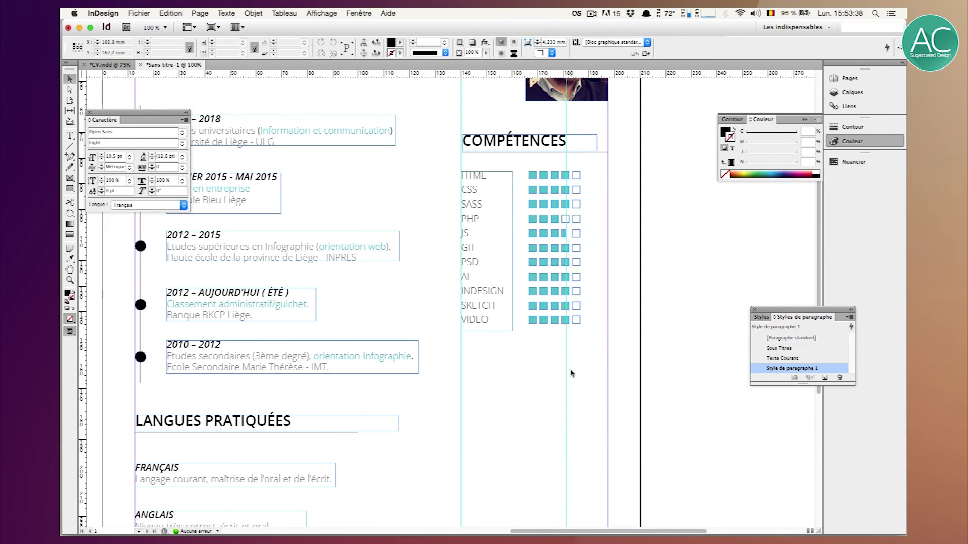
# Delete the vertical guide crossing the rating squares, and group the skill labels with their squares.
pyautogui.click(526, 382)
pyautogui.press('BackSpace')
pyautogui.moveTo(597, 167); pyautogui.dragTo(488, 330)
pyautogui.press('super+g')
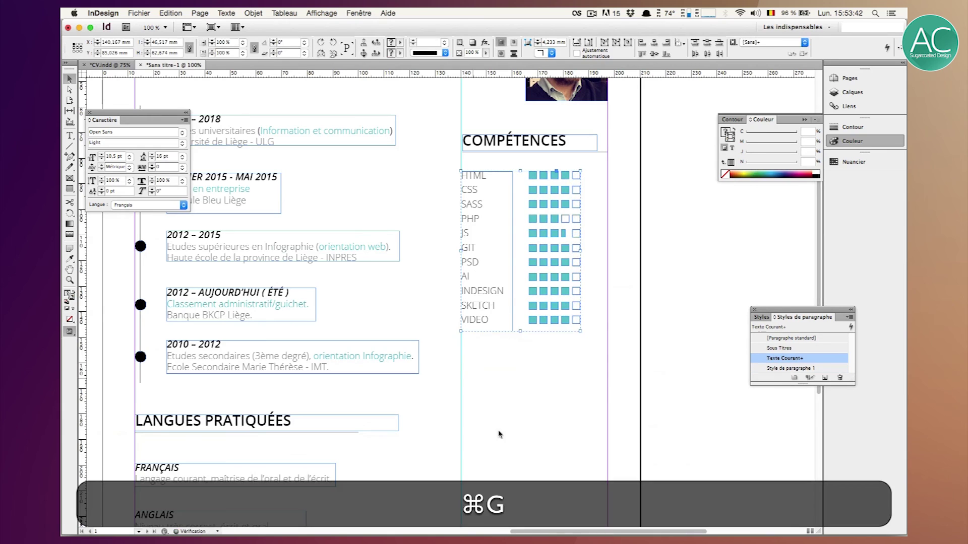
# Duplicate the COMPÉTENCES heading and its line in place, and move the copy straight down below the skill list.
pyautogui.press('super+minus')
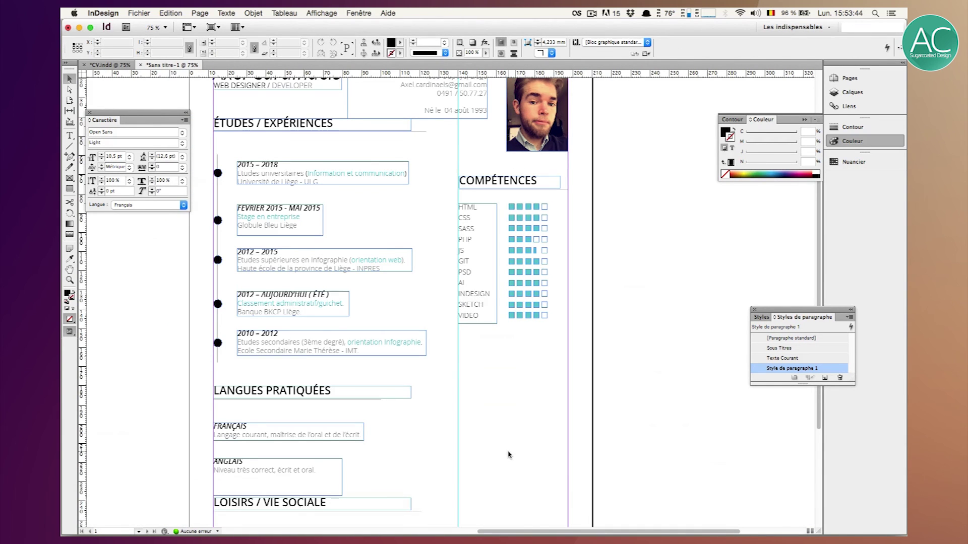
pyautogui.click(554, 182)
pyautogui.moveTo(560, 181); pyautogui.dragTo(568, 181)
pyautogui.press('super+c')
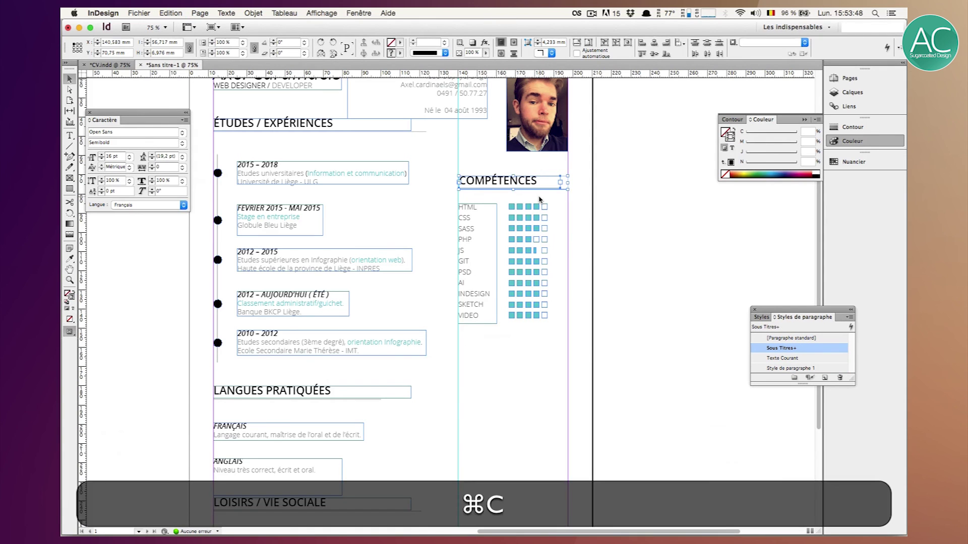
pyautogui.press('alt+shift+super+v')
pyautogui.hotkey('shift', 'Down')
pyautogui.hotkey('shift', 'Down')
pyautogui.hotkey('shift', 'Down')
pyautogui.hotkey('shift', 'Down')
pyautogui.hotkey('shift', 'Down')
pyautogui.hotkey('shift', 'Down')
pyautogui.hotkey('shift', 'Down')
pyautogui.hotkey('shift', 'Down')
pyautogui.hotkey('shift', 'Down')
pyautogui.hotkey('shift', 'Down')
pyautogui.hotkey('shift', 'Down')
pyautogui.hotkey('shift', 'Down')
pyautogui.hotkey('shift', 'Down')
pyautogui.hotkey('shift', 'Down')
pyautogui.hotkey('shift', 'Down')
pyautogui.hotkey('shift', 'Down')
pyautogui.hotkey('shift', 'Down')
pyautogui.hotkey('shift', 'Down')
pyautogui.hotkey('shift', 'Down')
pyautogui.hotkey('shift', 'Down')
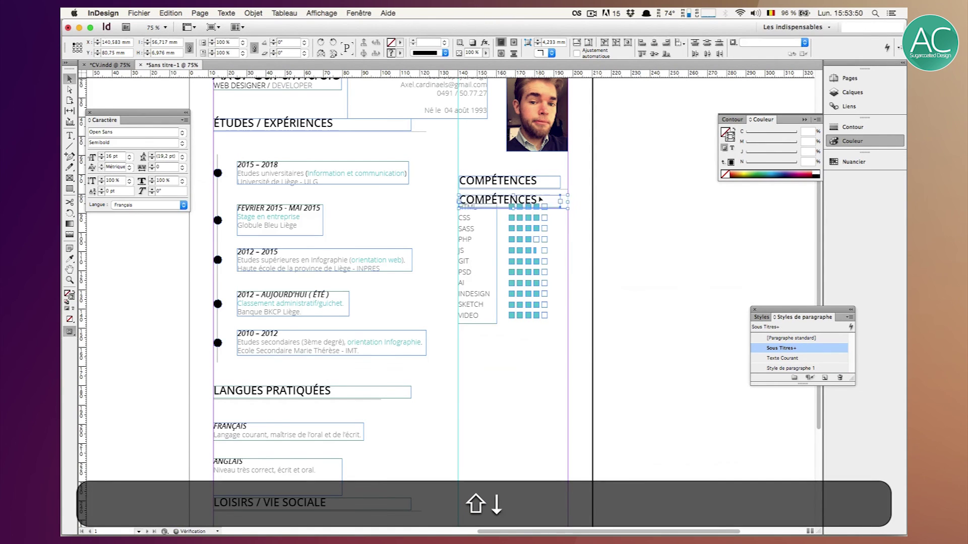
pyautogui.hotkey('shift', 'Down')
pyautogui.hotkey('shift', 'Down')
pyautogui.hotkey('shift', 'Down')
pyautogui.hotkey('shift', 'Down')
pyautogui.hotkey('shift', 'Down')
pyautogui.hotkey('shift', 'Down')
pyautogui.hotkey('shift', 'Down')
pyautogui.hotkey('shift', 'Up')
pyautogui.hotkey('shift', 'Down')
pyautogui.press('Down')
pyautogui.press('Down')
pyautogui.press('Down')
pyautogui.press('Down')
pyautogui.press('Down')
pyautogui.press('Down')
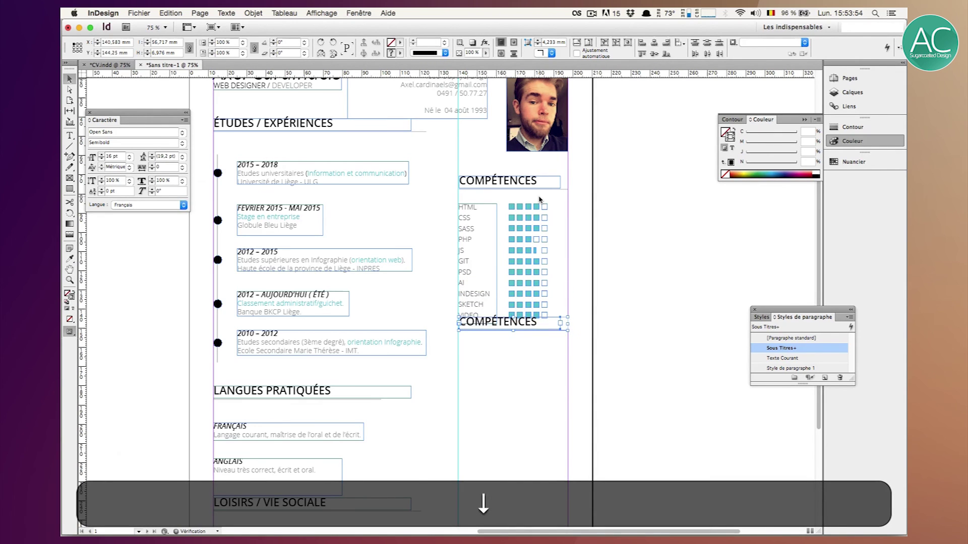
pyautogui.hotkey('shift', 'Down')
pyautogui.hotkey('shift', 'Down')
pyautogui.hotkey('shift', 'Down')
pyautogui.hotkey('shift', 'Down')
pyautogui.hotkey('shift', 'Down')
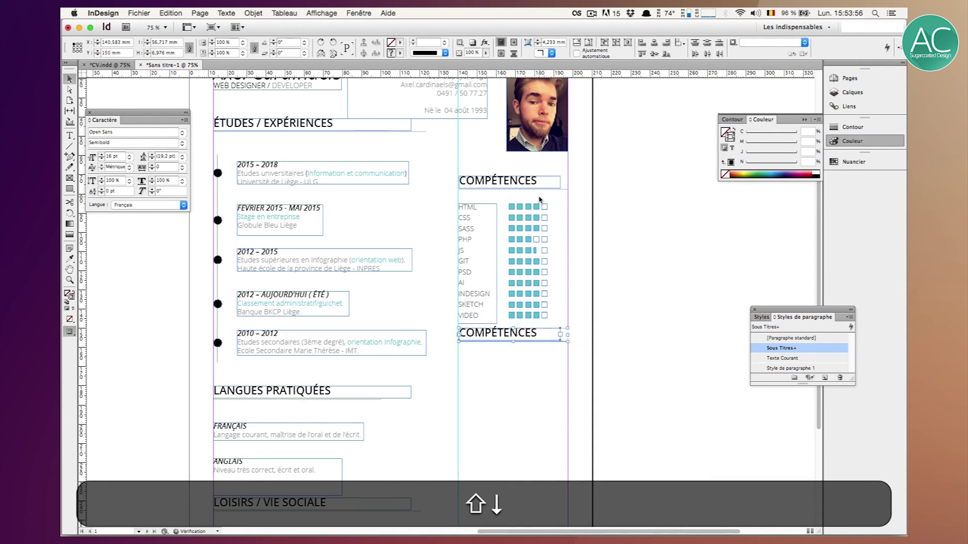
pyautogui.click(643, 296)
pyautogui.press('w')
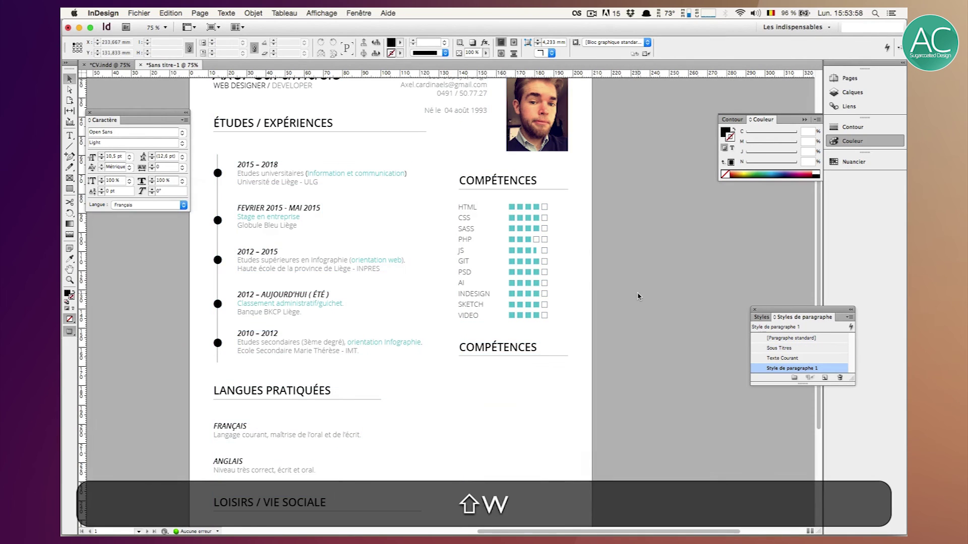
# Replace the text of the duplicated COMPÉTENCES heading with "WEB / SOCIAL".
pyautogui.scroll(-3, 544, 268)
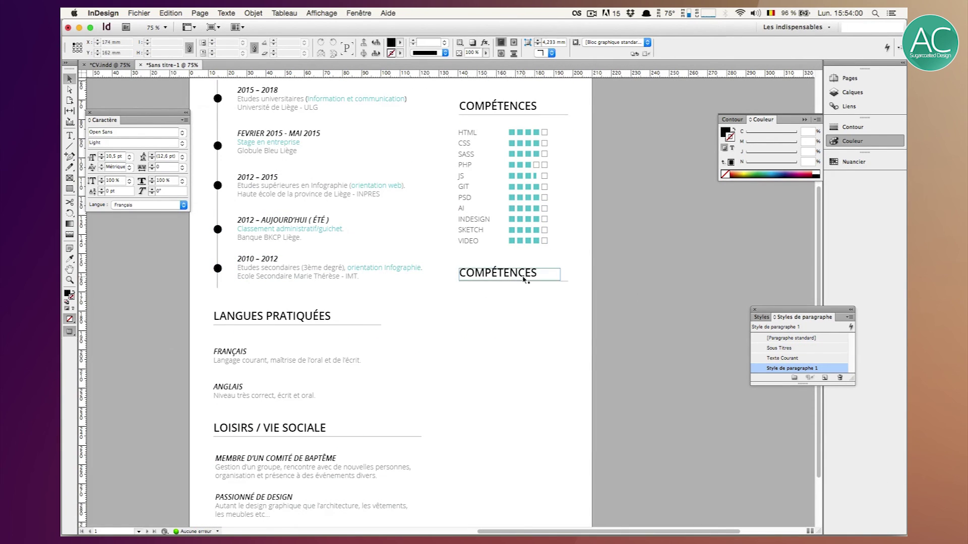
pyautogui.doubleClick(525, 279)
pyautogui.press('cmd+a')
pyautogui.write('WEB / SOCIAL')
pyautogui.press('Escape')
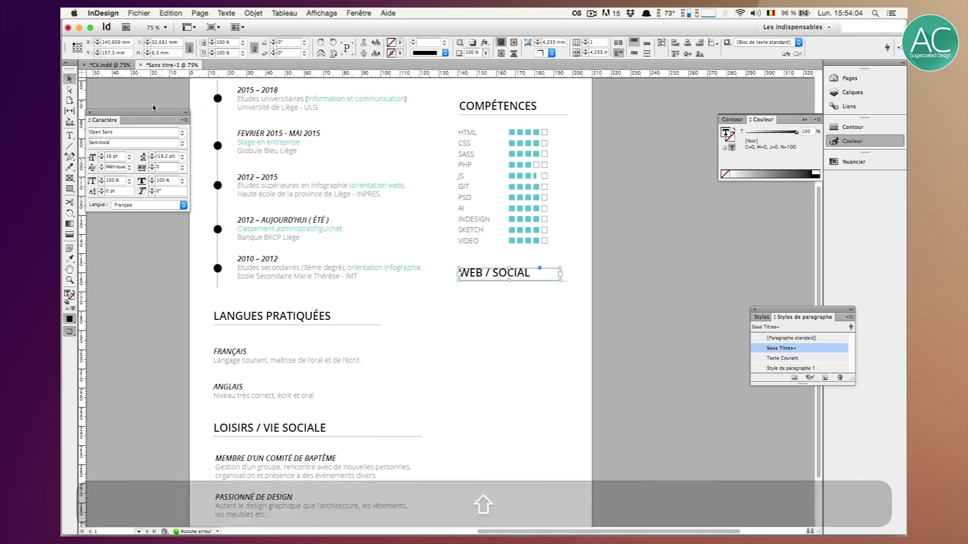
# Show the frame edges, switch to the cv document in TextEdit, and copy the Site personnel entry with its web address.
pyautogui.click(438, 271)
pyautogui.press('t')
pyautogui.press('w')
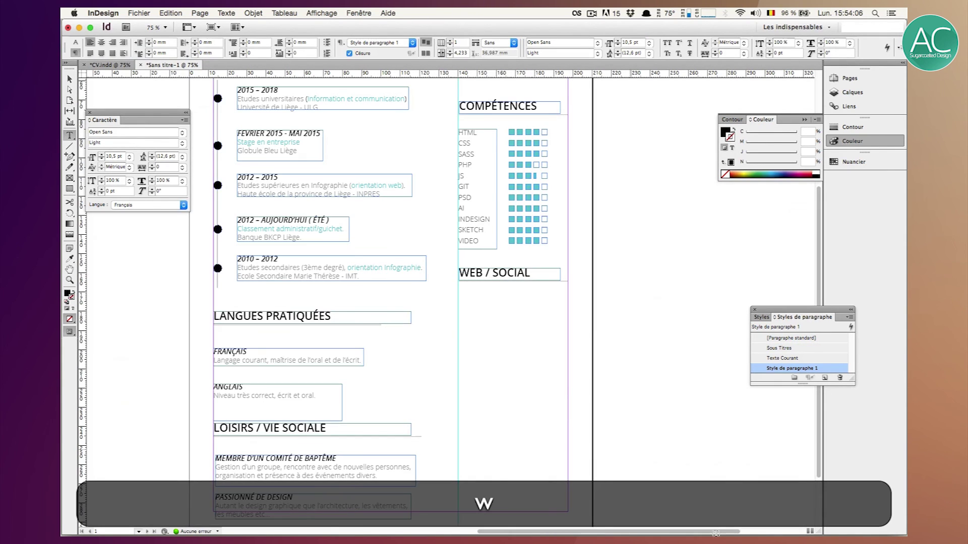
pyautogui.click(738, 517)
pyautogui.click(448, 310)
pyautogui.scroll(-5, 447, 310)
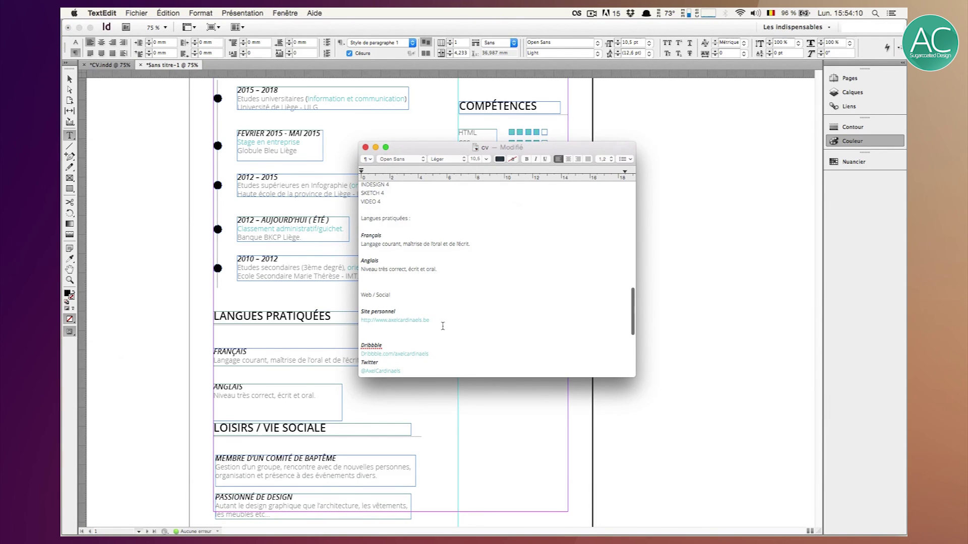
pyautogui.moveTo(443, 326); pyautogui.dragTo(361, 309)
pyautogui.press('super+c')
# Back in InDesign, draw a text frame about 60 by 22 mm below WEB / SOCIAL and paste the Site personnel entry into it.
pyautogui.click(678, 337)
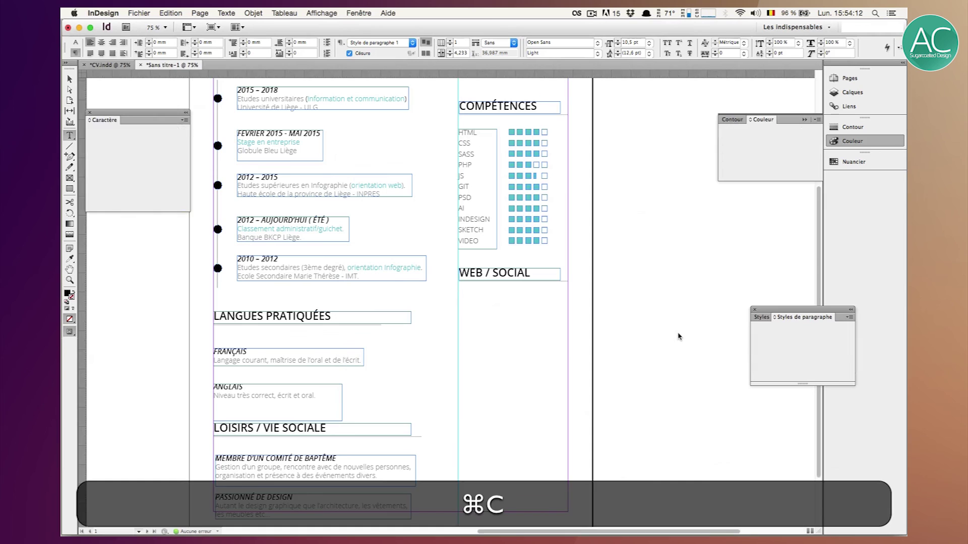
pyautogui.moveTo(456, 297); pyautogui.dragTo(574, 341)
pyautogui.press('super+v')
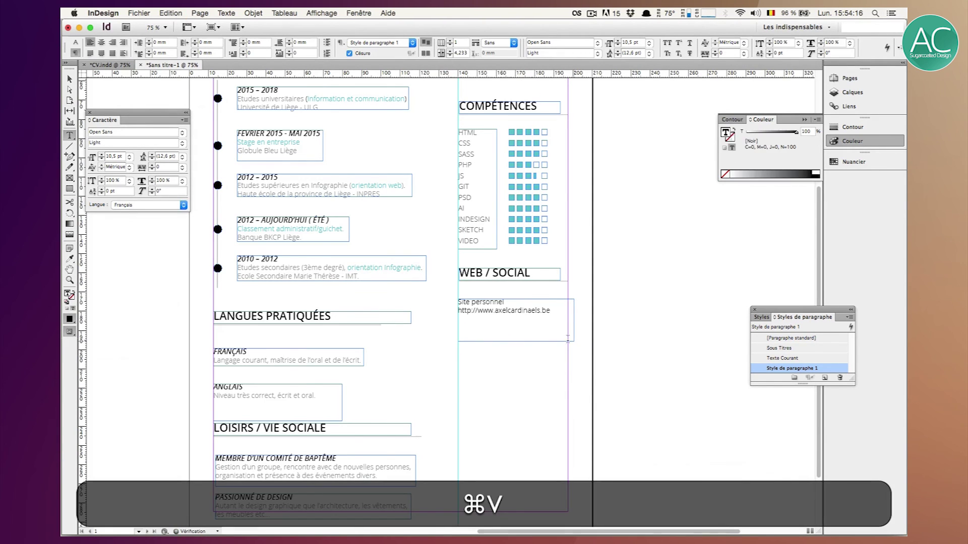
pyautogui.press('Escape')
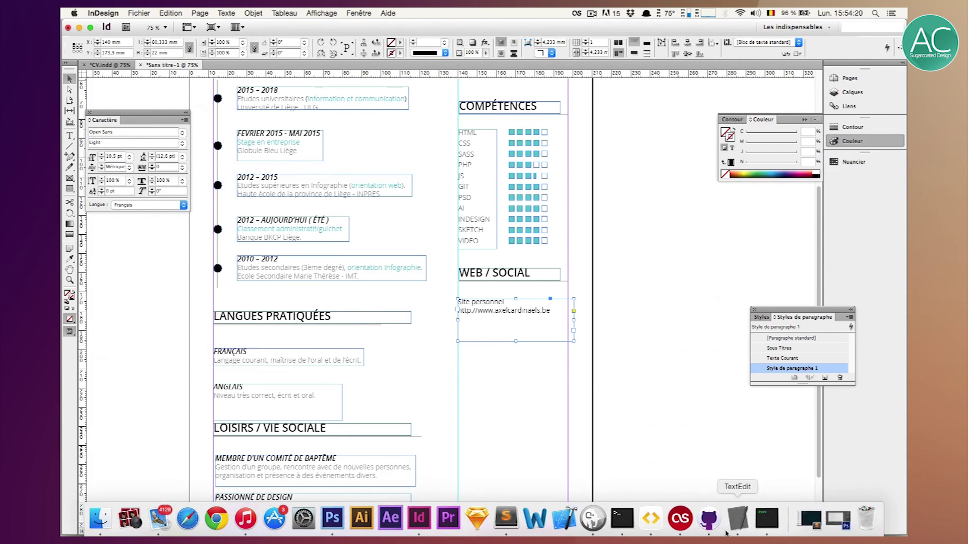
# Copy the Dribbble entry from the cv document in TextEdit and paste it into a new InDesign text frame about 62 by 22 mm below Site personnel.
pyautogui.click(738, 522)
pyautogui.moveTo(434, 354); pyautogui.dragTo(358, 344)
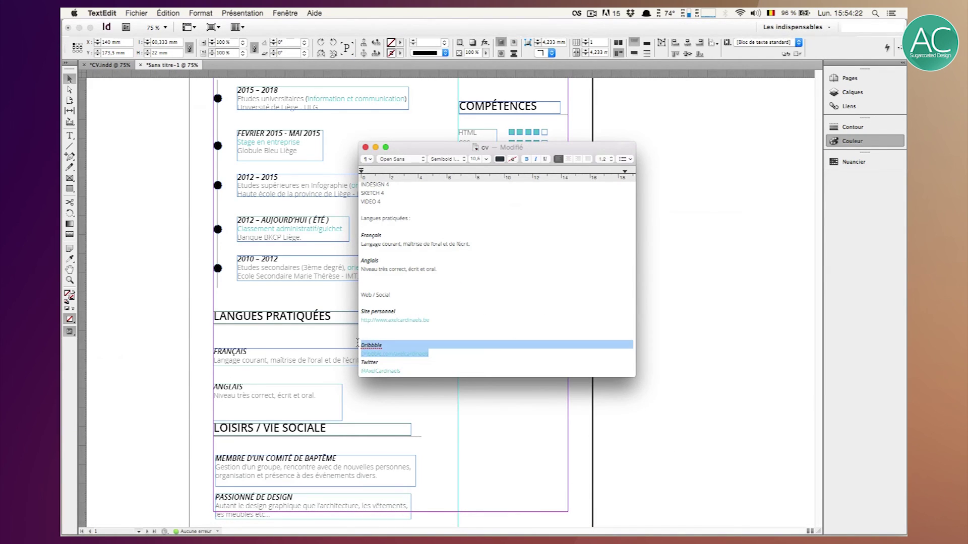
pyautogui.press('super+c')
pyautogui.click(738, 351)
pyautogui.press('super+t')
pyautogui.moveTo(454, 366); pyautogui.dragTo(573, 409)
pyautogui.press('super+v')
# Copy the Twitter entry from TextEdit and paste it into a new InDesign text frame about 32 by 9 mm below Dribbble.
pyautogui.click(738, 521)
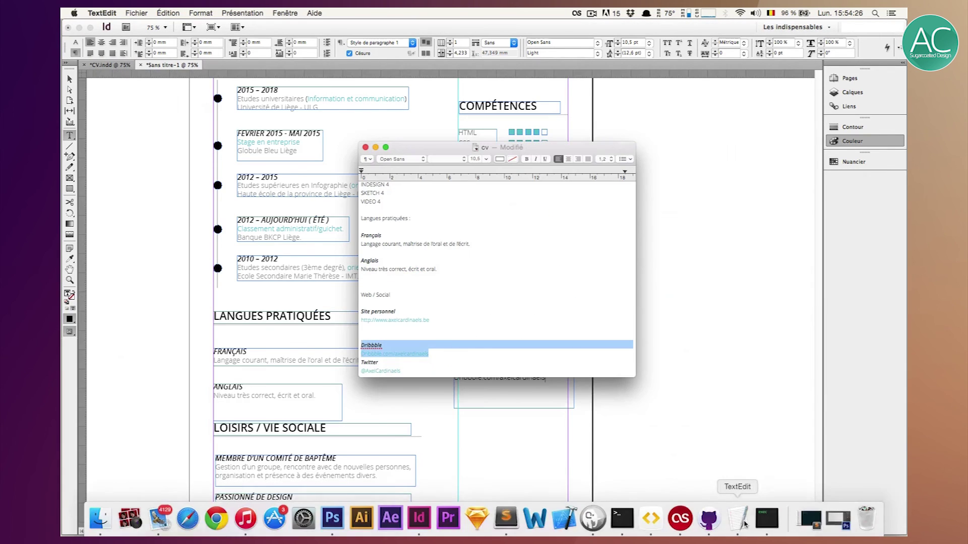
pyautogui.scroll(-5, 401, 292)
pyautogui.moveTo(402, 261); pyautogui.dragTo(348, 252)
pyautogui.press('super+c')
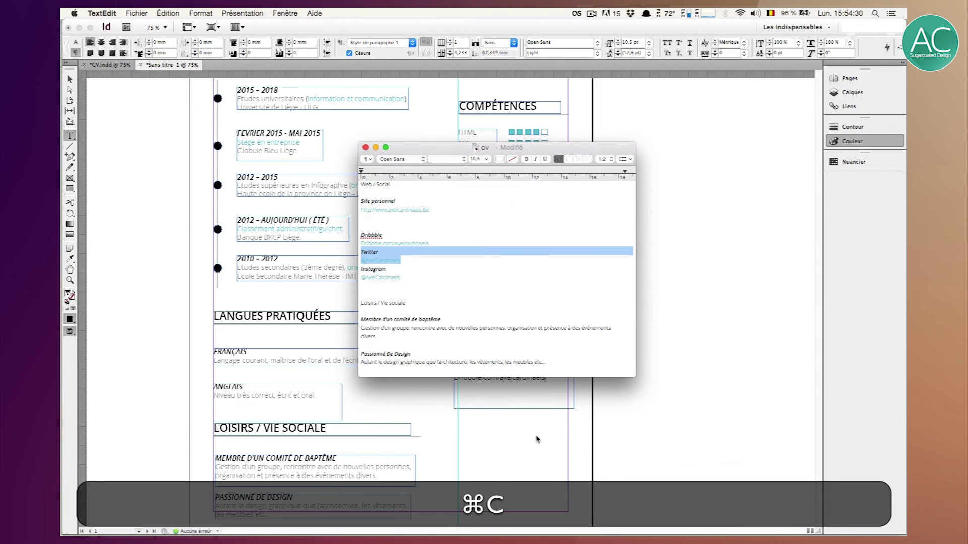
pyautogui.click(537, 439)
pyautogui.moveTo(458, 427); pyautogui.dragTo(521, 445)
pyautogui.press('super+v')
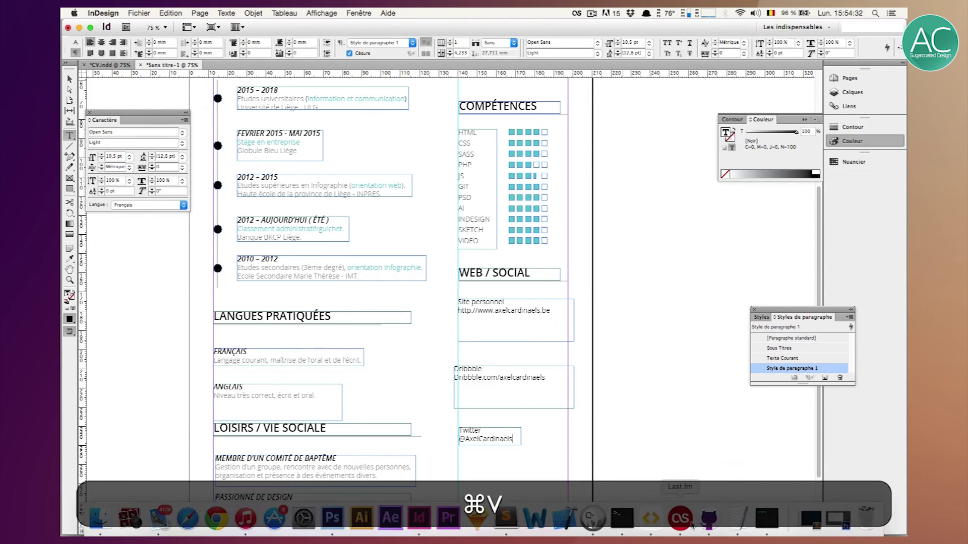
# Copy the Instagram entry from TextEdit and paste it into a new InDesign text frame about 53 mm wide below Twitter.
pyautogui.click(738, 519)
pyautogui.click(417, 281)
pyautogui.moveTo(417, 281); pyautogui.dragTo(340, 269)
pyautogui.press('super+c')
pyautogui.click(730, 391)
pyautogui.write('t')
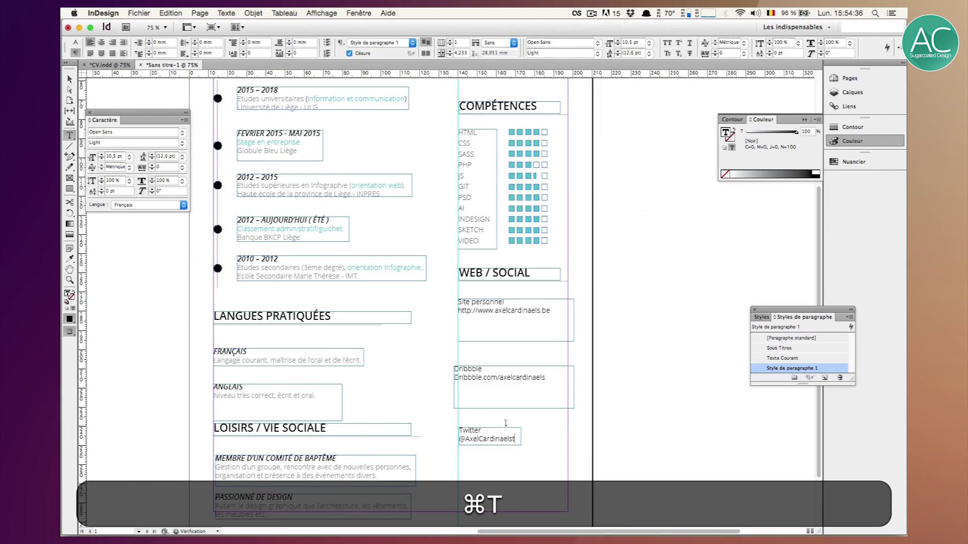
pyautogui.moveTo(466, 458); pyautogui.dragTo(568, 488)
pyautogui.press('super+v')
# Select the Site personnel, Dribbble, Twitter and Instagram frames together and align their left edges.
pyautogui.click(70, 80)
pyautogui.click(504, 321)
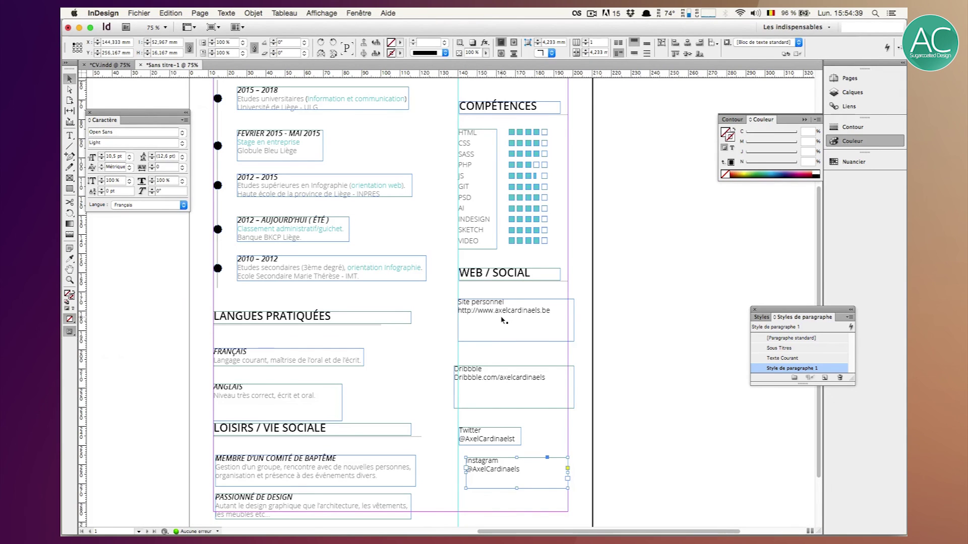
pyautogui.keyDown('shift'); pyautogui.click(490, 375); pyautogui.keyUp('shift')
pyautogui.keyDown('shift'); pyautogui.click(486, 445); pyautogui.keyUp('shift')
pyautogui.keyDown('shift'); pyautogui.click(497, 469); pyautogui.keyUp('shift')
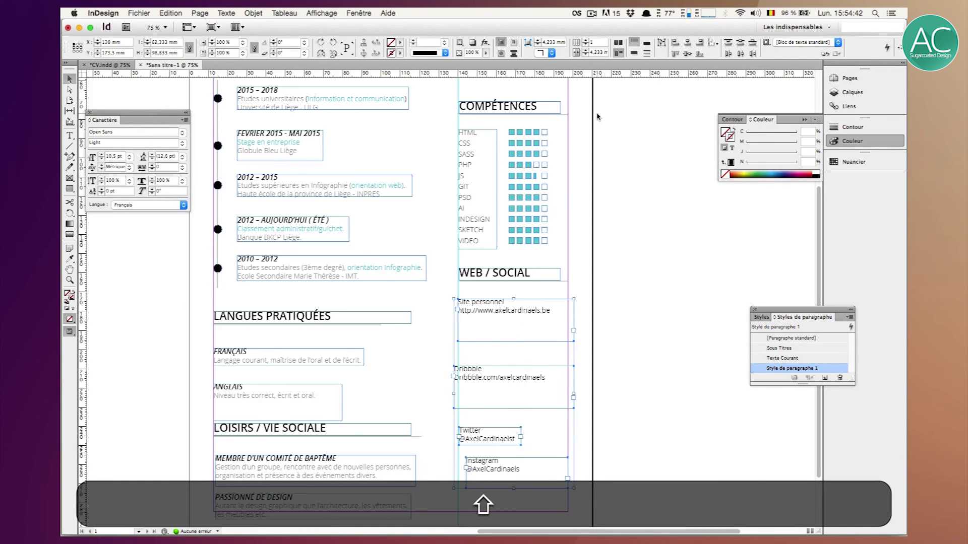
pyautogui.click(676, 46)
# Move the four aligned WEB / SOCIAL entries together to the column guide, at X 140.25 mm and Y 176 mm.
pyautogui.hotkey('shift', 'Right')
pyautogui.hotkey('shift', 'Left')
pyautogui.hotkey('shift', 'Up')
pyautogui.hotkey('shift', 'Up')
pyautogui.hotkey('shift', 'Up')
pyautogui.hotkey('shift', 'Up')
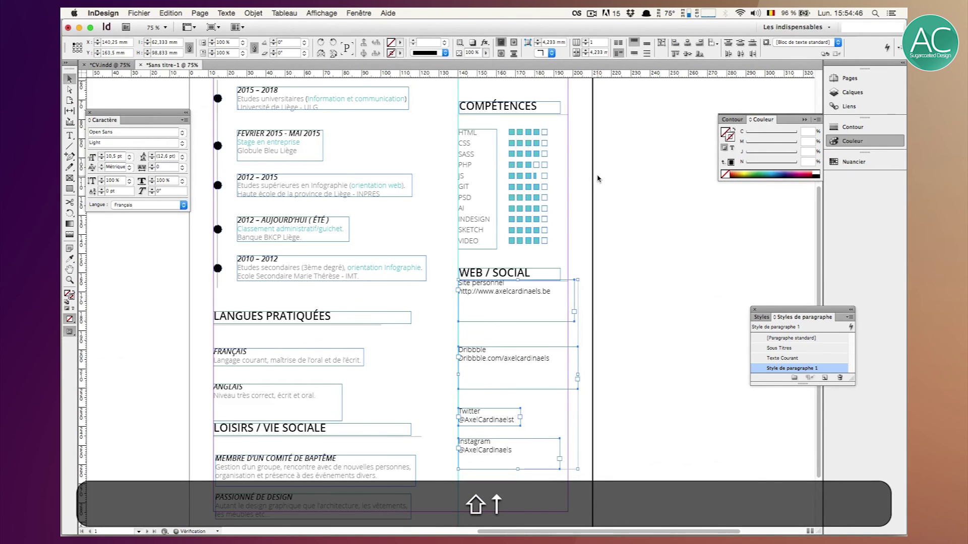
pyautogui.hotkey('shift', 'Down')
pyautogui.hotkey('shift', 'Down')
pyautogui.hotkey('shift', 'Down')
pyautogui.hotkey('shift', 'Down')
pyautogui.hotkey('shift', 'Down')
# Shorten the Site personnel frame to about 9 mm high so it fits its two lines of text.
pyautogui.click(632, 401)
pyautogui.click(532, 330)
pyautogui.moveTo(516, 346); pyautogui.dragTo(517, 321)
# Move the Dribbble, Twitter and Instagram entries up together, leaving a small gap below Site personnel.
pyautogui.click(487, 394)
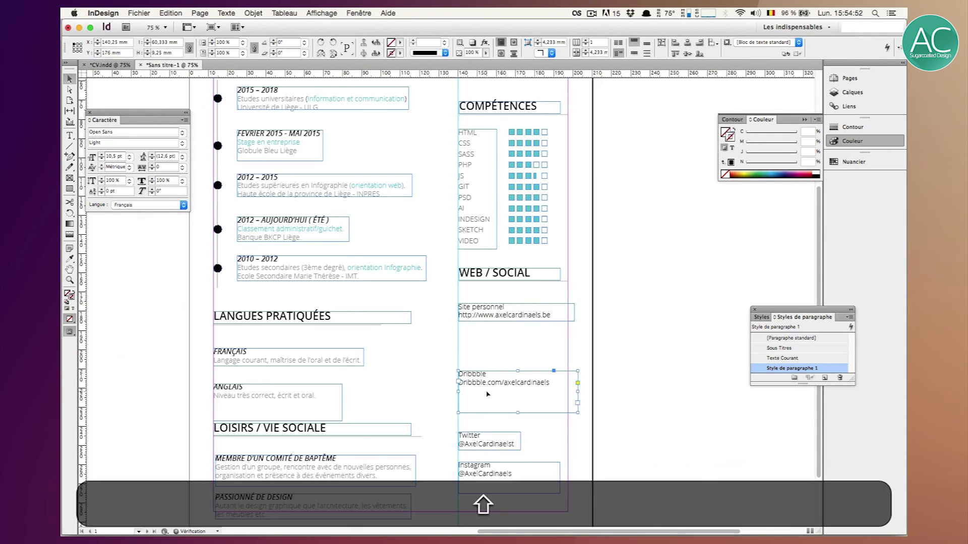
pyautogui.keyDown('shift'); pyautogui.click(485, 438); pyautogui.keyUp('shift')
pyautogui.keyDown('shift'); pyautogui.click(480, 467); pyautogui.keyUp('shift')
pyautogui.hotkey('shift', 'Up')
pyautogui.hotkey('shift', 'Up')
pyautogui.hotkey('shift', 'Up')
pyautogui.hotkey('shift', 'Up')
pyautogui.hotkey('shift', 'Up')
pyautogui.hotkey('shift', 'Up')
pyautogui.hotkey('shift', 'Up')
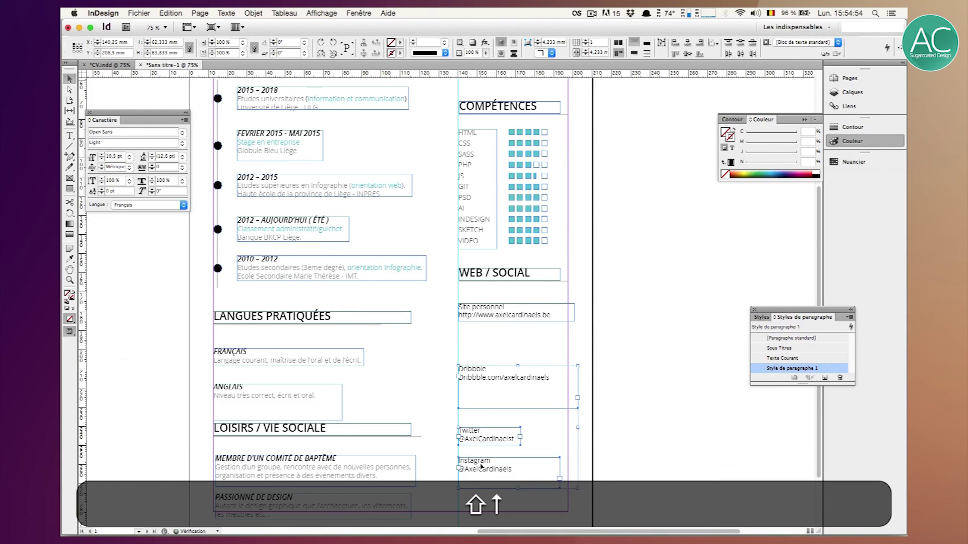
pyautogui.hotkey('shift', 'Up')
pyautogui.hotkey('shift', 'Up')
pyautogui.hotkey('shift', 'Up')
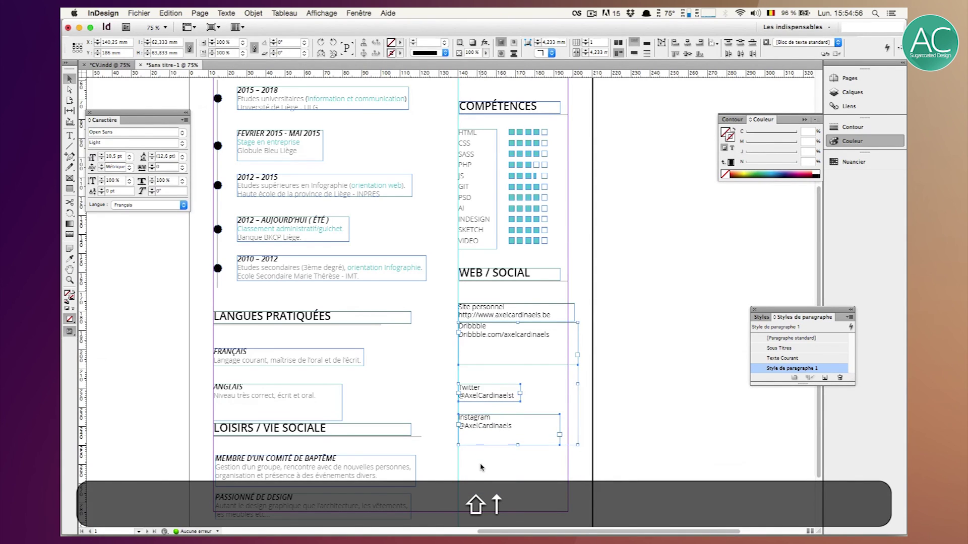
pyautogui.hotkey('shift', 'Up')
pyautogui.hotkey('shift', 'Down')
pyautogui.hotkey('shift', 'Up')
pyautogui.hotkey('shift', 'Down')
pyautogui.hotkey('shift', 'Down')
pyautogui.hotkey('shift', 'Down')
pyautogui.hotkey('shift', 'Down')
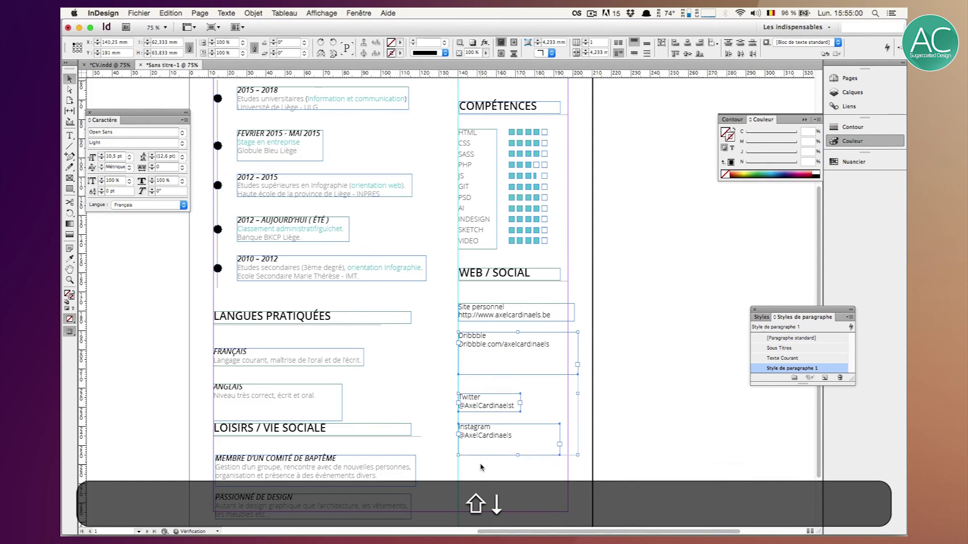
# Shorten the Dribbble frame to fit its text, and delete the stray "t" at the end of the Twitter handle.
pyautogui.click(518, 376)
pyautogui.moveTo(517, 379); pyautogui.dragTo(517, 354)
pyautogui.doubleClick(512, 410)
pyautogui.press('BackSpace')
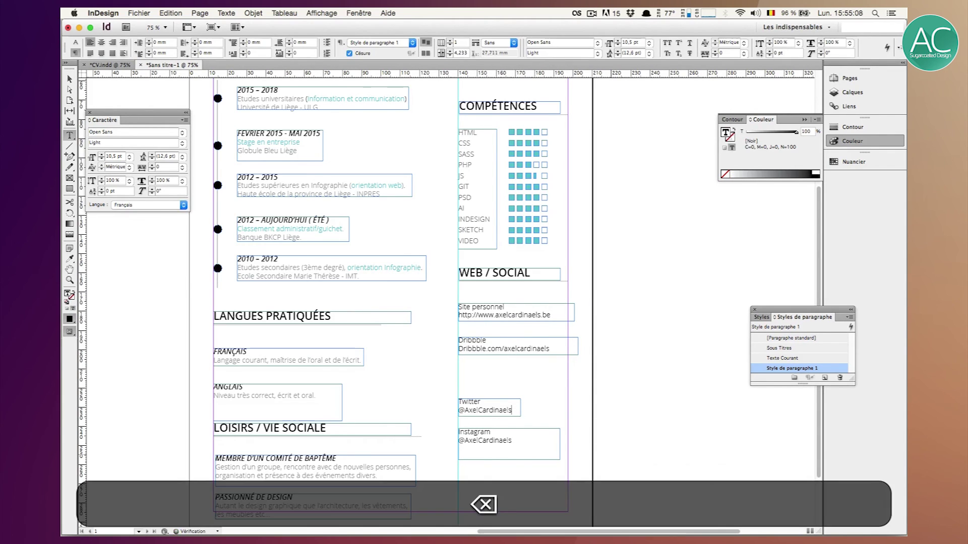
# Move the Twitter and Instagram entries up together until the gap below Dribbble matches the one above it.
pyautogui.click(70, 89)
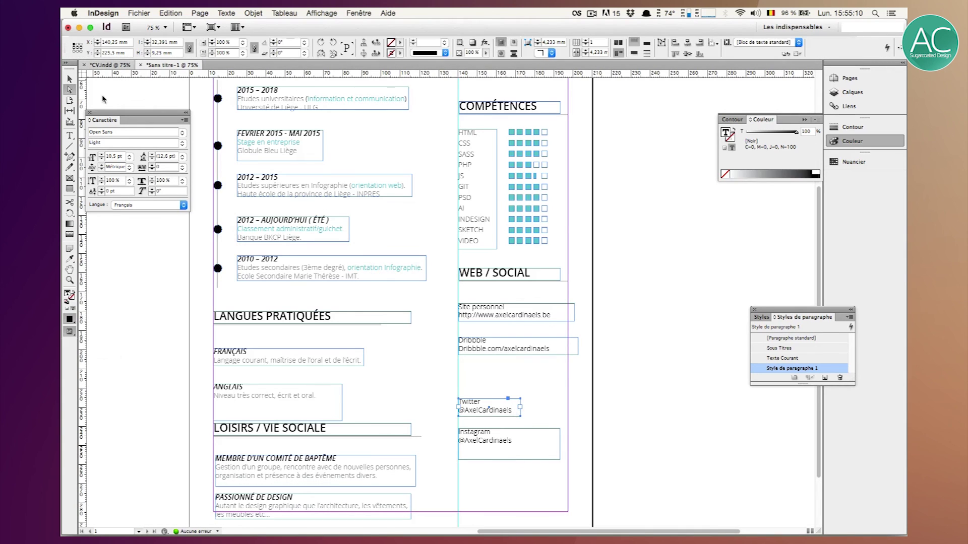
pyautogui.keyDown('shift'); pyautogui.click(483, 442); pyautogui.keyUp('shift')
pyautogui.hotkey('shift', 'Up')
pyautogui.hotkey('shift', 'Up')
pyautogui.hotkey('shift', 'Up')
pyautogui.hotkey('shift', 'Up')
pyautogui.hotkey('shift', 'Up')
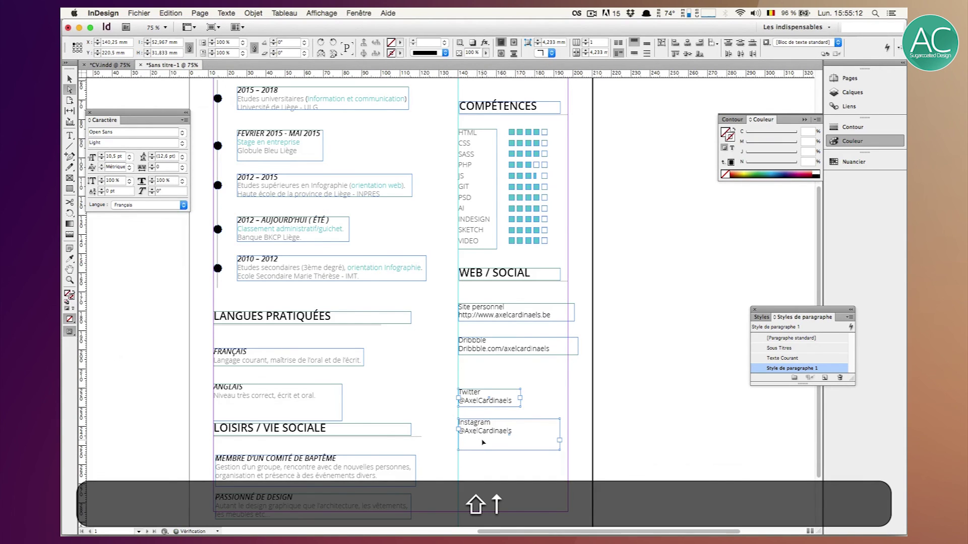
pyautogui.press('Down')
pyautogui.hotkey('shift', 'Down')
pyautogui.hotkey('shift', 'Down')
pyautogui.hotkey('shift', 'Down')
pyautogui.hotkey('shift', 'Down')
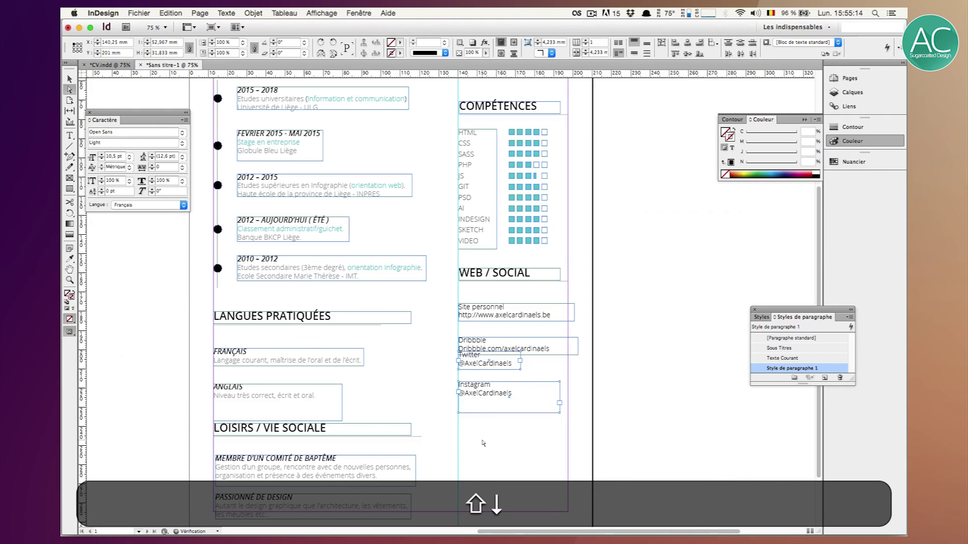
# Move the Instagram entry up closer to Twitter, and preview the page without frame edges.
pyautogui.click(480, 428)
pyautogui.hotkey('shift', 'Up')
pyautogui.hotkey('shift', 'Up')
pyautogui.hotkey('shift', 'Up')
pyautogui.hotkey('shift', 'Down')
pyautogui.hotkey('shift', 'Down')
pyautogui.hotkey('shift', 'Down')
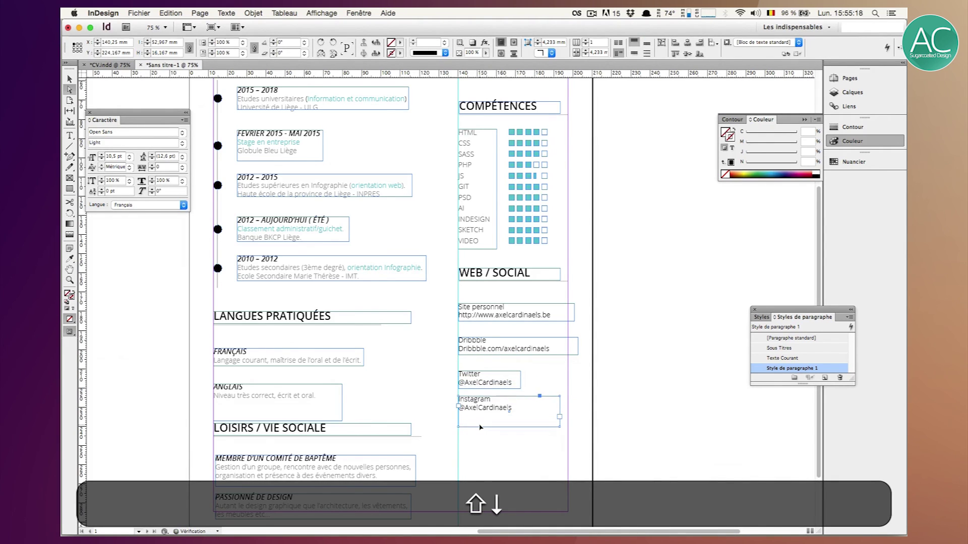
pyautogui.click(643, 435)
pyautogui.hotkey('shift', 'w')
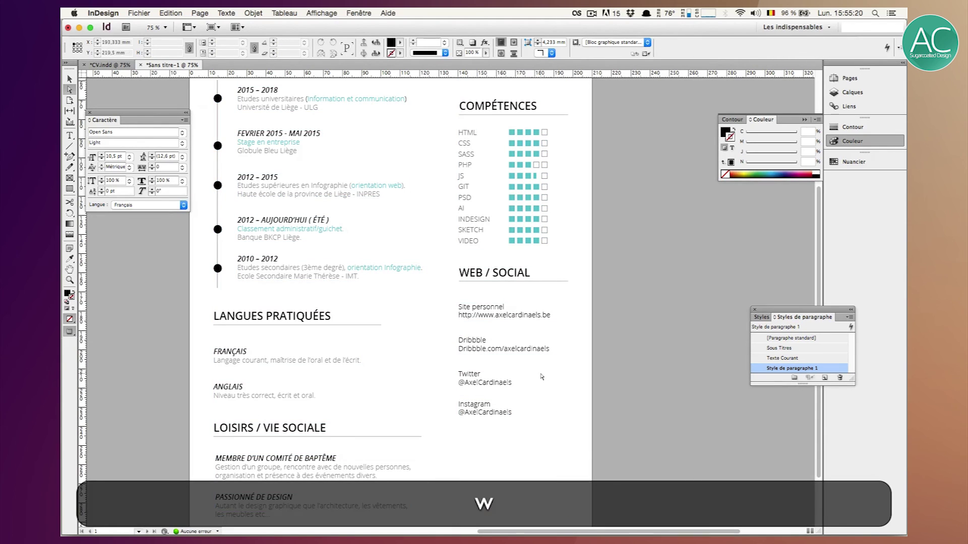
pyautogui.doubleClick(507, 306)
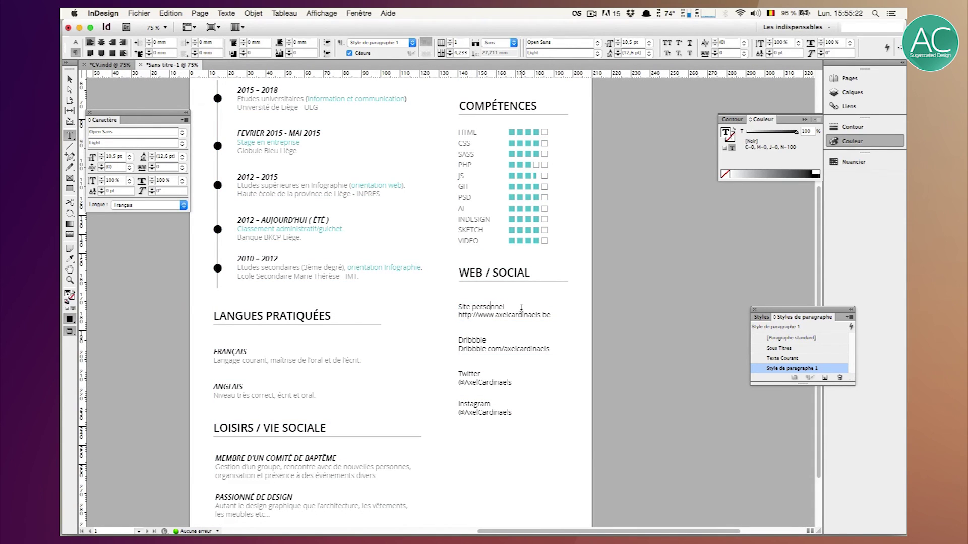
pyautogui.moveTo(525, 307); pyautogui.dragTo(411, 308)
pyautogui.press('Escape')
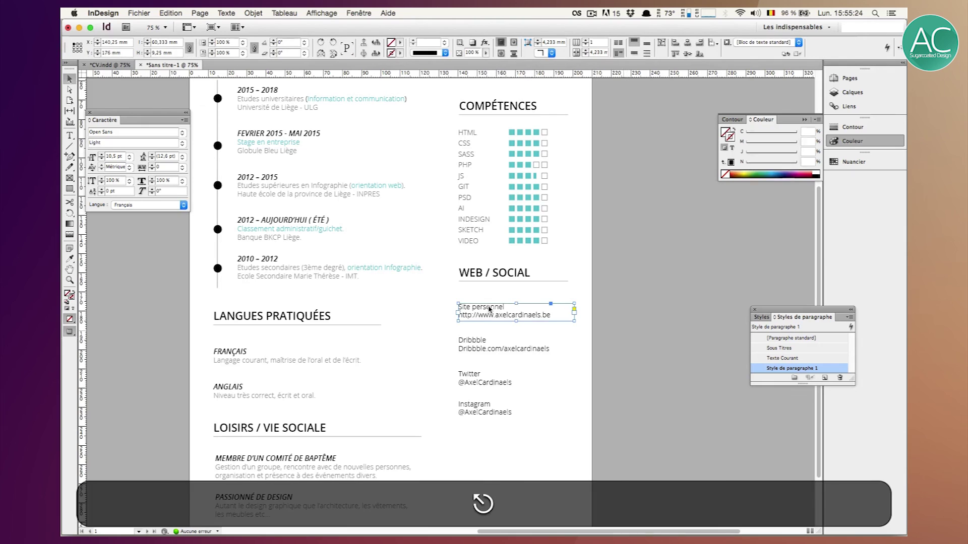
# Use the Eyedropper to copy the bold italic style of the "2010 – 2012" date onto the Site personnel, Dribbble, Twitter and Instagram titles.
pyautogui.click(70, 259)
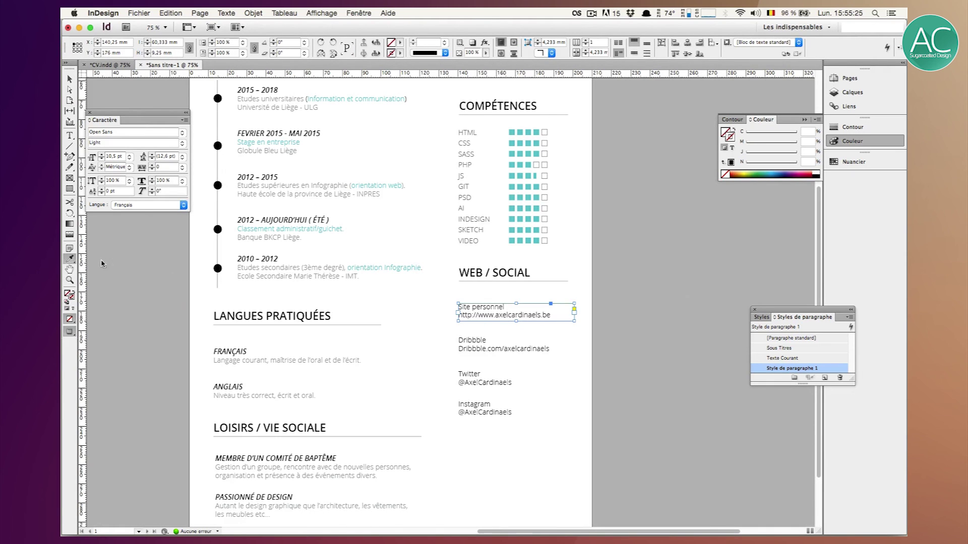
pyautogui.click(250, 256)
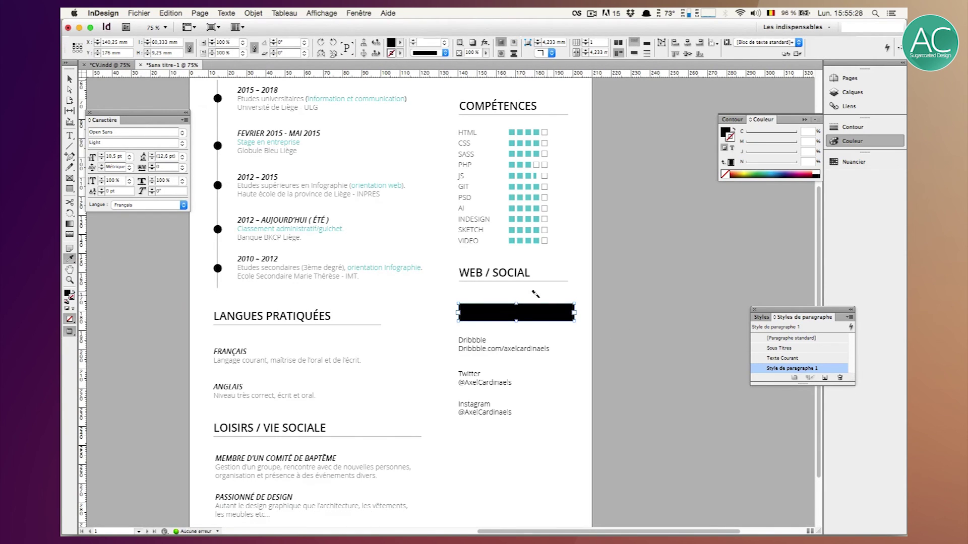
pyautogui.press('super+z')
pyautogui.click(506, 305)
pyautogui.click(486, 340)
pyautogui.click(487, 377)
pyautogui.click(487, 404)
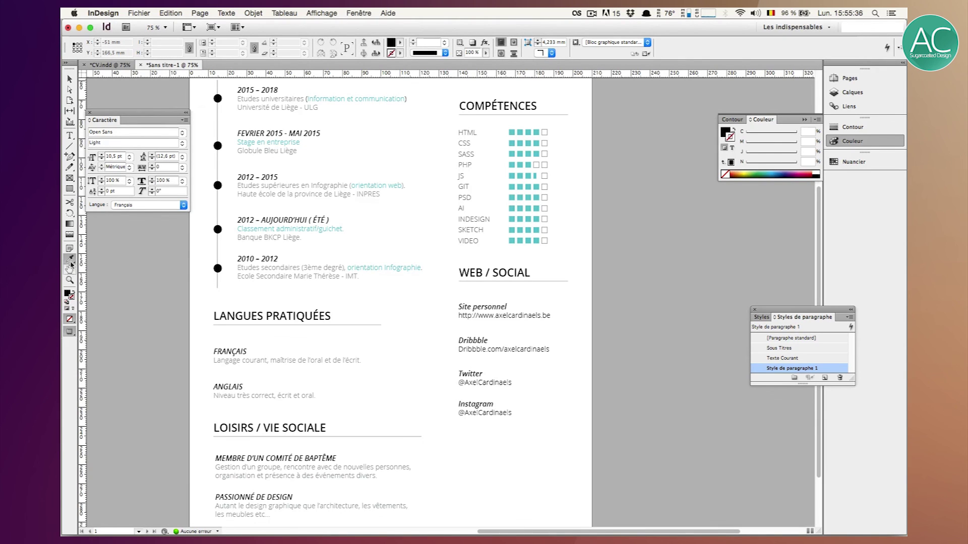
# Use the Eyedropper to apply the turquoise style of "orientation infographie" to the website address, Dribbble link, and Twitter and Instagram handles.
pyautogui.click(365, 266)
pyautogui.moveTo(550, 316); pyautogui.dragTo(438, 311)
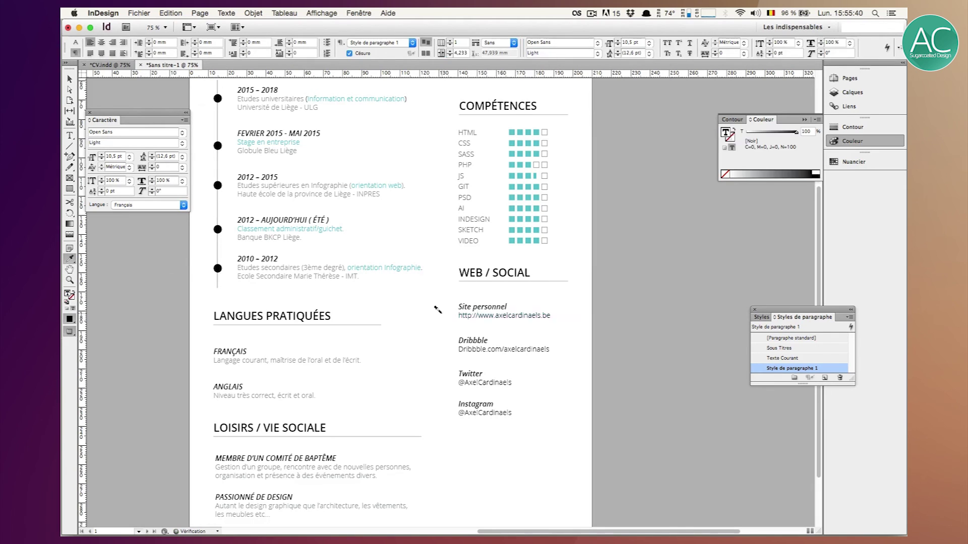
pyautogui.moveTo(546, 349); pyautogui.dragTo(458, 349)
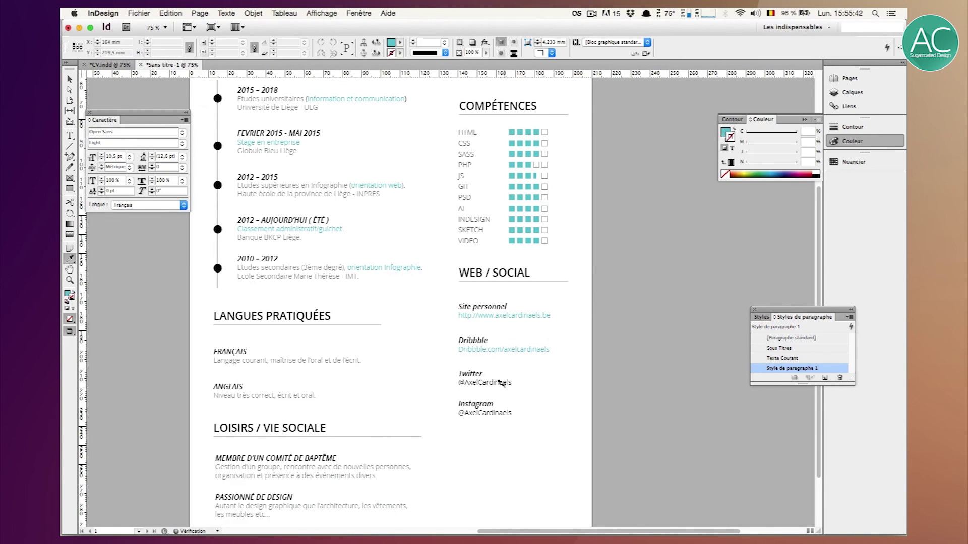
pyautogui.moveTo(456, 383); pyautogui.dragTo(458, 412)
# Review the whole CV page, checking the layout of every section from the header to LOISIRS / VIE SOCIALE.
pyautogui.click(70, 80)
pyautogui.press('super+minus')
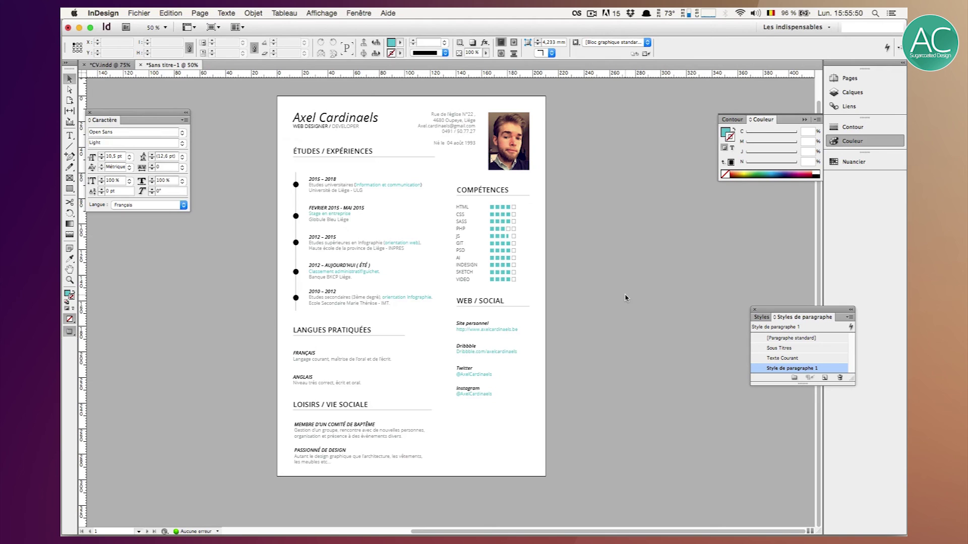
pyautogui.press('super+equal')
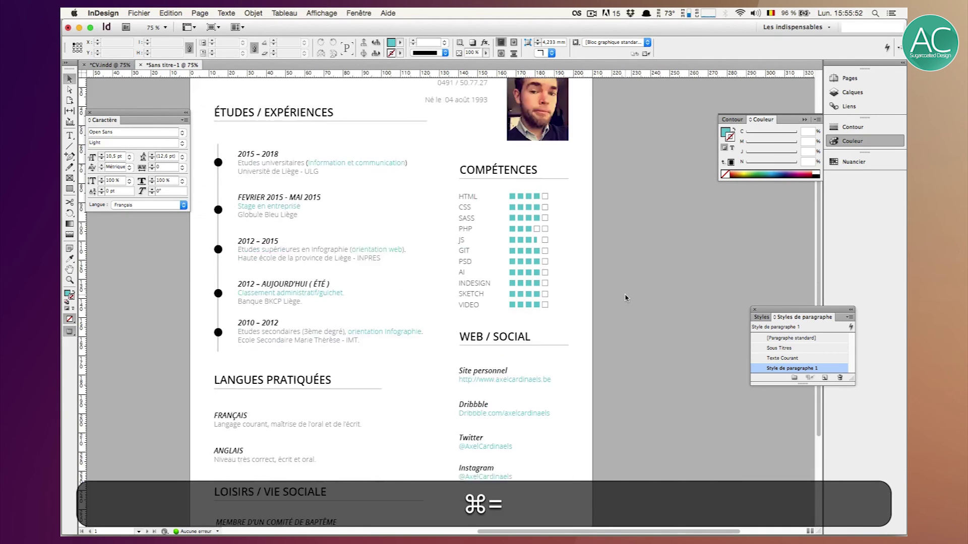
pyautogui.scroll(-3, 625, 298)
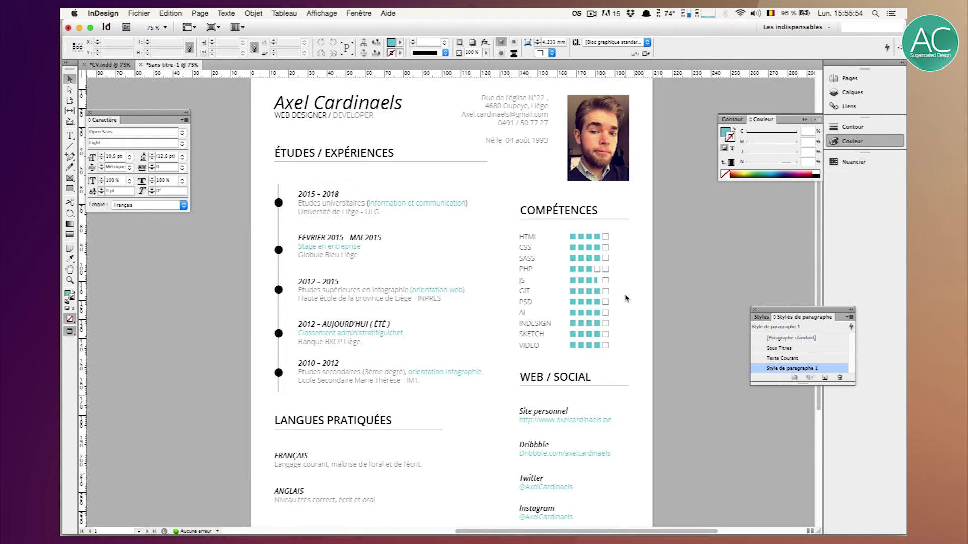
pyautogui.scroll(-4, 625, 298)
pyautogui.scroll(5, 625, 298)
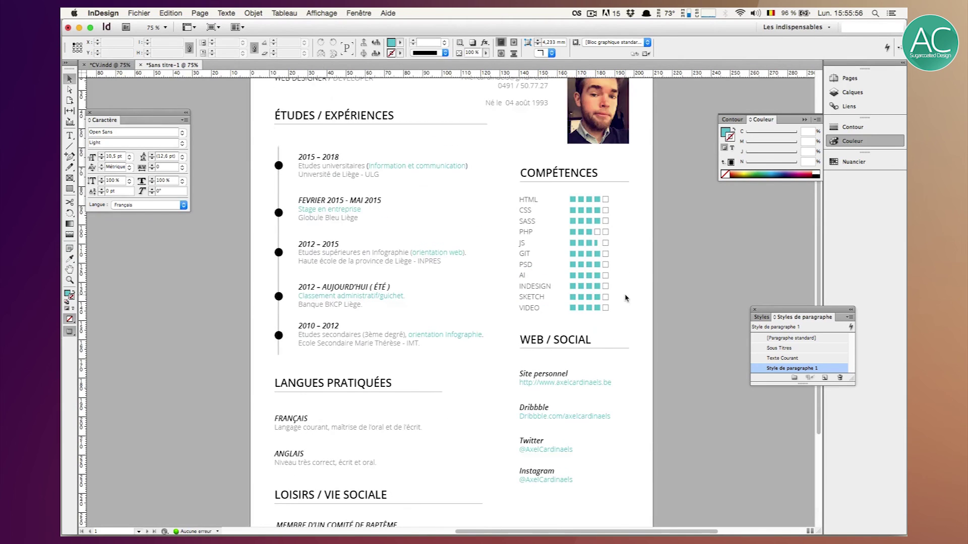
pyautogui.hscroll(2, 625, 298)
pyautogui.click(138, 12)
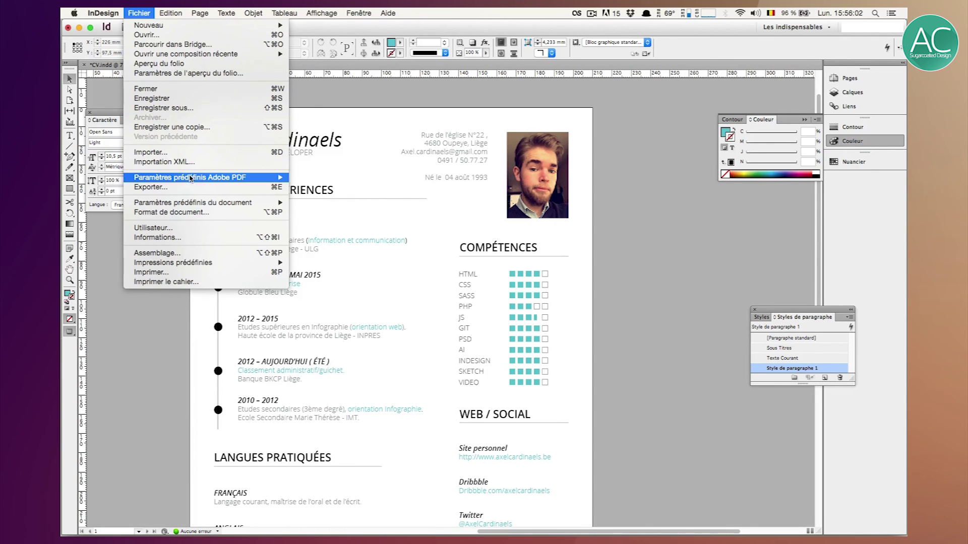
pyautogui.moveTo(191, 178)
pyautogui.click(162, 108)
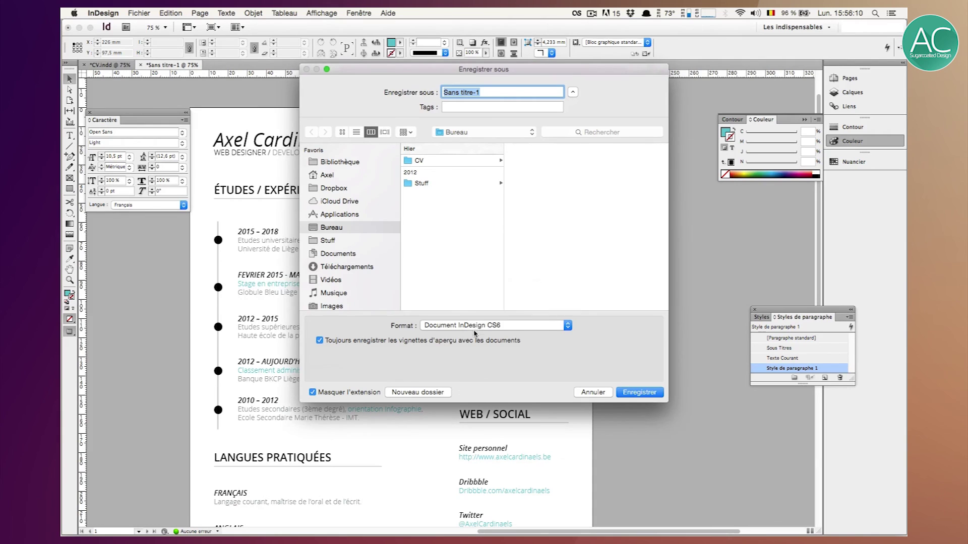
pyautogui.click(476, 327)
pyautogui.click(585, 393)
pyautogui.click(590, 393)
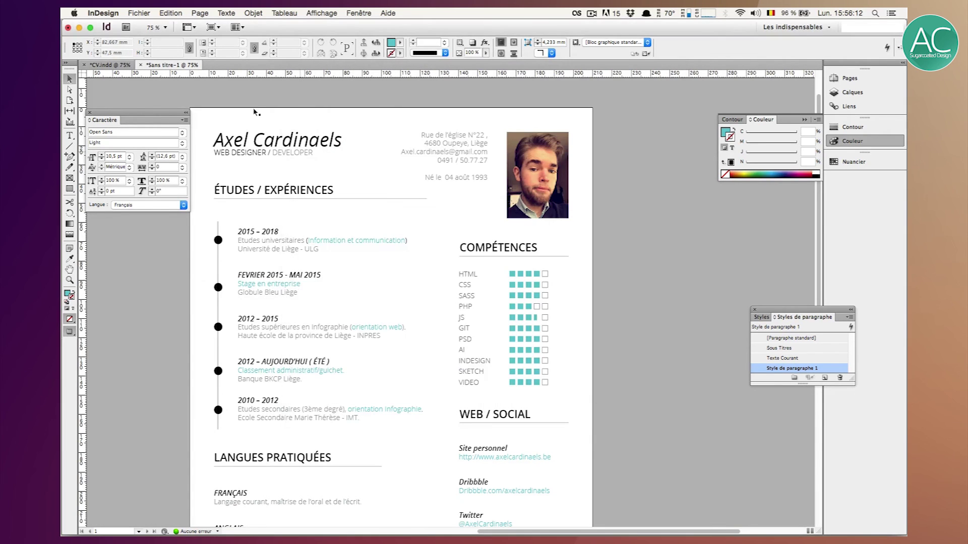
pyautogui.click(154, 11)
pyautogui.click(166, 189)
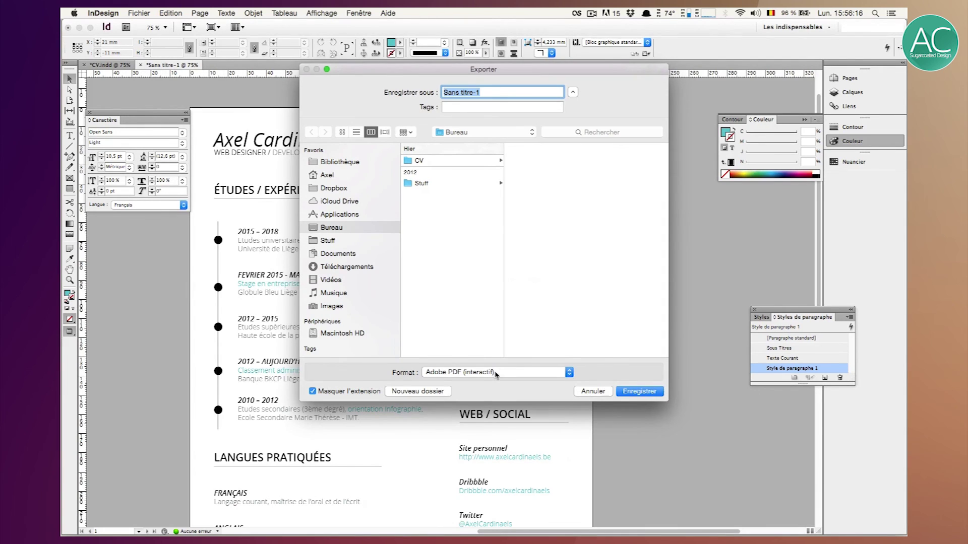
pyautogui.click(495, 374)
pyautogui.click(487, 375)
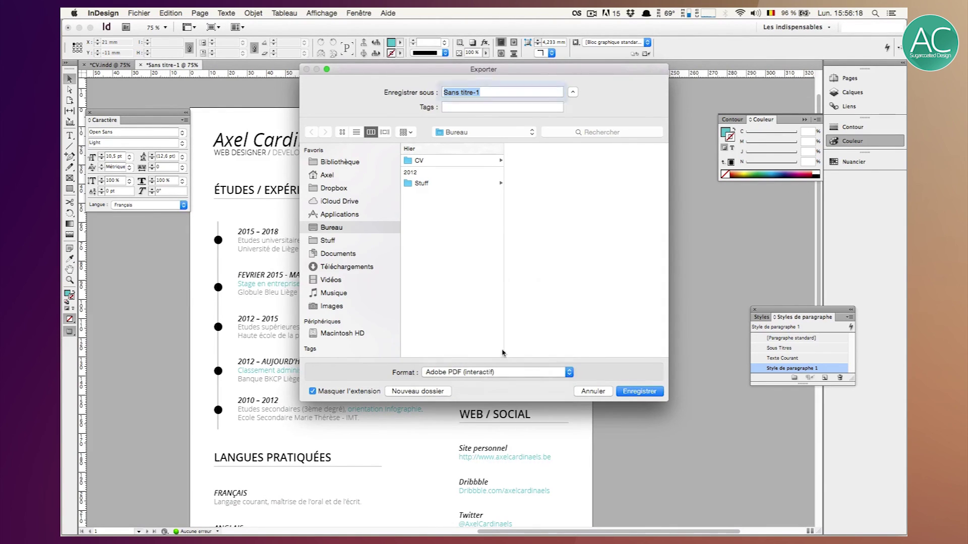
pyautogui.click(469, 373)
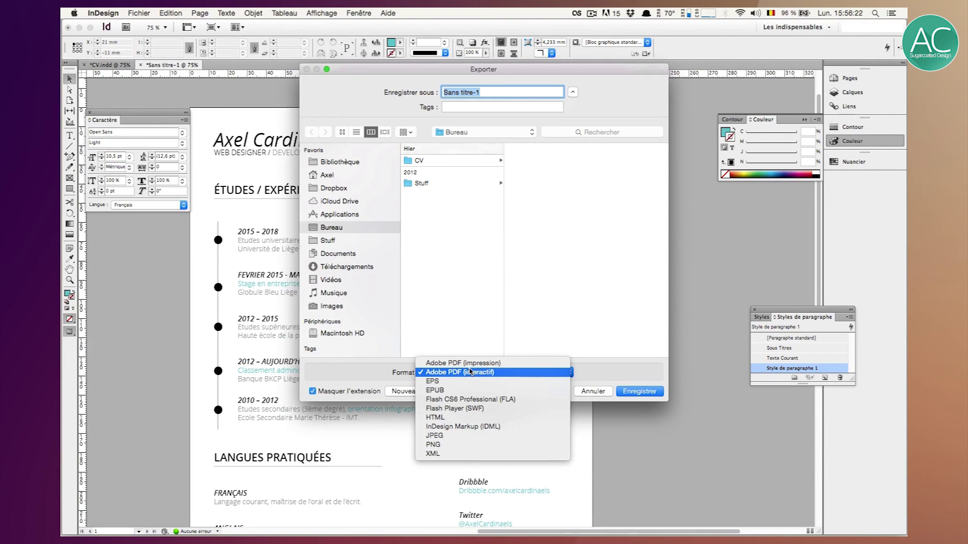
pyautogui.click(429, 303)
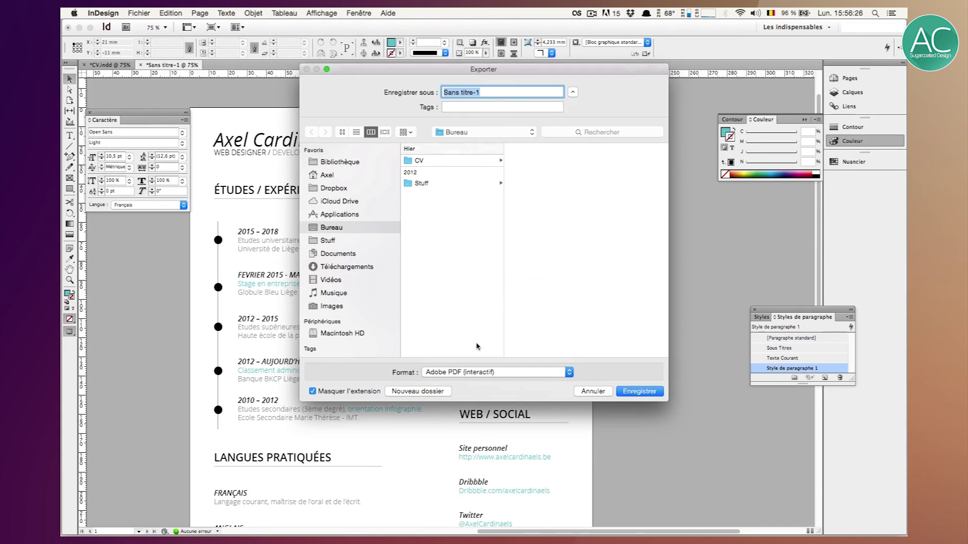
pyautogui.click(605, 393)
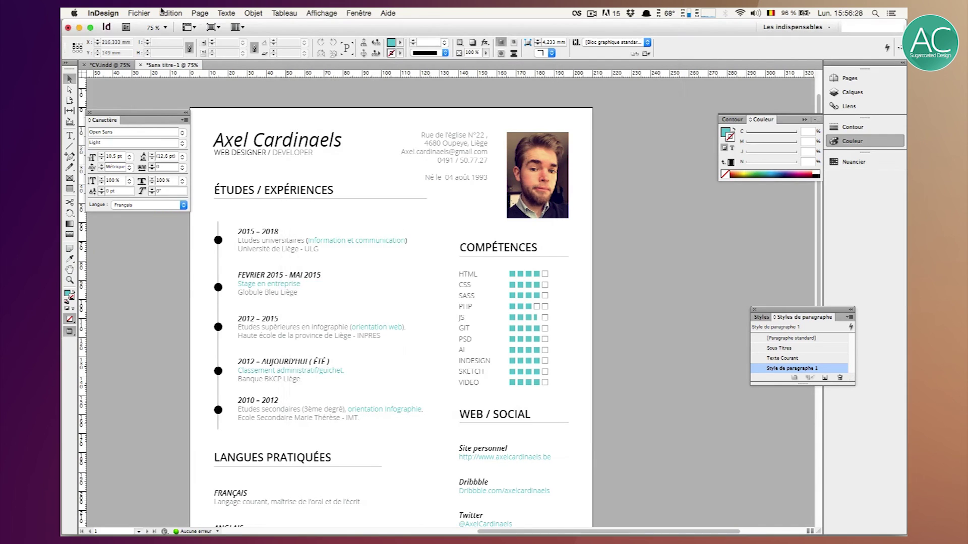
pyautogui.click(139, 13)
pyautogui.moveTo(185, 178)
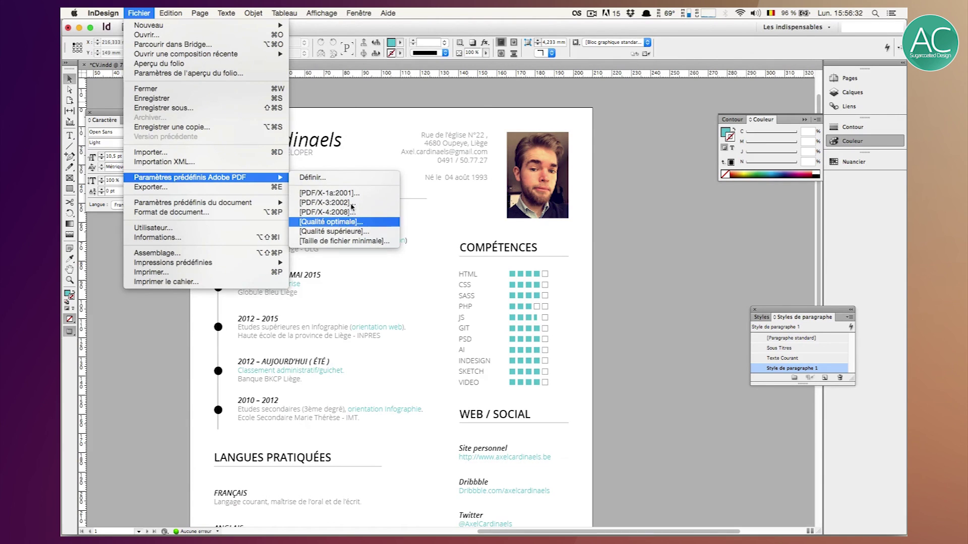
pyautogui.click(343, 117)
# Export the document to the Bureau folder in Adobe PDF (interactif) format under the name CV, keeping the offered export options.
pyautogui.click(142, 12)
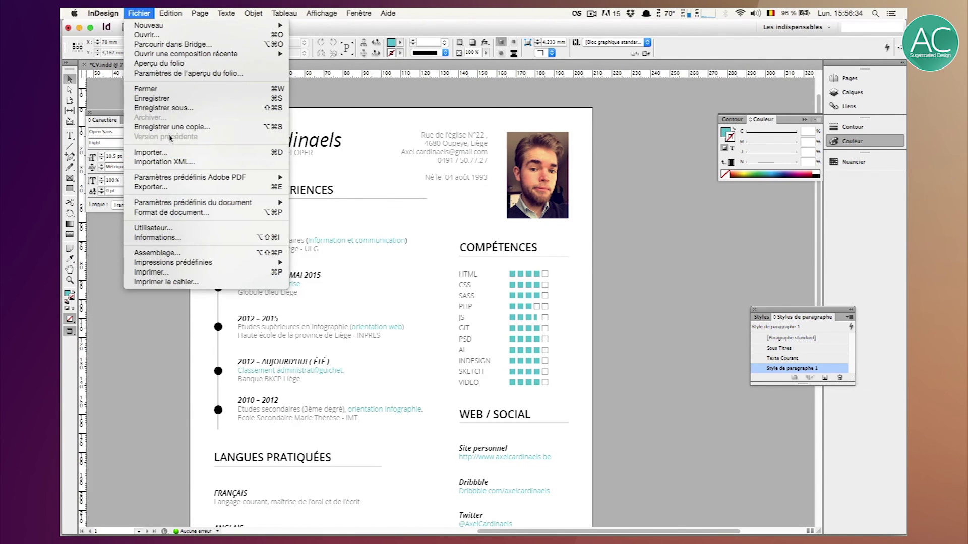
pyautogui.click(159, 185)
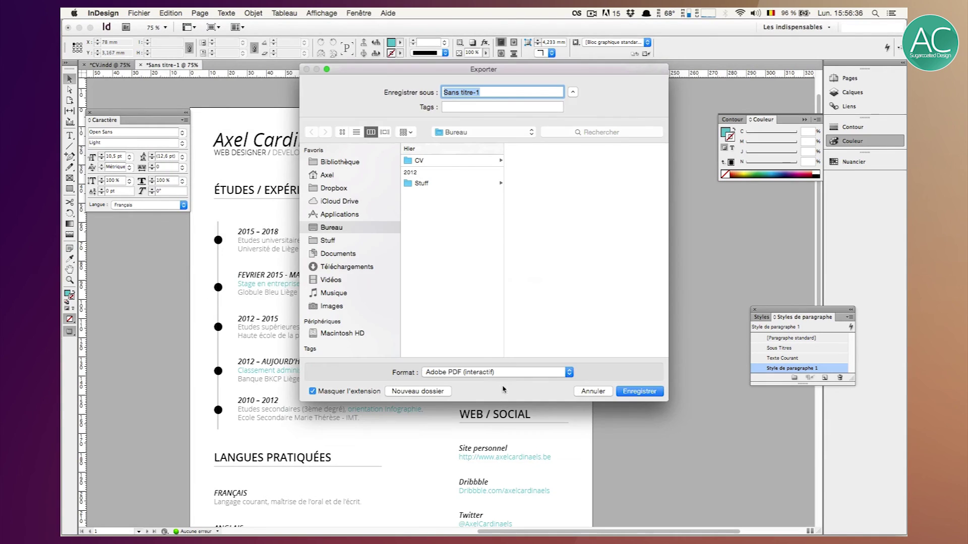
pyautogui.write('CV')
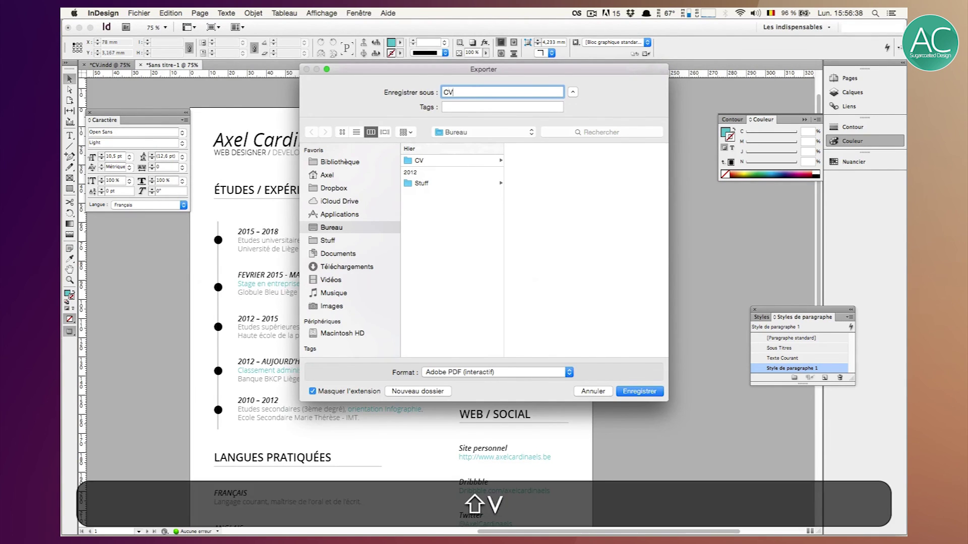
pyautogui.press('Return')
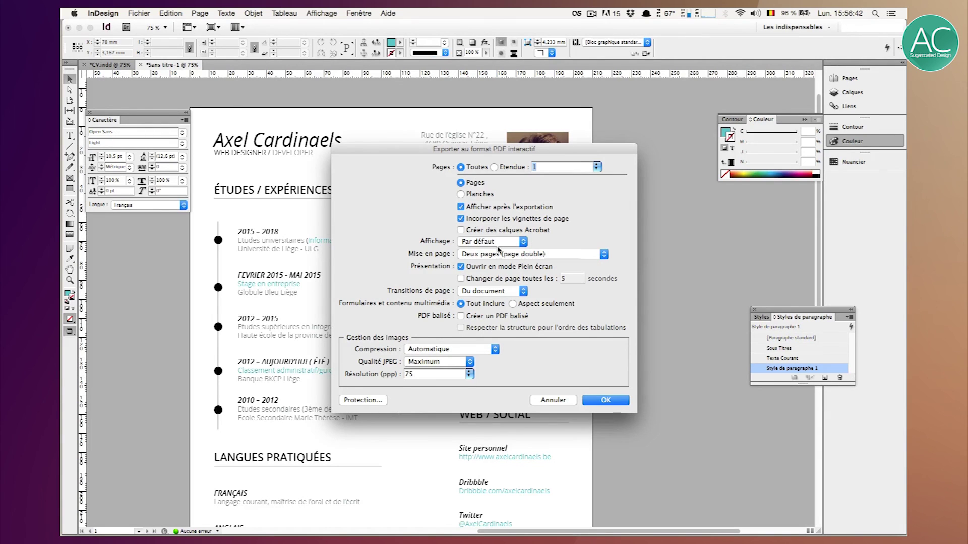
pyautogui.click(605, 401)
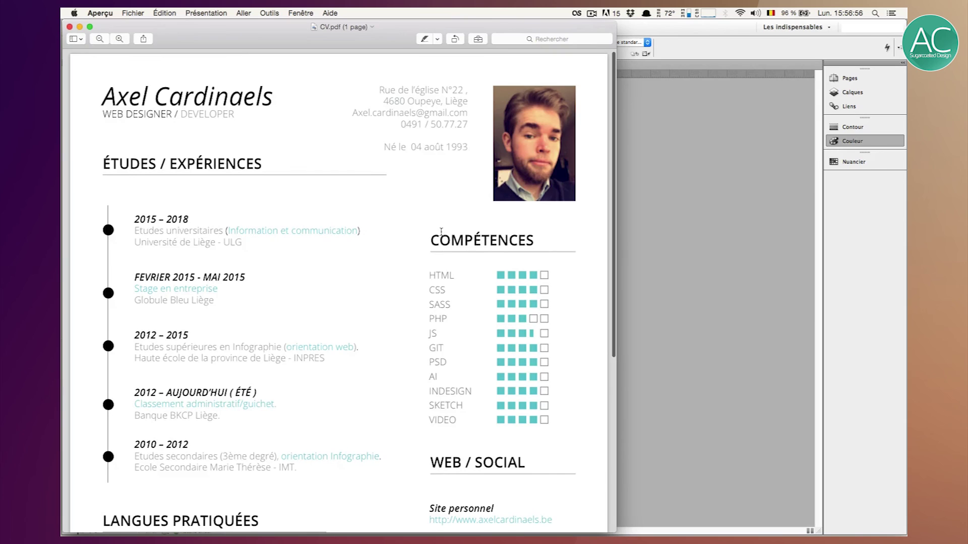
# Check the exported CV.pdf in Aperçu from the header down to the LOISIRS / VIE SOCIALE section.
pyautogui.scroll(-10, 441, 231)
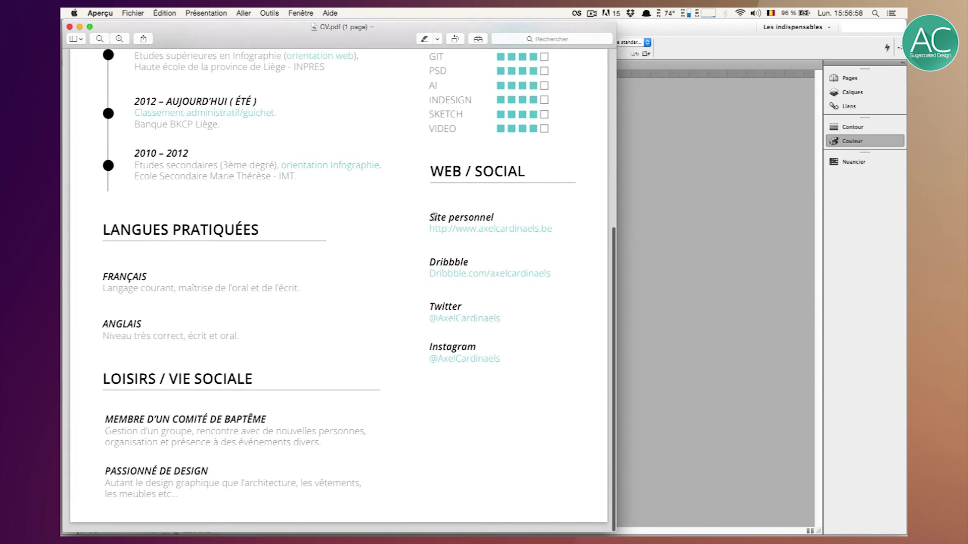
pyautogui.moveTo(207, 437); pyautogui.dragTo(272, 450)
pyautogui.click(272, 450)
pyautogui.scroll(10, 272, 450)
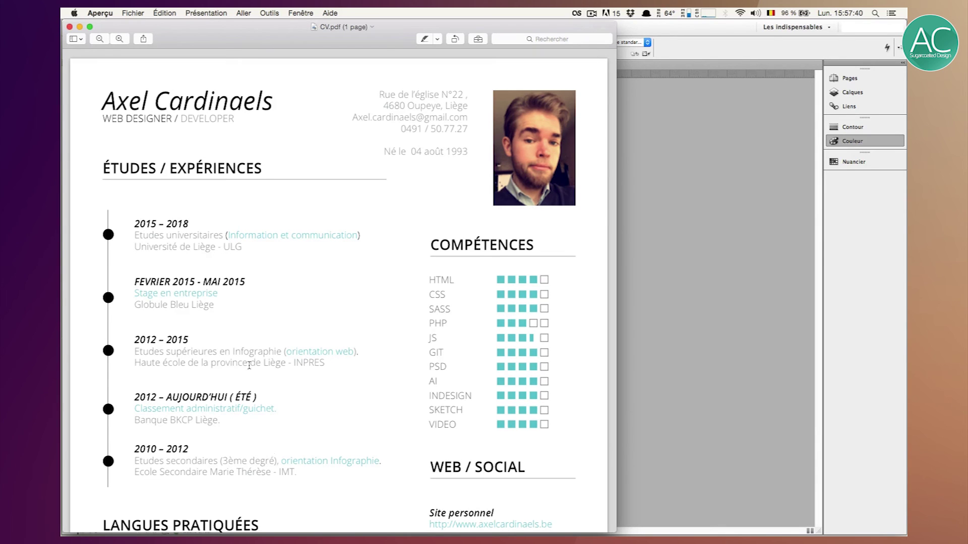
pyautogui.moveTo(687, 527)
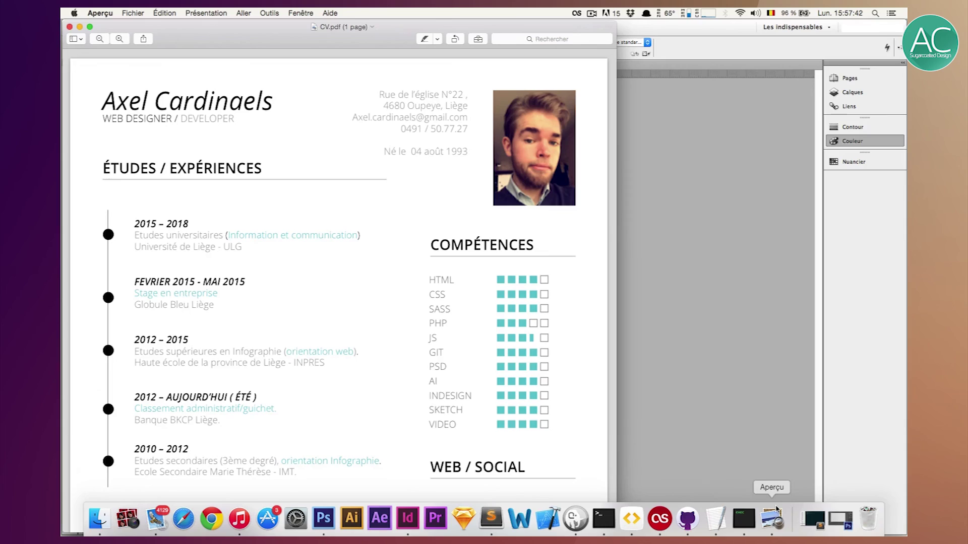